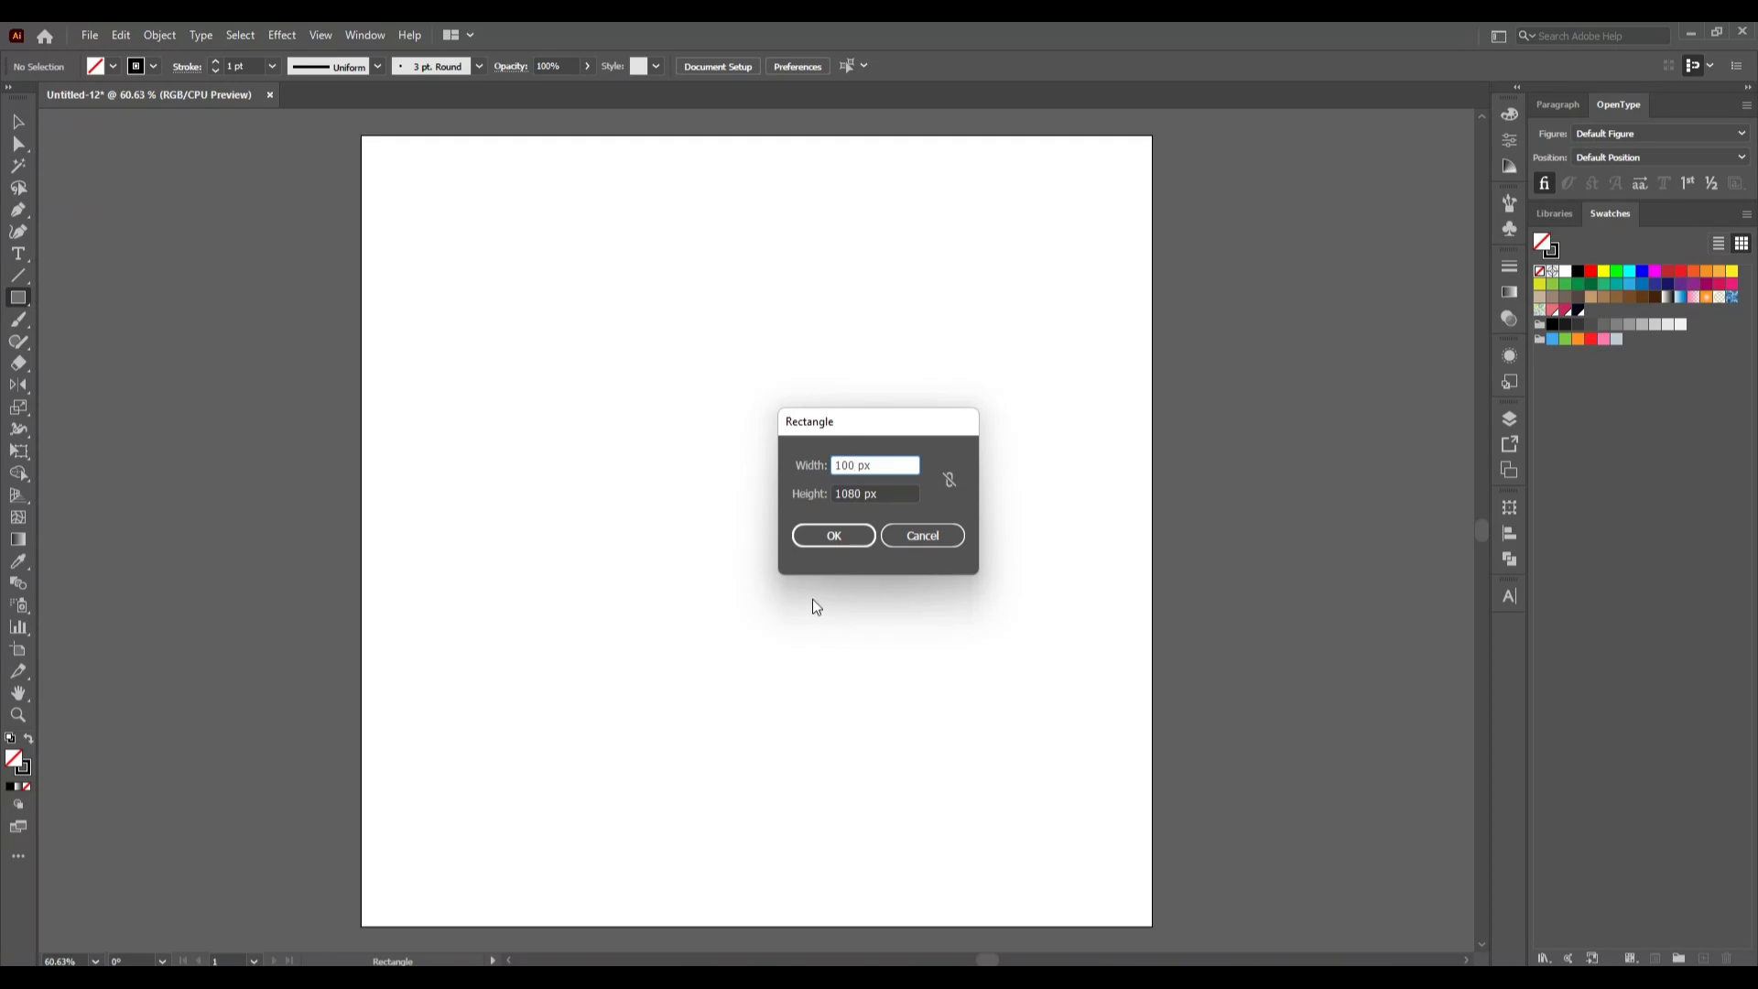
Step: Create a rectangle 100 px wide and 300 px high on the artboard
left_click(862, 496)
key("BackSpace")
key("BackSpace")
key("BackSpace")
key("BackSpace")
type("300")
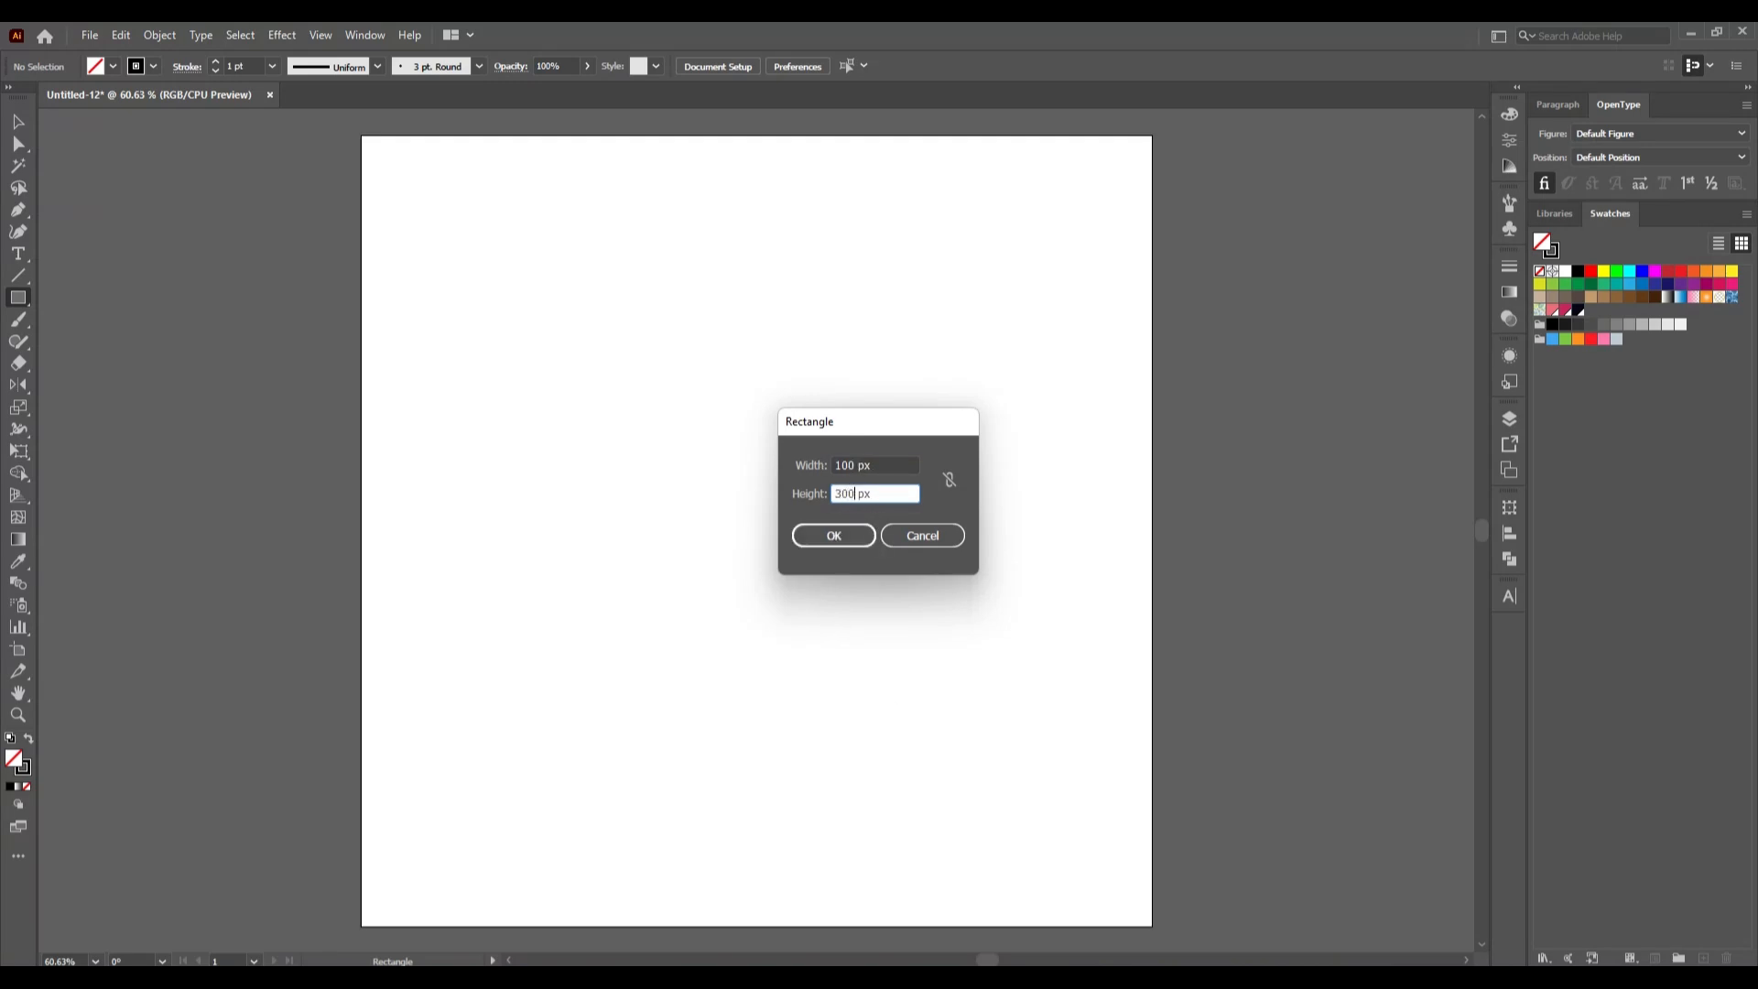
left_click(839, 543)
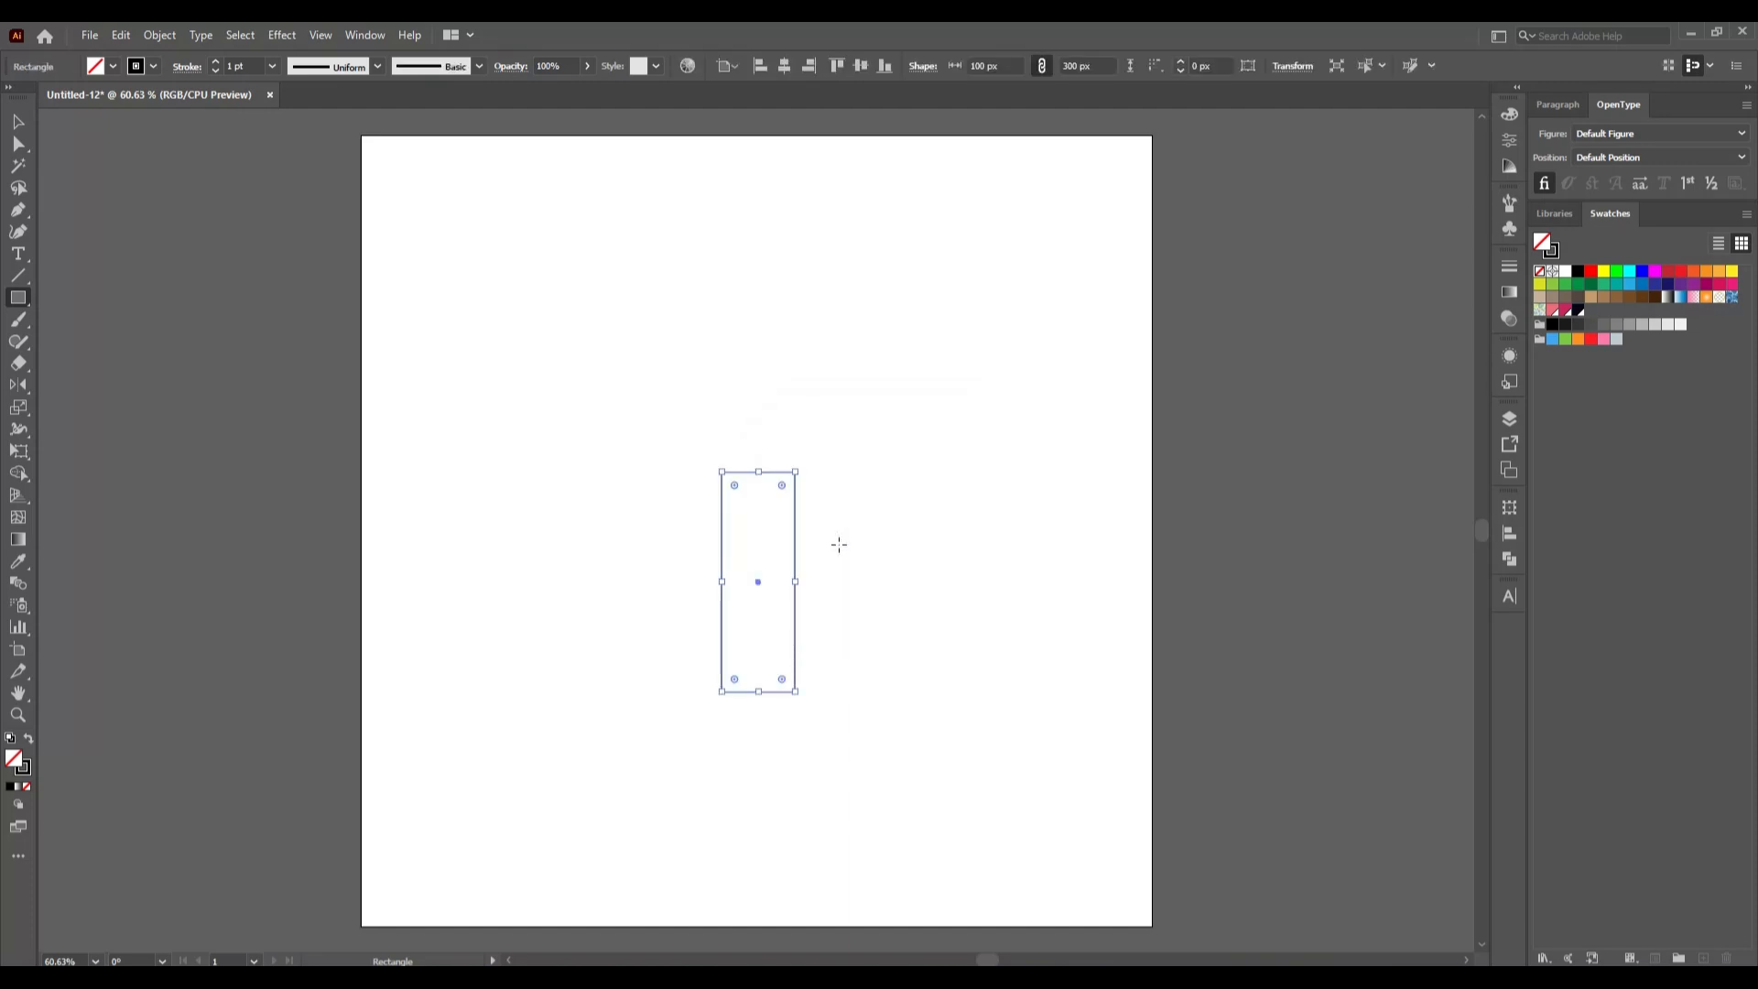
Step: Round the two top corners of the 100 px wide rectangle fully into a semicircular arch
left_click(16, 120)
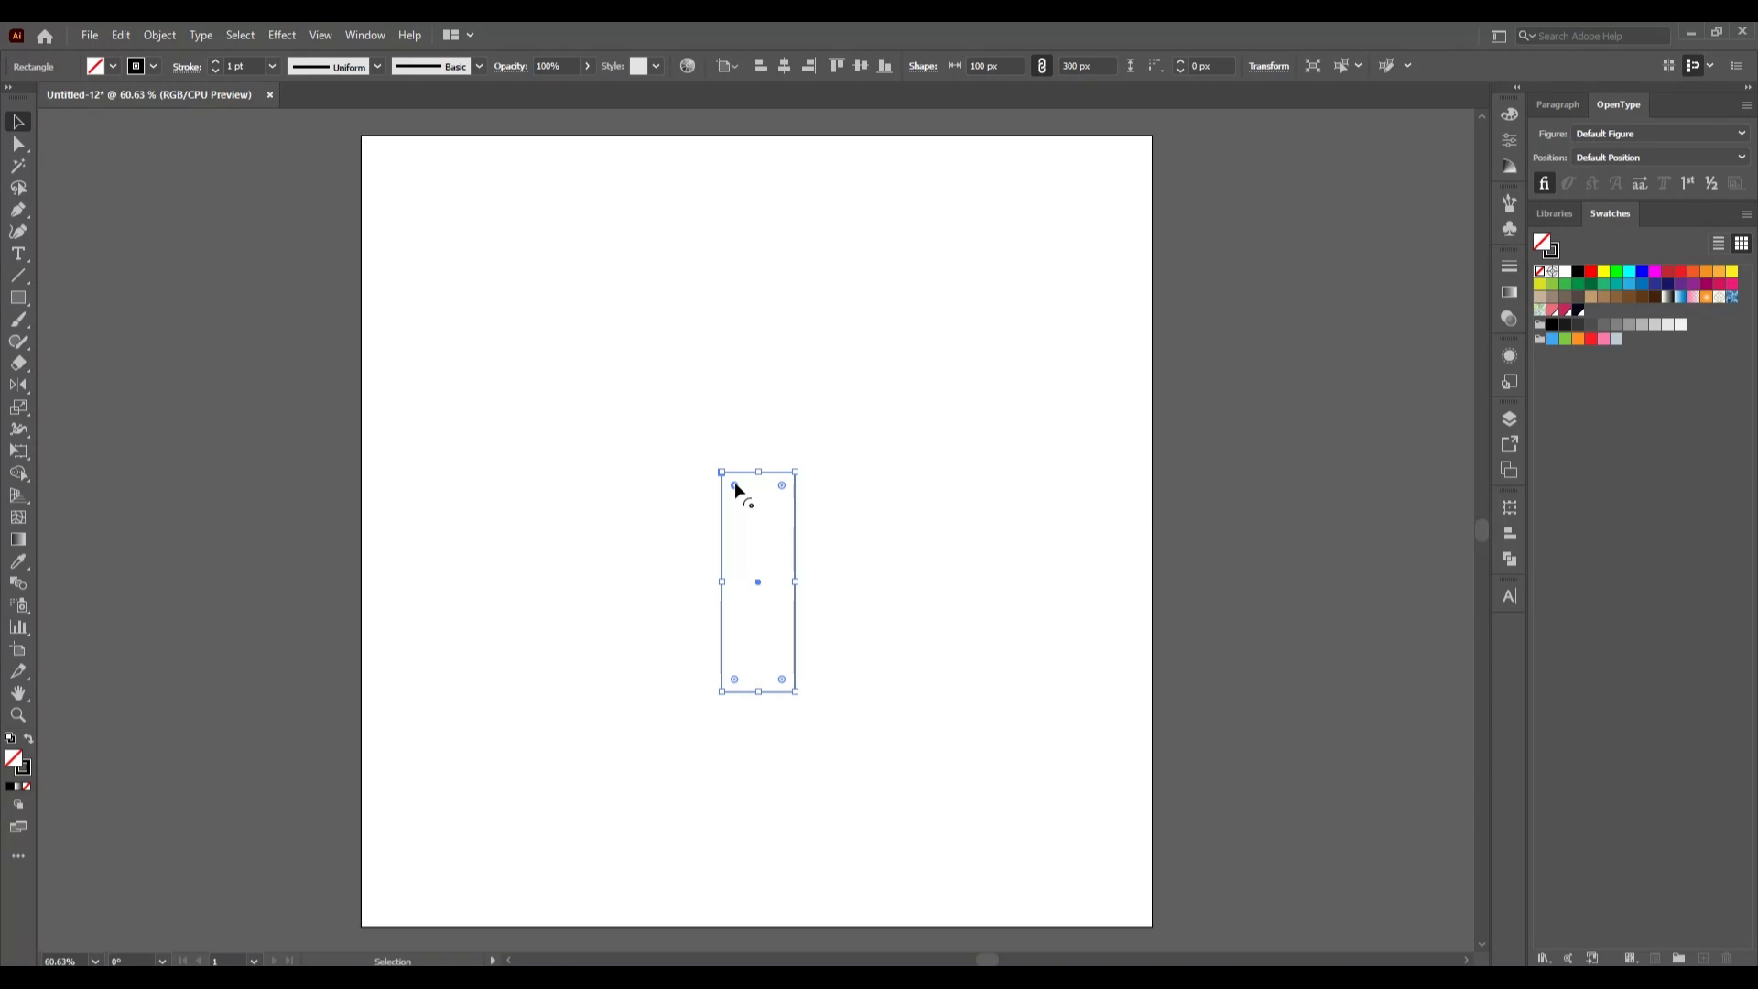
left_click_drag(782, 490, 773, 588)
left_click(906, 677)
Step: Copy the arched rectangle, paste it in place and rotate the copy 90° clockwise so its round end faces right
left_click_drag(589, 464, 897, 651)
left_click(113, 36)
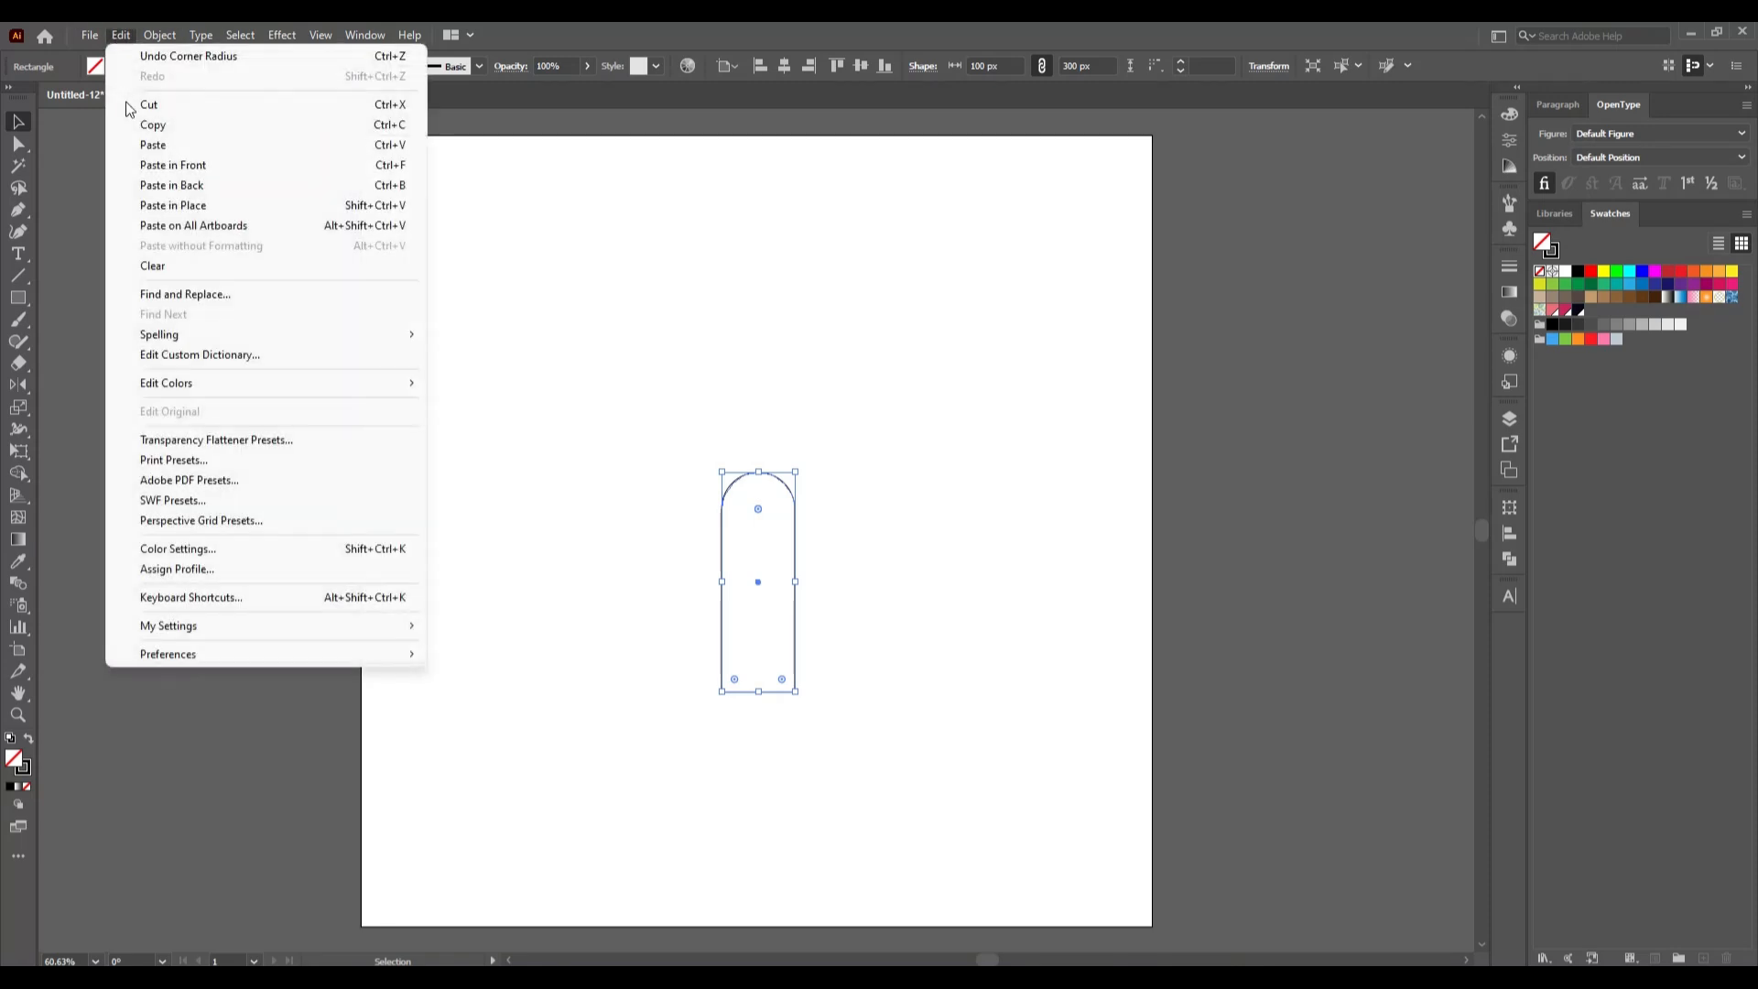
left_click(150, 125)
left_click(120, 36)
left_click(190, 206)
left_click_drag(802, 465, 878, 624)
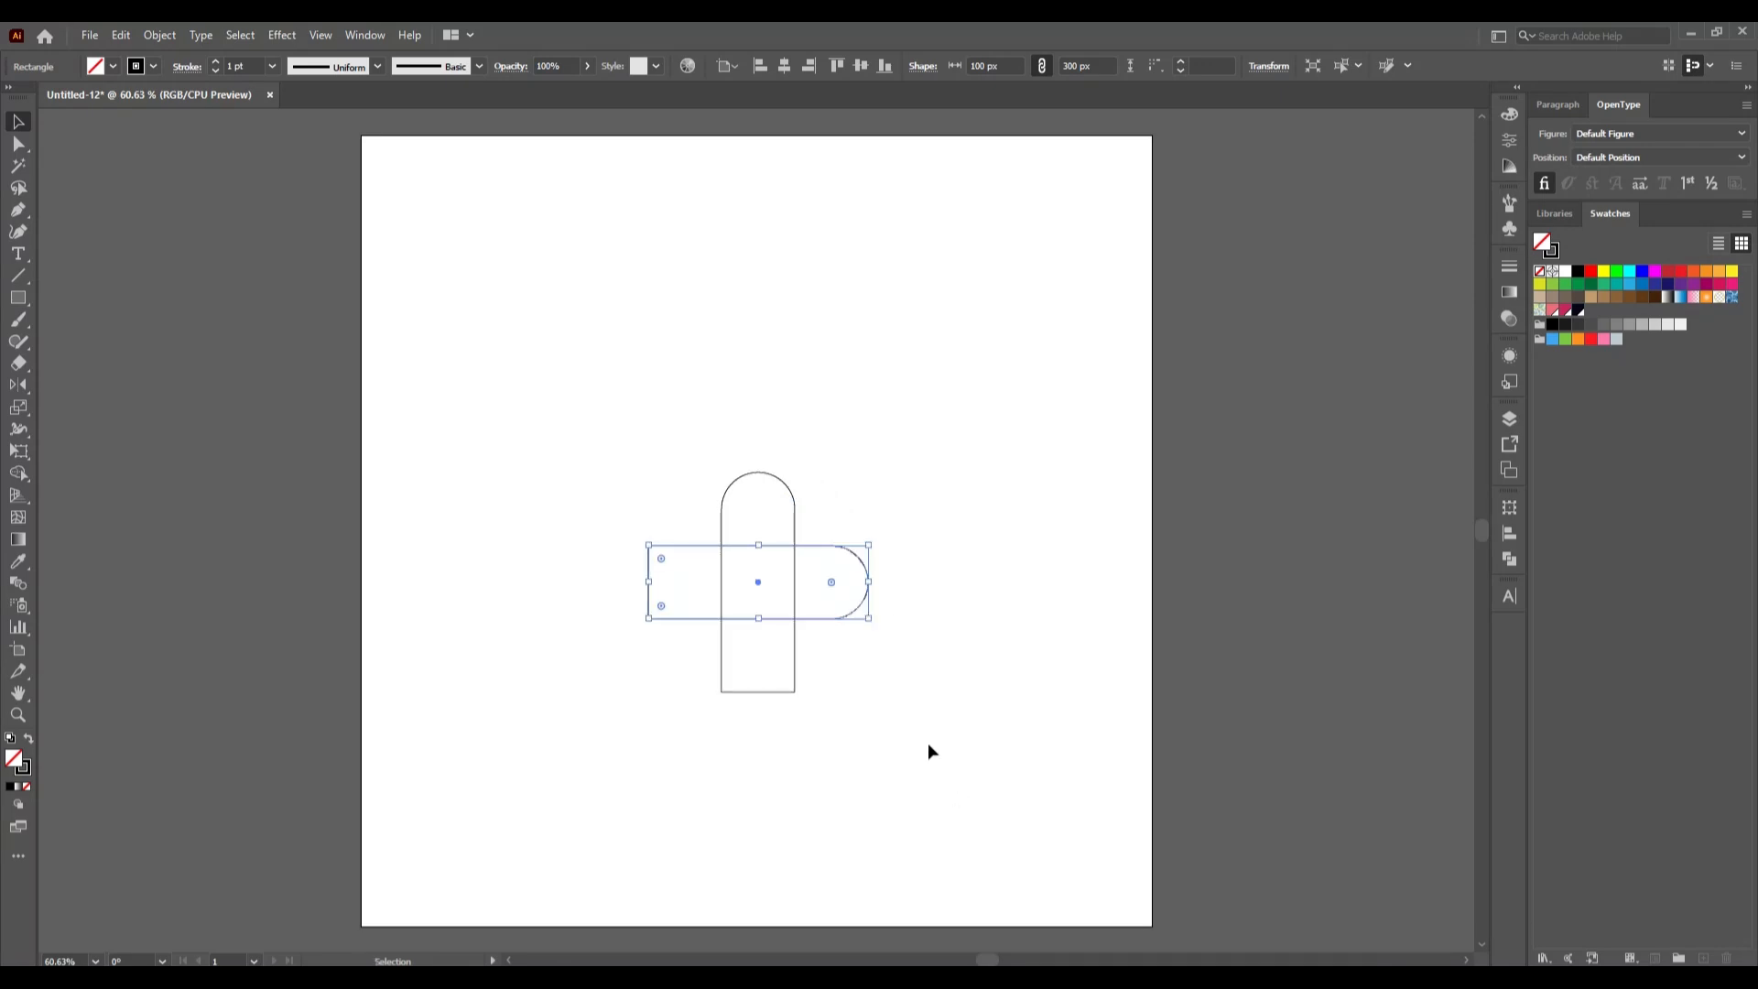
Step: Nudge the horizontal copy left until its curve starts at the vertical shape's right edge
key("Left")
key("Left")
key("Left")
key("Left")
key("Left")
key("Left")
key("Left")
key("Left")
key("Left")
key("Left")
key("Left")
key("Left")
key("Left")
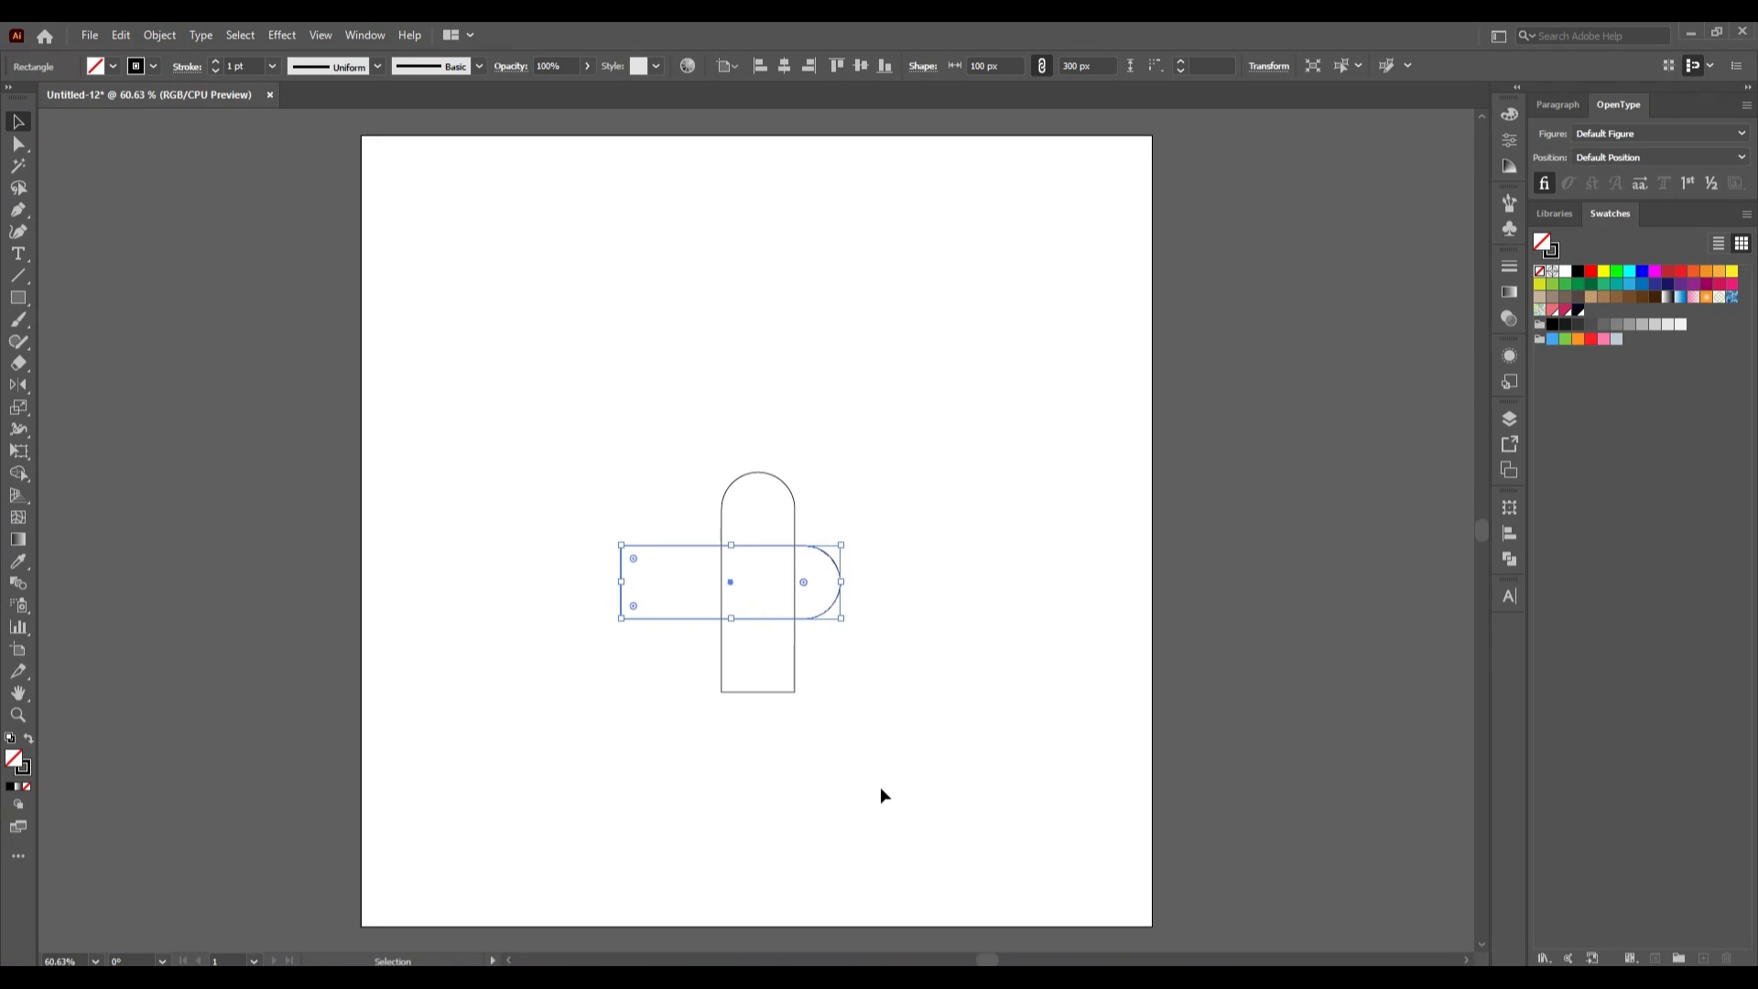
key("Right")
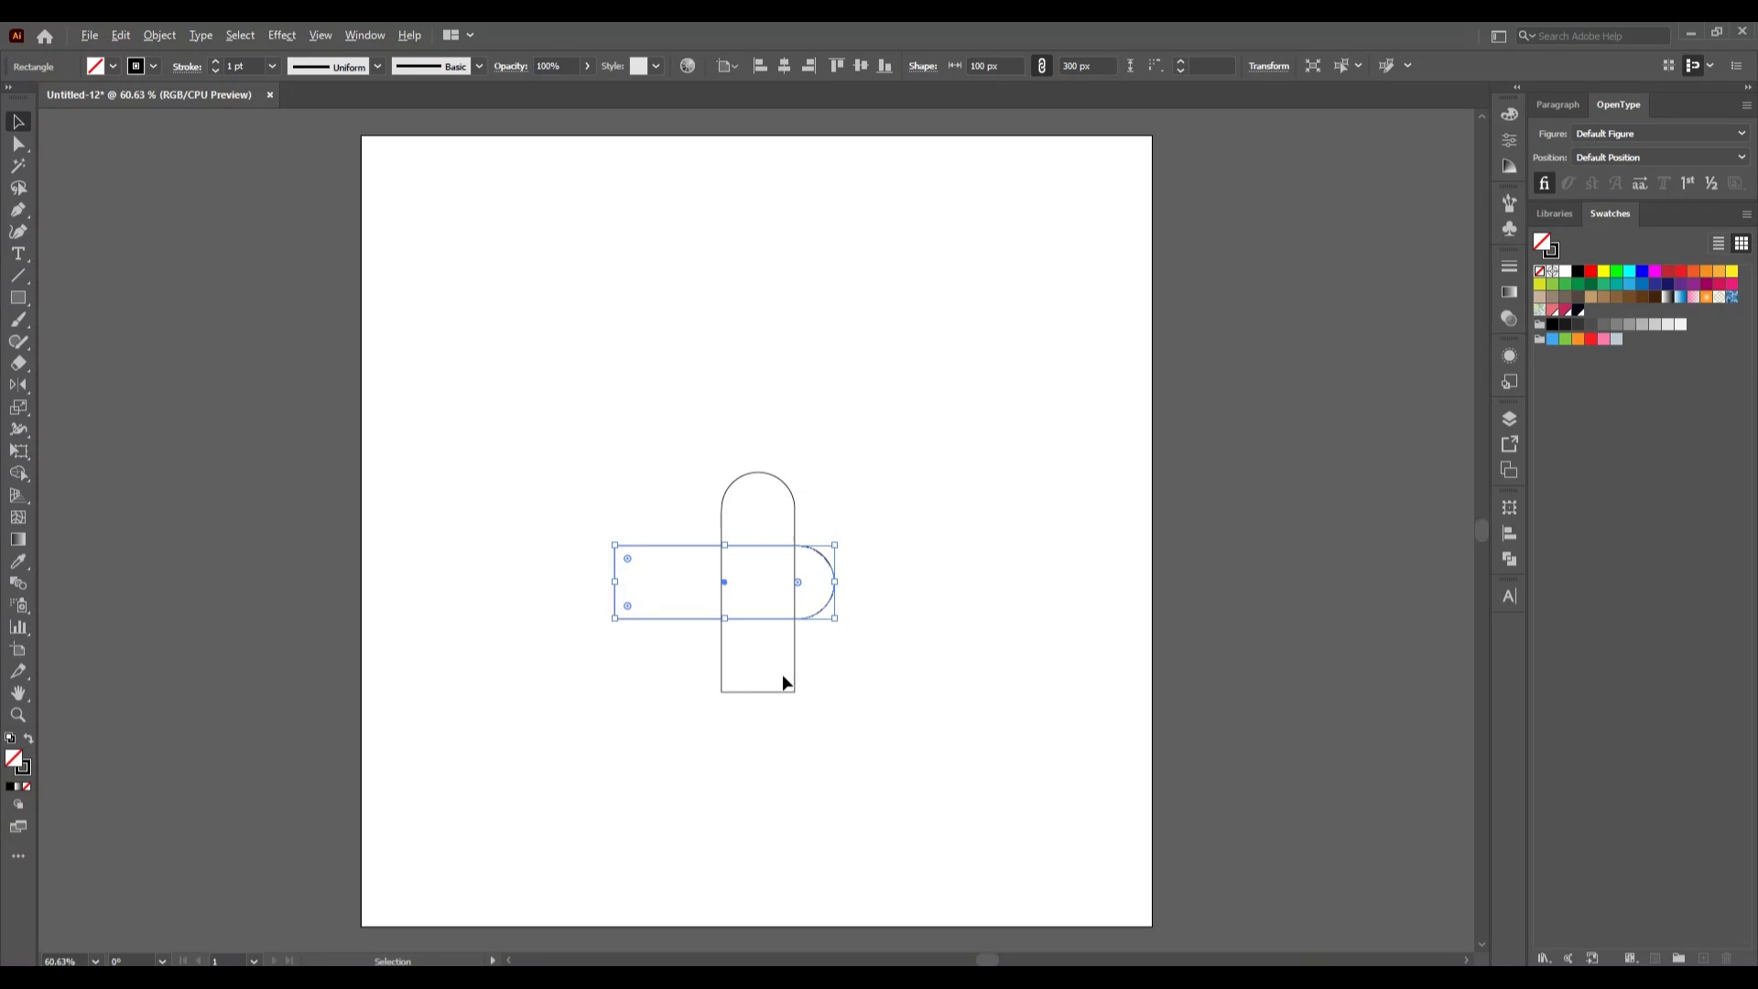
key("ctrl+1")
key("Left")
key("Left")
key("Left")
key("Left")
key("Left")
key("Left")
left_click(976, 726)
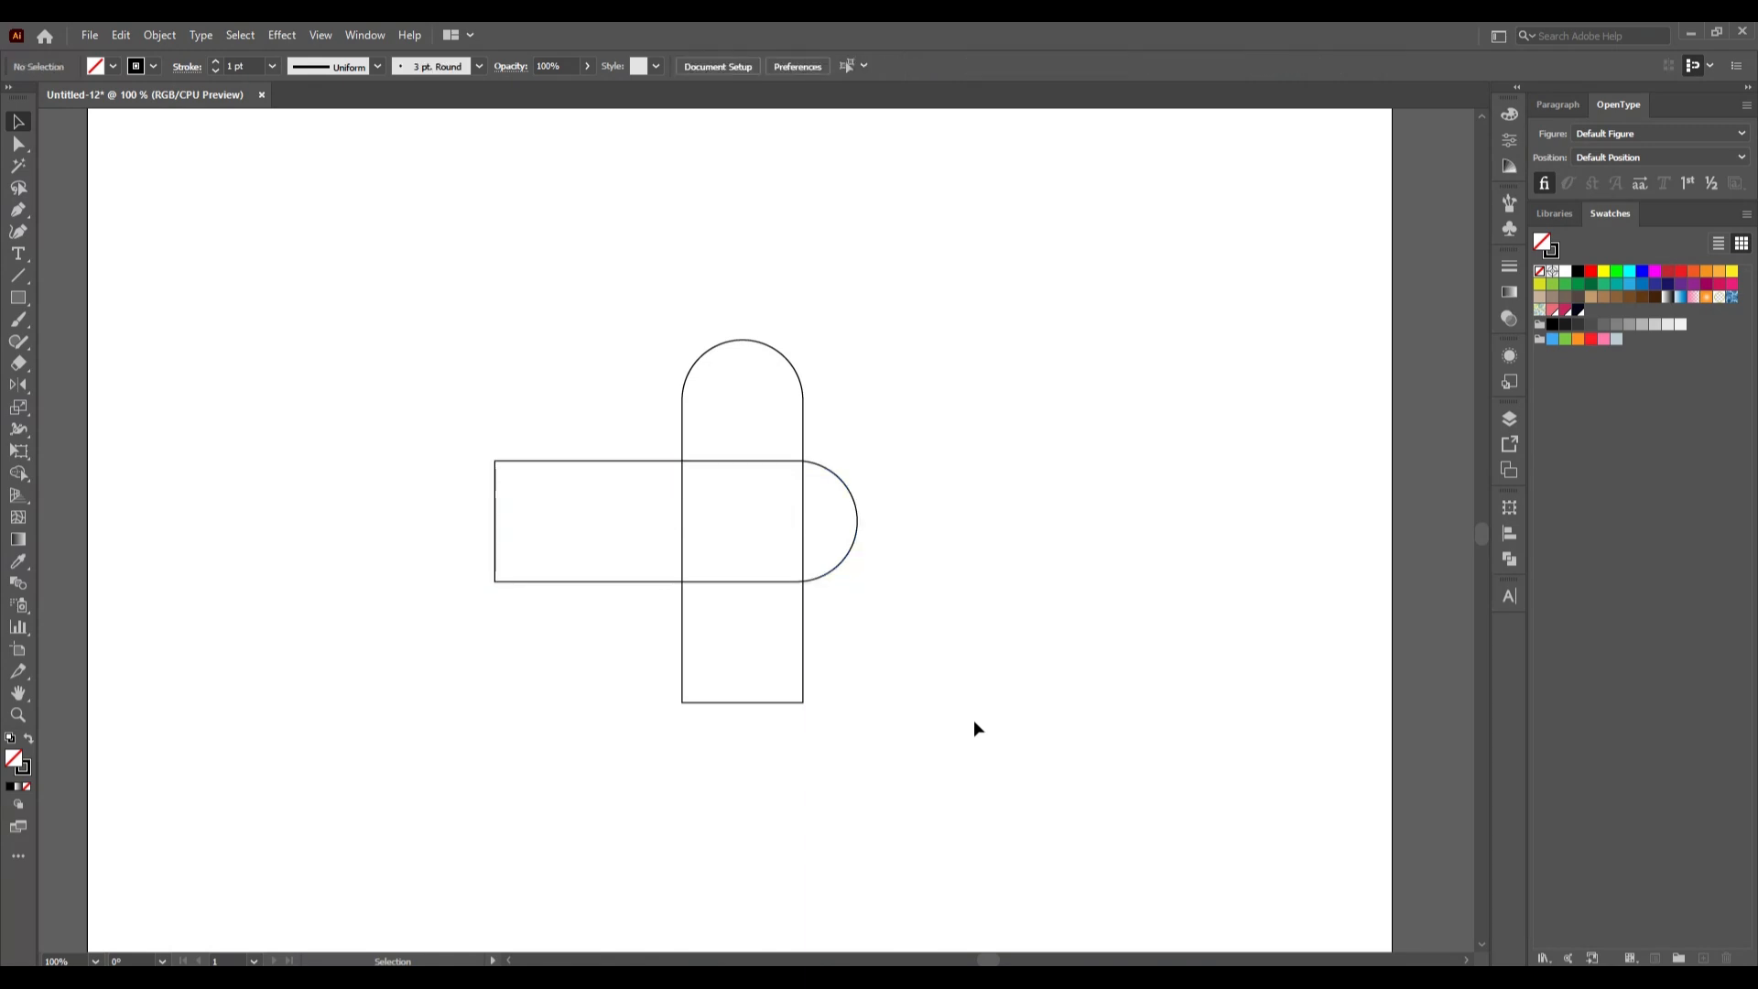
Step: Nudge the vertical arched shape down until its curve starts at the horizontal shape's upper edge
left_click(777, 702)
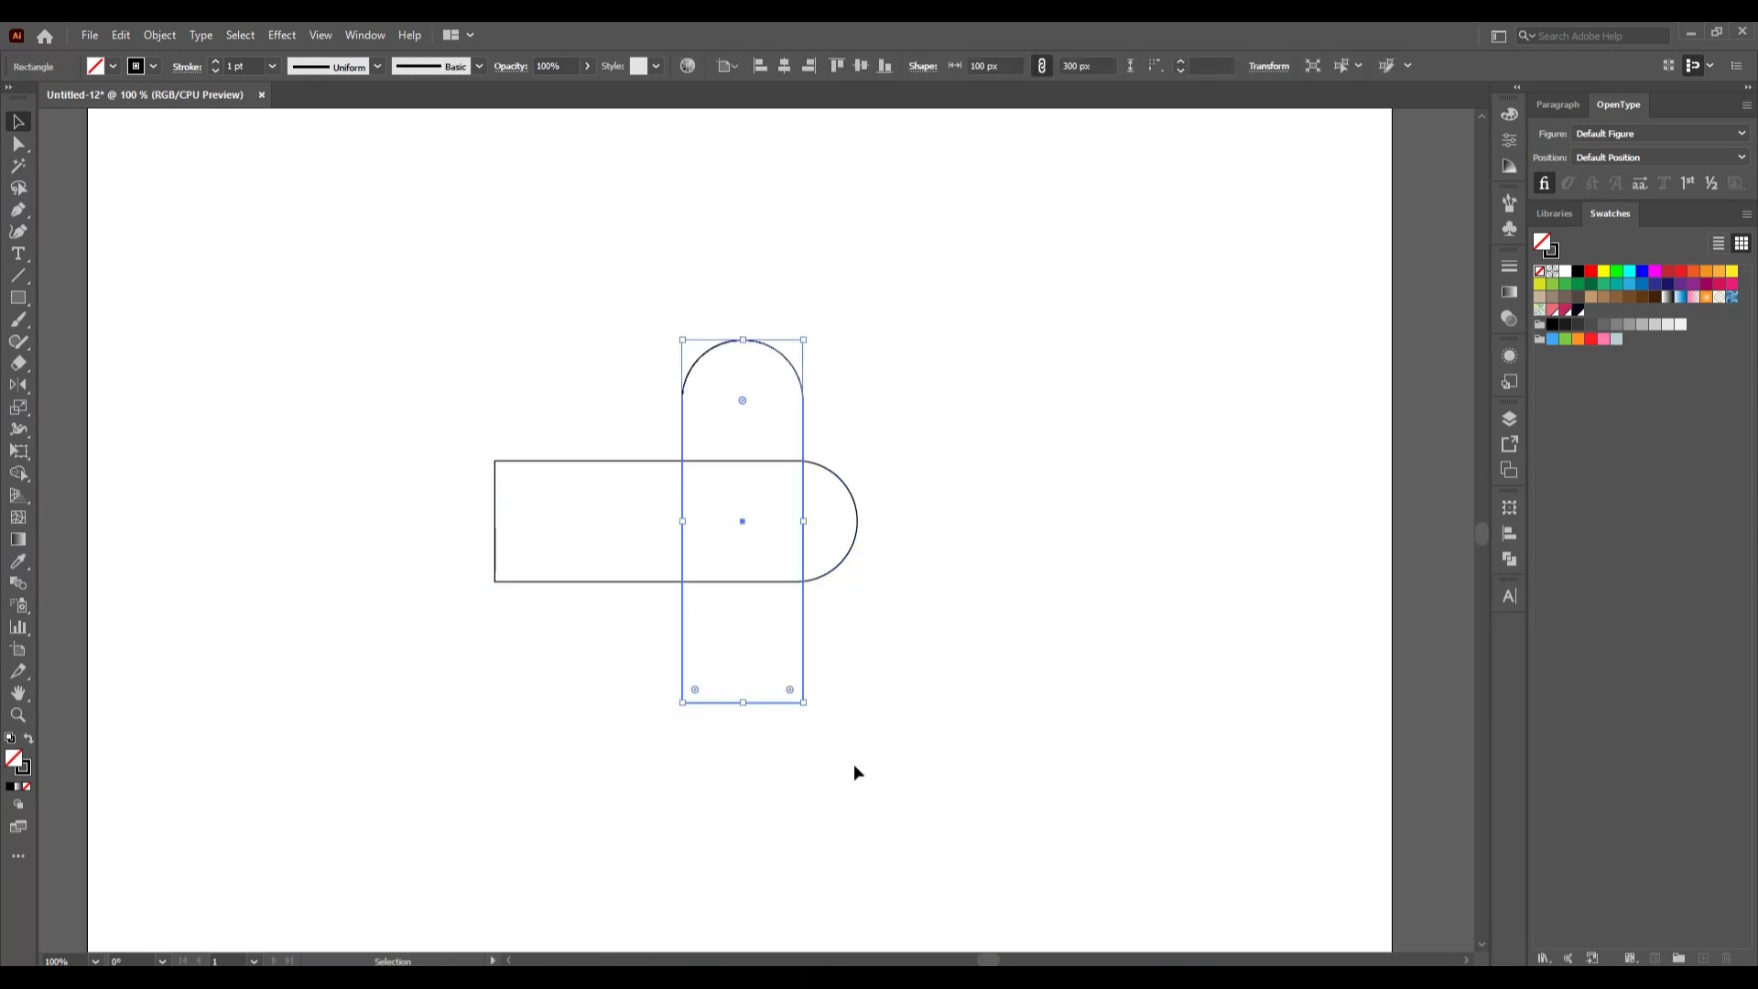
key("Down")
key("Down")
key("Down")
key("Down")
key("Down")
key("Down")
key("Down")
key("Down")
key("Down")
key("Down")
key("Down")
key("Down")
key("Down")
key("Down")
key("Down")
key("Down")
key("Down")
key("Down")
key("Down")
key("Down")
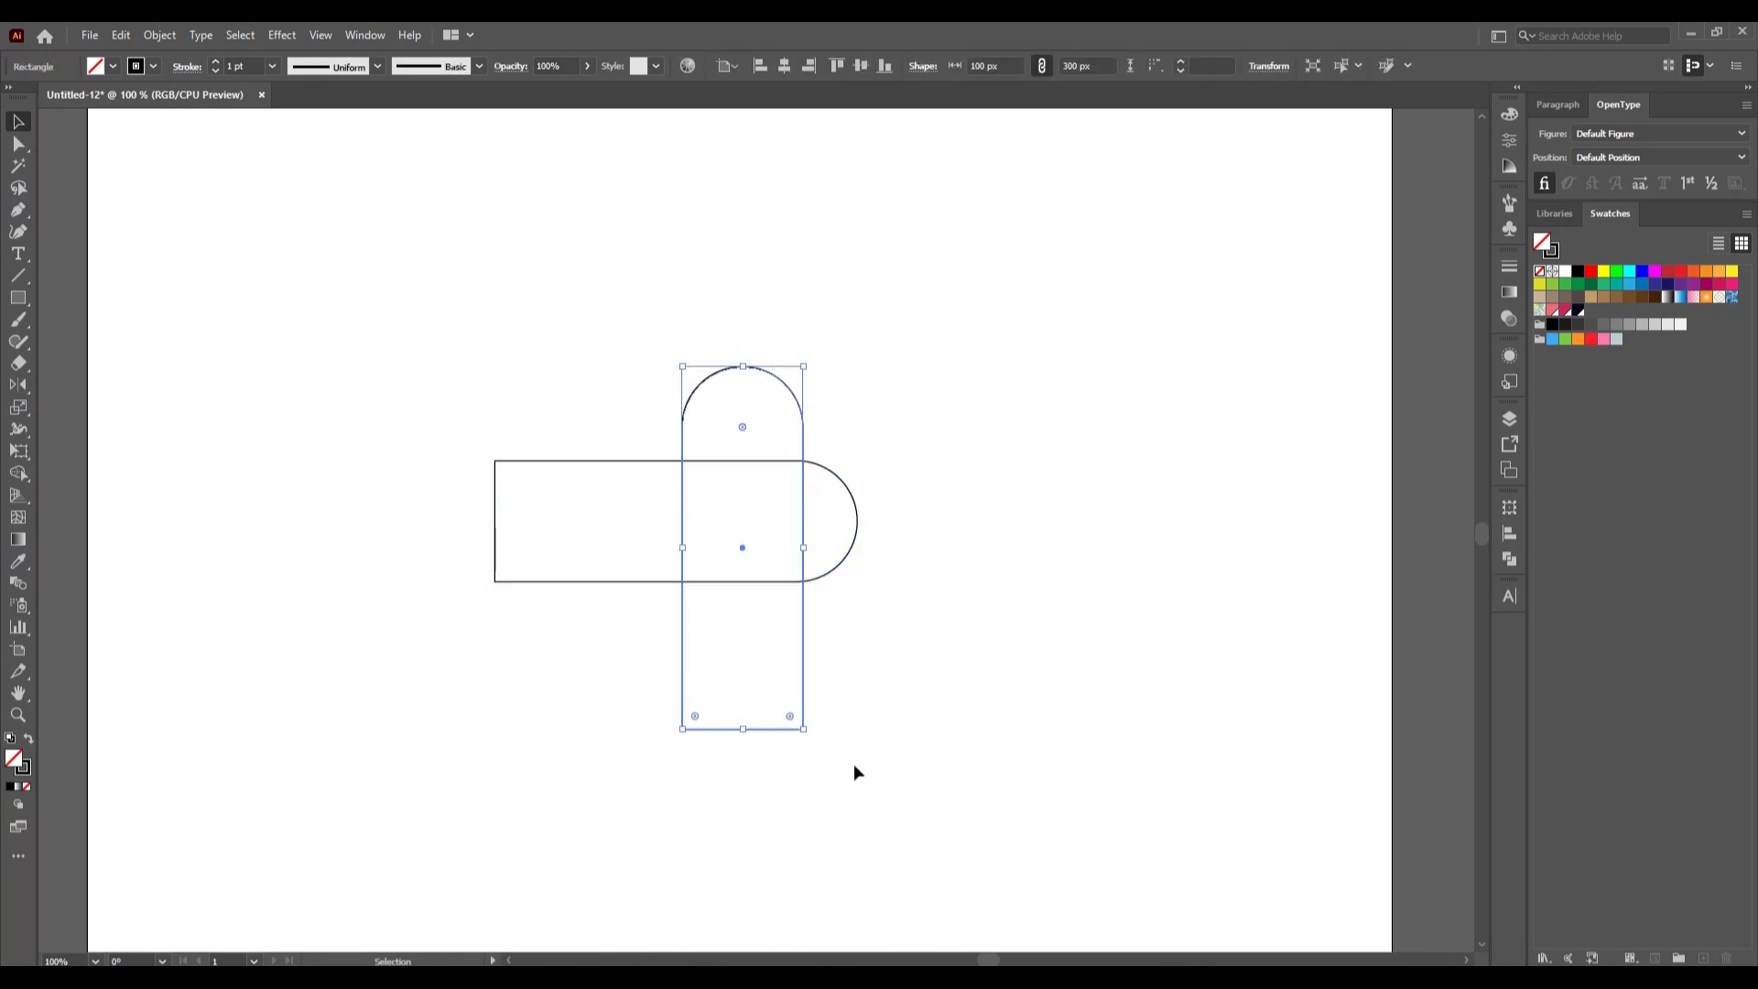
key("Down")
key("Down")
key("Down")
key("Down")
key("Down")
key("Down")
key("Down")
key("Down")
key("Down")
key("Down")
key("Down")
key("Down")
key("Down")
key("Down")
key("Down")
key("Down")
key("Down")
key("Down")
key("Down")
key("Down")
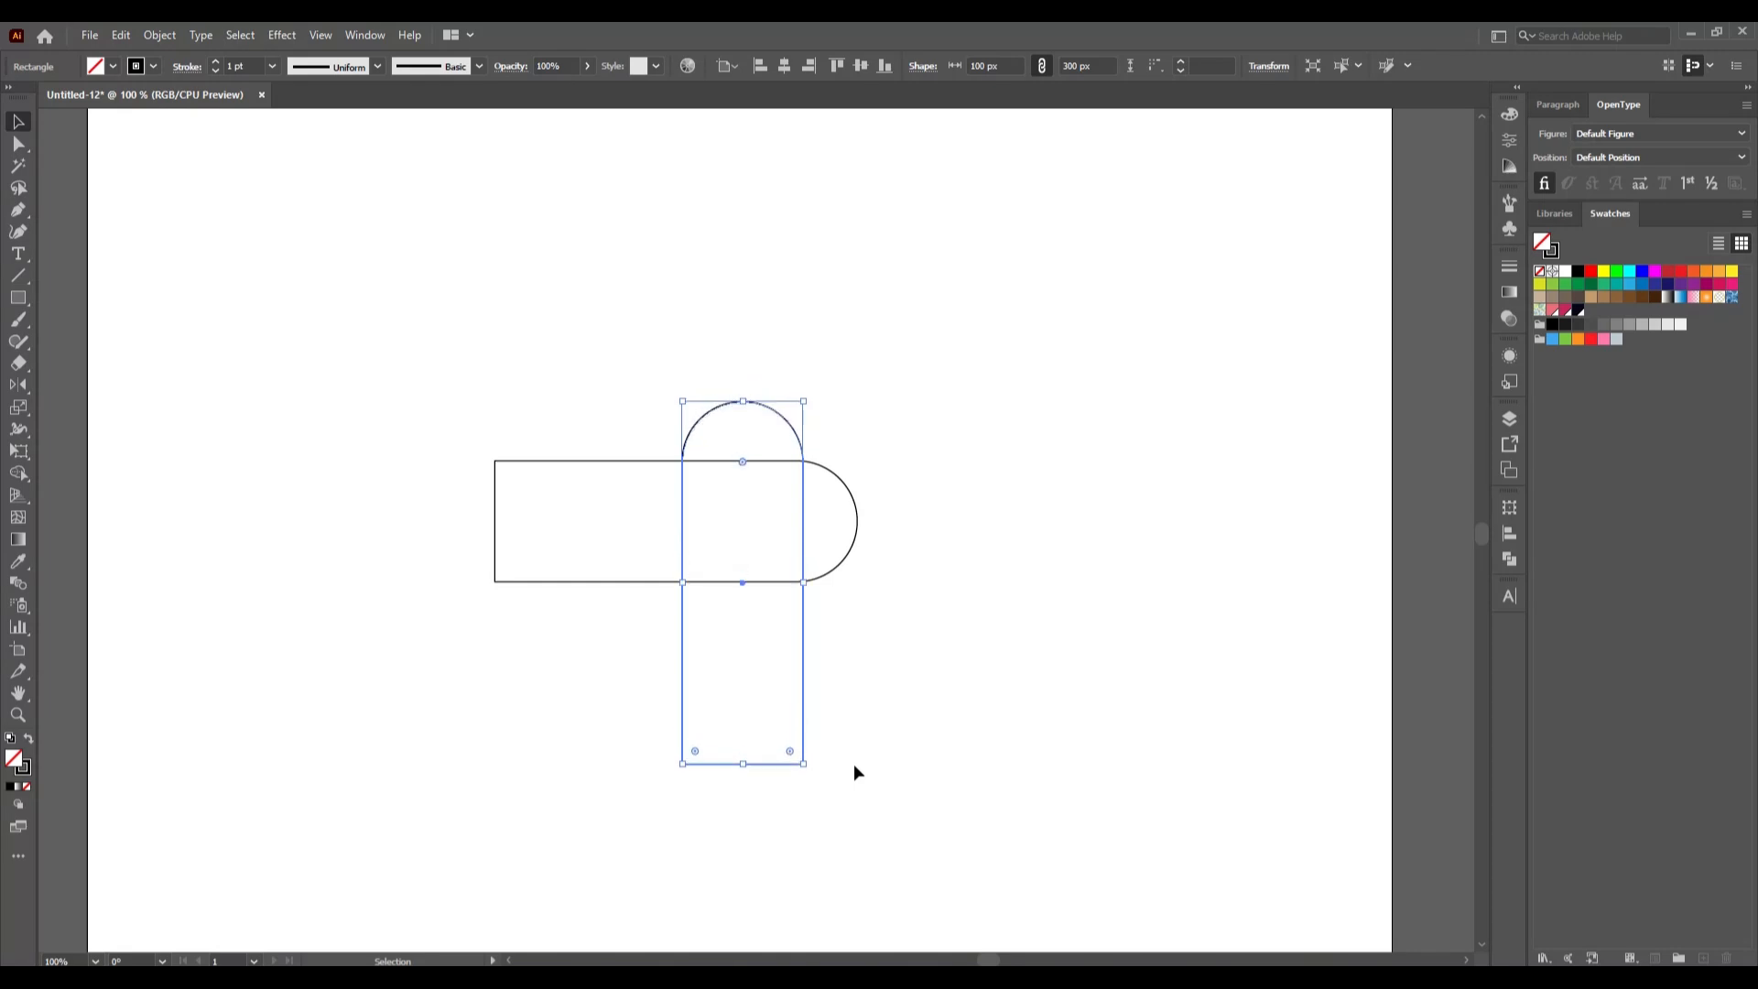
key("Down")
key("Down")
key("Down")
key("Down")
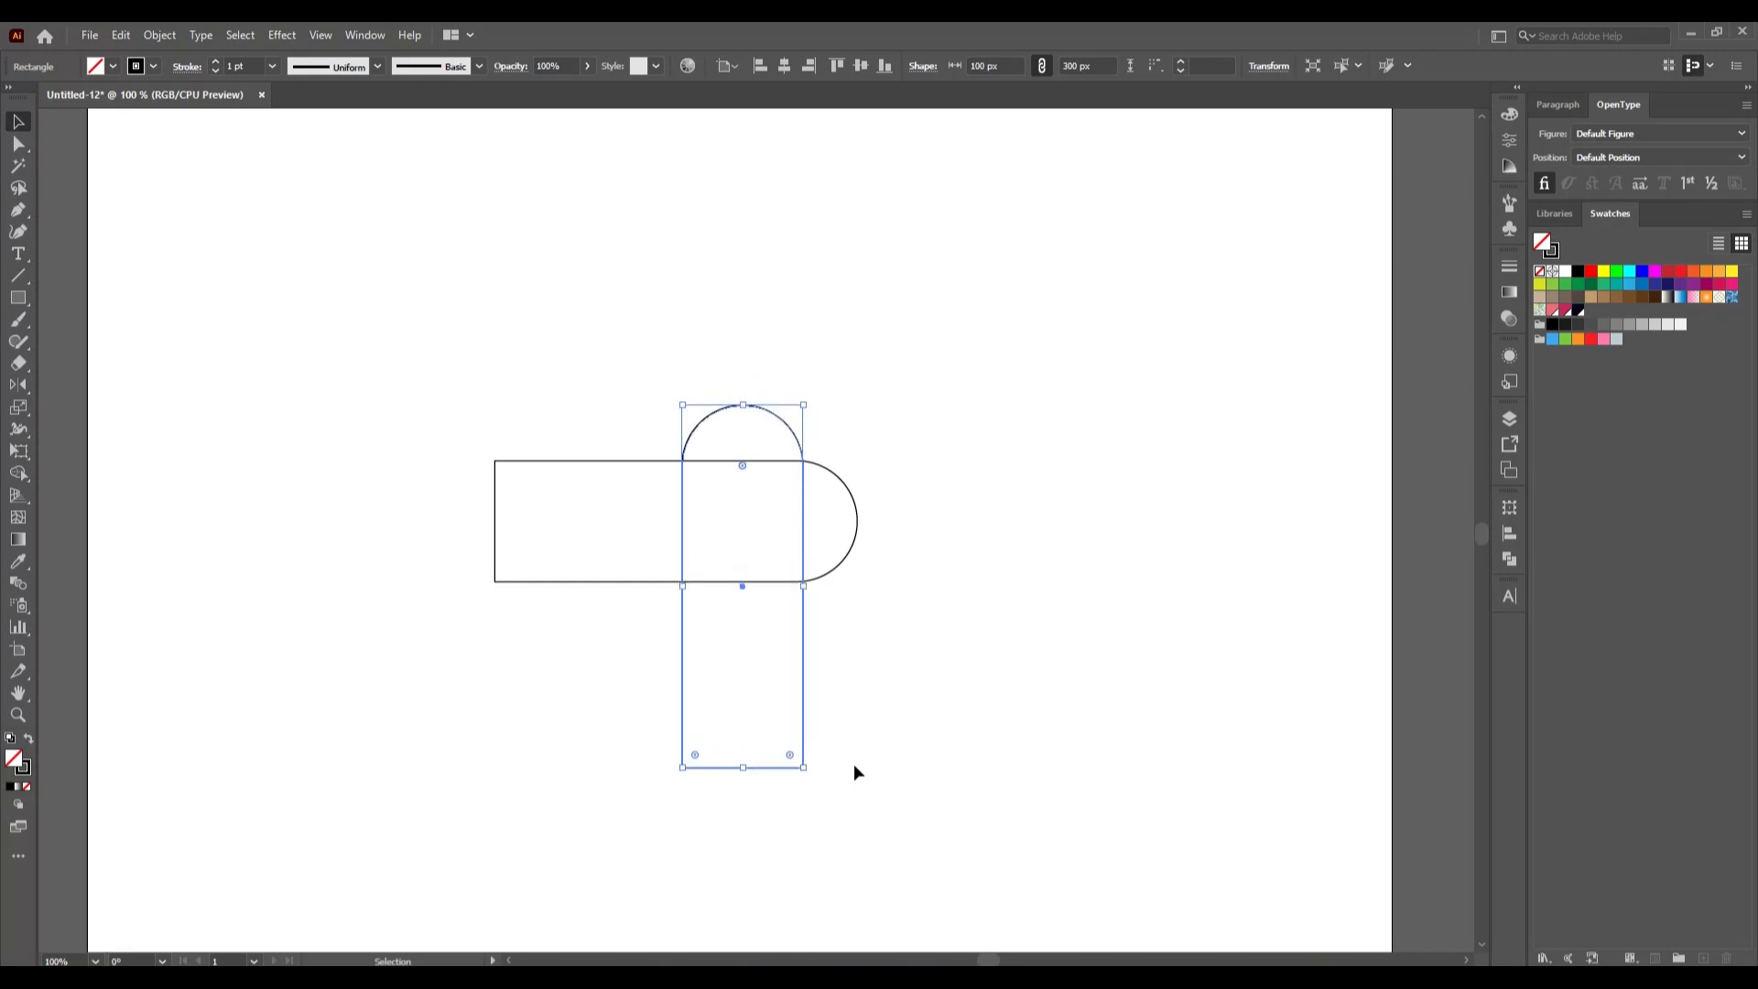
left_click(985, 765)
Step: Remove the straight sections extending left and below the overlapping square with the Shape Builder tool
left_click_drag(660, 341, 914, 667)
left_click(19, 473)
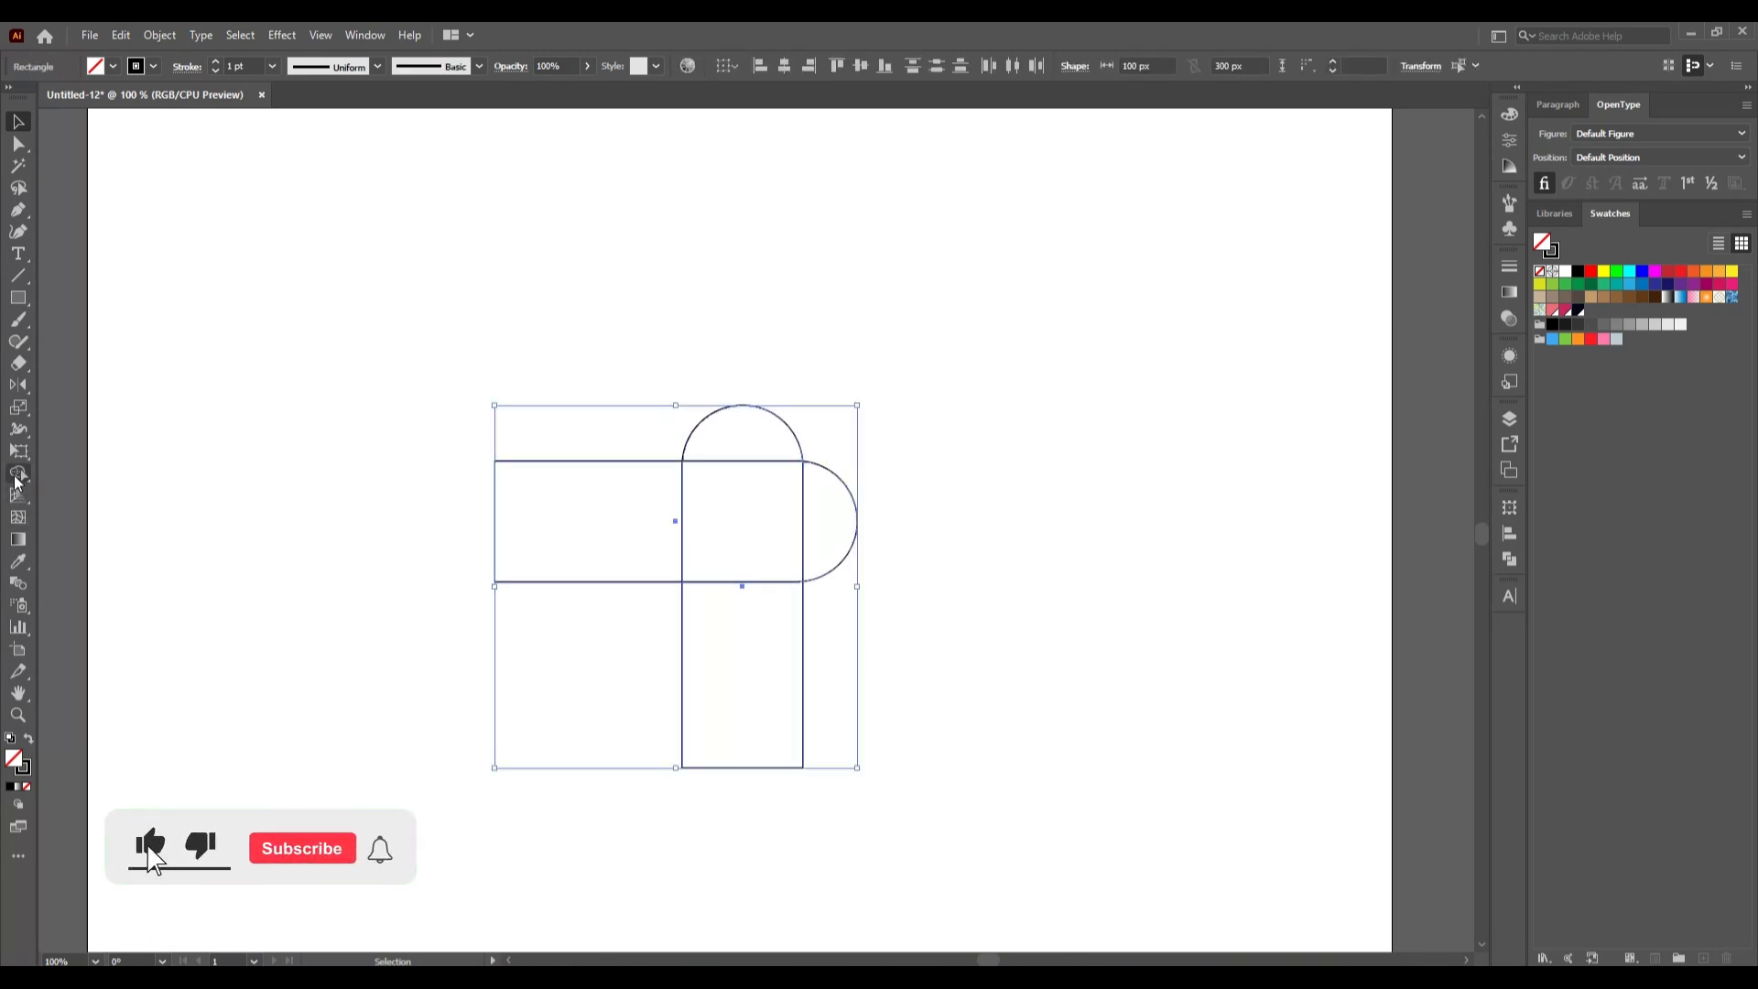
mouse_move(623, 634)
left_mouse_down()
mouse_move(603, 391)
mouse_move(736, 669)
mouse_move(916, 689)
mouse_move(869, 538)
mouse_move(915, 600)
left_mouse_up()
left_click(735, 663, "alt")
Step: Group the remaining square and its two rounded caps
key("v")
right_click(774, 471)
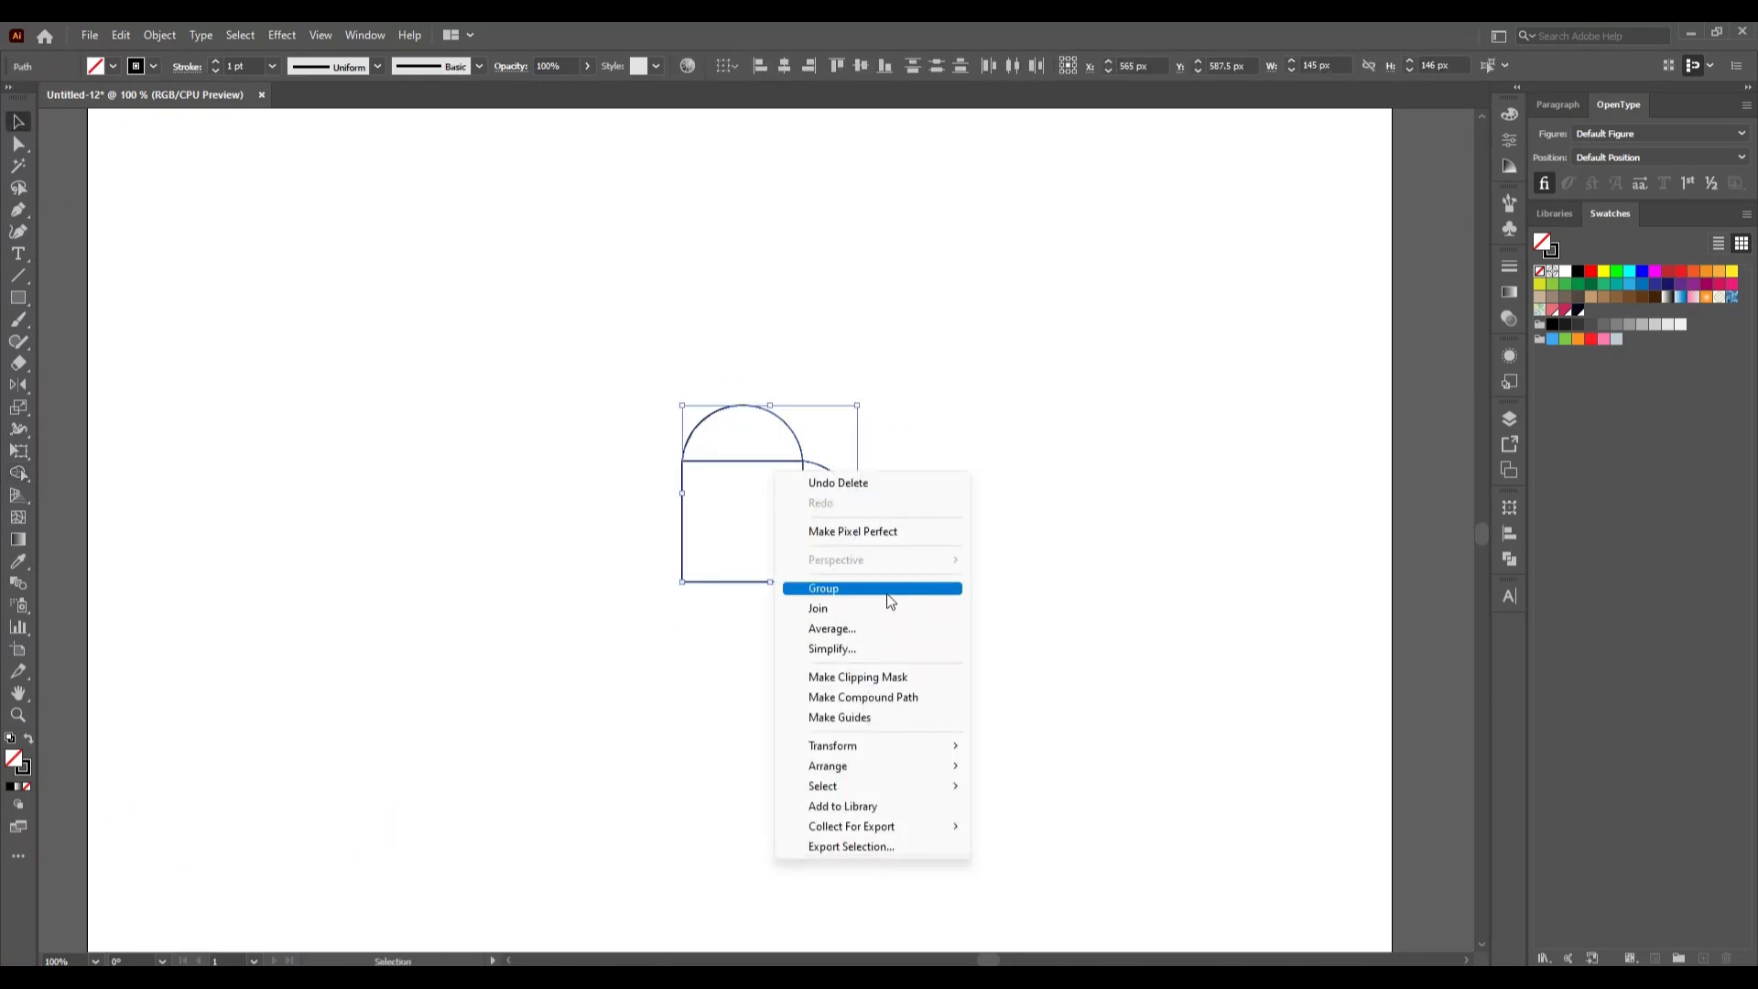
left_click(886, 593)
left_click(302, 404)
Step: Create a second rectangle 200 px wide and 300 px high over the grouped shape
left_click(23, 302)
left_click(608, 434)
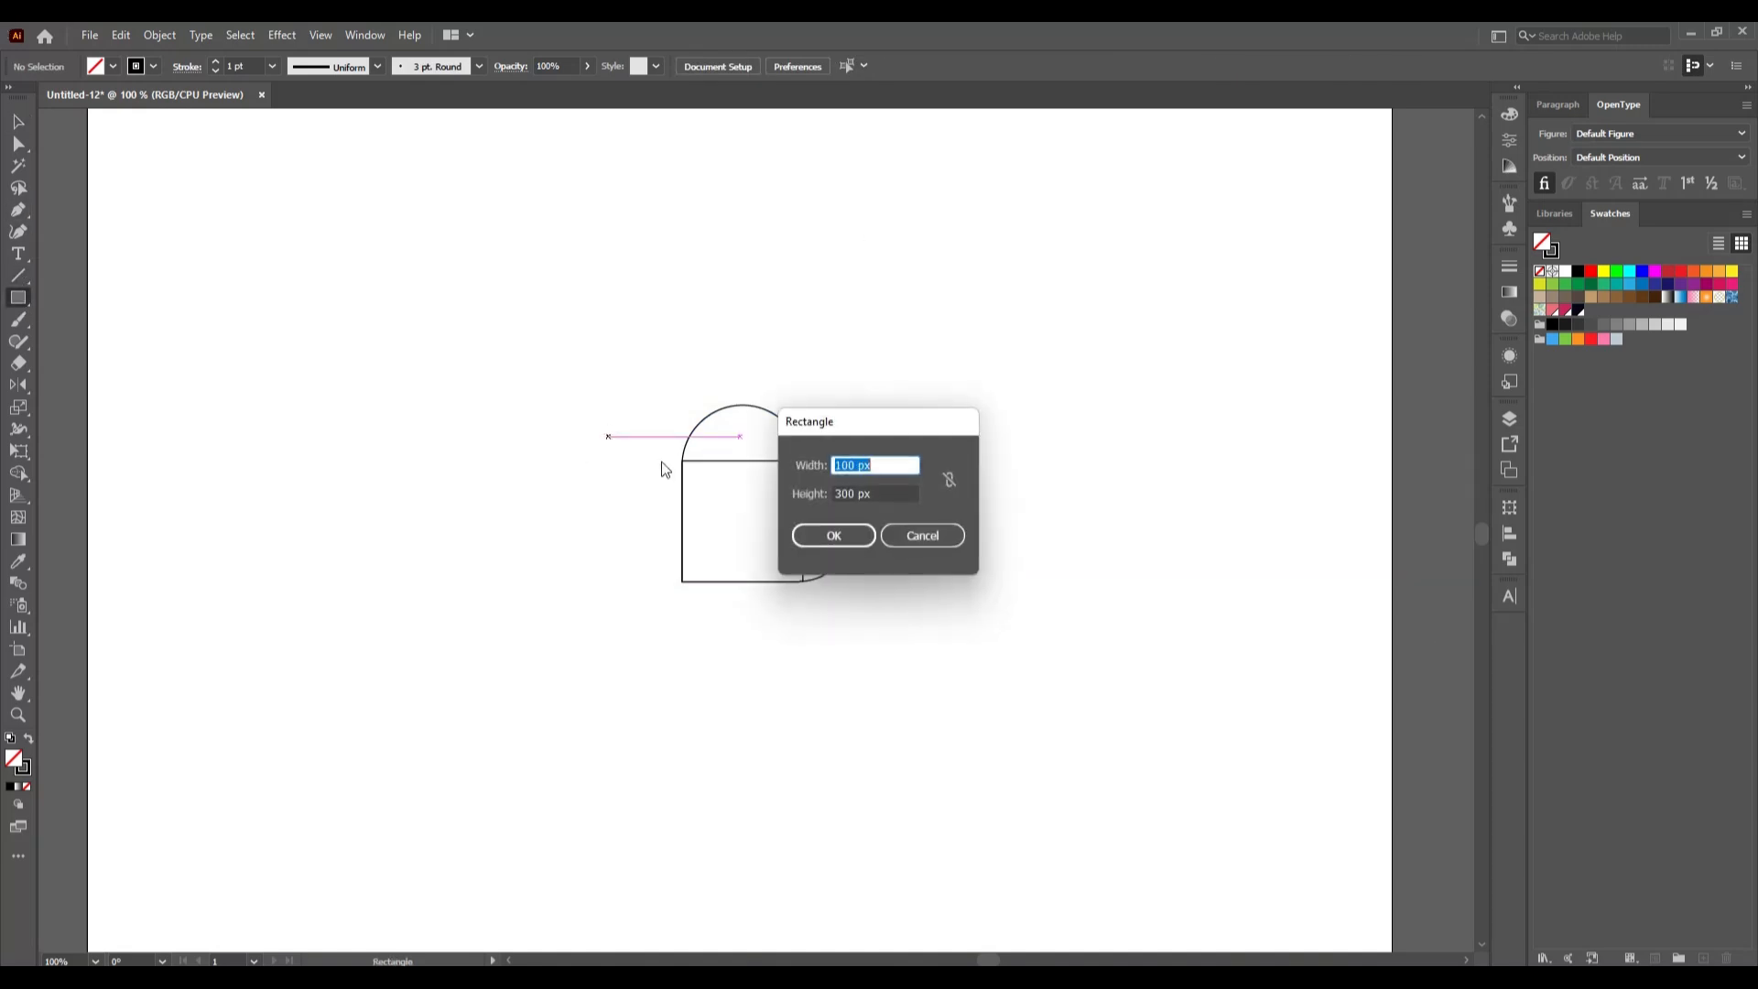
left_click(845, 466)
key("BackSpace")
type("2")
left_click(859, 538)
Step: Round the 200 px wide rectangle's top corners fully and stretch its bottom edge down to a height of about 406 px
left_click(17, 122)
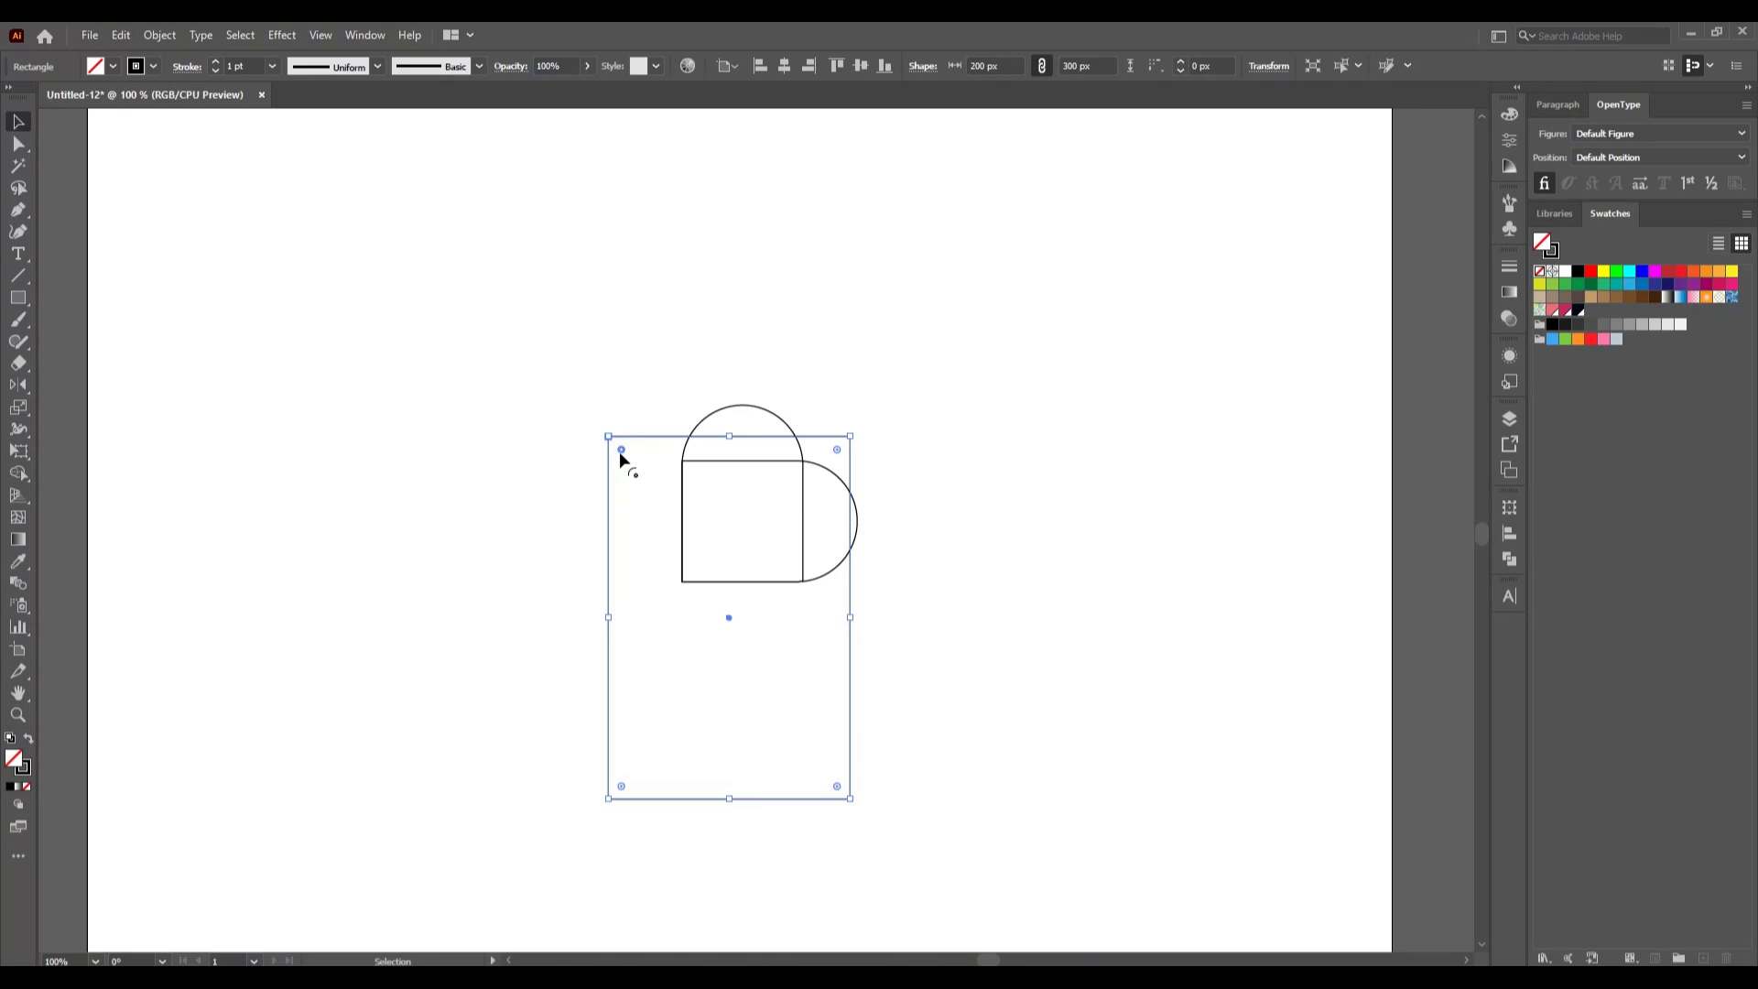
left_click_drag(837, 449, 749, 732)
left_click(716, 858)
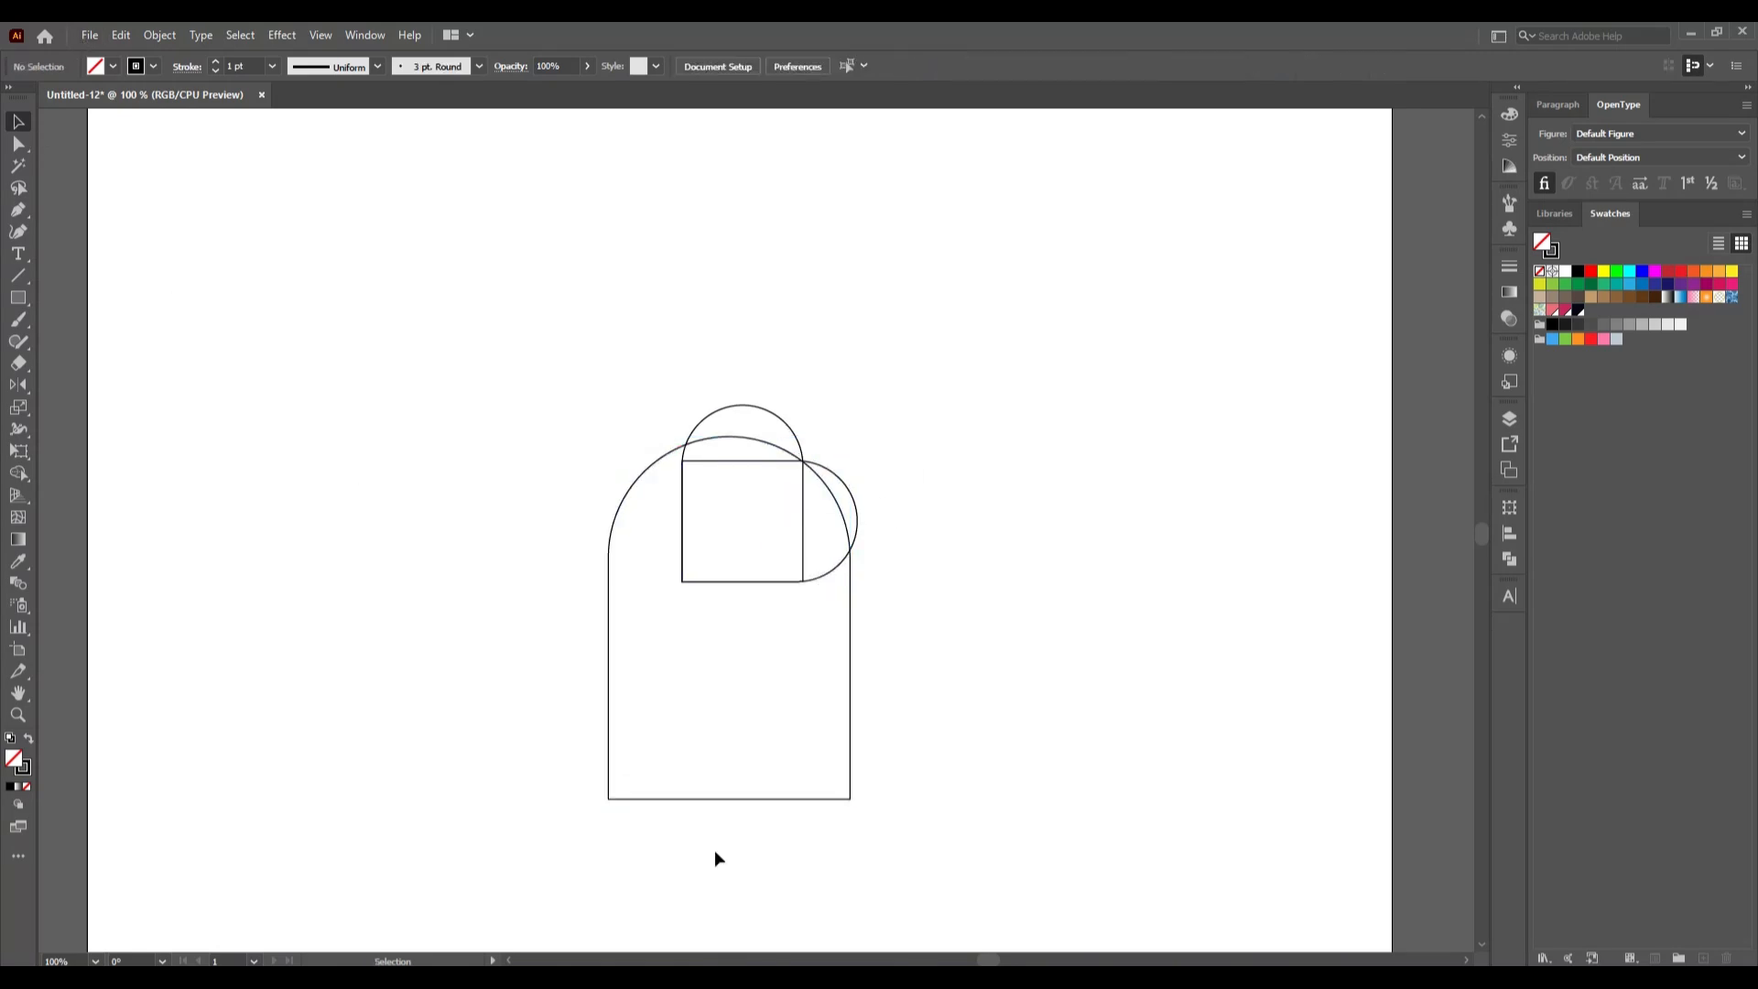
left_click(760, 799)
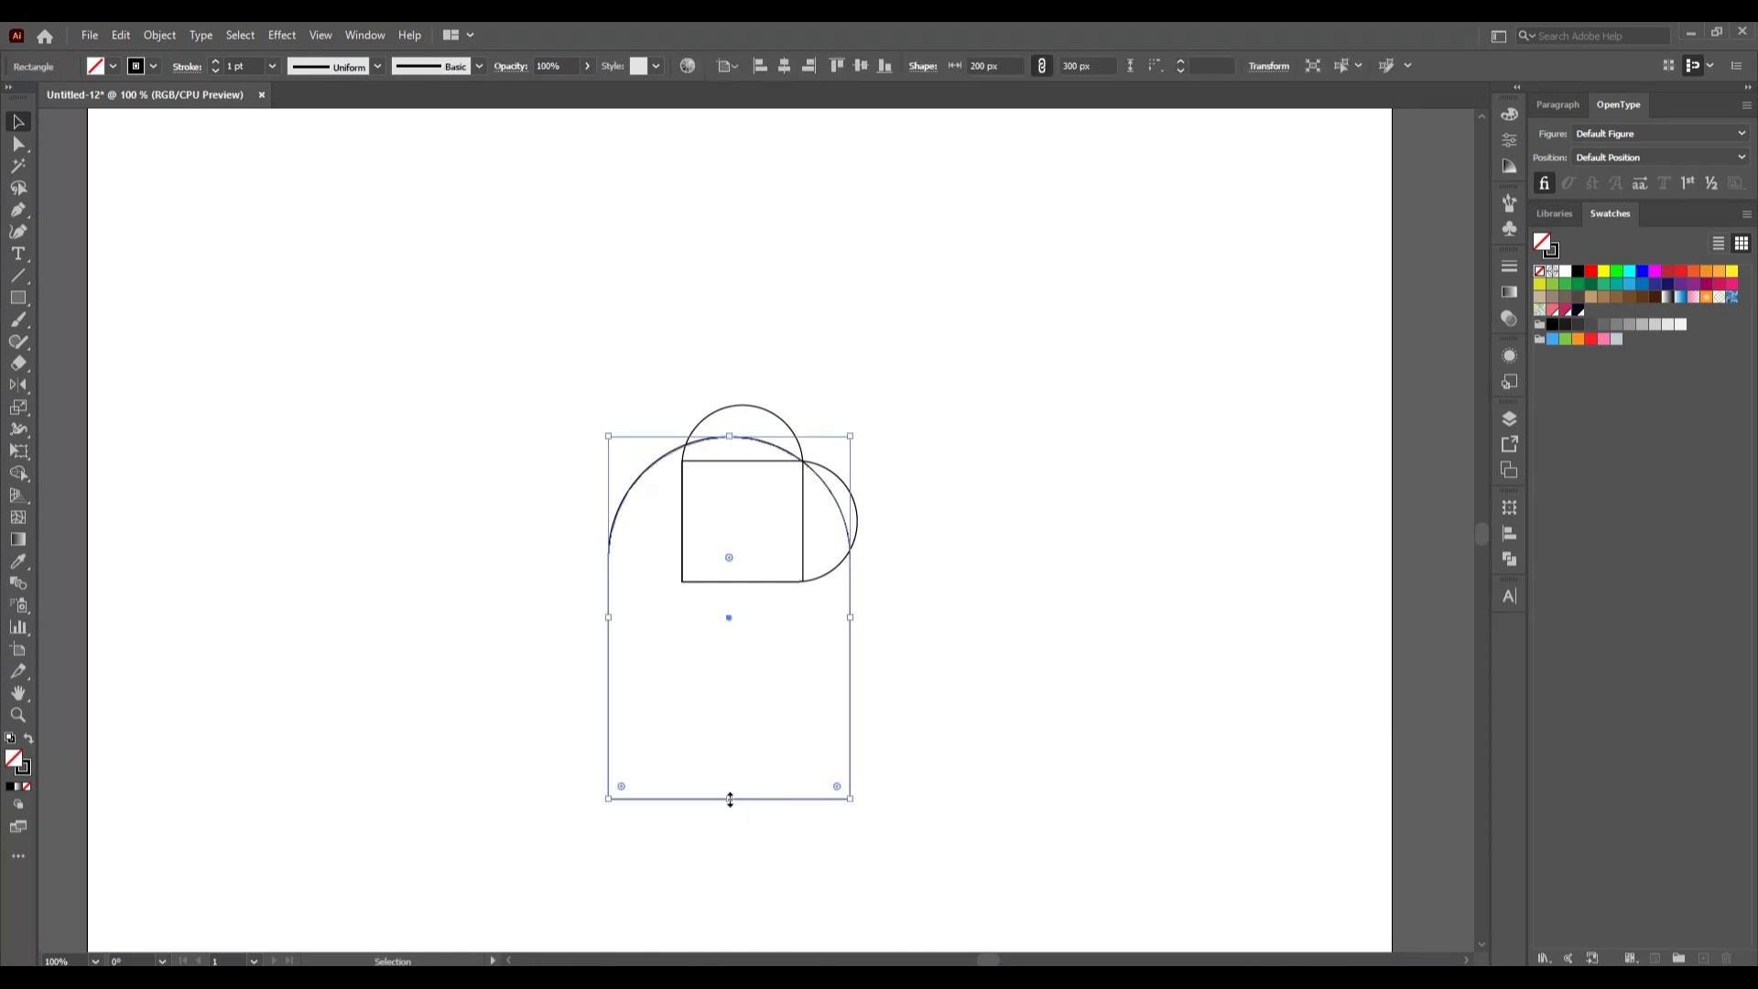
left_click_drag(729, 800, 728, 929)
left_click(1135, 639)
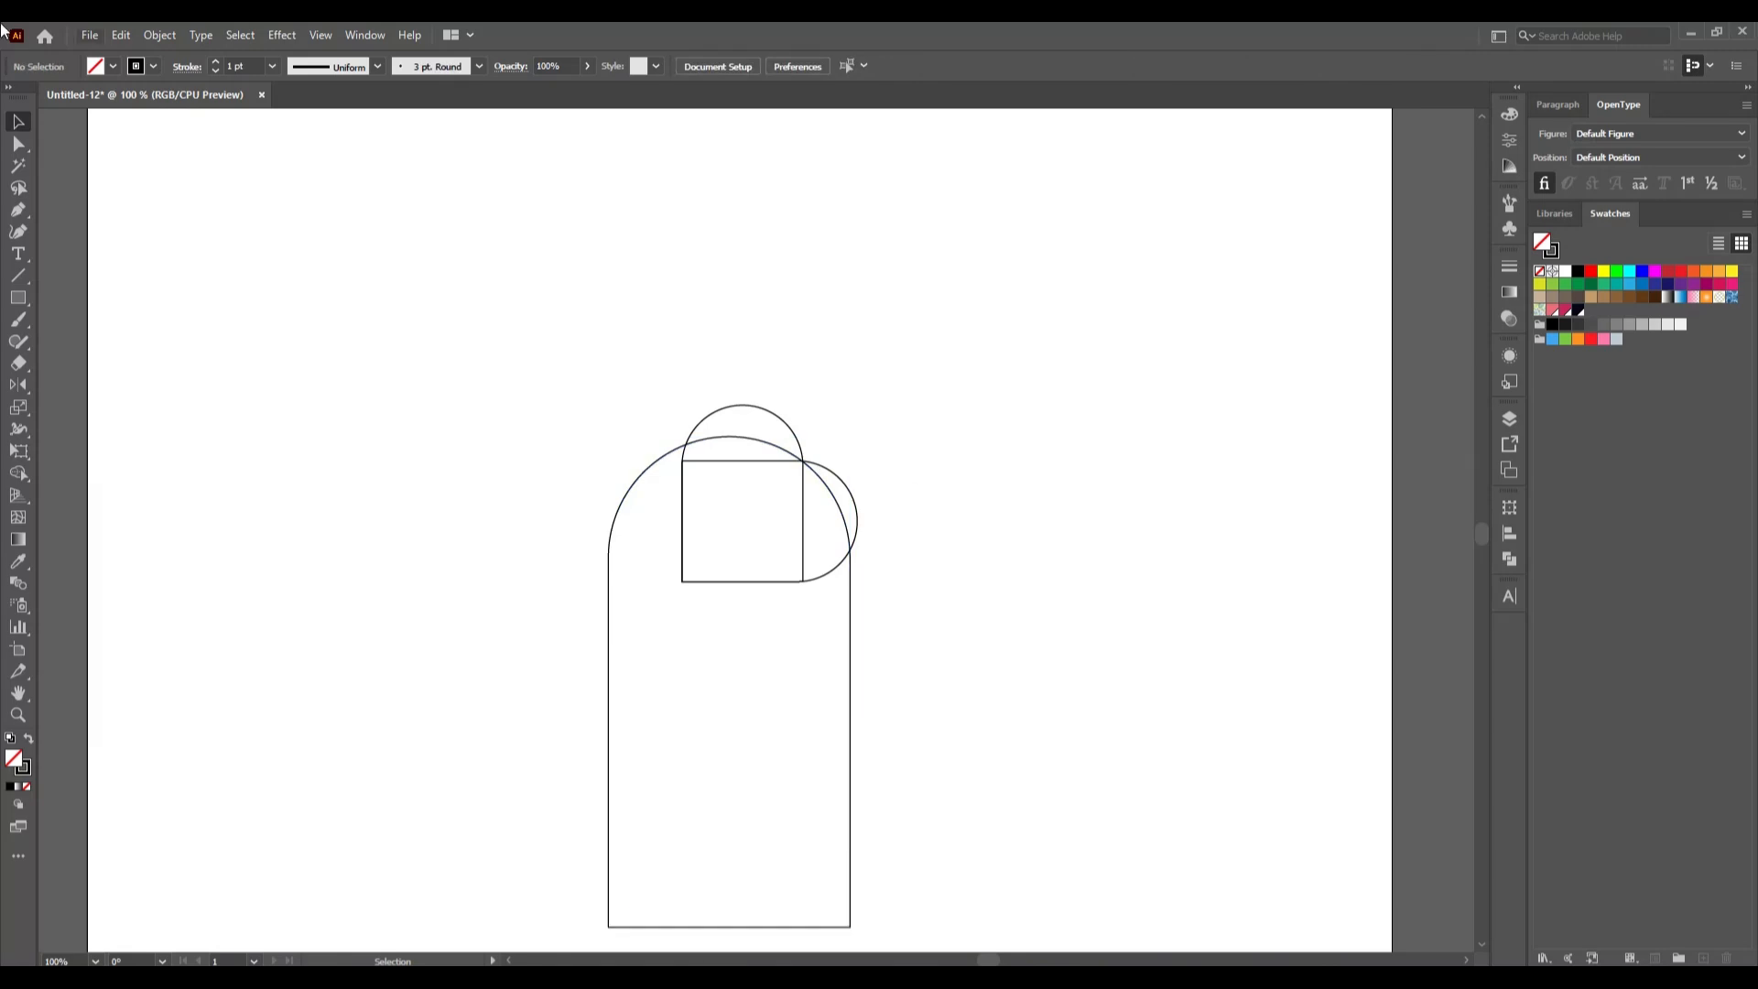
Step: Rotate the large arched shape 90° clockwise and align its upper edge with the top of the small square
left_click(854, 669)
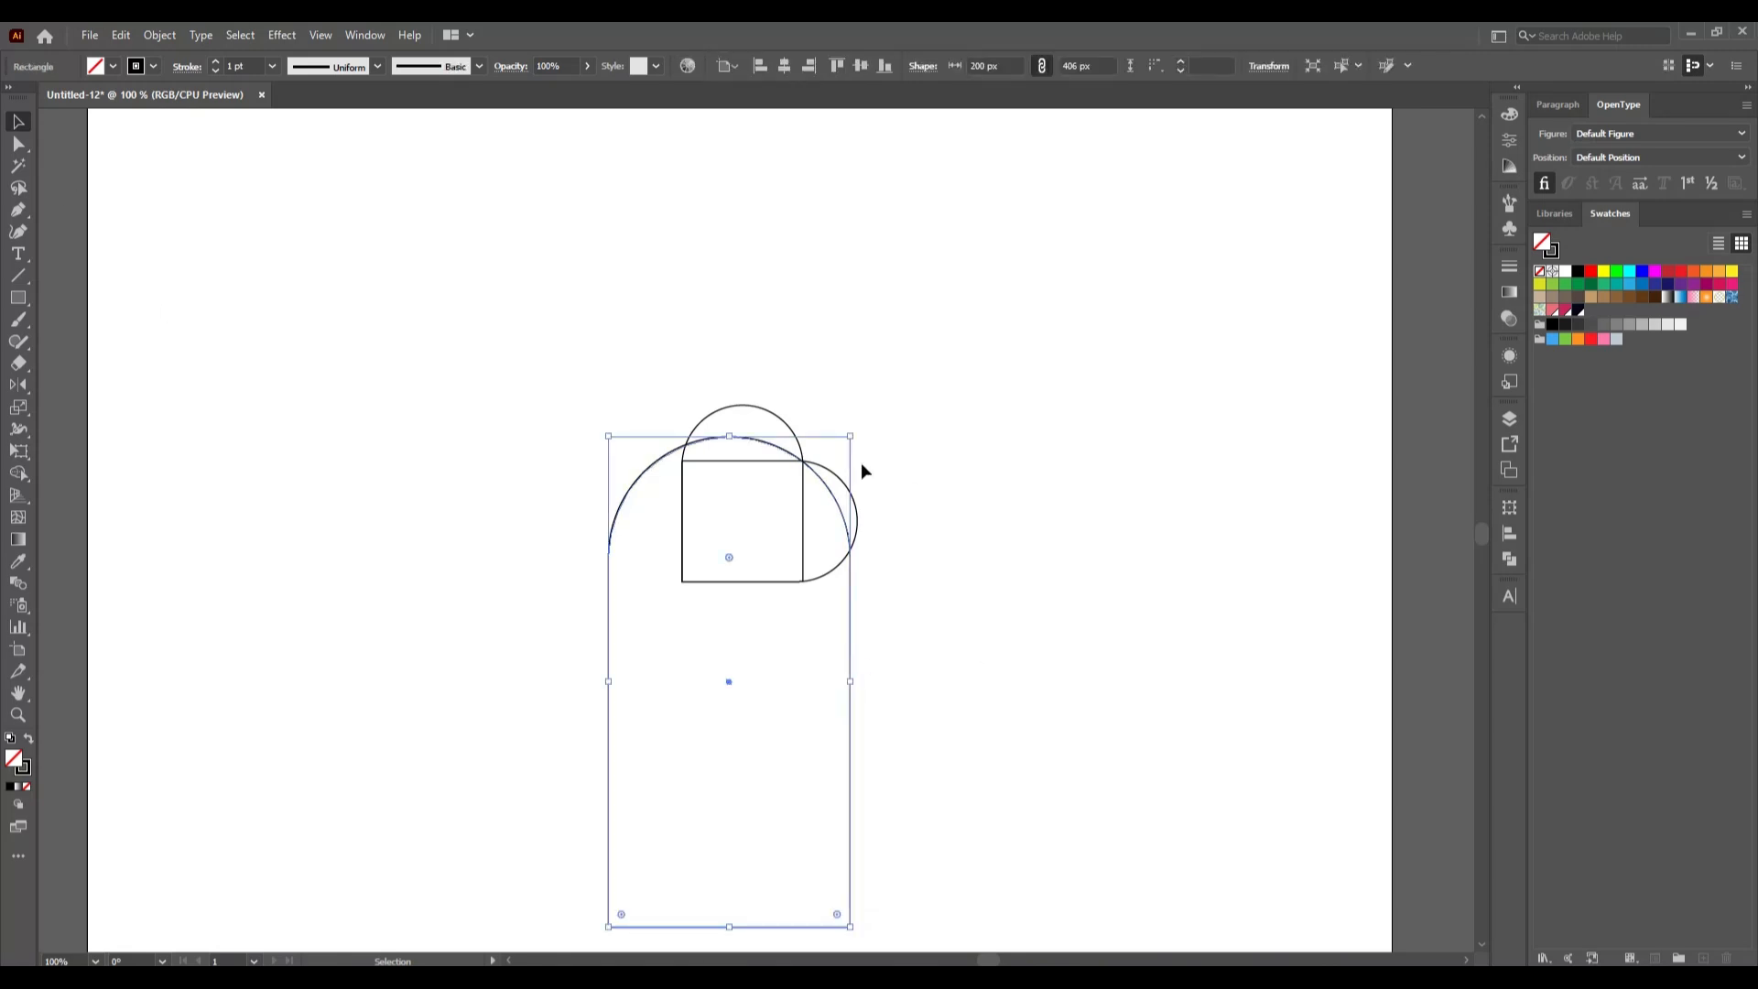
left_click_drag(858, 430, 1040, 723)
left_click_drag(933, 592, 875, 495)
left_click(1046, 503)
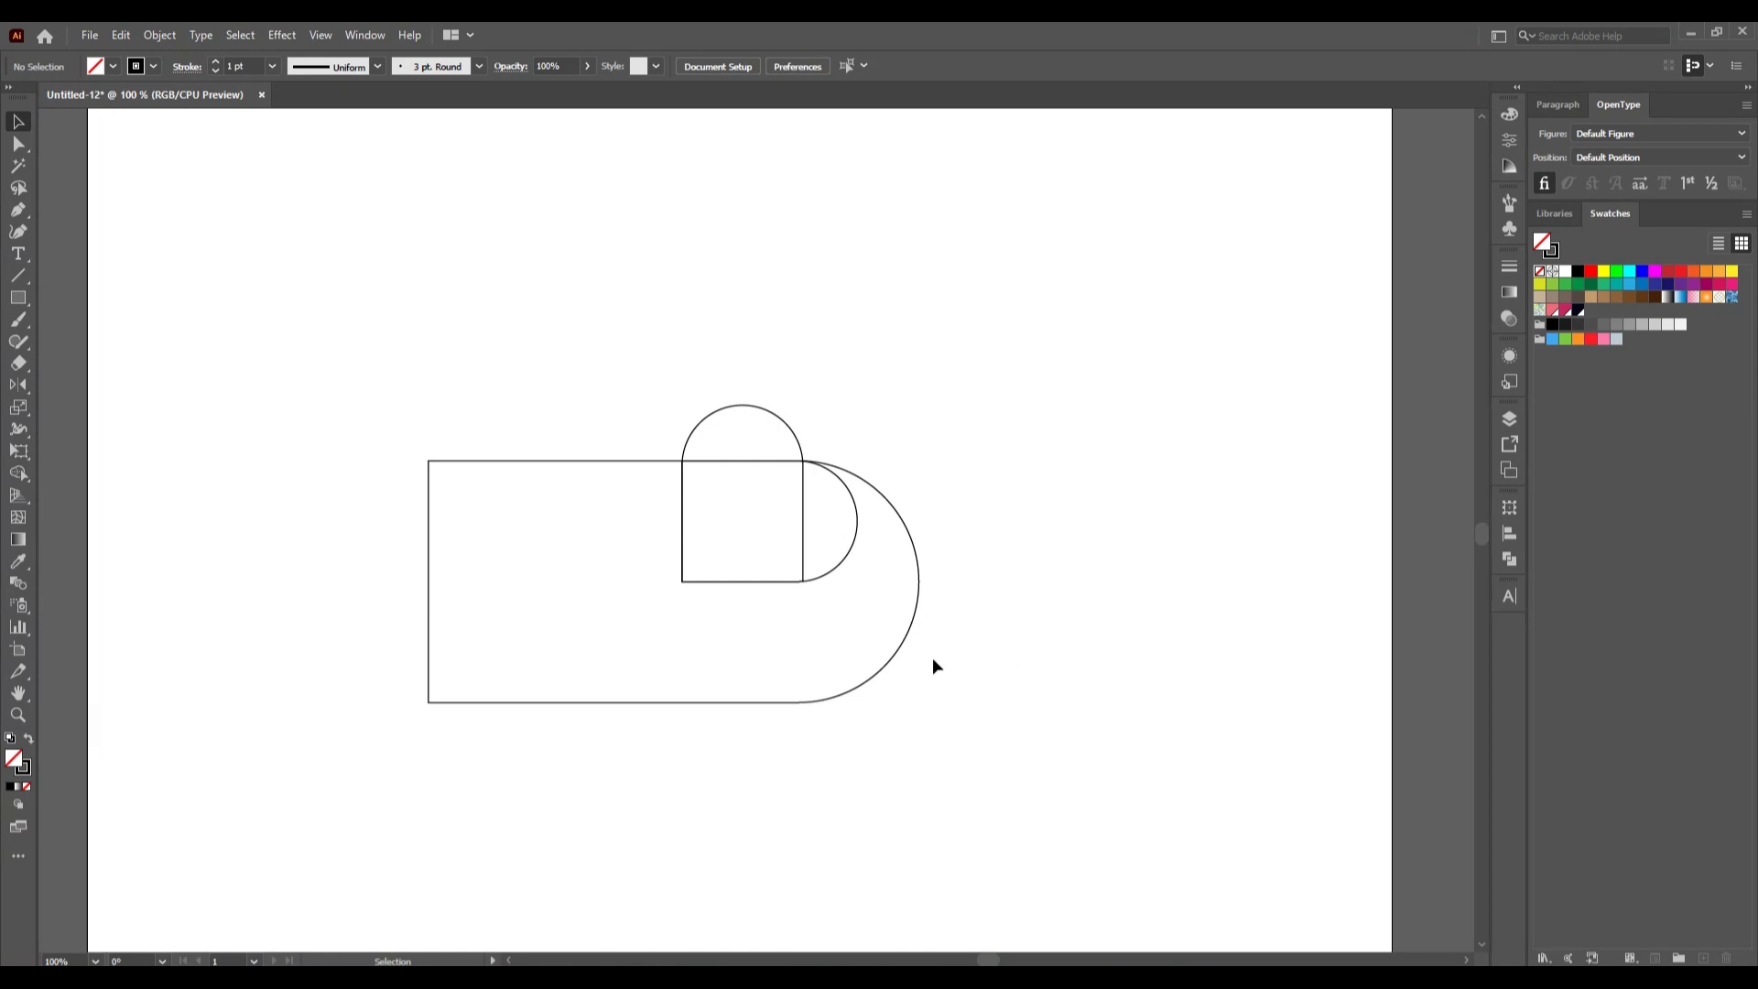
Step: Nudge the large horizontal shape slightly left to fit its curve to the small square's upper-right corner
left_click(910, 630)
key("Left")
key("Left")
key("Left")
key("Left")
key("Left")
key("Left")
key("Left")
key("Left")
key("Left")
key("Left")
key("Left")
key("Left")
key("Left")
key("Left")
key("Left")
key("Right")
key("Right")
key("Right")
key("Right")
key("Right")
key("Right")
key("Right")
key("Right")
key("Right")
key("Right")
key("Right")
key("Right")
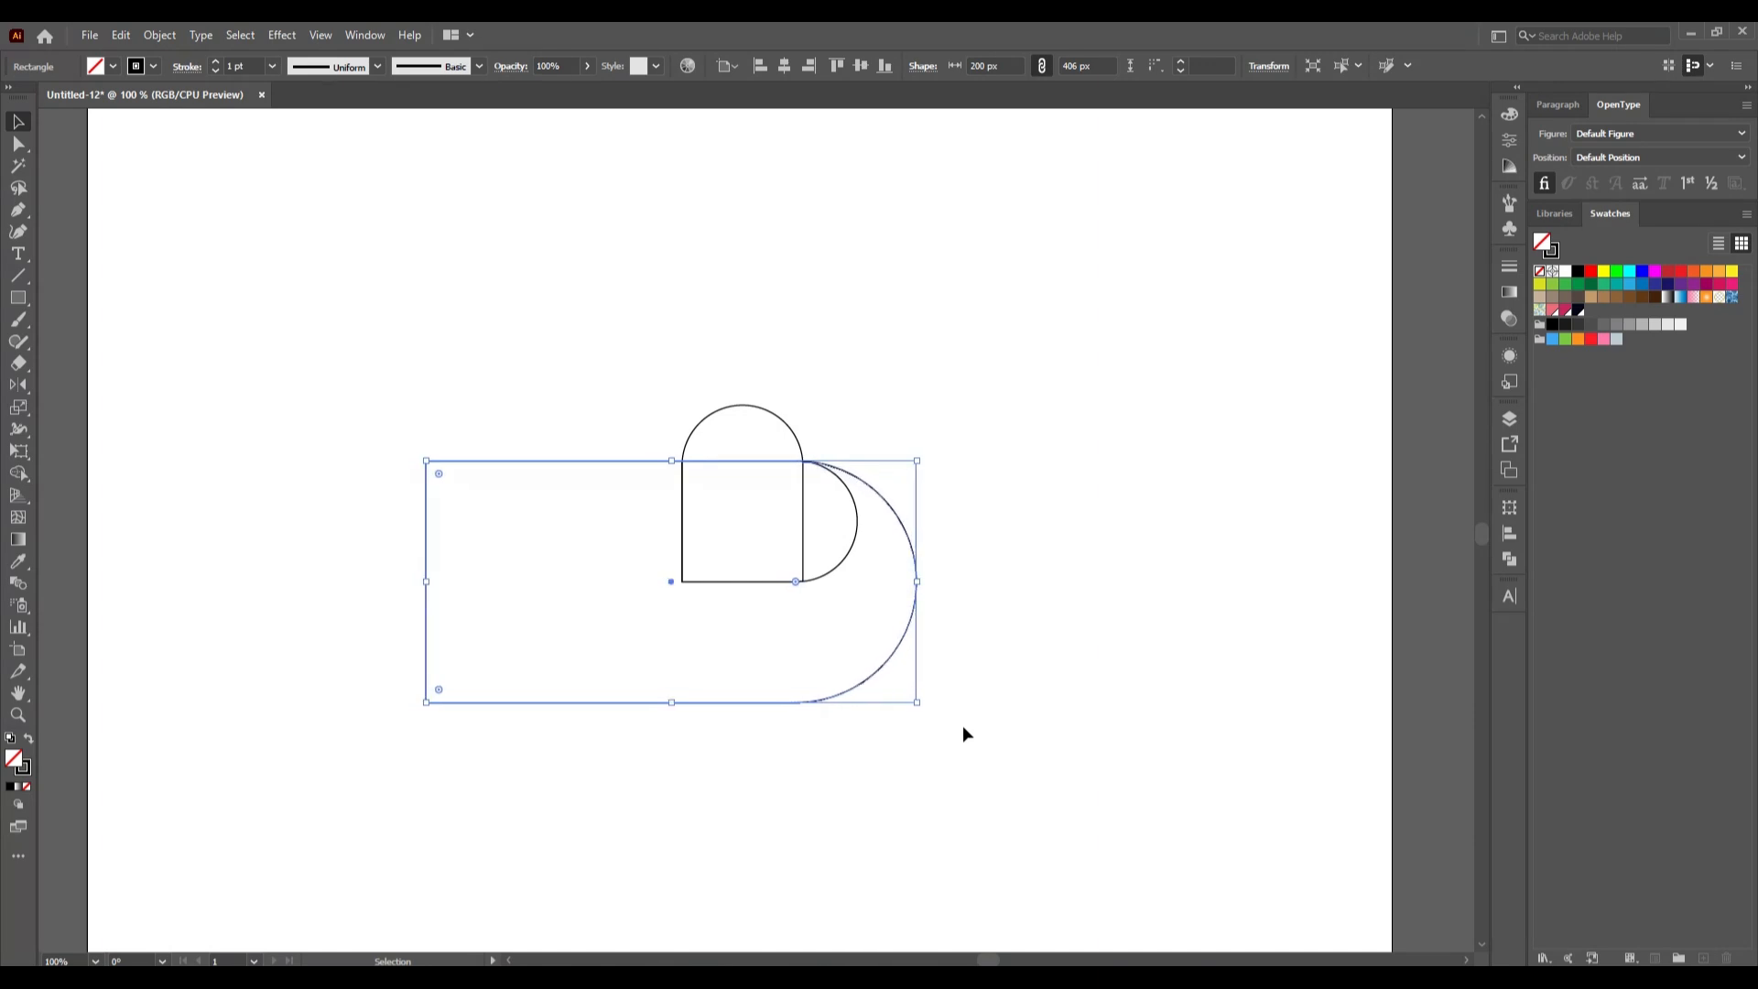
left_click(963, 727)
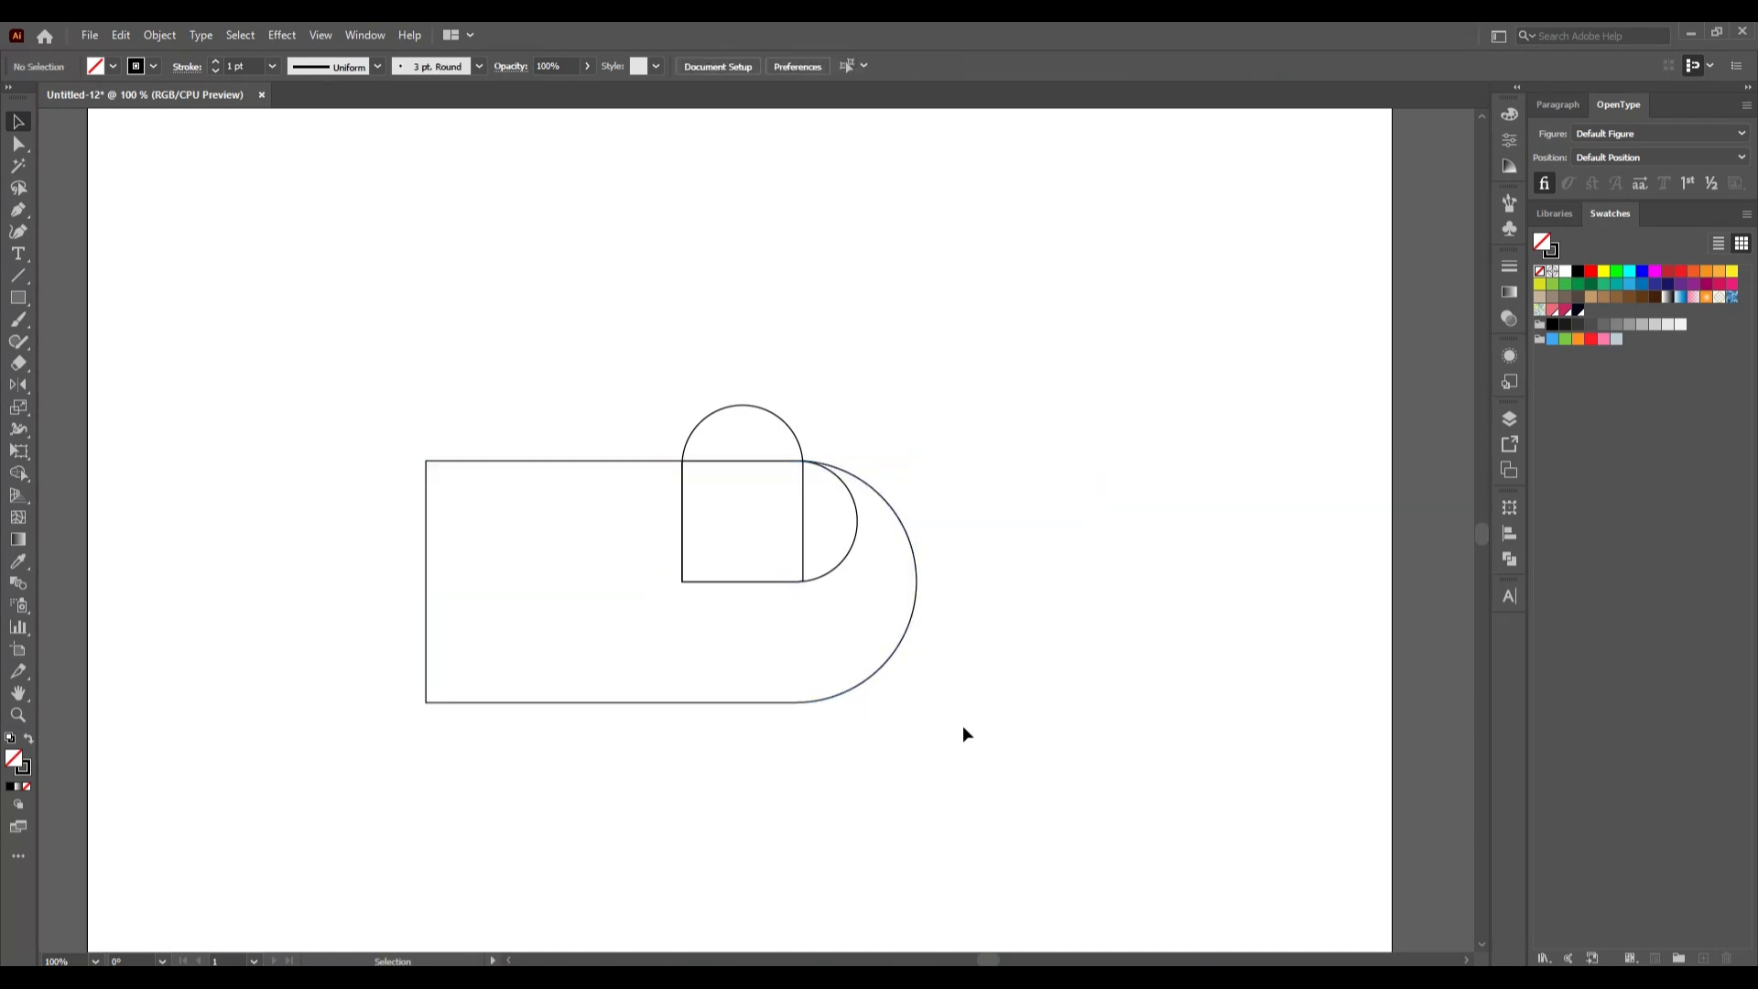
Step: Copy the large horizontal shape, paste it in place and rotate the copy 90° counterclockwise so its round end faces up
left_click(843, 690)
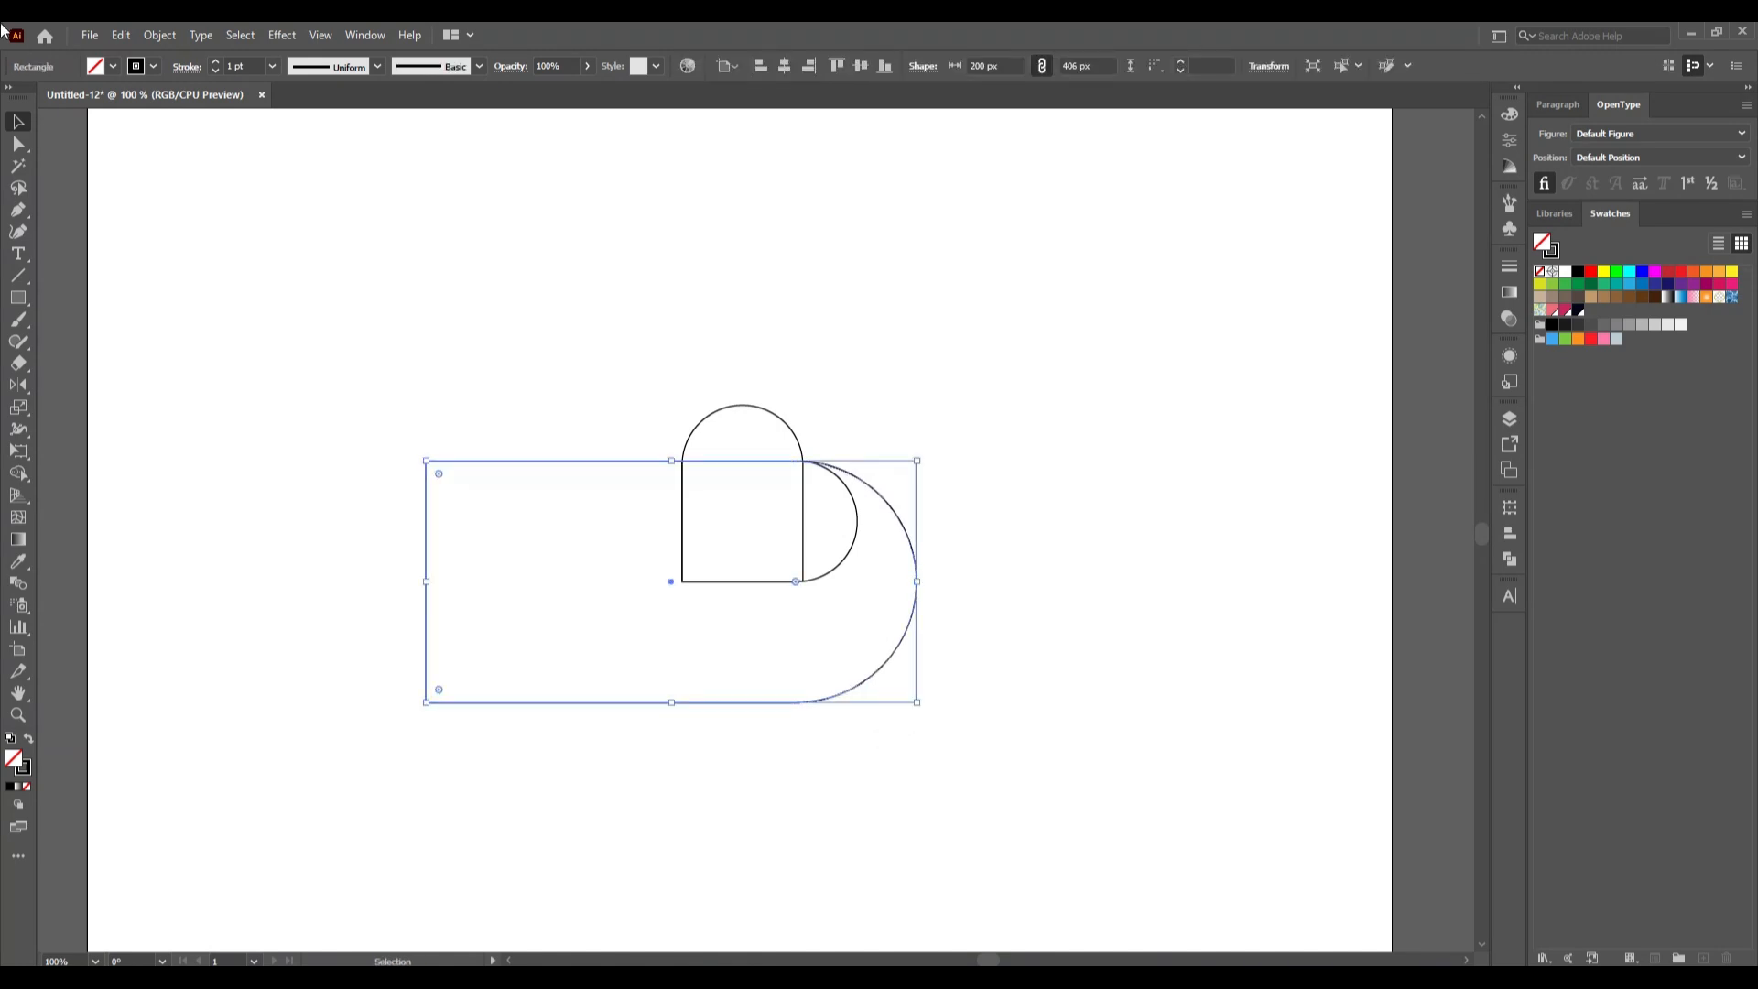
left_click(120, 35)
left_click(164, 131)
left_click(120, 34)
left_click(224, 205)
left_click_drag(923, 707, 893, 389)
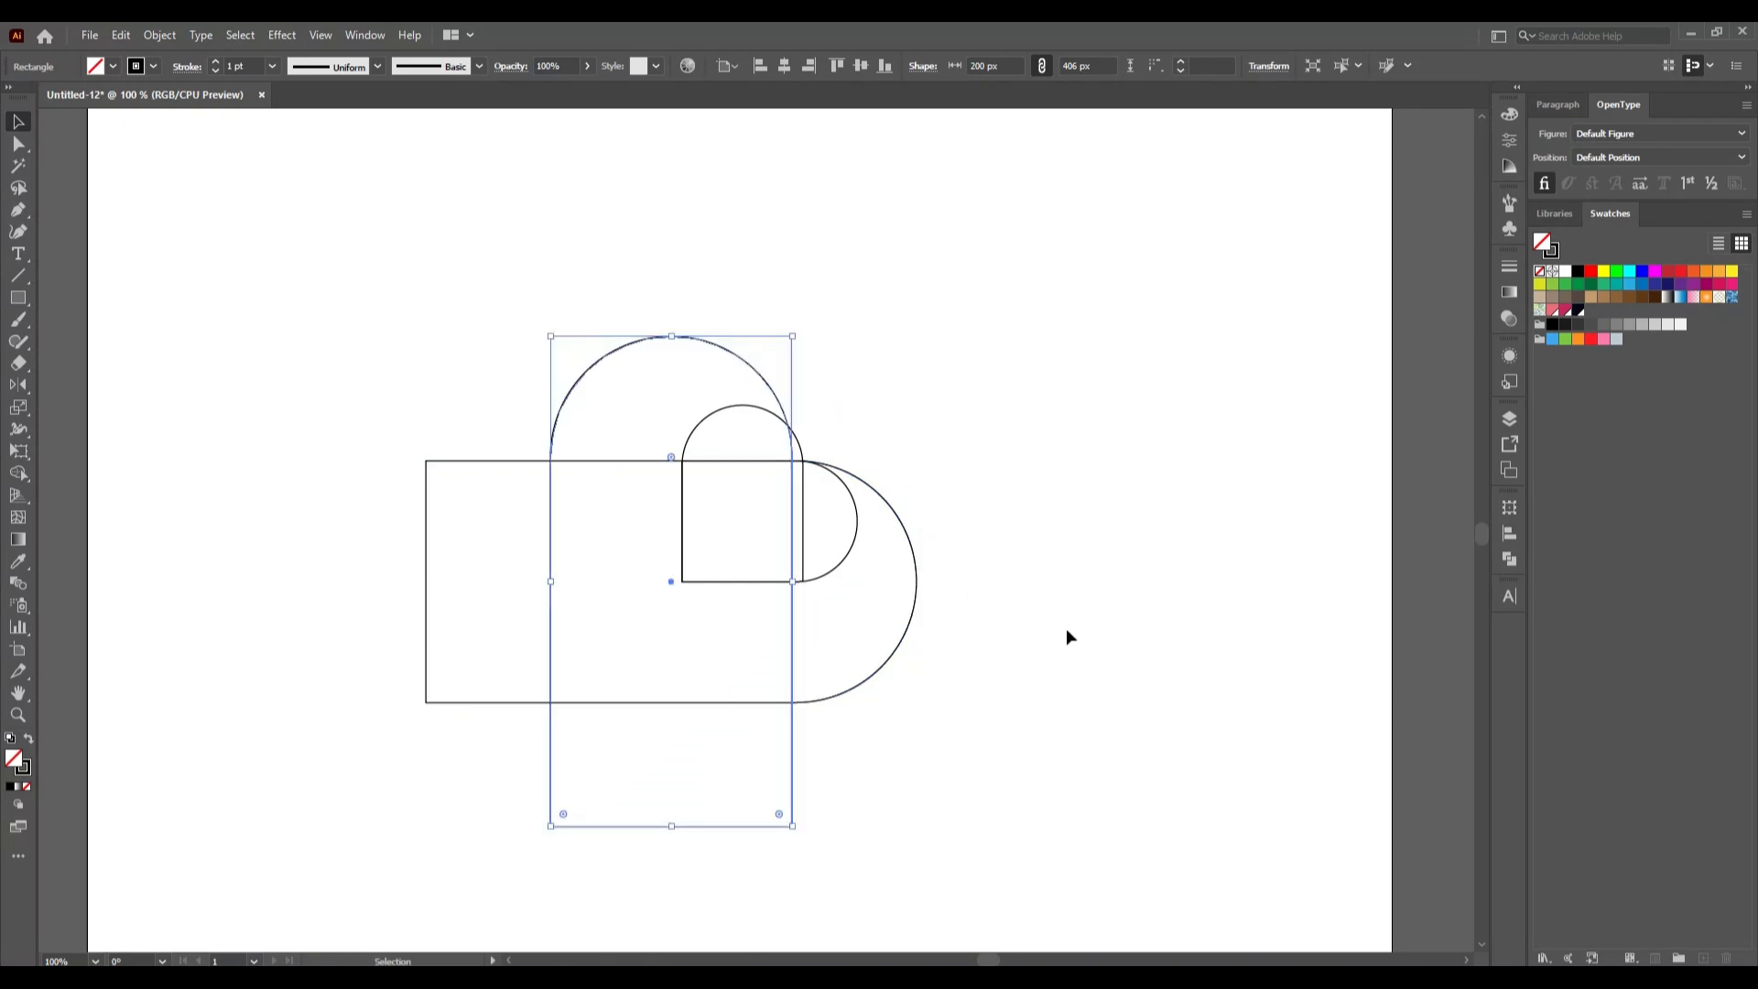
Step: Move the large vertical copy right until its left edge lines up with the small square's left edge
left_click(789, 654)
left_click_drag(788, 766, 914, 763)
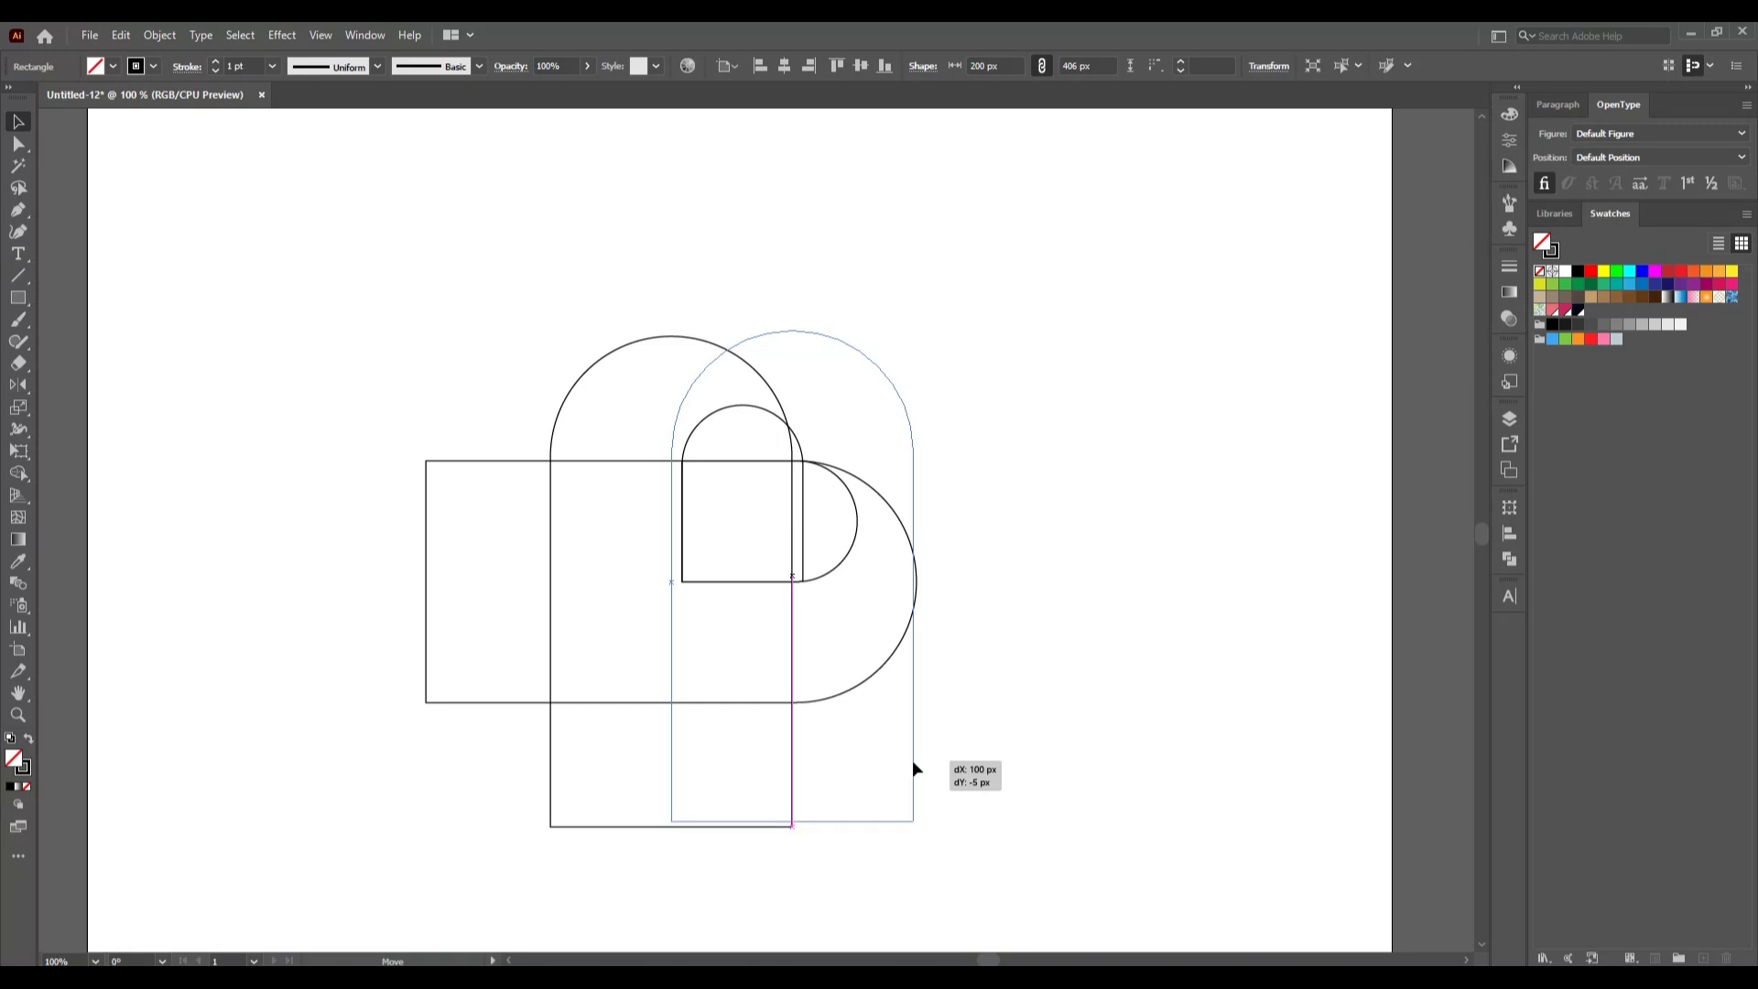
left_click_drag(914, 763, 914, 763)
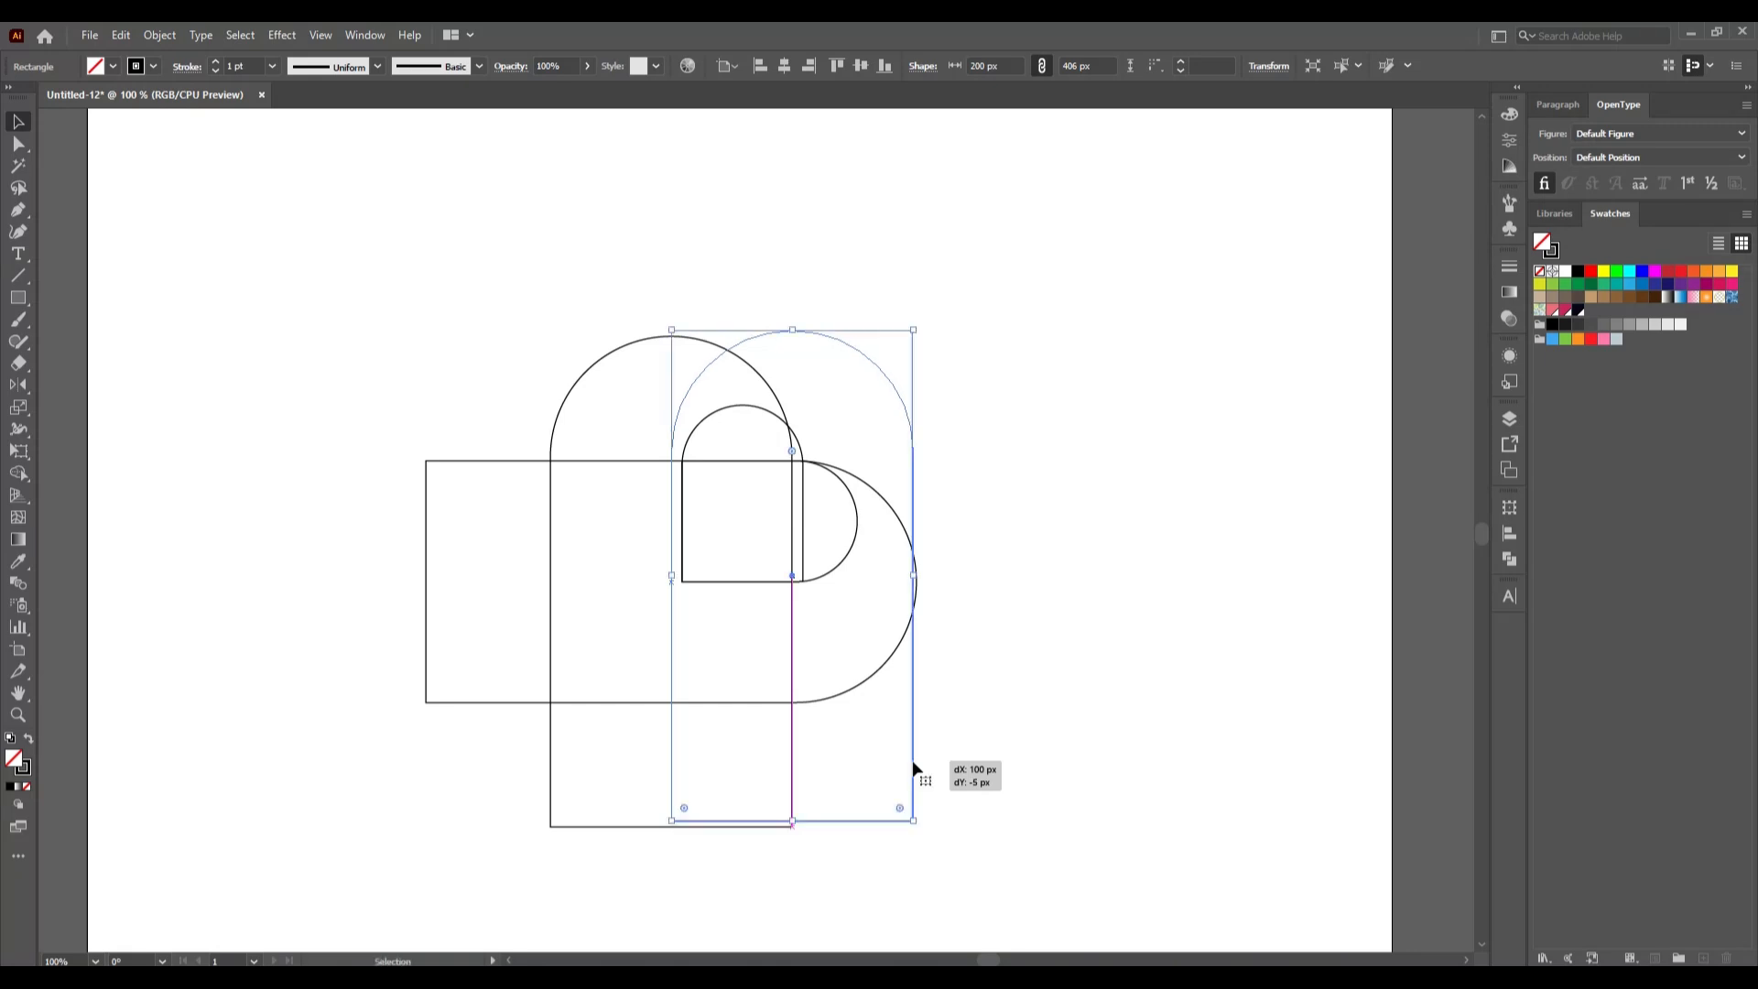
left_click(1034, 823)
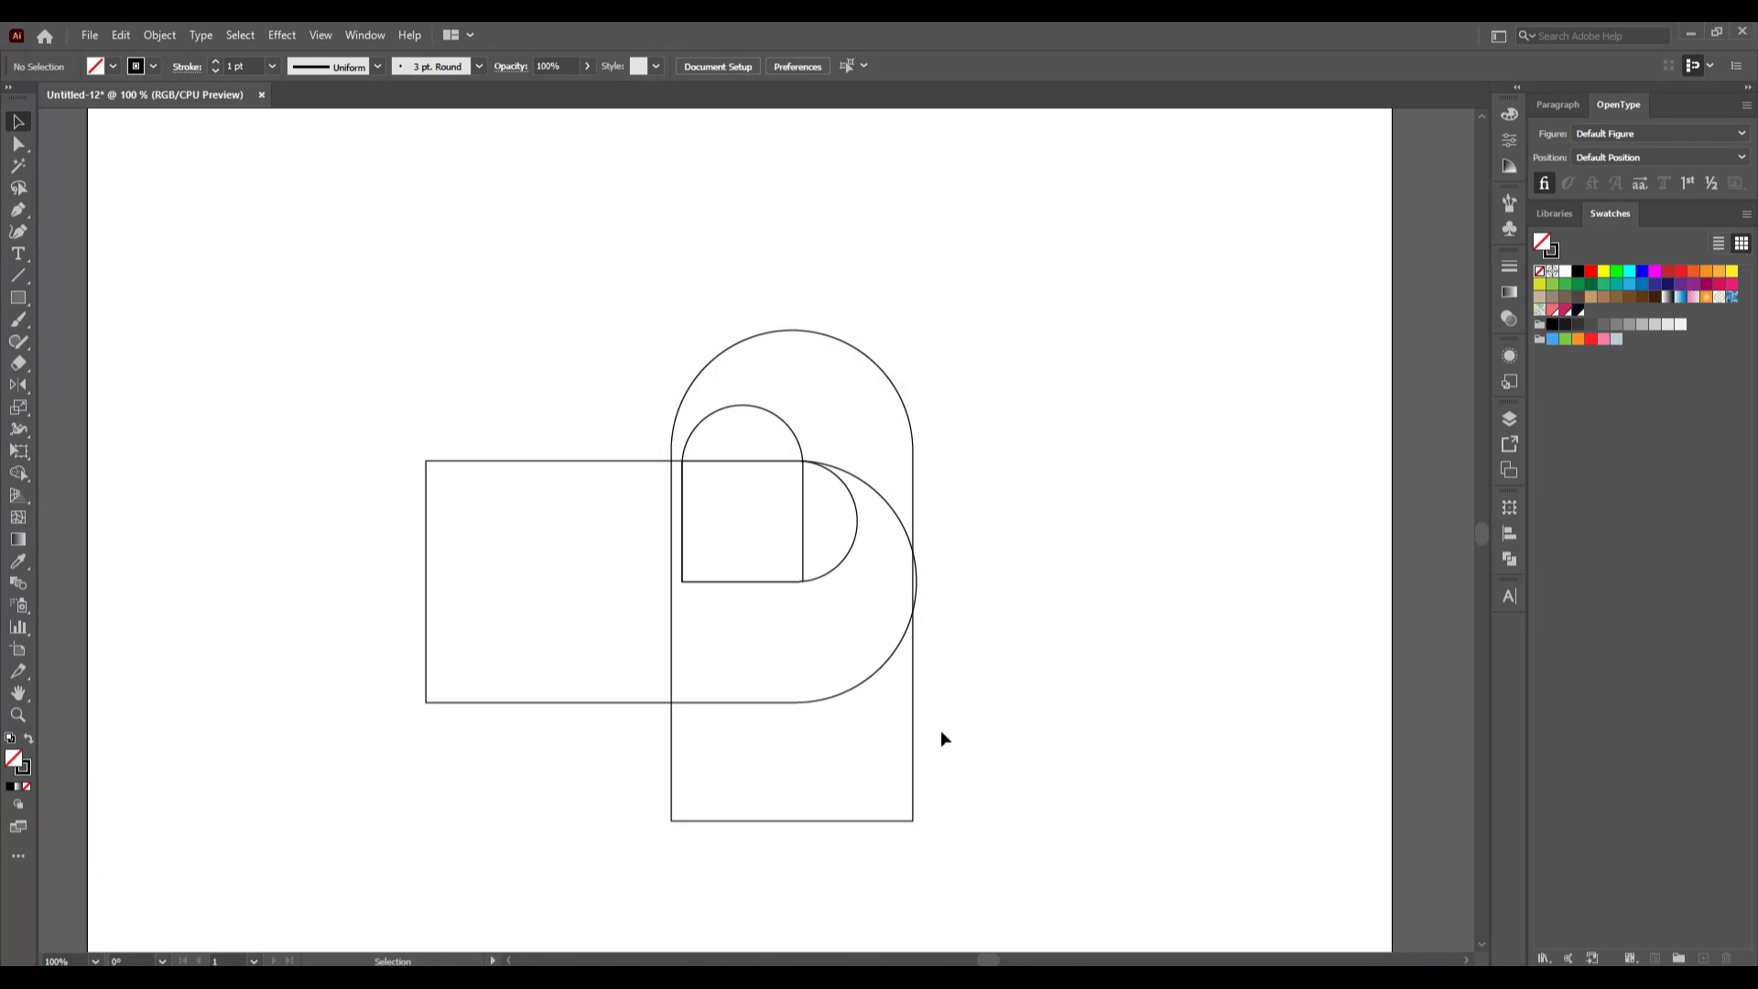
left_click_drag(914, 732, 943, 803)
left_click(944, 795)
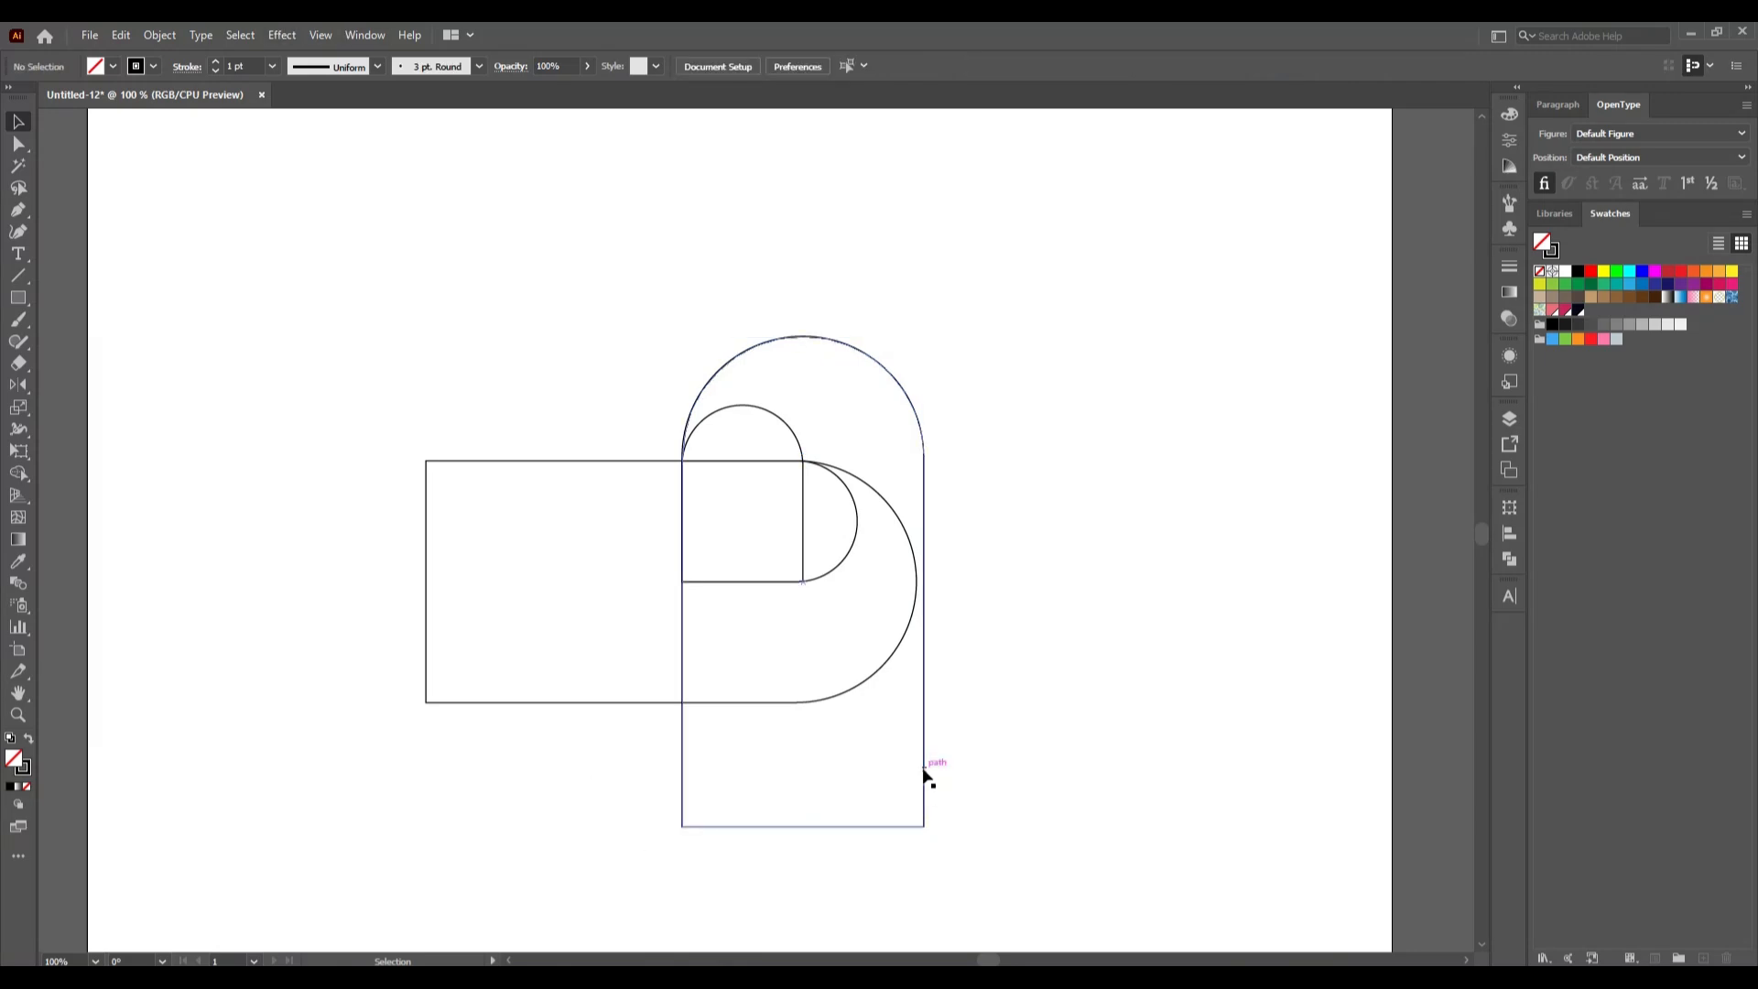
left_click(925, 786)
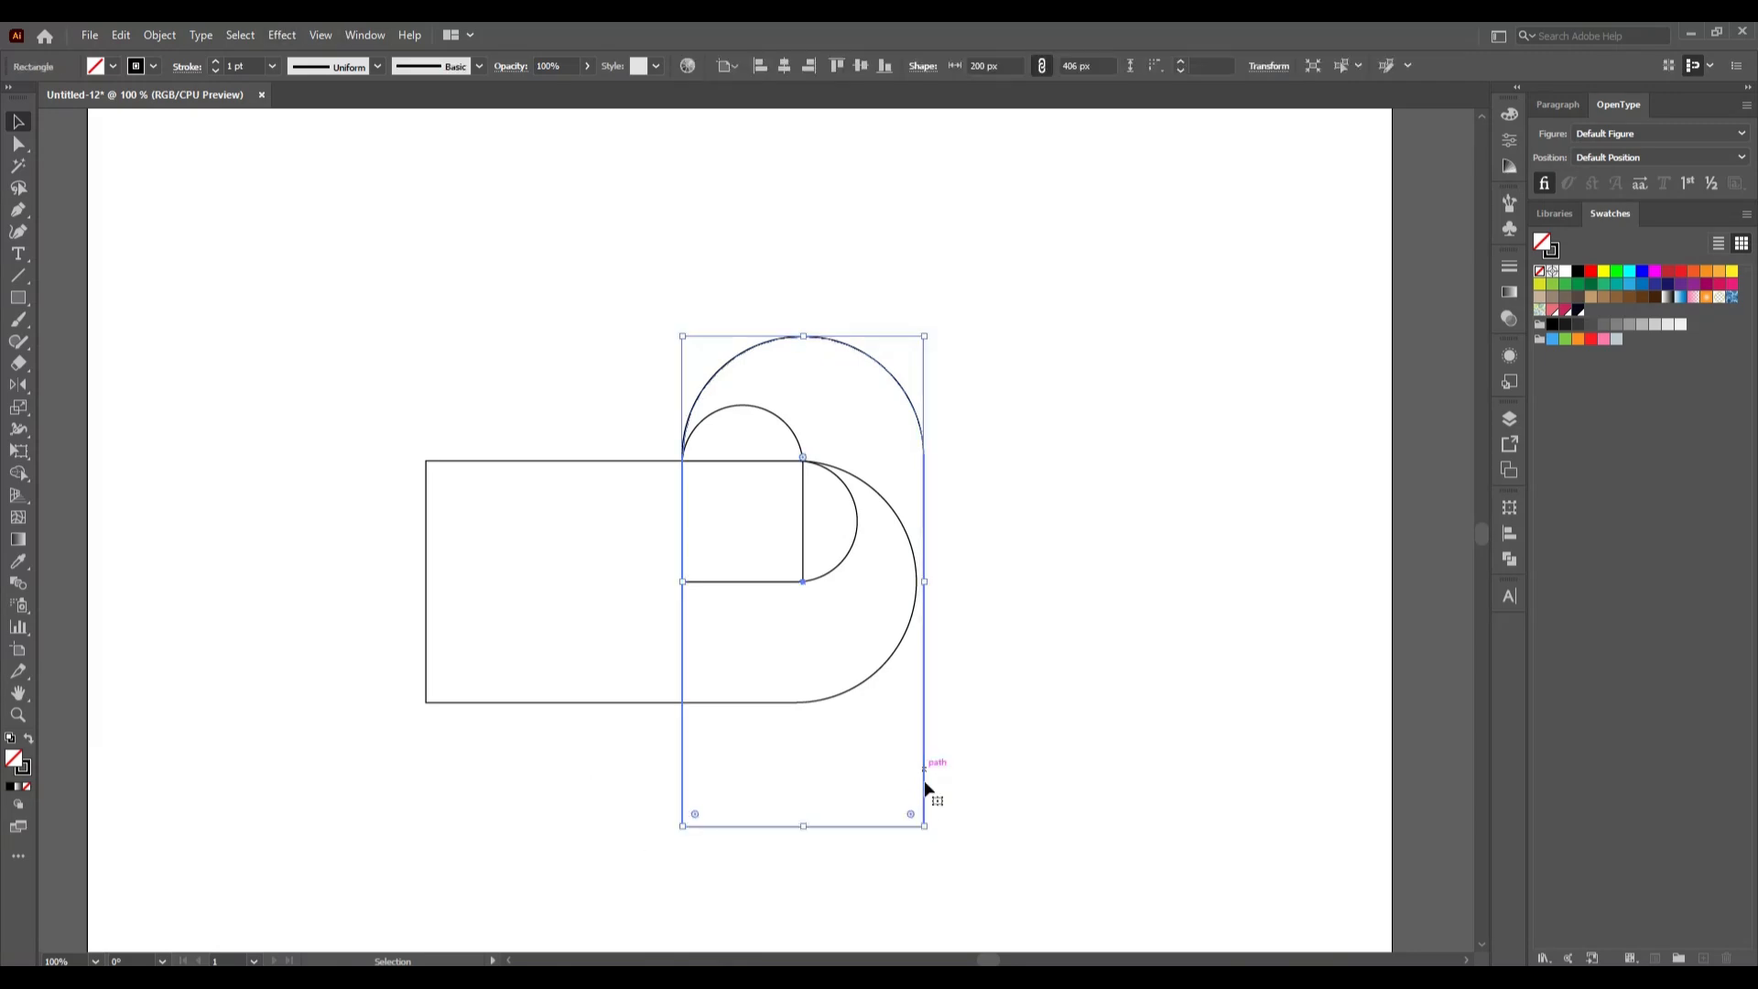
left_click(960, 821)
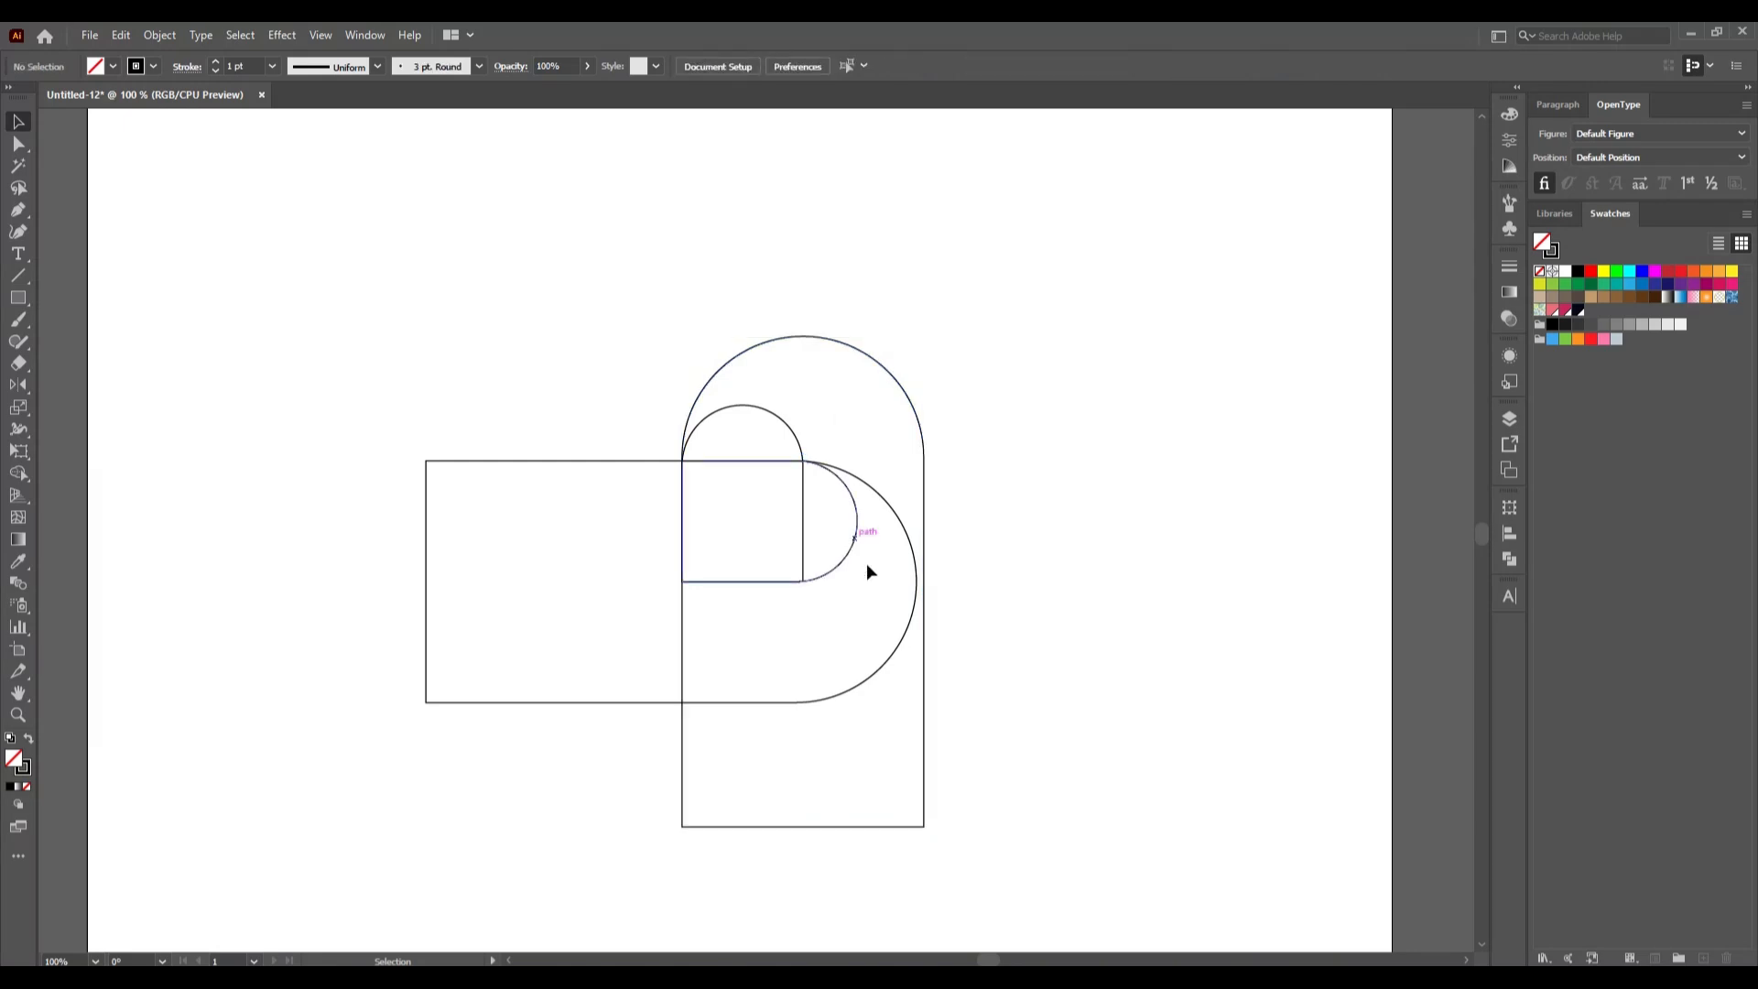
Step: Nudge the large horizontal shape right until its round end meets the large vertical shape's right edge
left_click(914, 611)
key("Right")
key("Right")
key("Right")
key("Right")
key("Right")
key("Right")
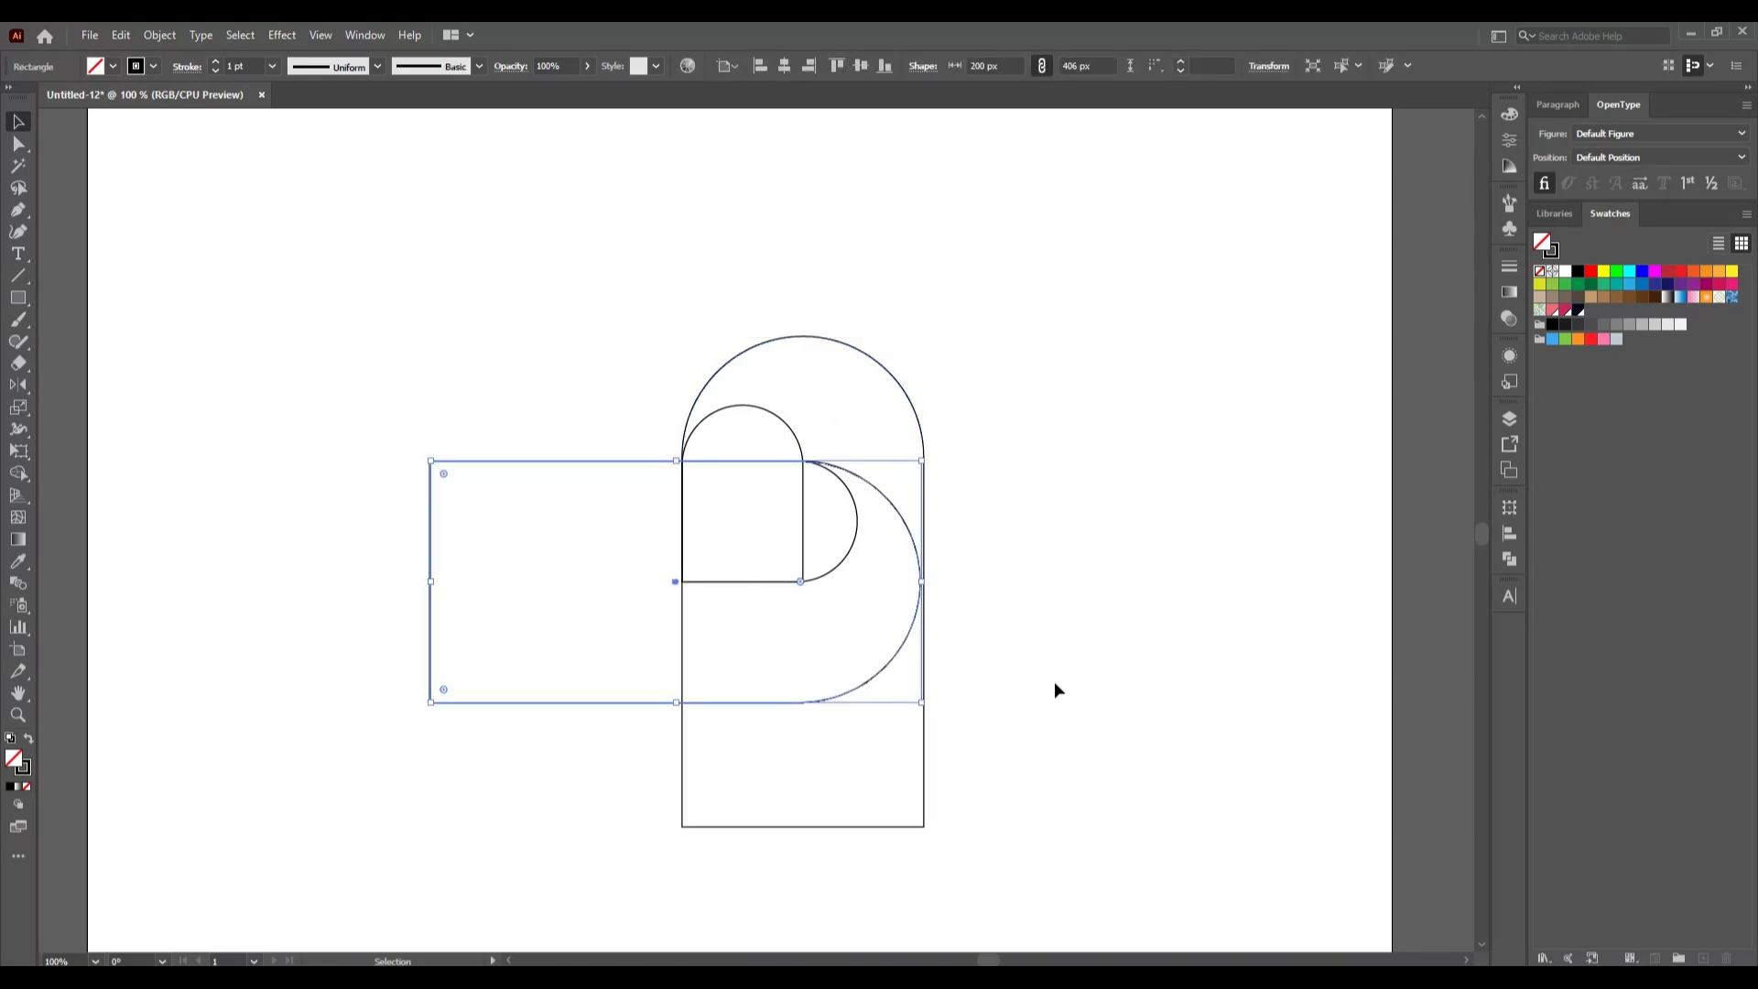
left_click(1054, 684)
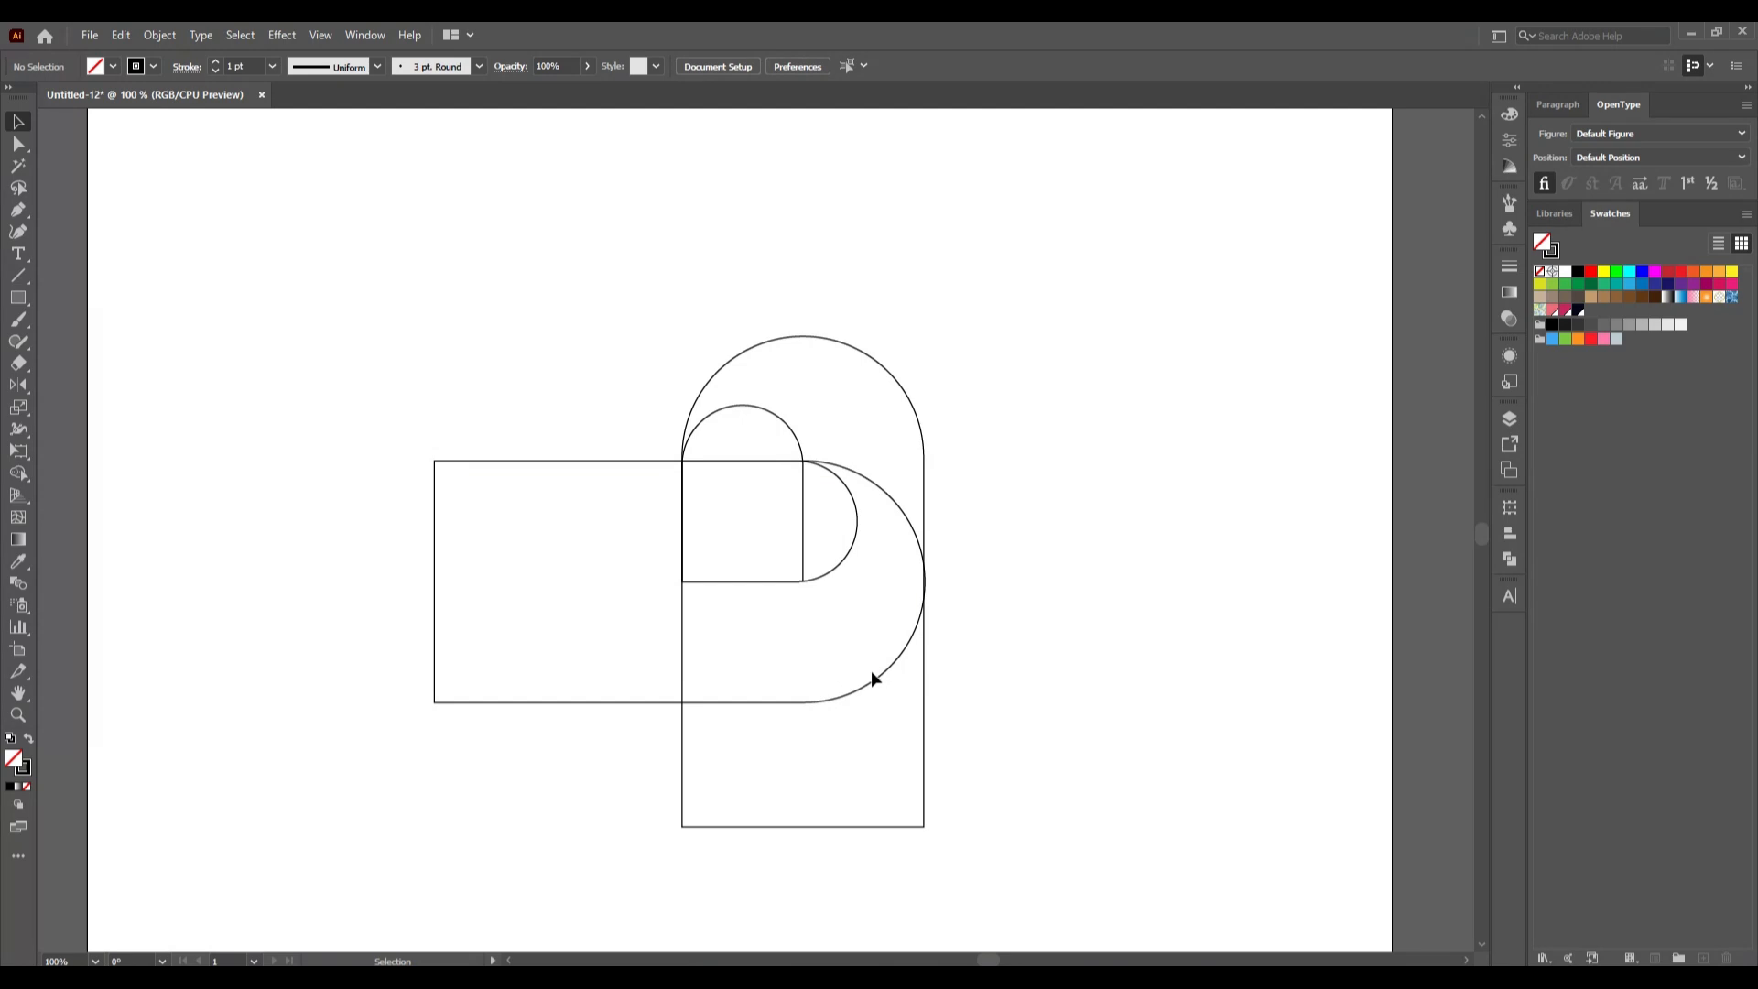
Step: Examine up close how the large horizontal and vertical shapes meet around the small square
left_click(892, 717)
left_click(970, 822)
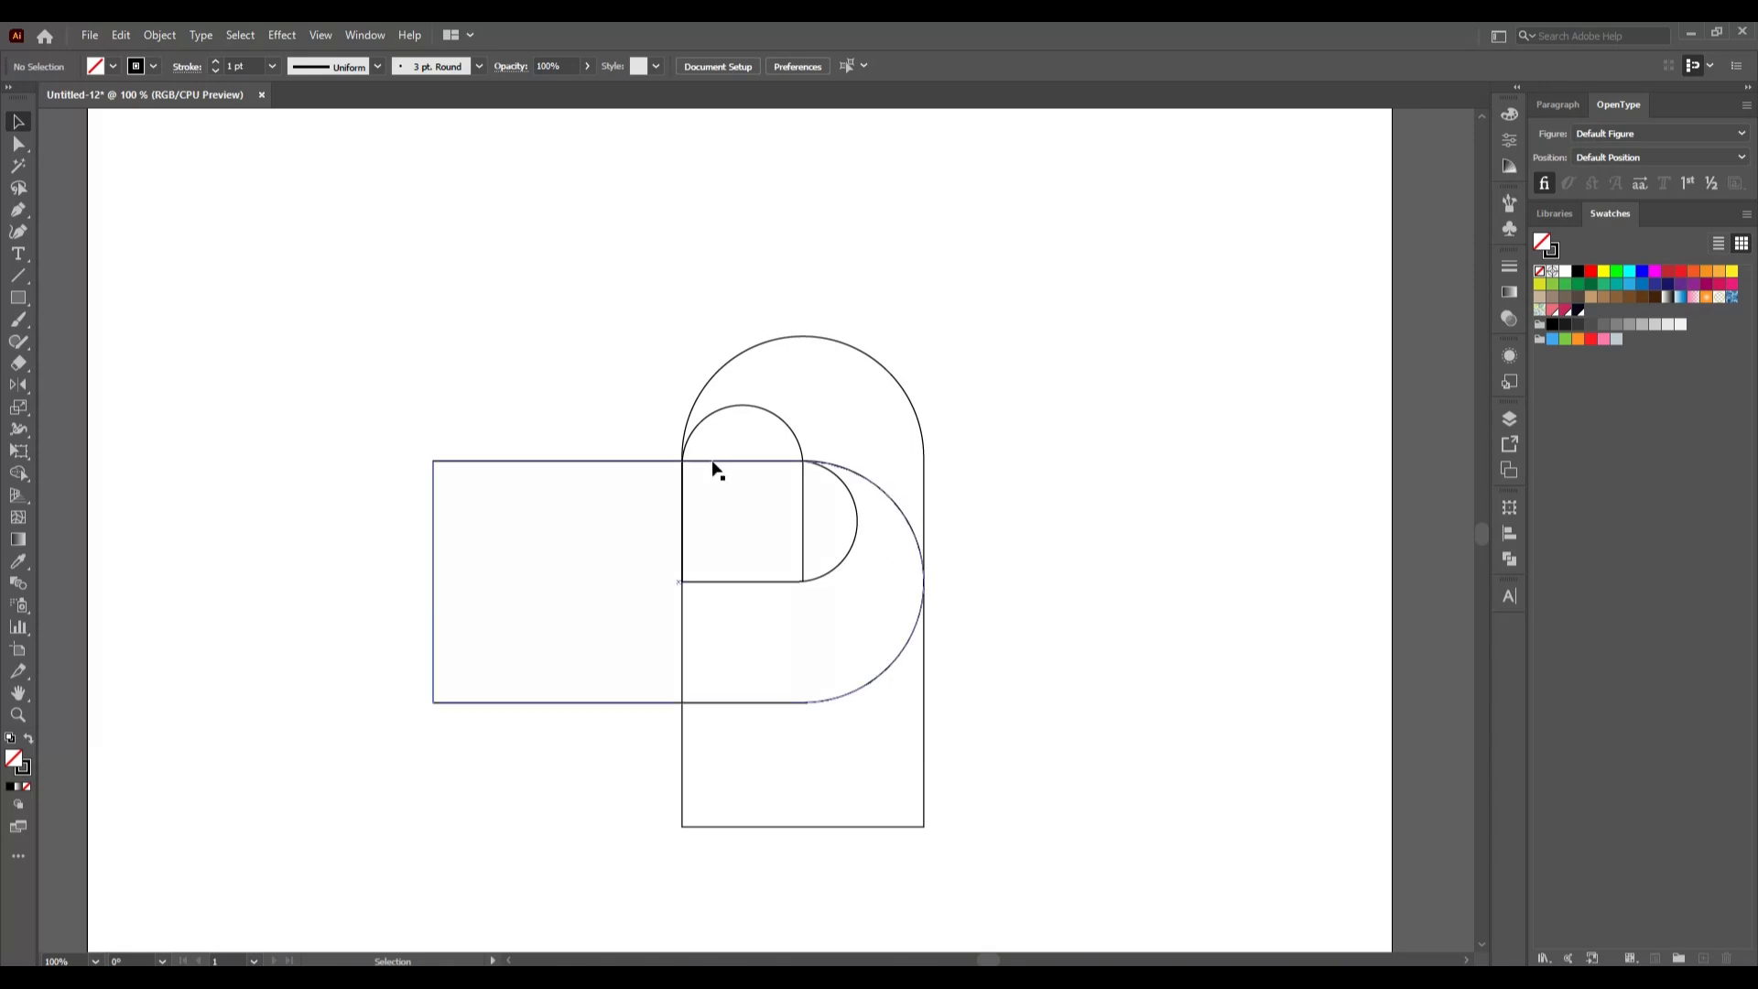
scroll(713, 466, "up", 1)
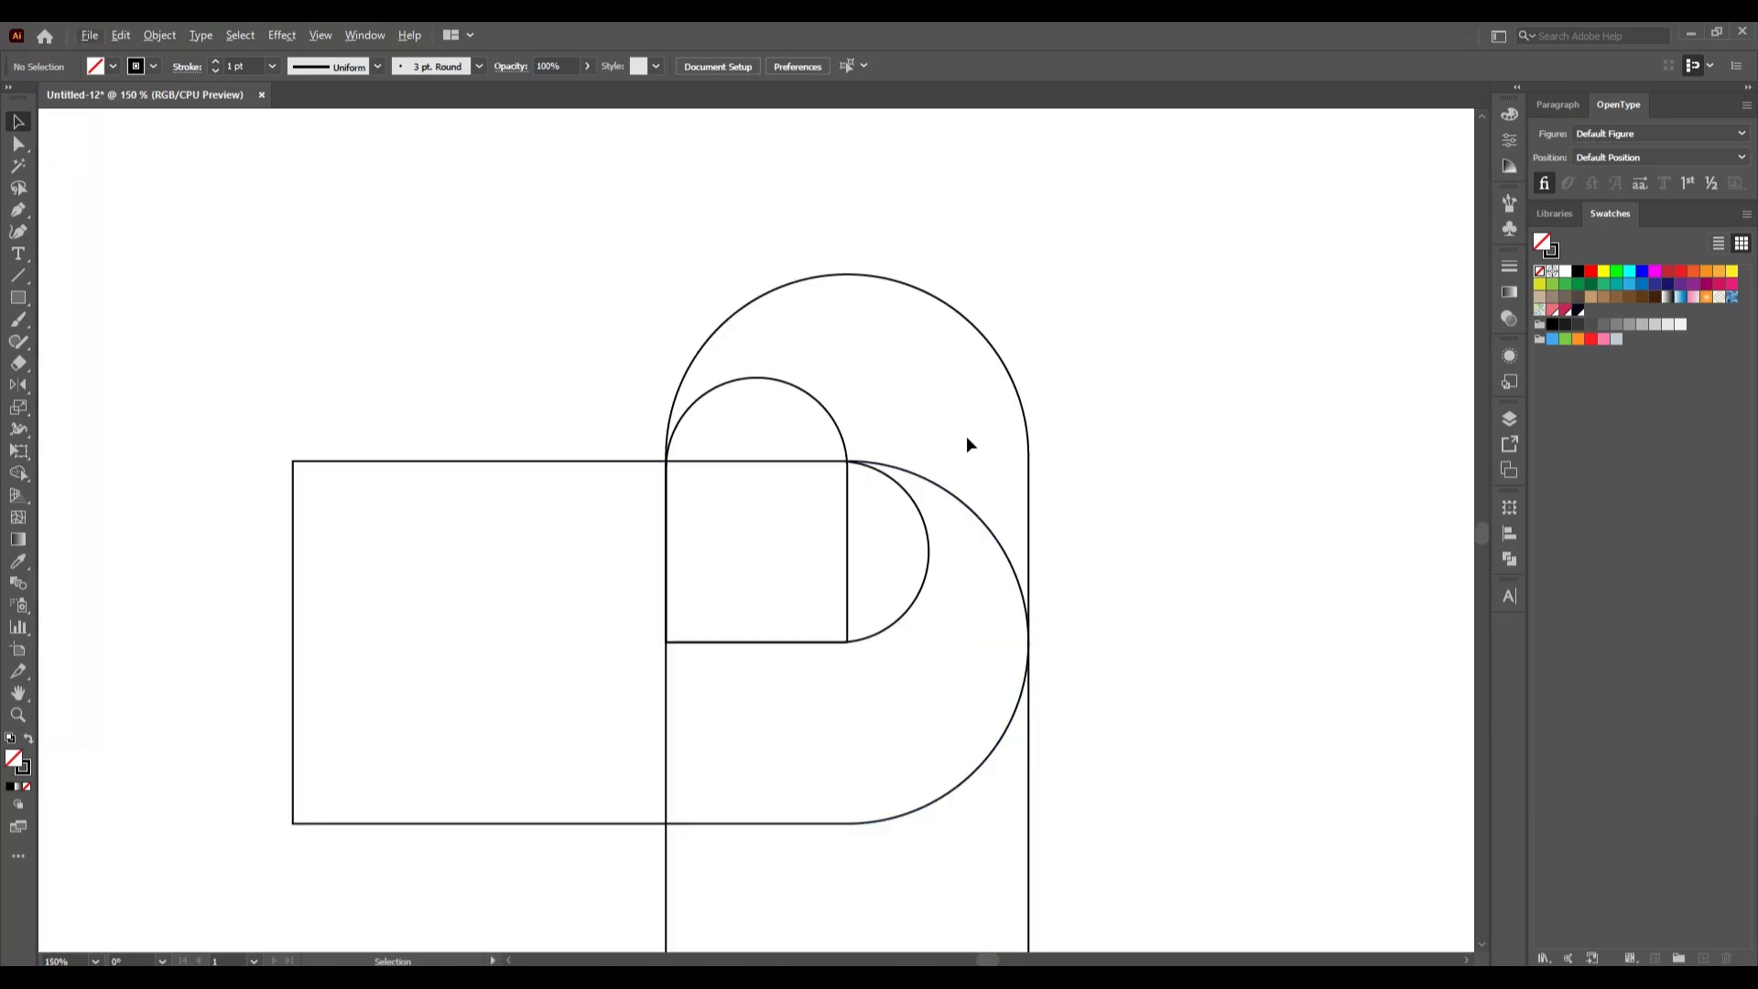
scroll(1099, 695, "down", 5)
scroll(965, 691, "down", 2)
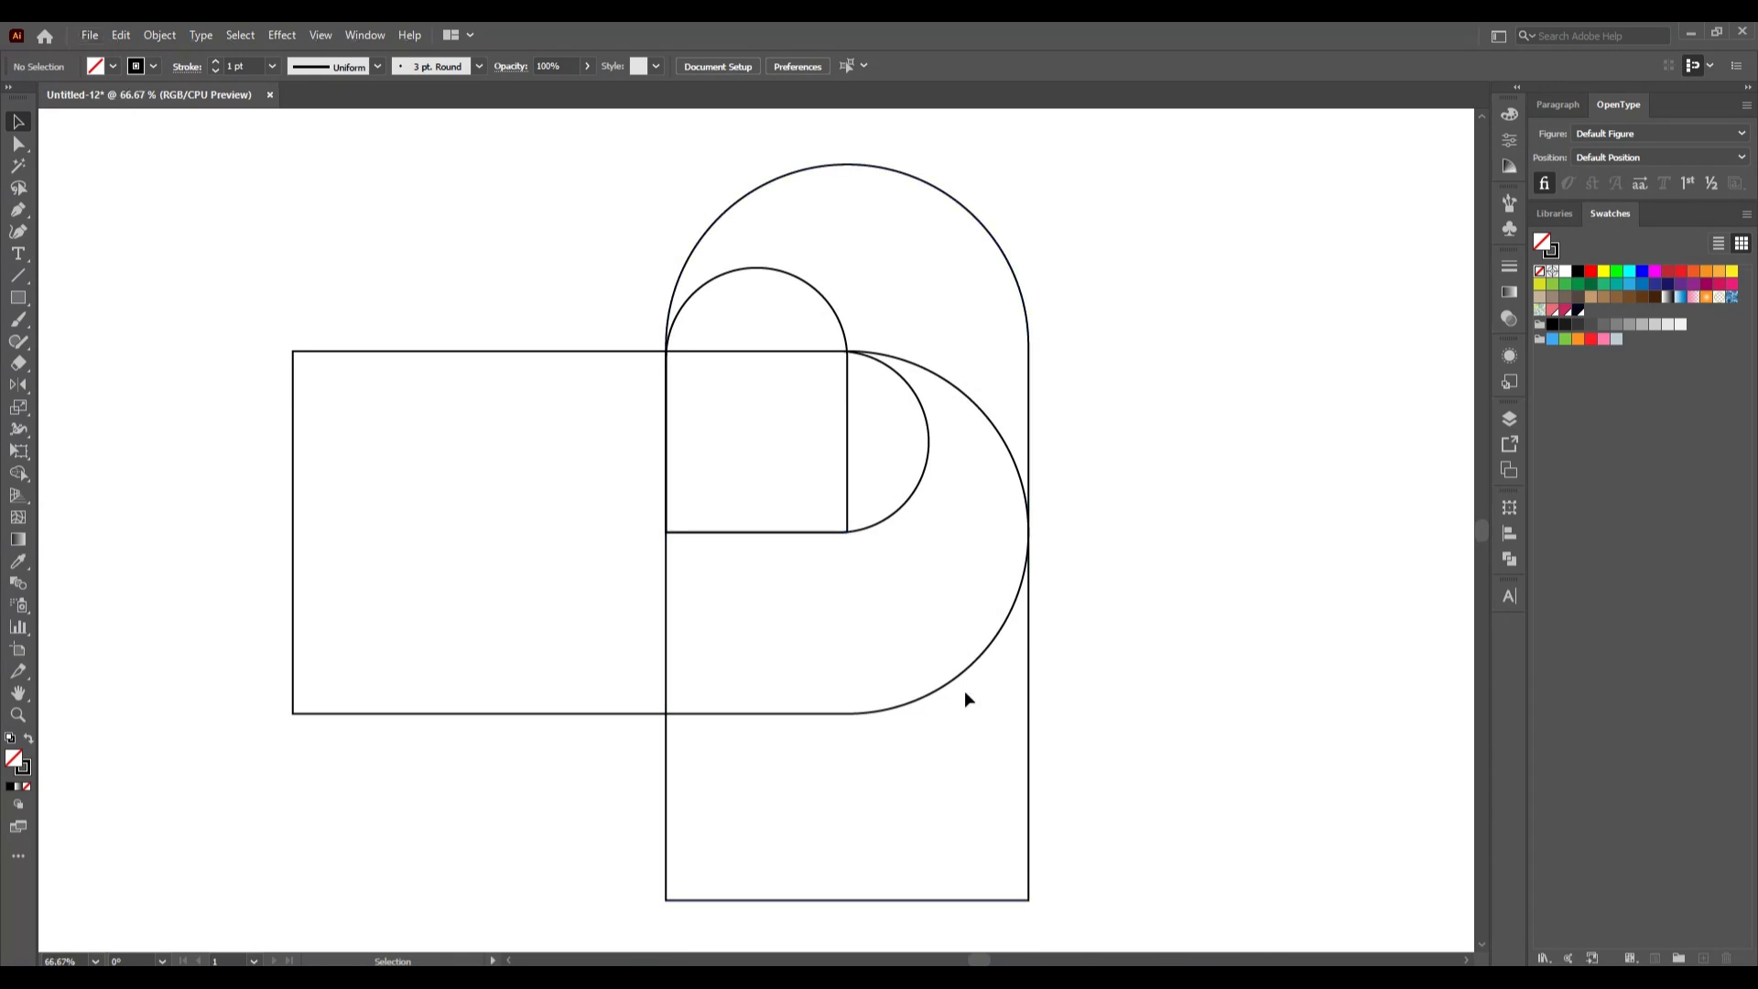
scroll(1024, 679, "up", 2)
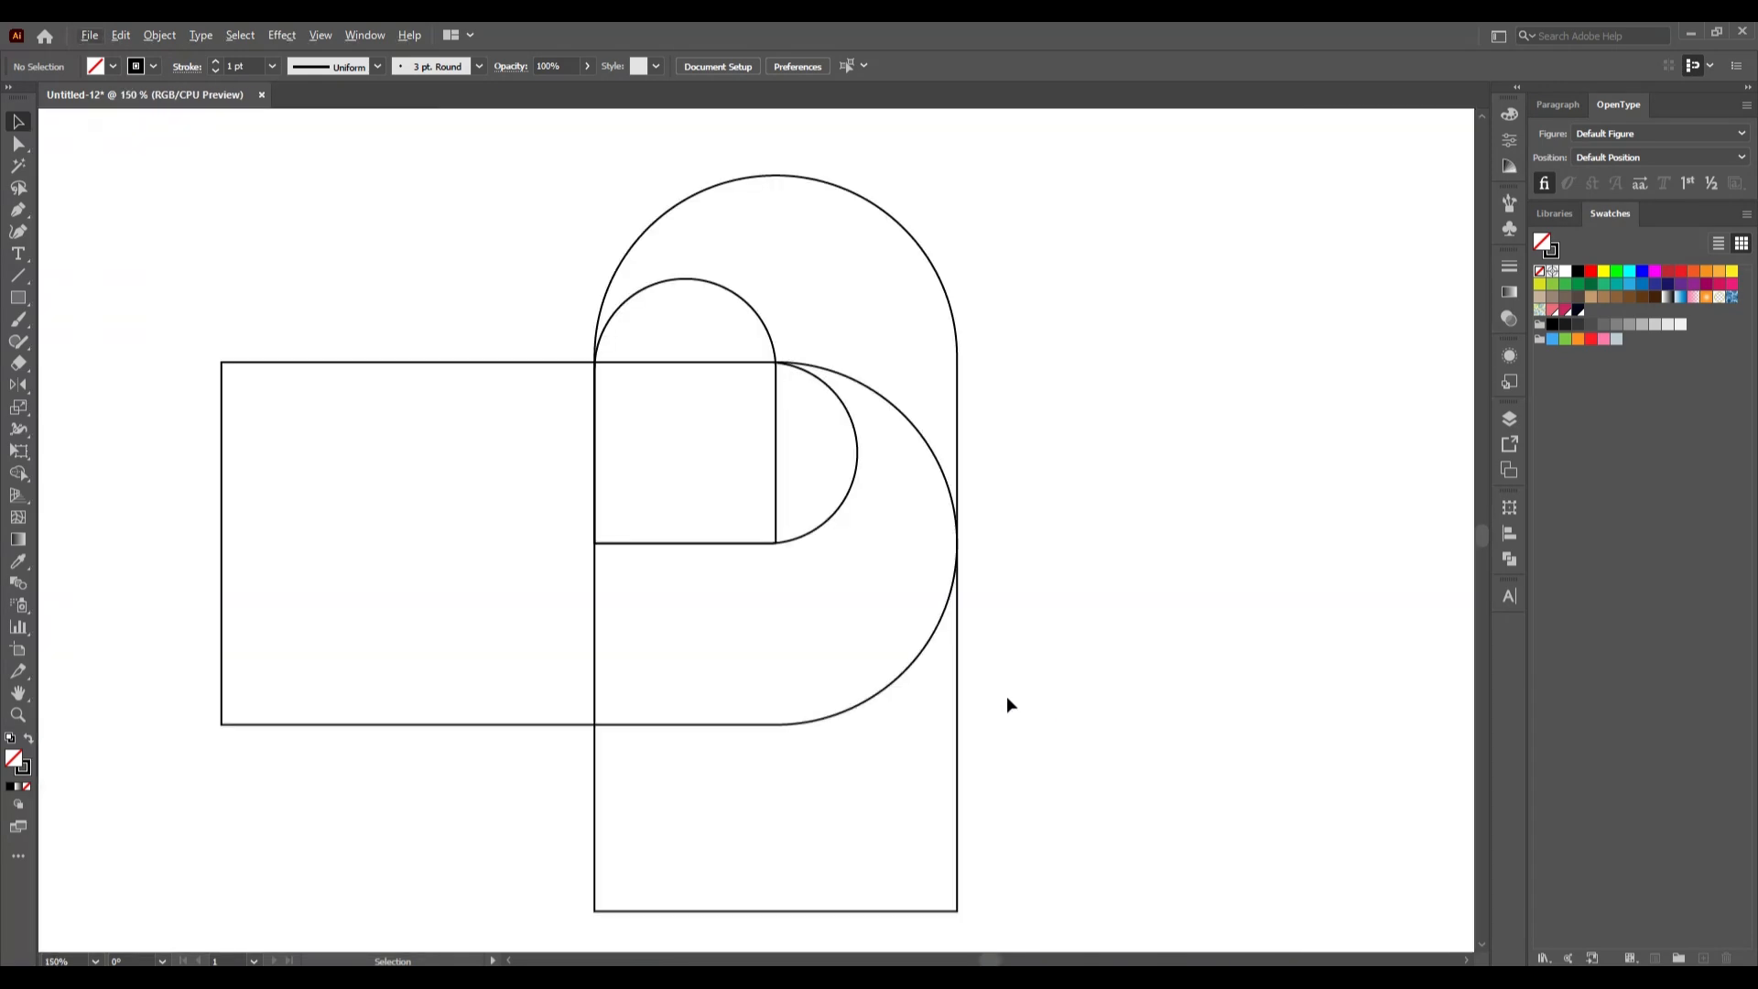
scroll(1007, 696, "down", 1)
scroll(1006, 700, "down", 1)
Step: Copy the large vertical shape, paste it in place and rotate the copy 180° so its round end faces down
left_click(974, 696)
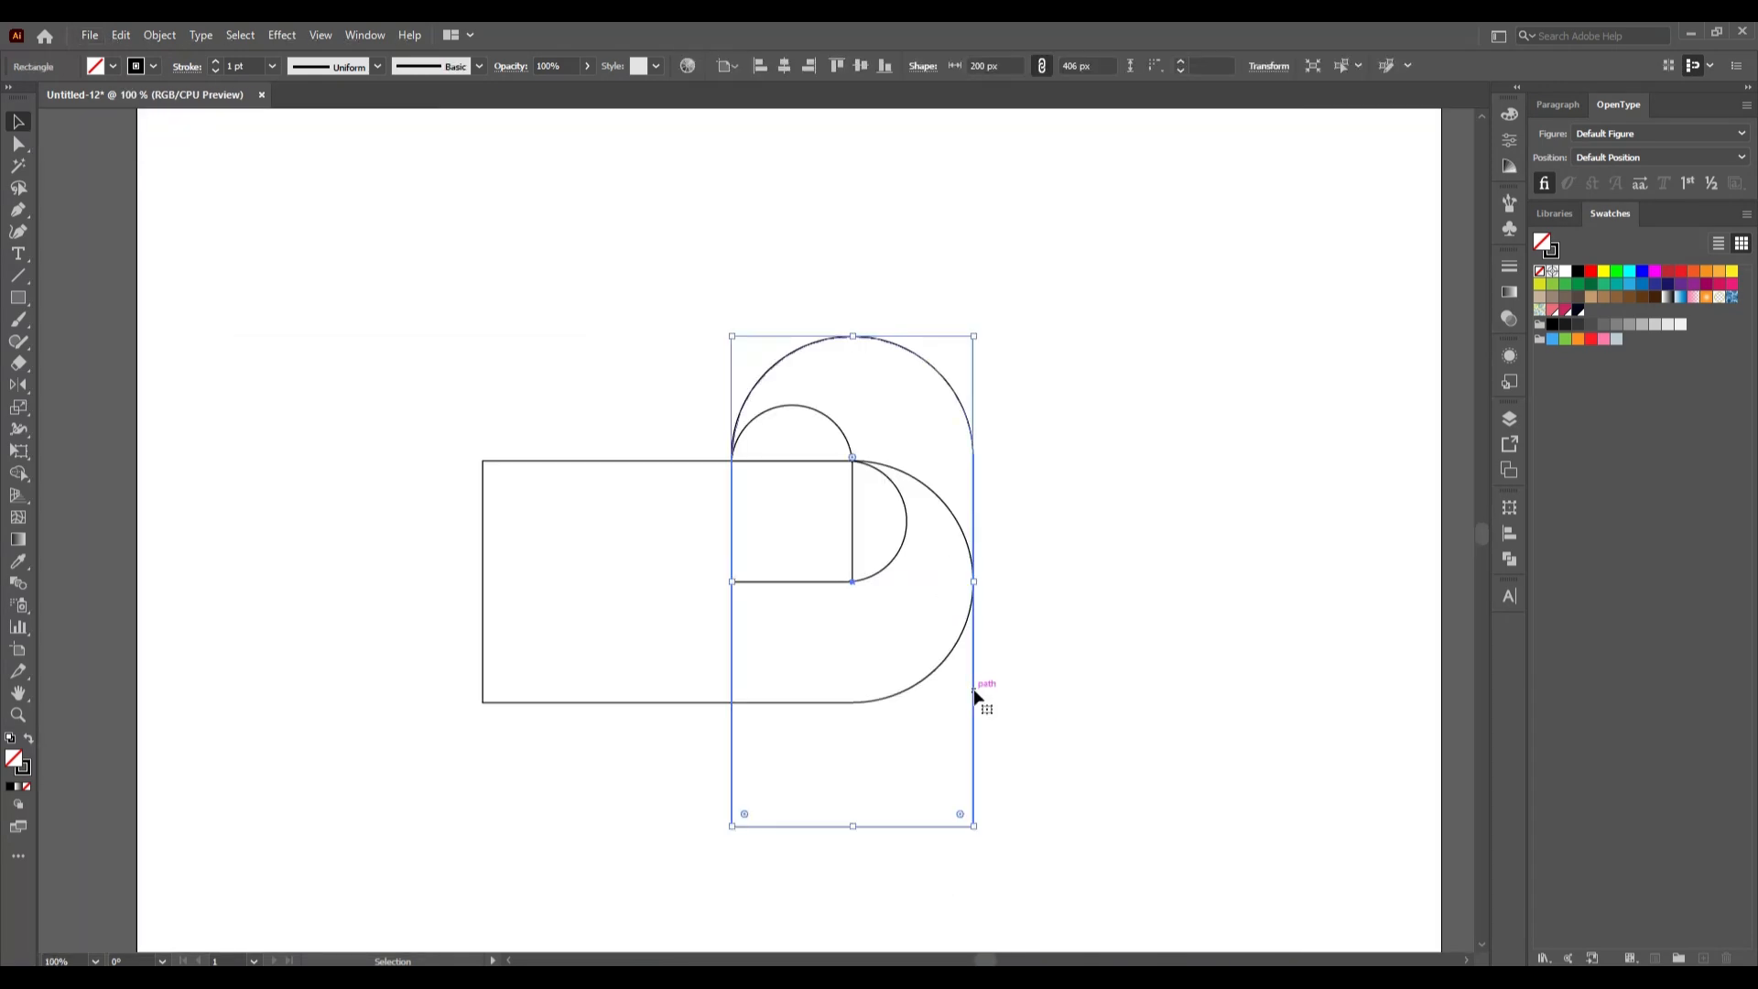
left_click(121, 35)
left_click(152, 125)
left_click(121, 35)
left_click(209, 207)
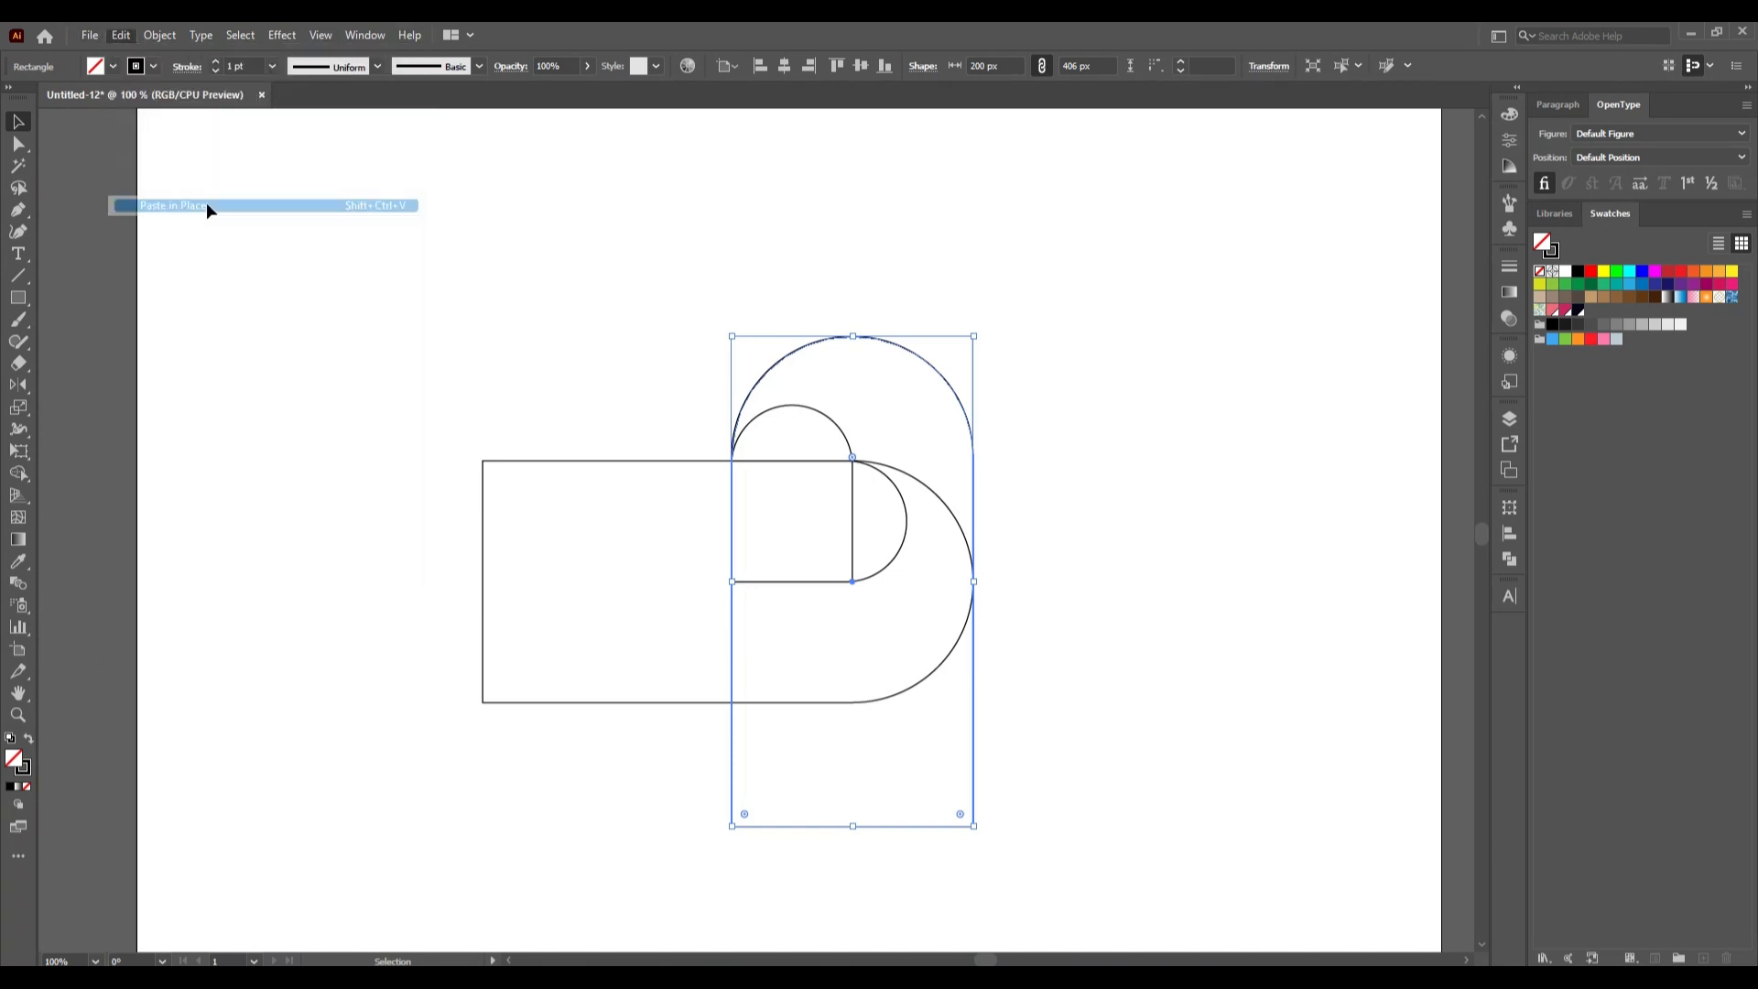
left_click_drag(978, 330, 817, 859)
left_click(1222, 699)
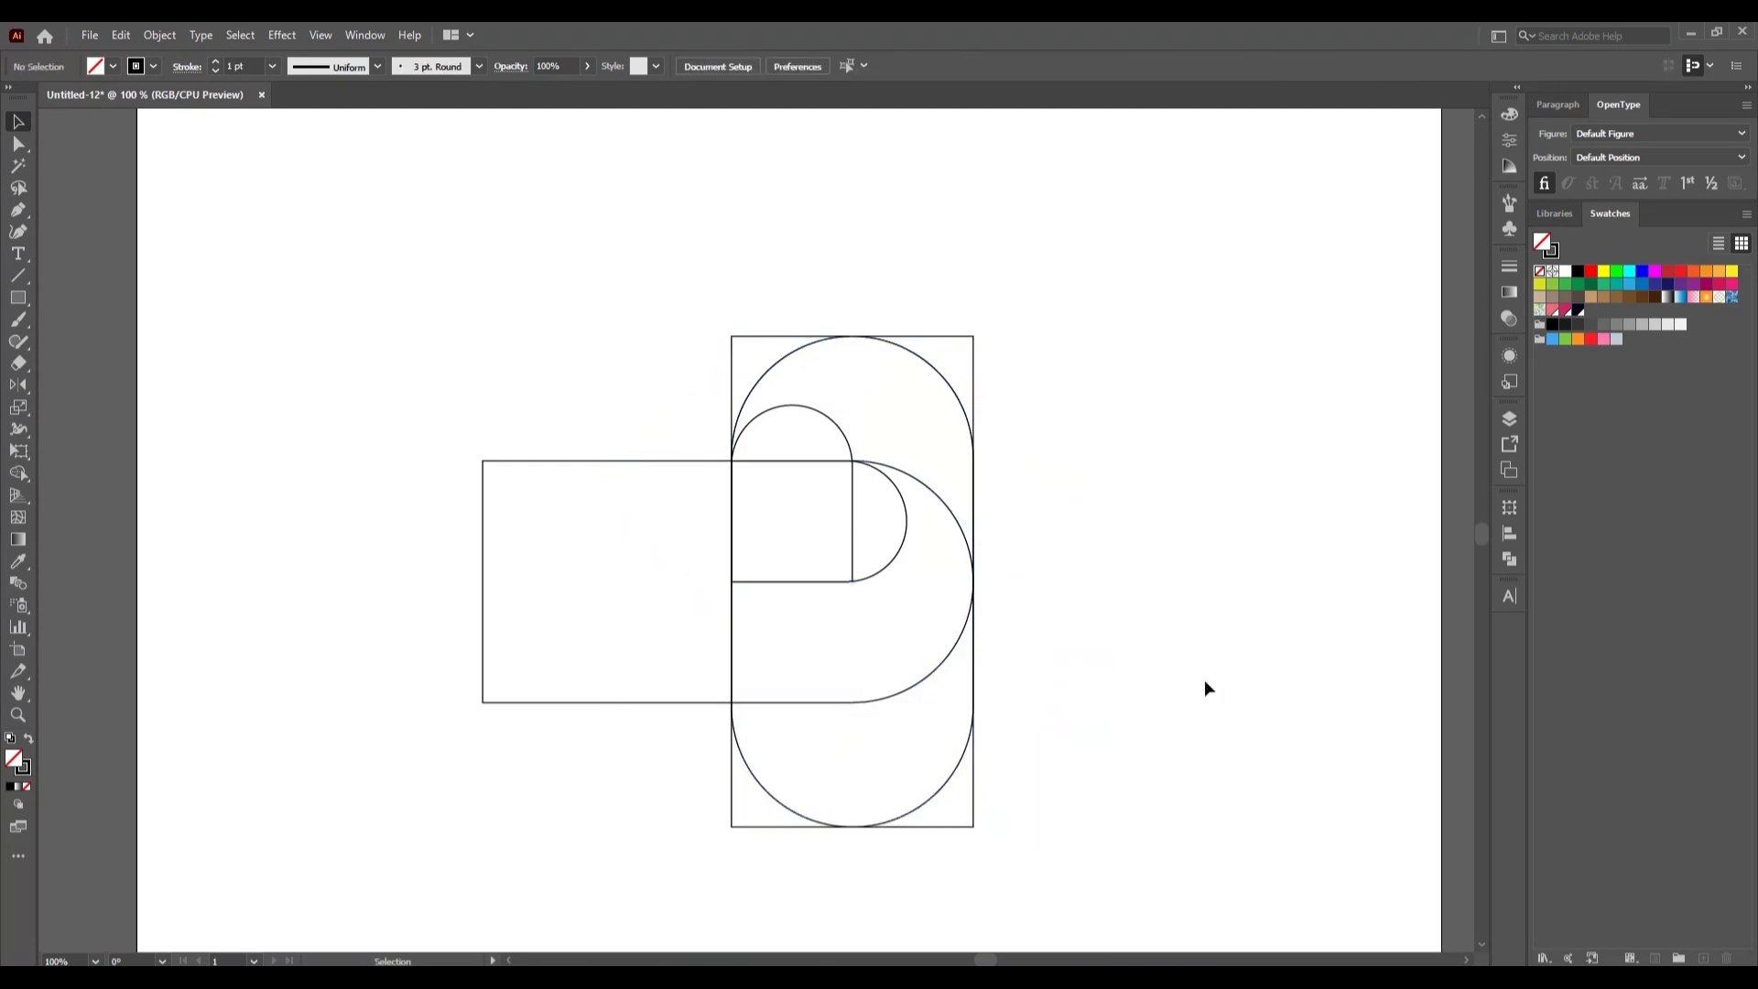
Step: Move the flipped copy up and left until its round end touches the small square's lower-left corner and its straight edge meets the square's right side
left_click_drag(777, 804, 653, 579)
key("Up")
key("Up")
key("Up")
key("Up")
key("Up")
key("Up")
key("Up")
key("Up")
key("Up")
key("Up")
key("Up")
key("Up")
key("Up")
key("Up")
key("Up")
key("Up")
key("Up")
key("Up")
key("Up")
key("Up")
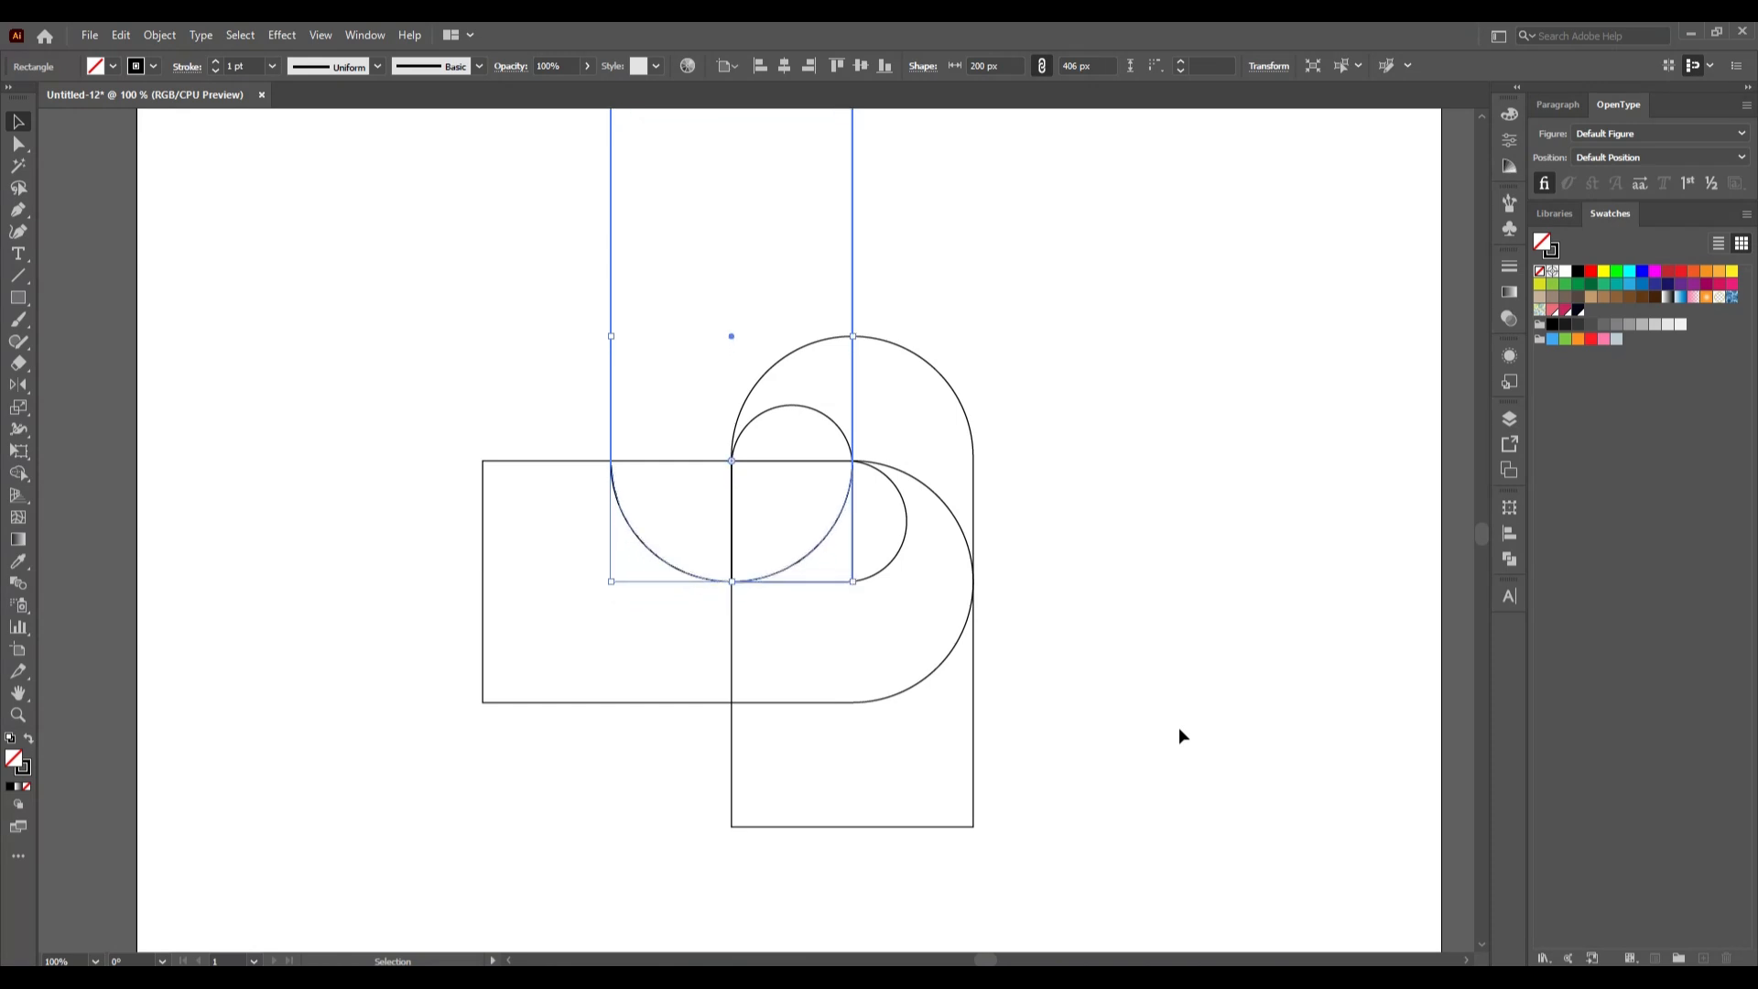
left_click(1159, 720)
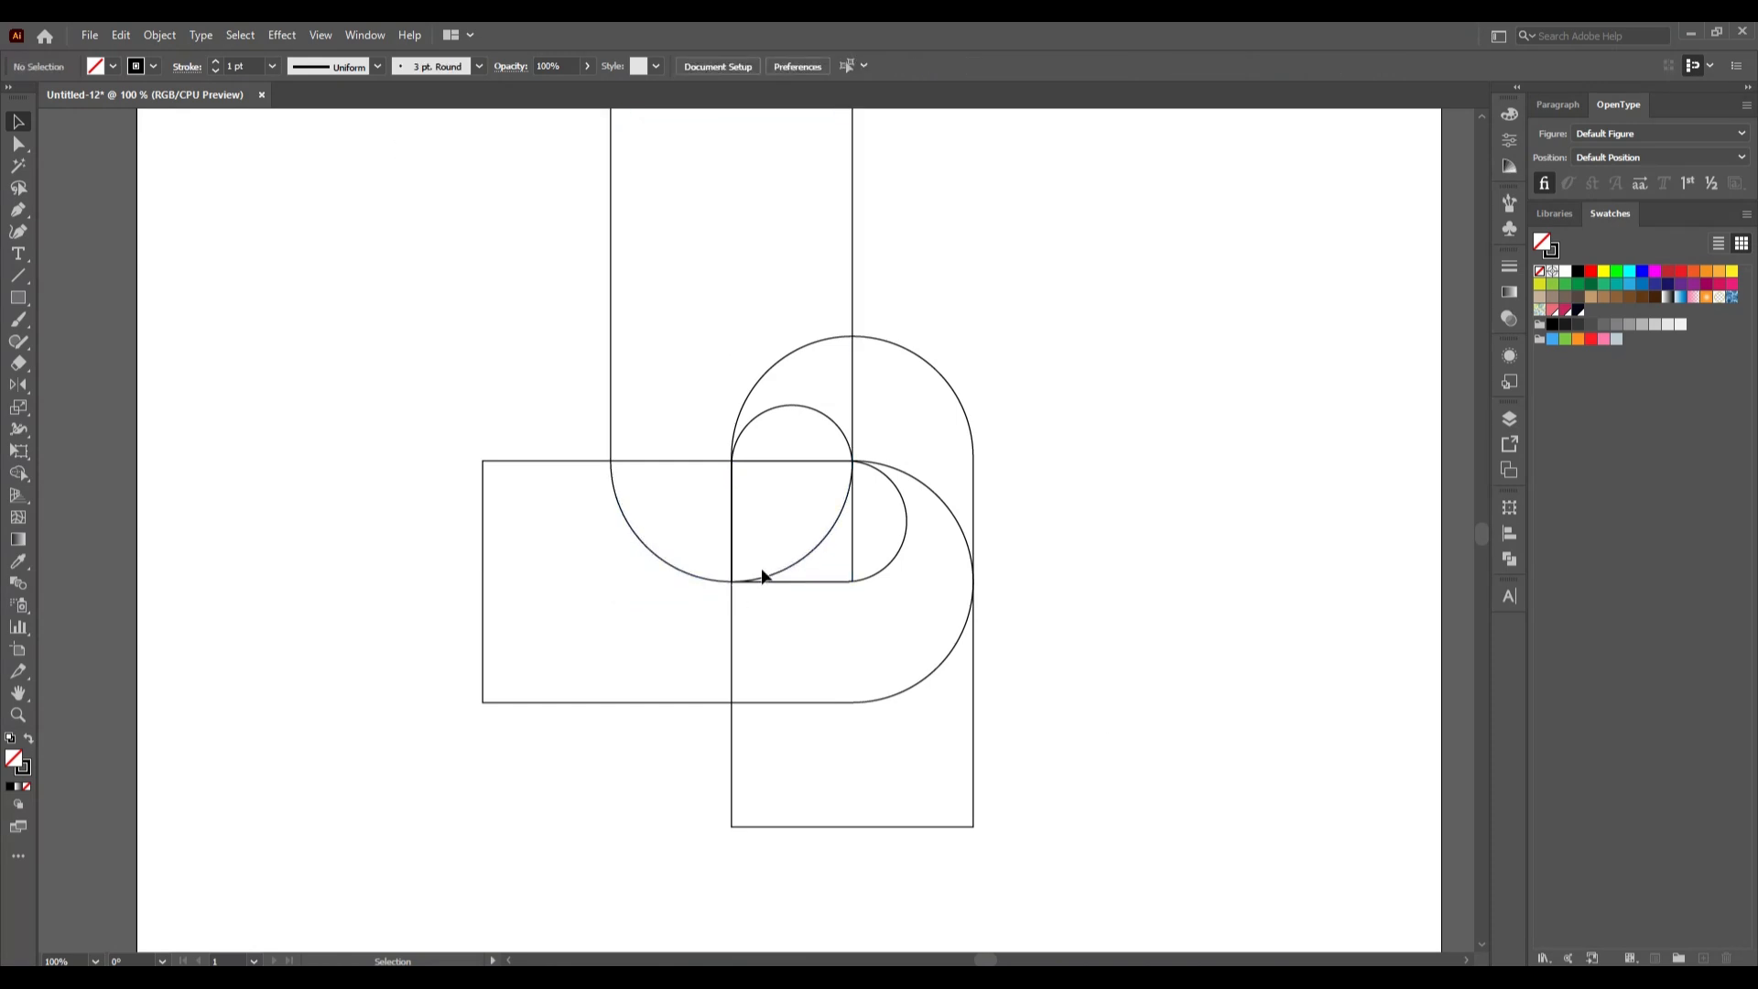
Step: Examine in Outline view how the shapes' edges and curves meet at the small square's upper-right corner
scroll(760, 573, "up", 2)
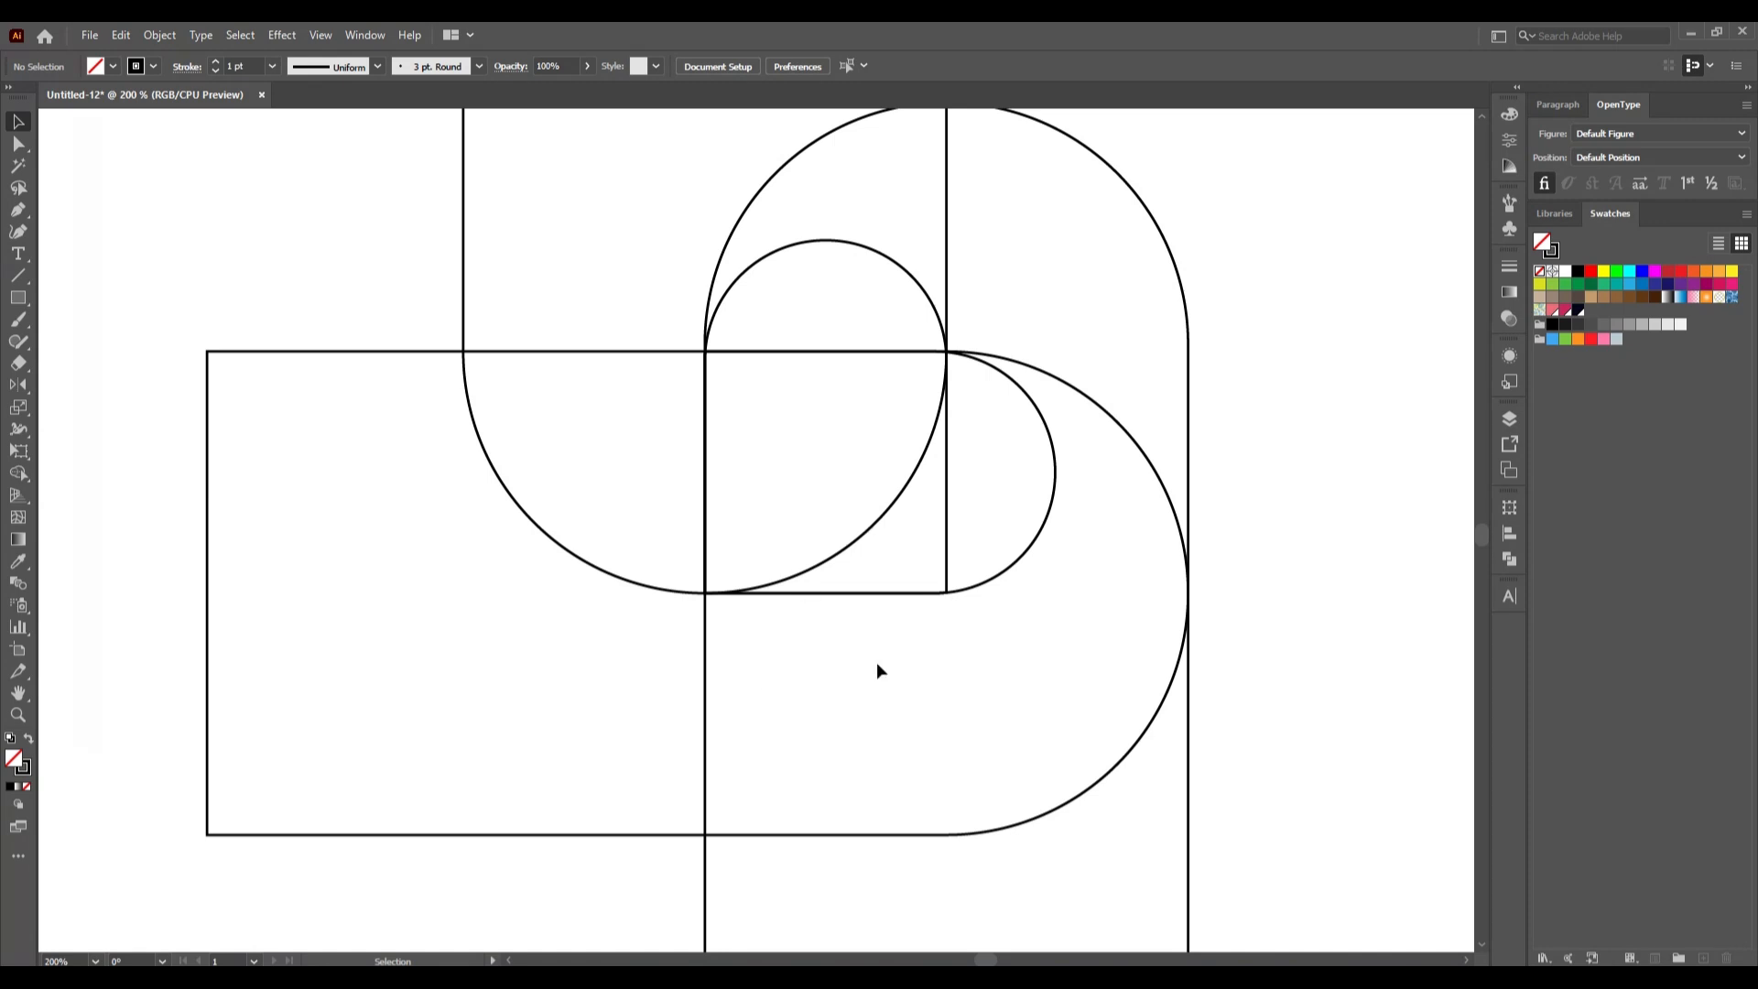
key("ctrl+y")
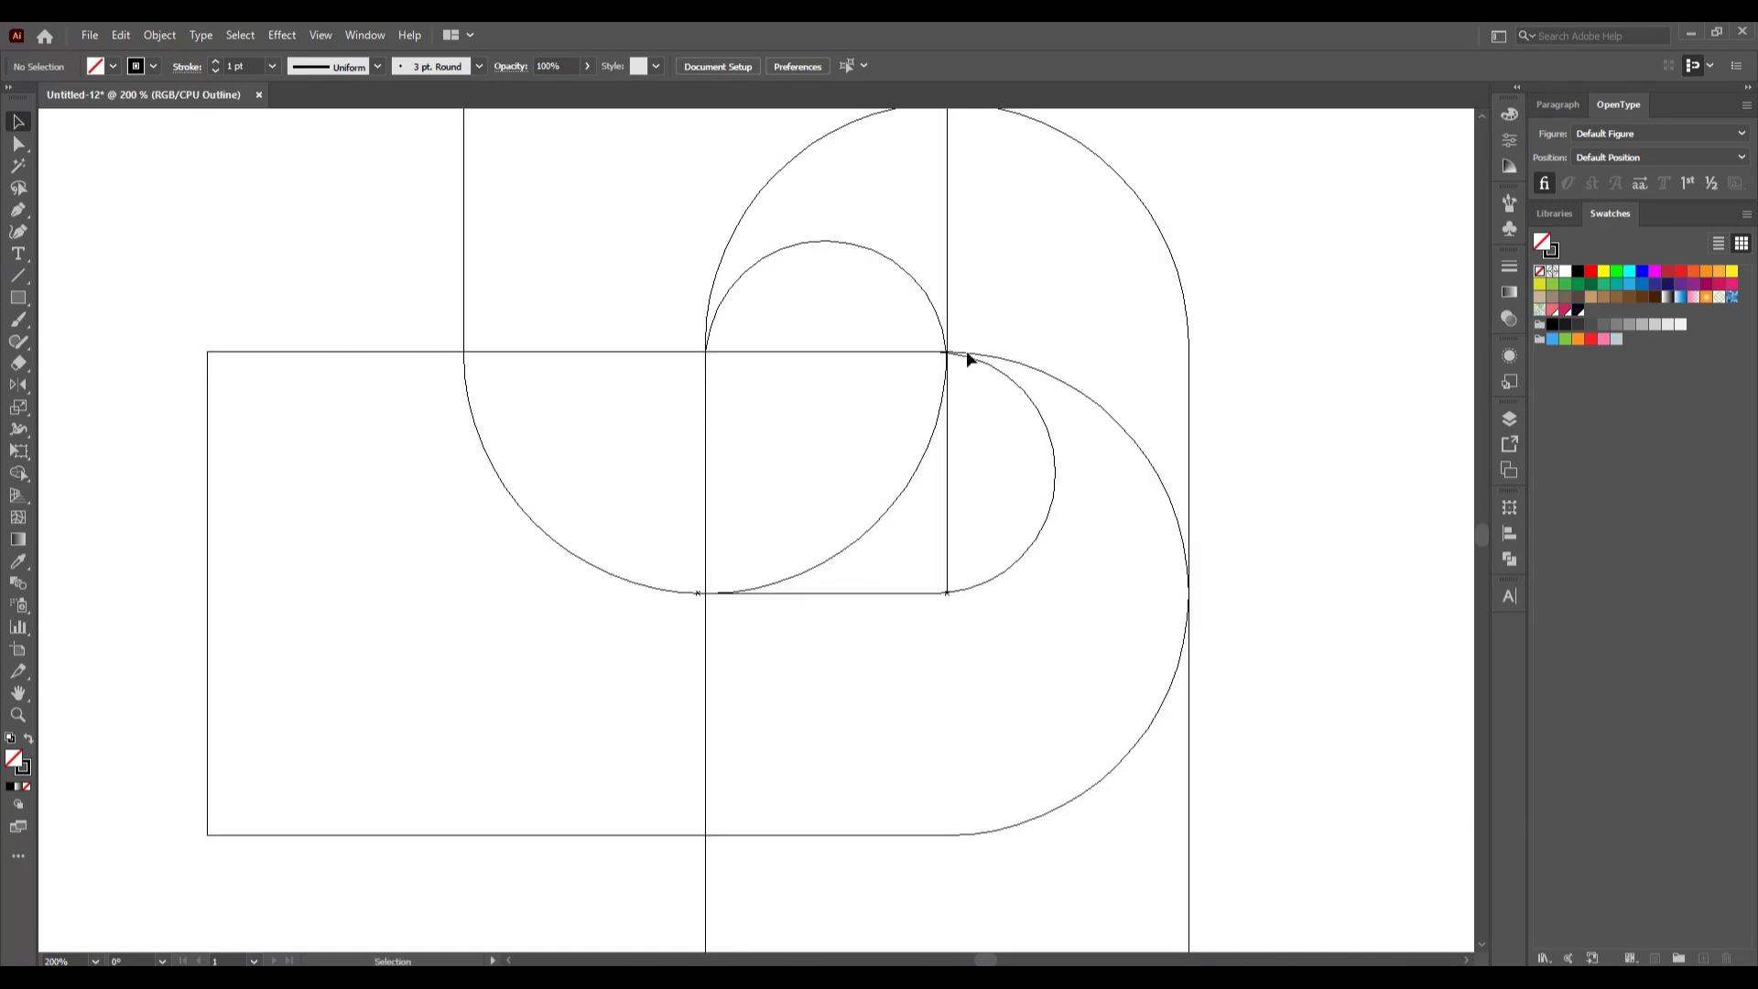
scroll(920, 355, "up", 3)
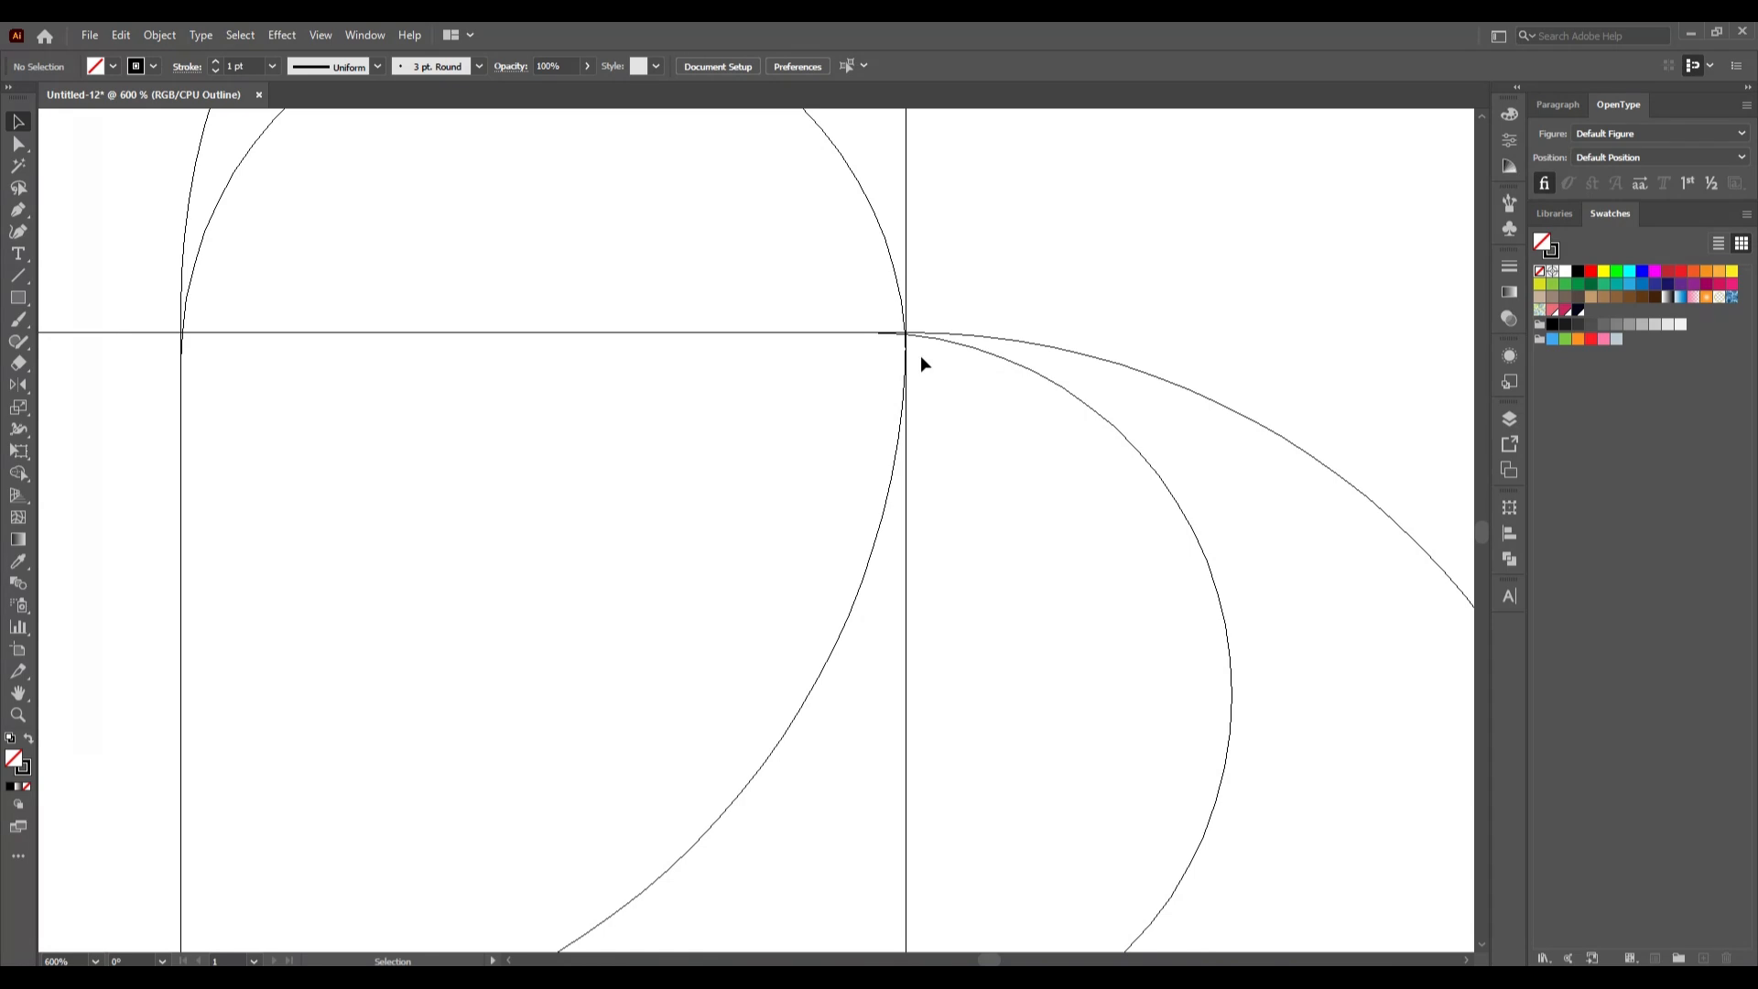
scroll(920, 357, "down", 4)
key("a")
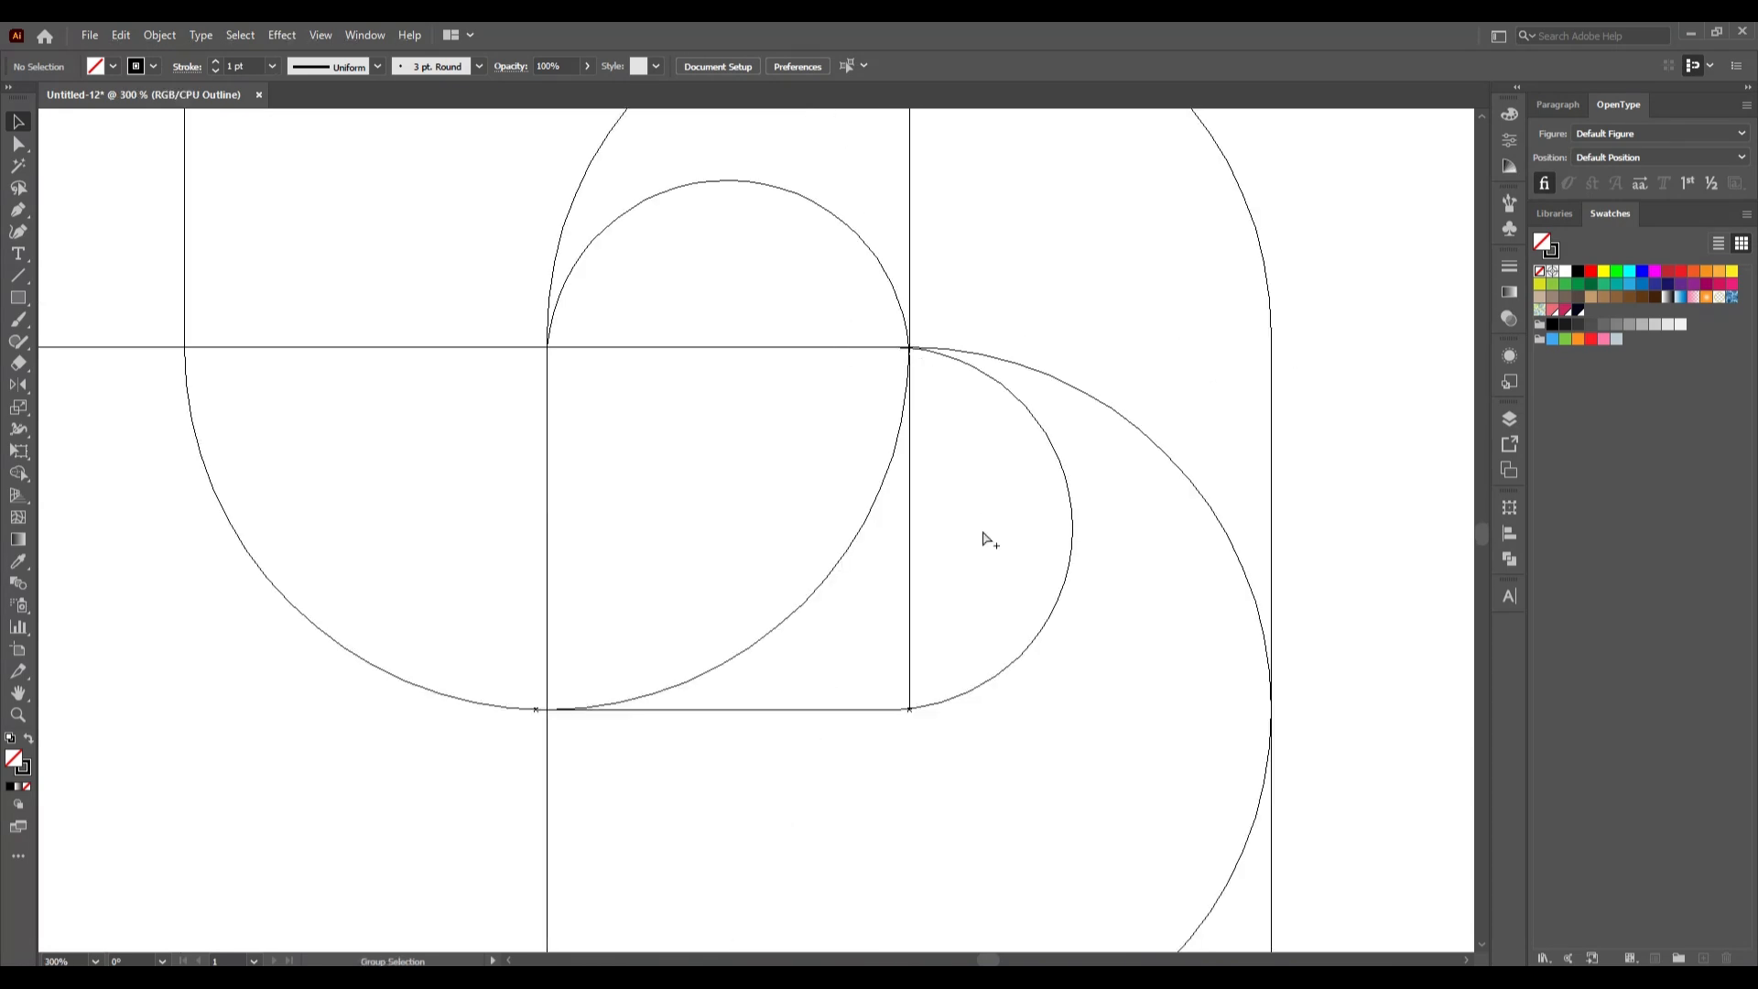
key("ctrl+0")
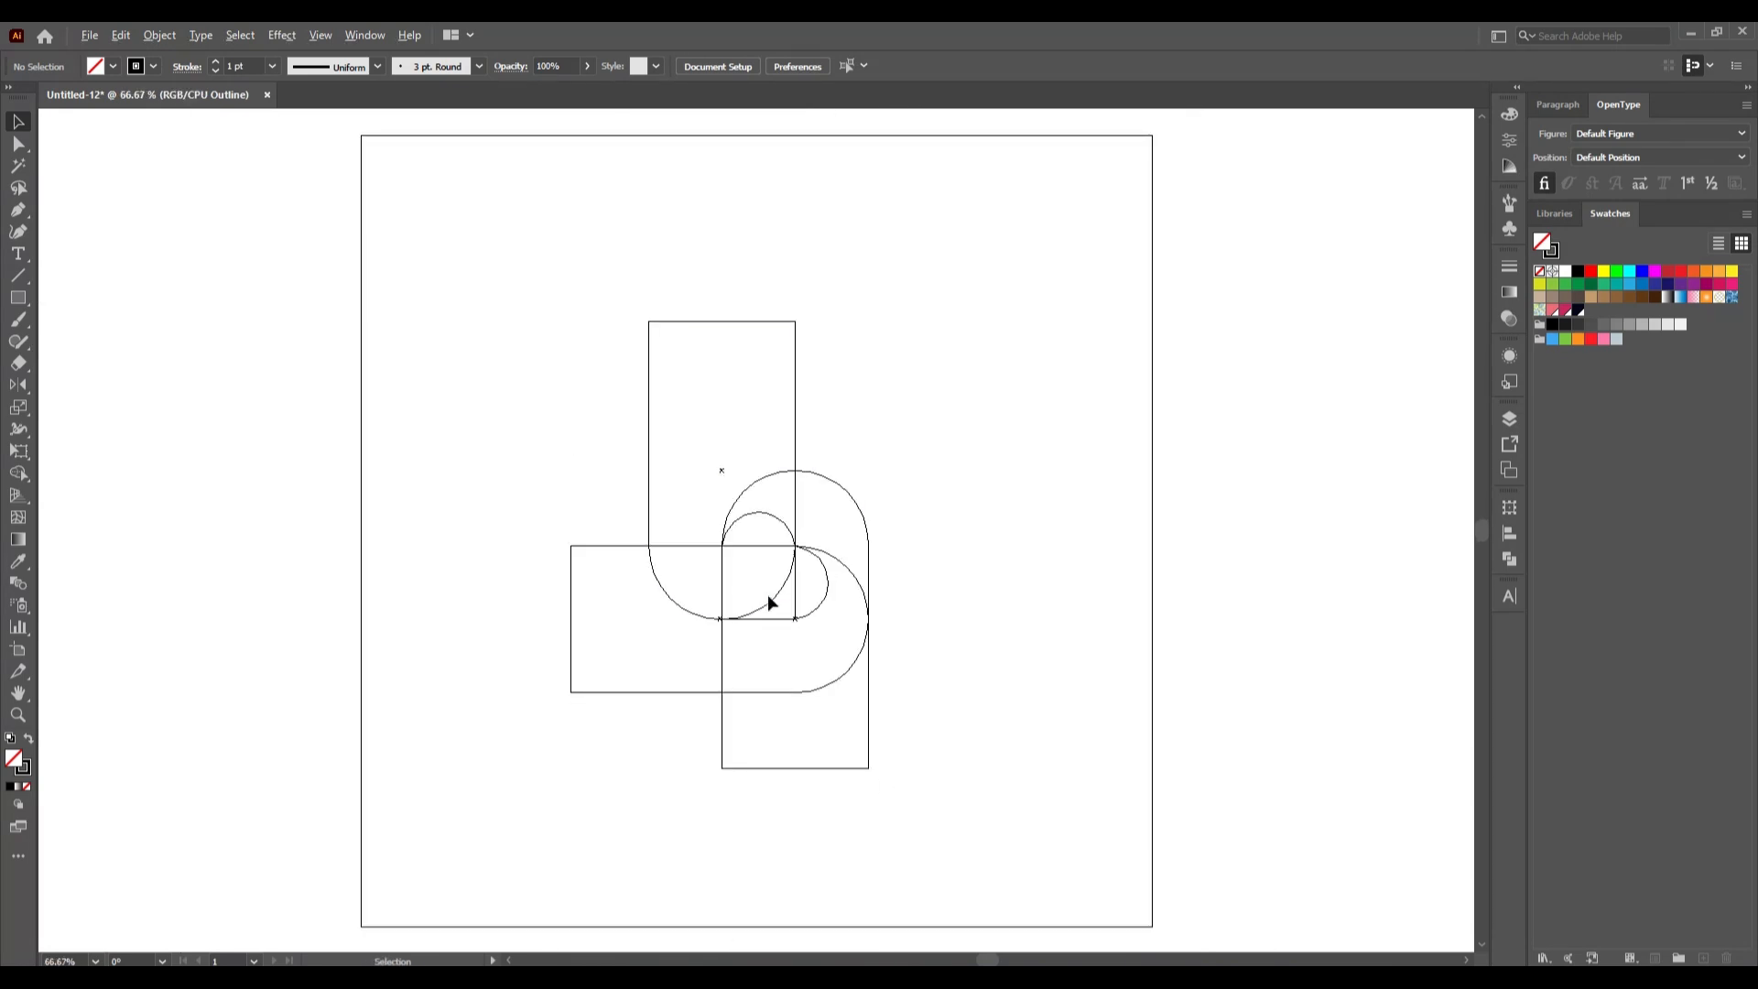
scroll(767, 596, "up", 1)
key("ctrl+y")
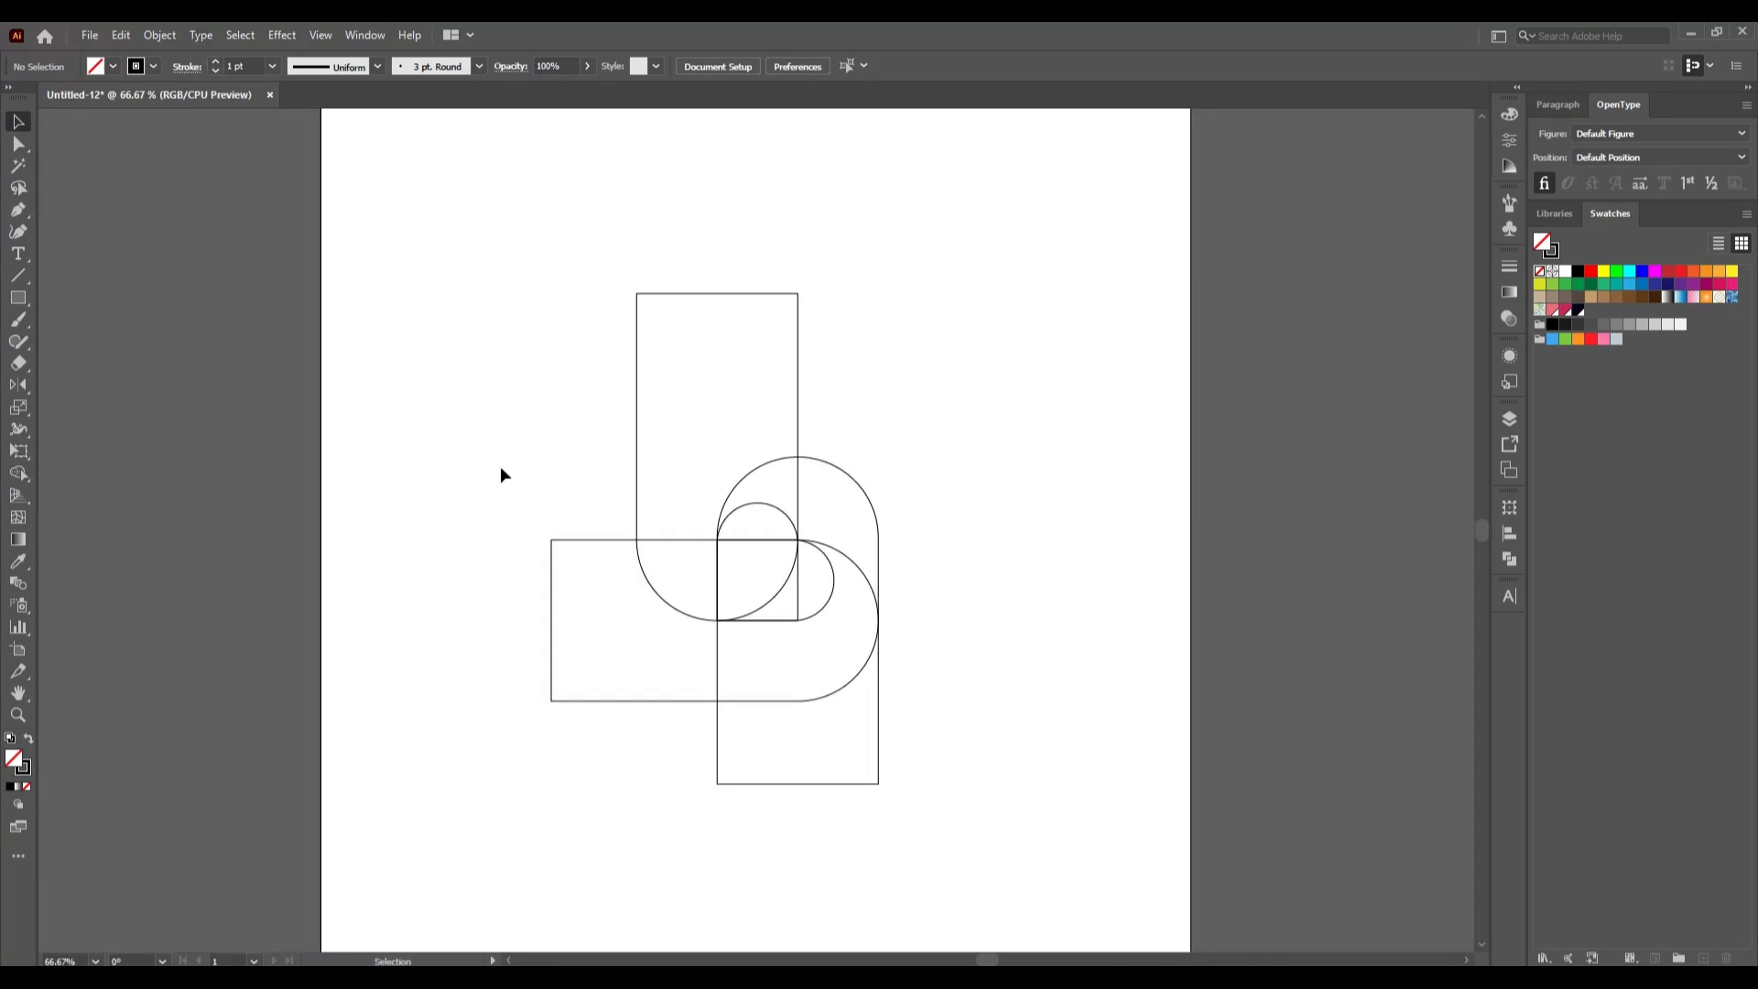
Step: Nudge the large vertical shape with the upward round end slightly down, and rotate all shapes together 45° counterclockwise
left_click(835, 793)
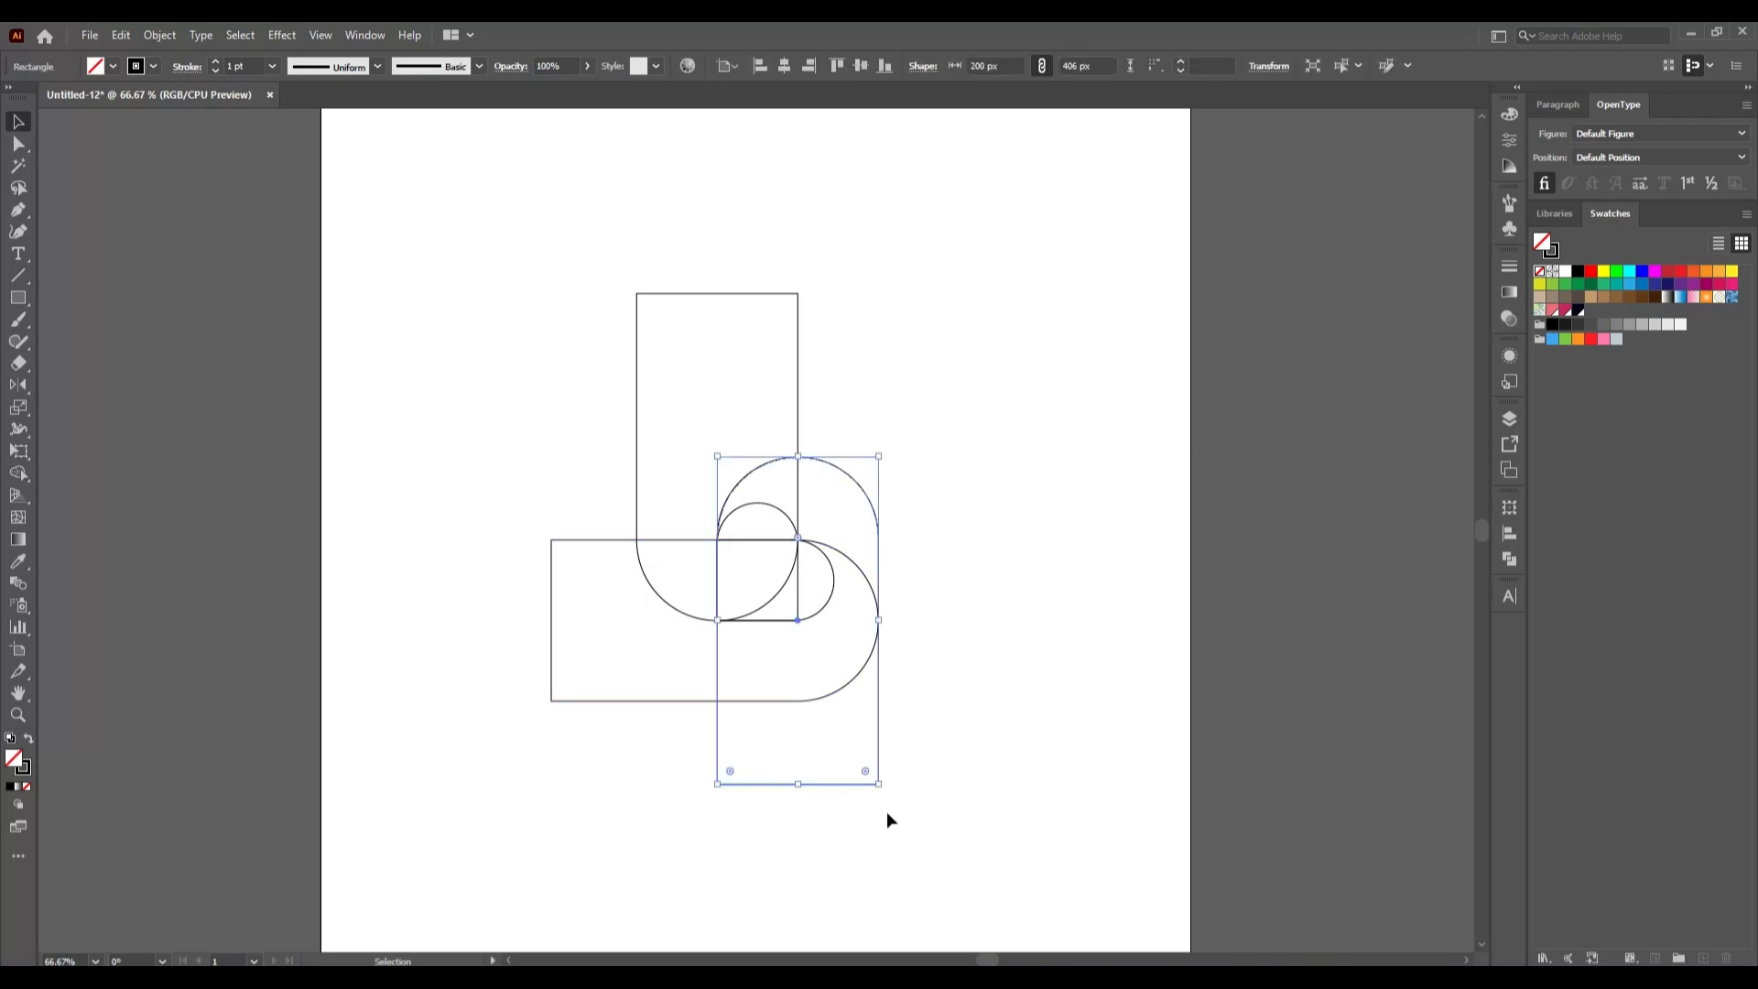
left_click(886, 818)
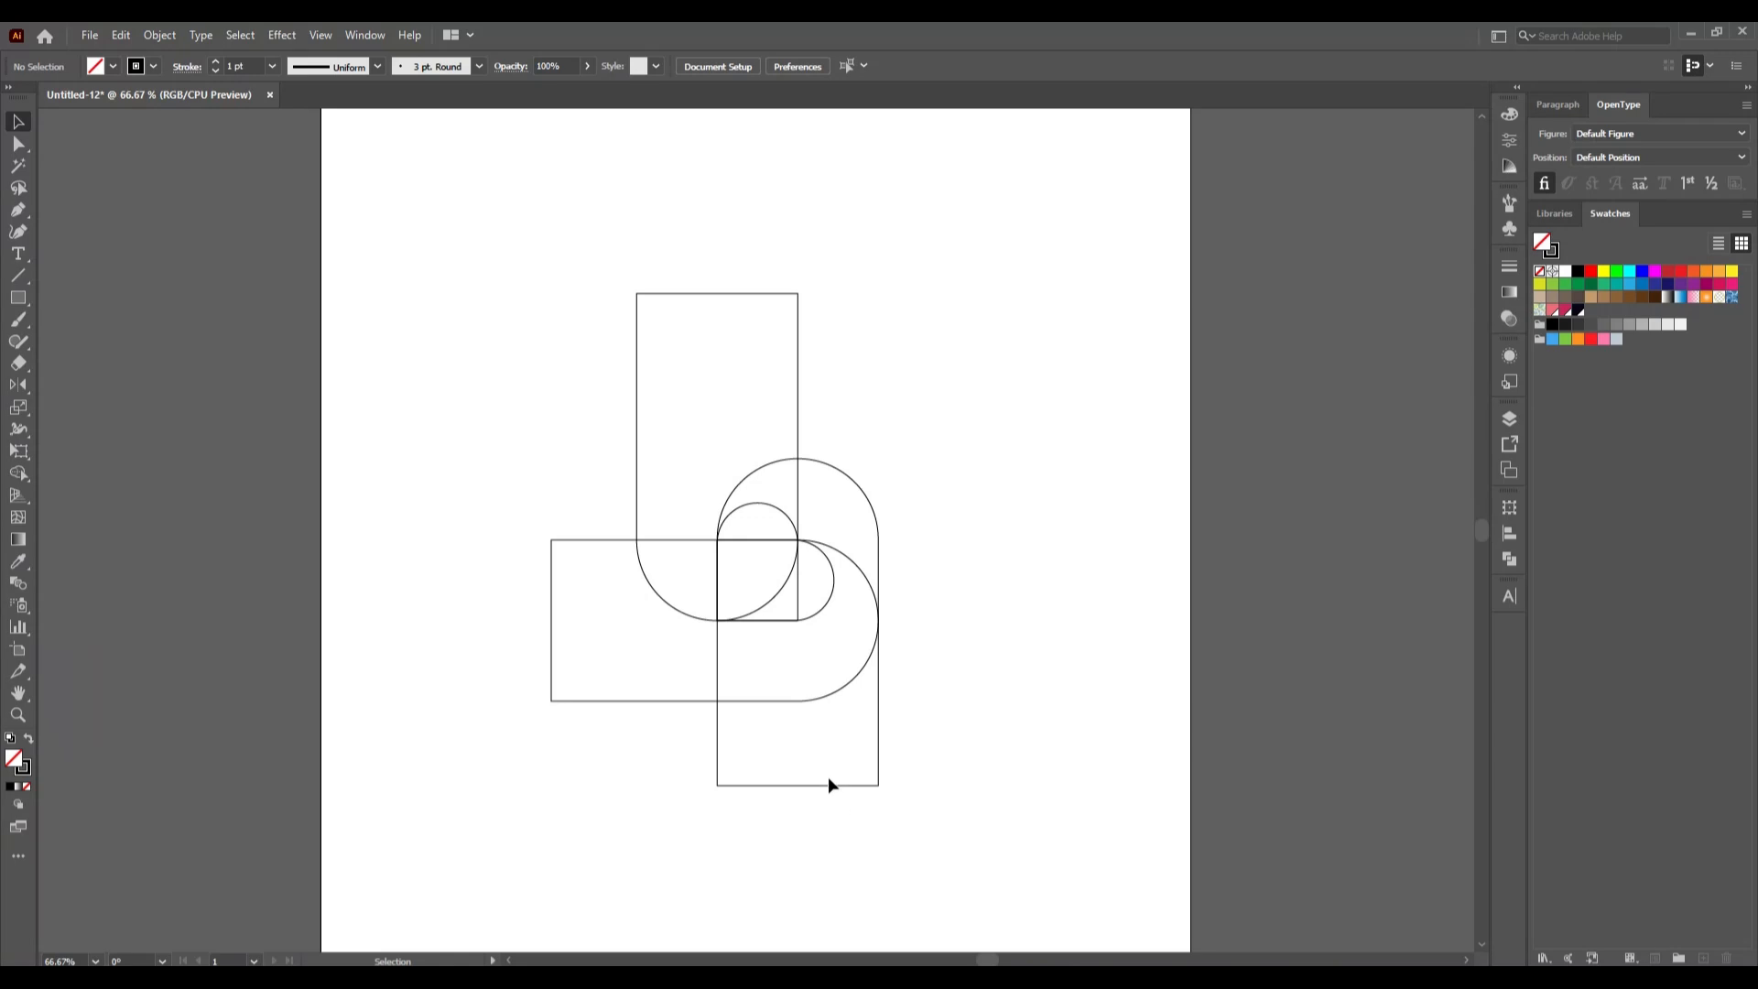
left_click_drag(810, 612, 952, 696)
left_click_drag(884, 788, 1033, 552)
left_click(1035, 551)
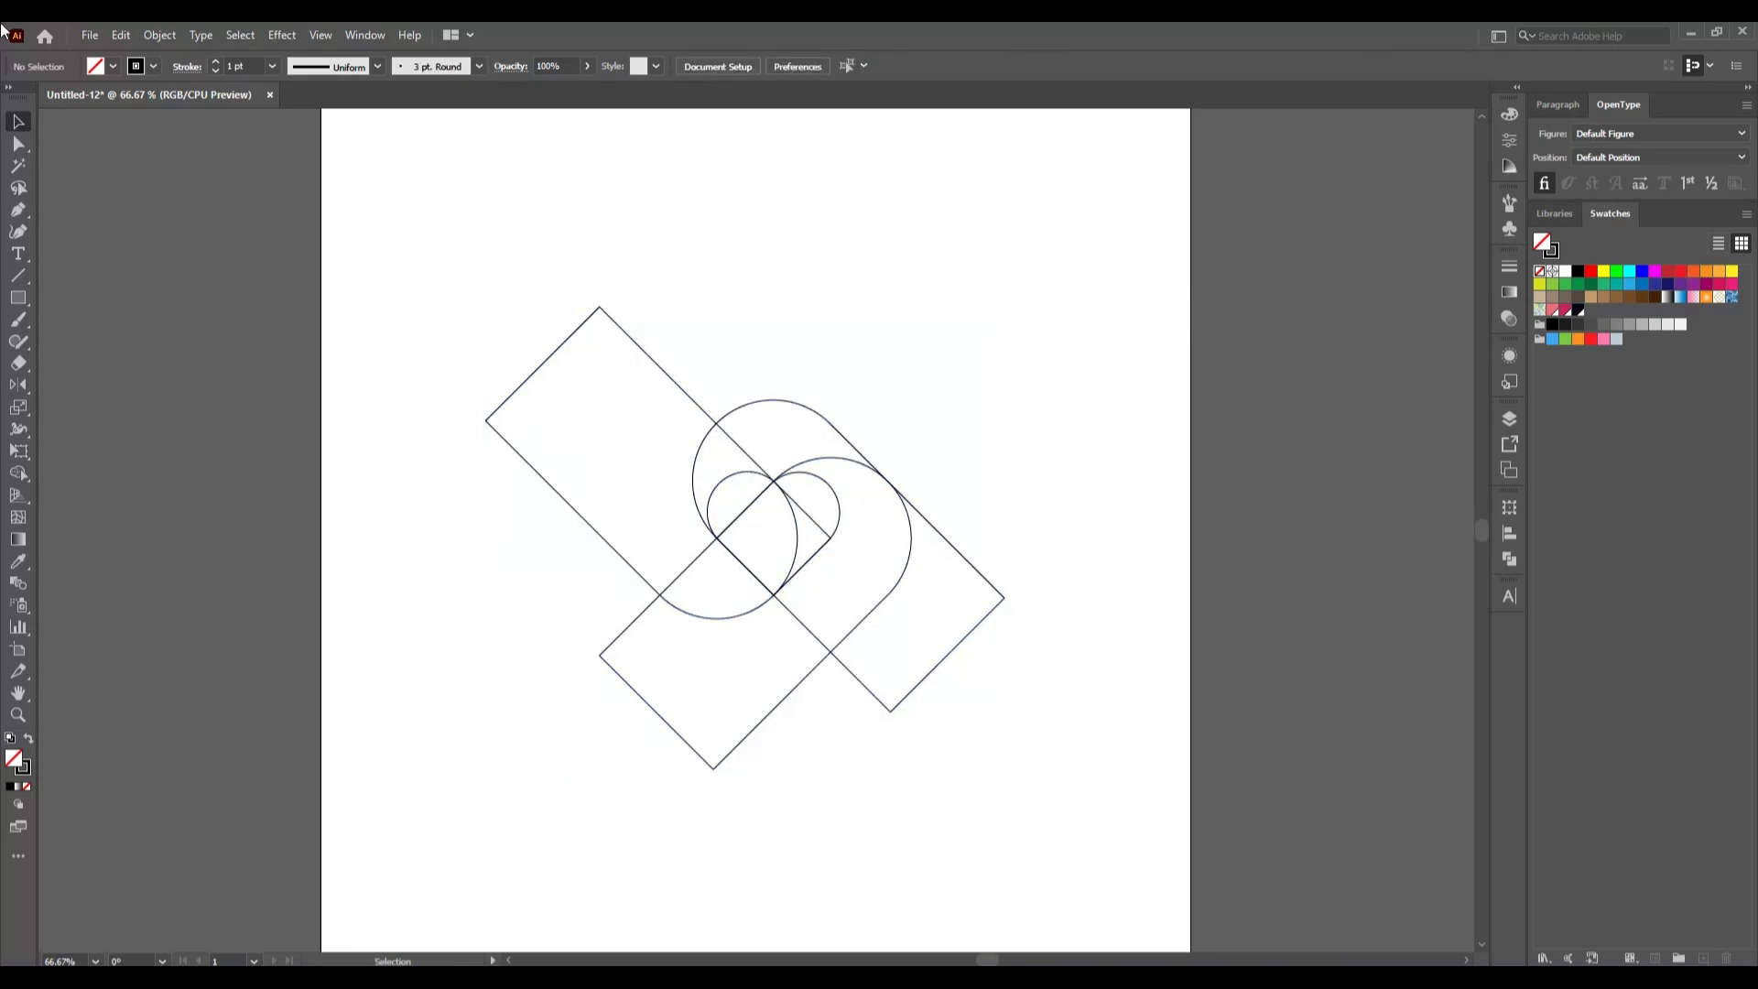
Step: Draw a circle about 310 px in diameter in the empty area at the artboard's upper right
left_click_drag(18, 297, 88, 338)
left_click_drag(1018, 320, 1102, 447)
left_click(18, 122)
left_click(165, 381)
Step: Draw a horizontal line about 392 px long through the circle's centre, extending past both sides
left_click(20, 274)
left_click_drag(858, 320, 1175, 321)
left_click(18, 122)
left_click_drag(836, 251, 1018, 370)
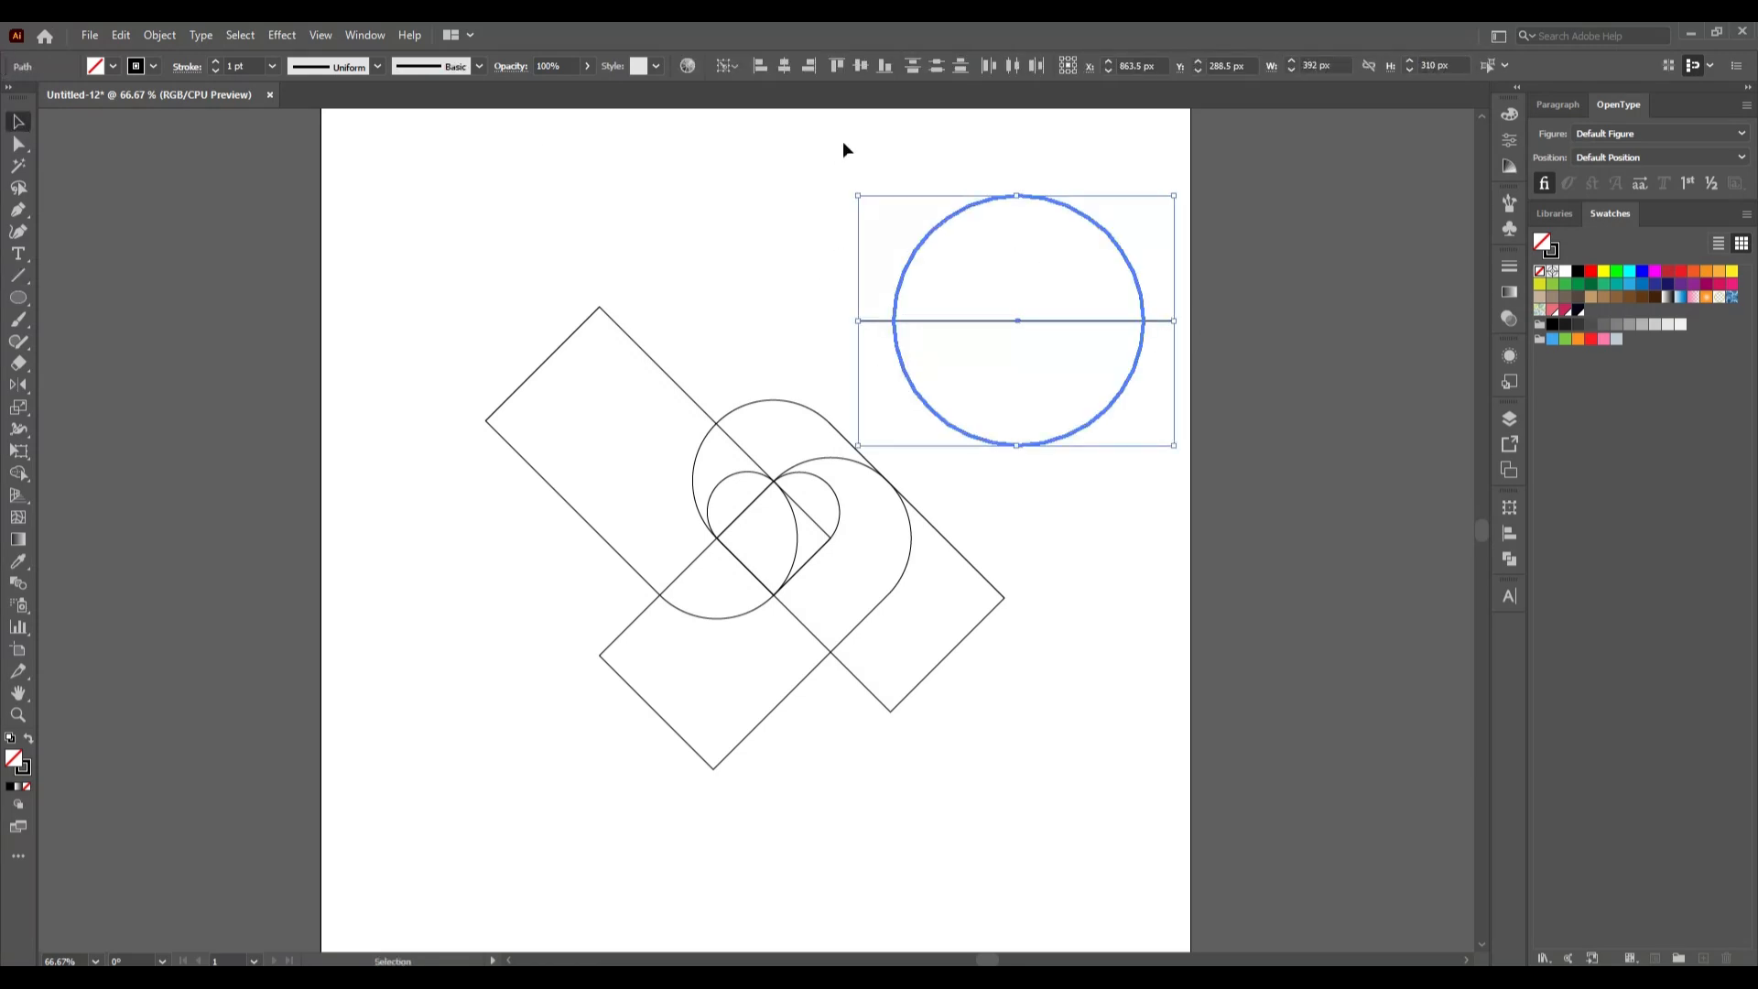
left_click(372, 229)
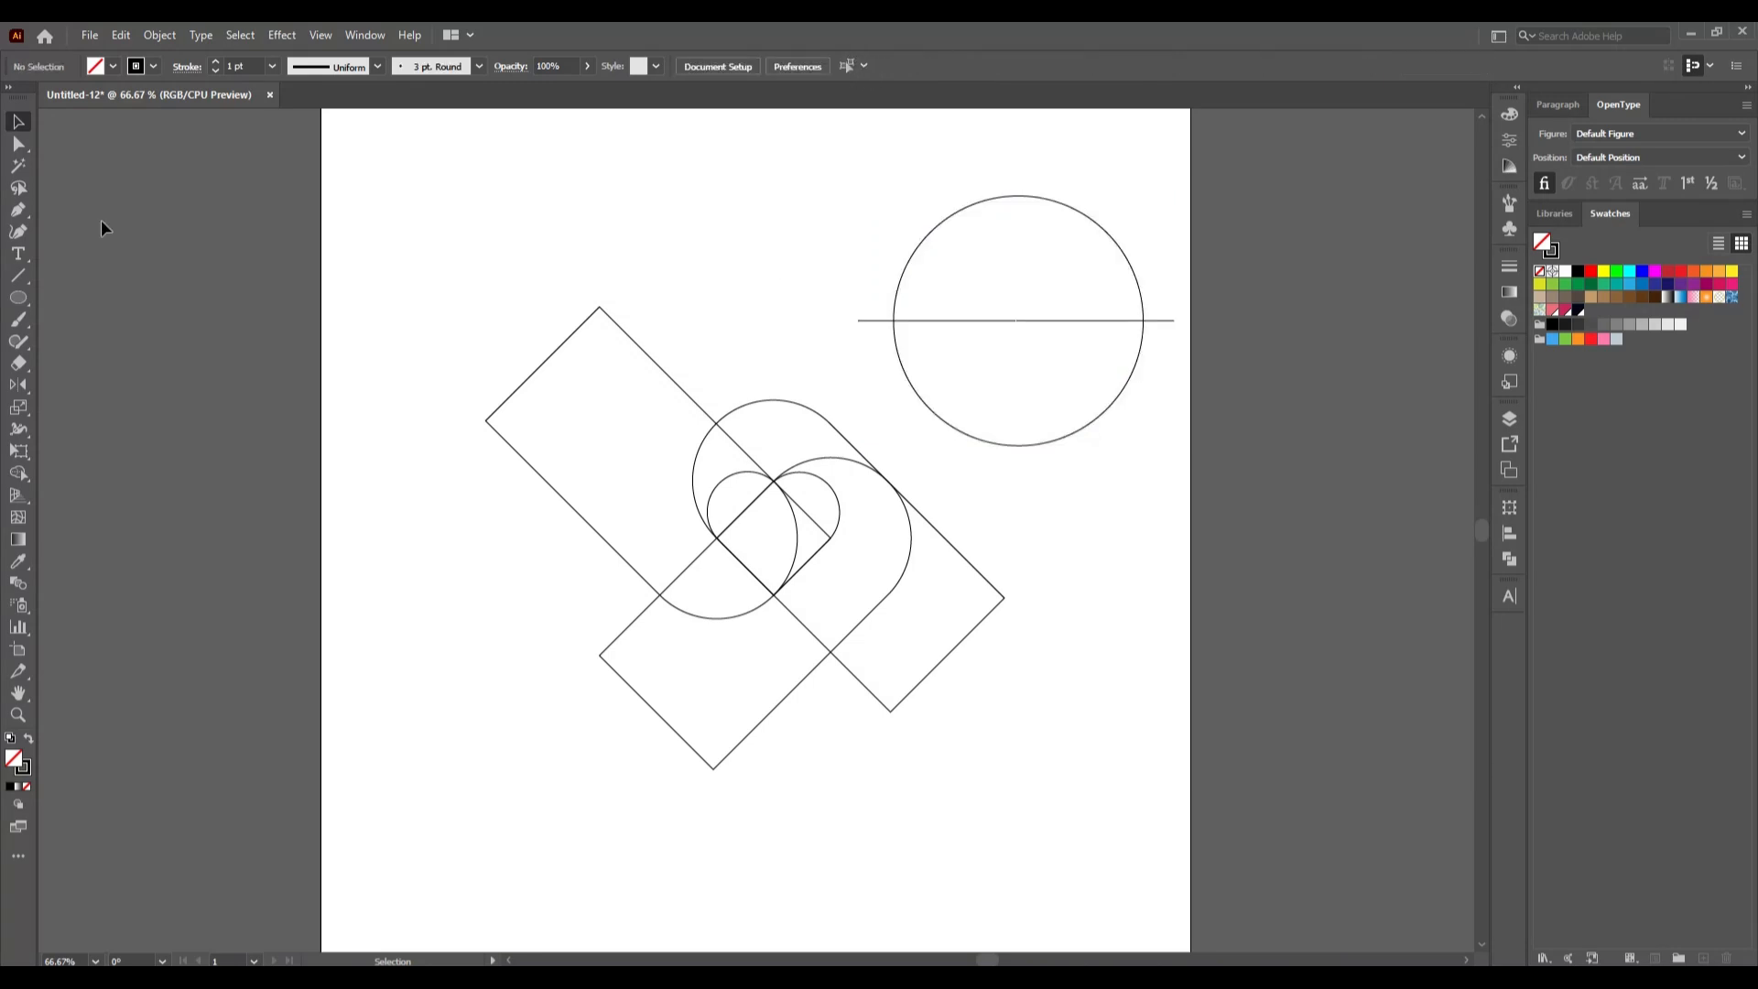
Step: Draw a vertical line about 362 px long through the circle and align it horizontally to the circle's centre
left_click(19, 274)
left_click_drag(1016, 321, 1017, 466)
left_click(18, 122)
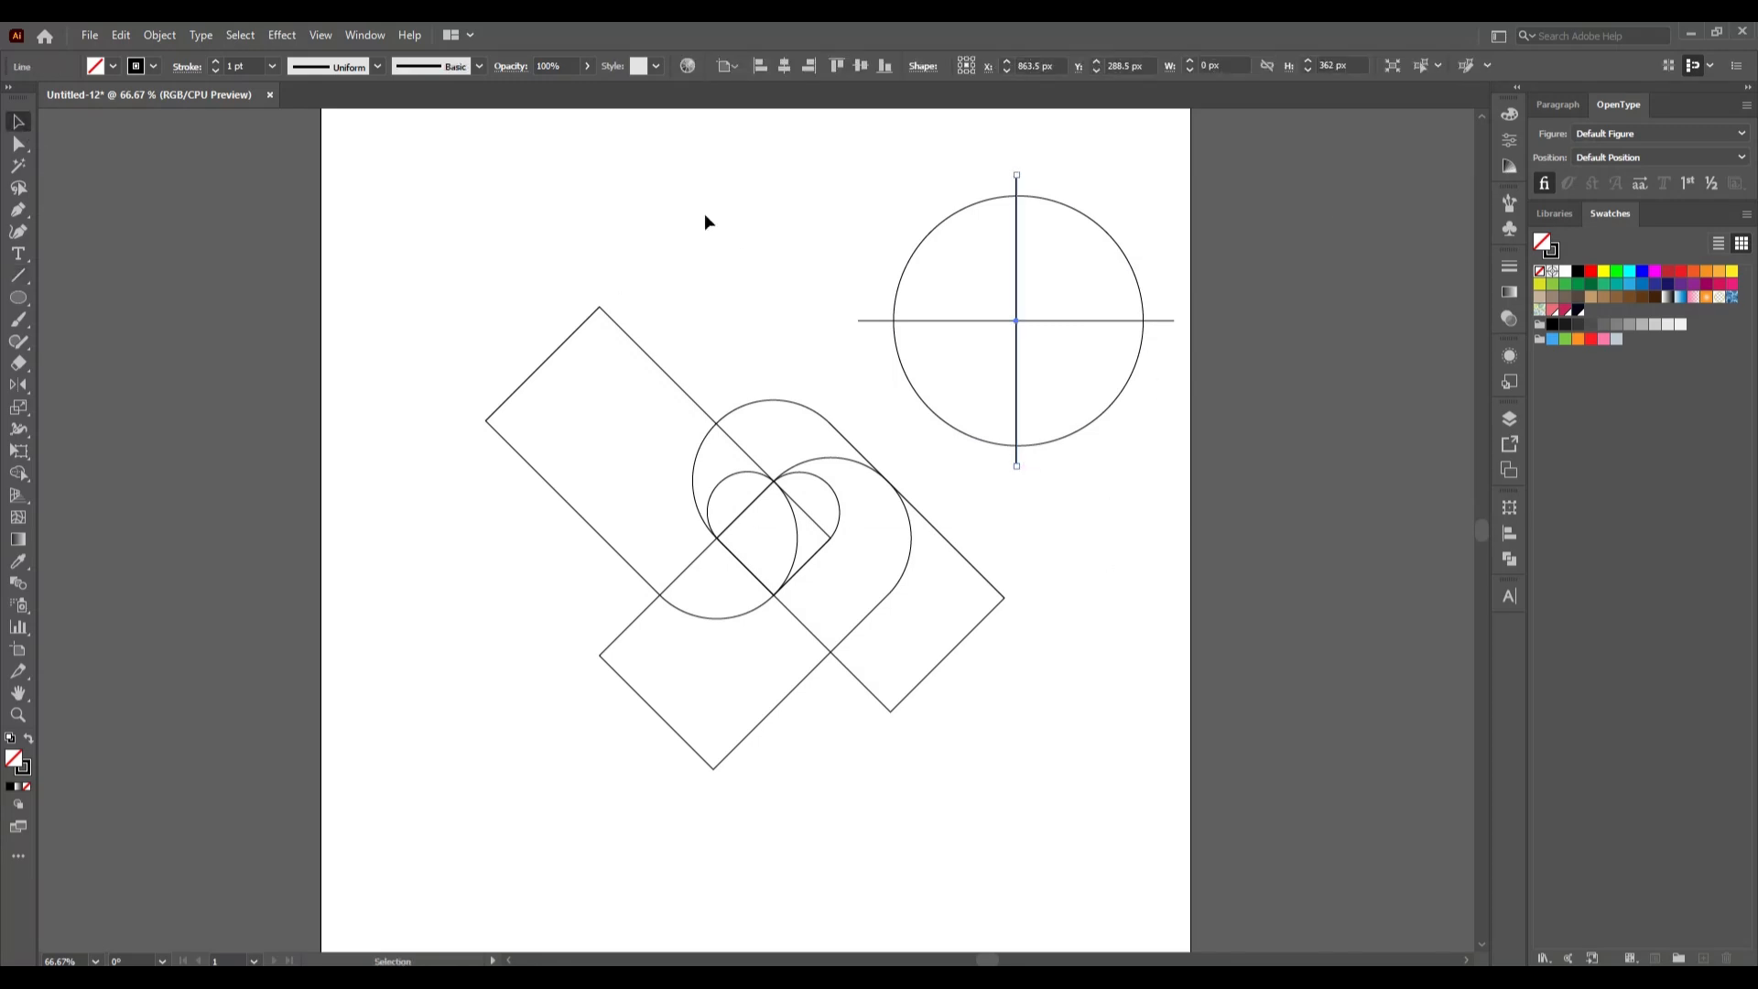
left_click_drag(894, 184, 1091, 258)
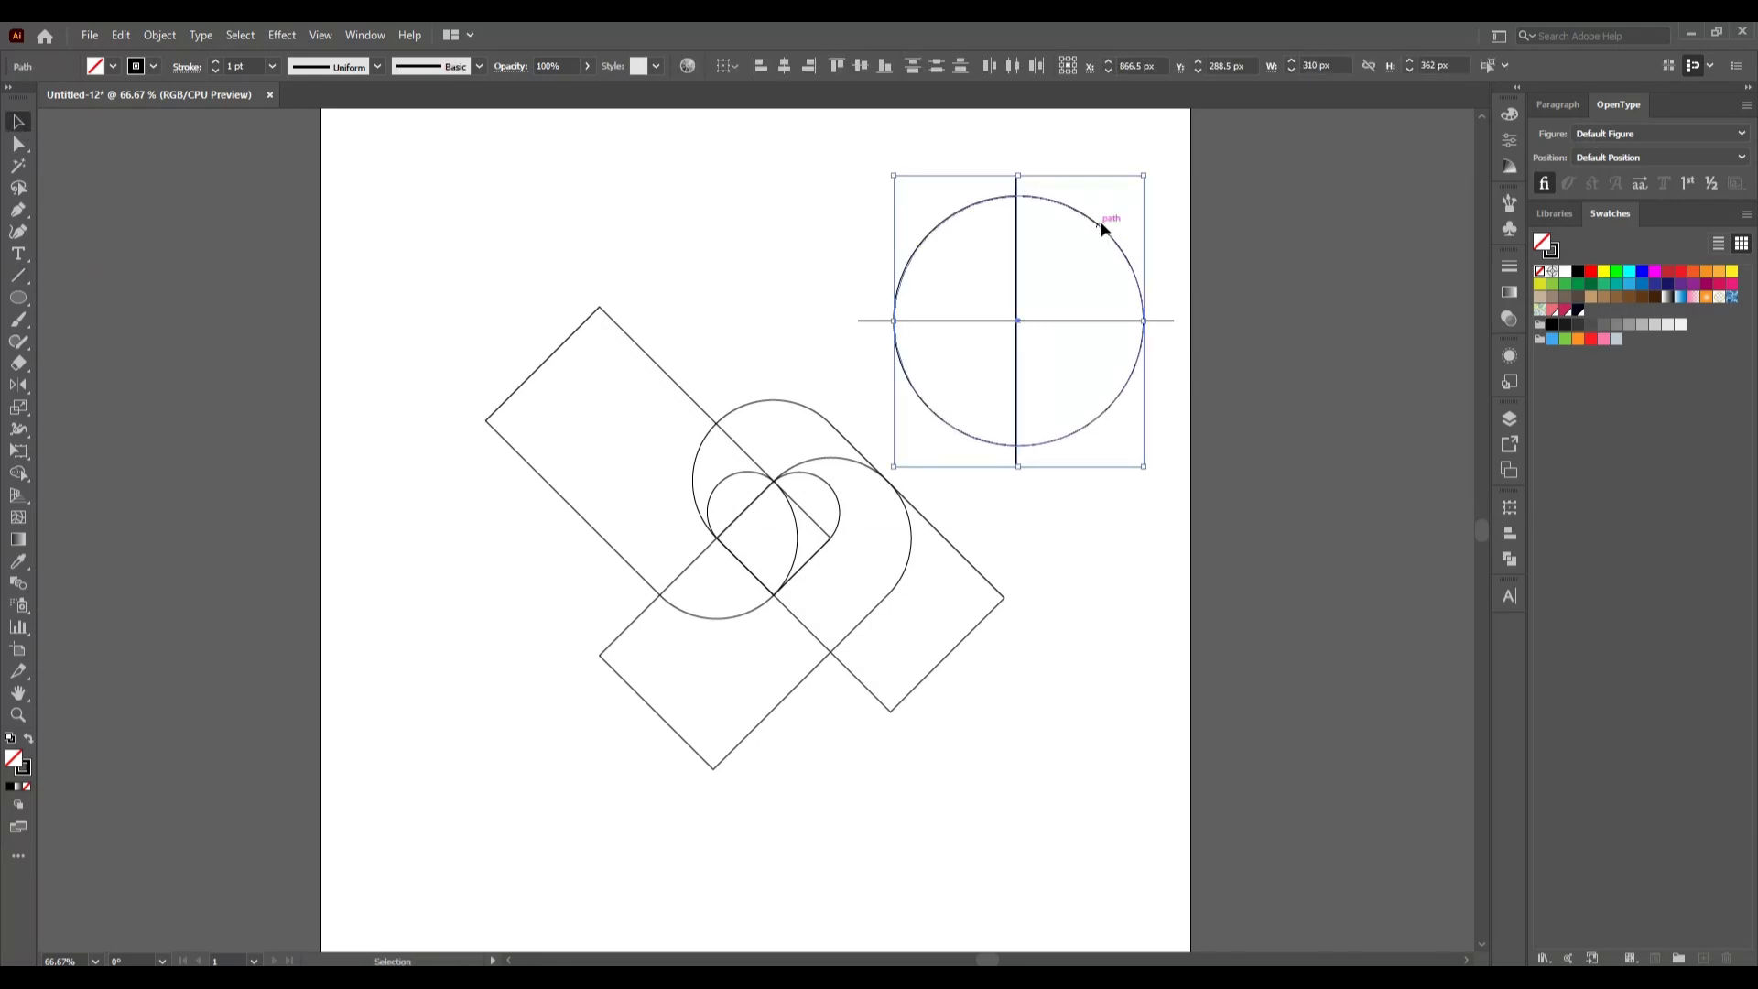
left_click(784, 68)
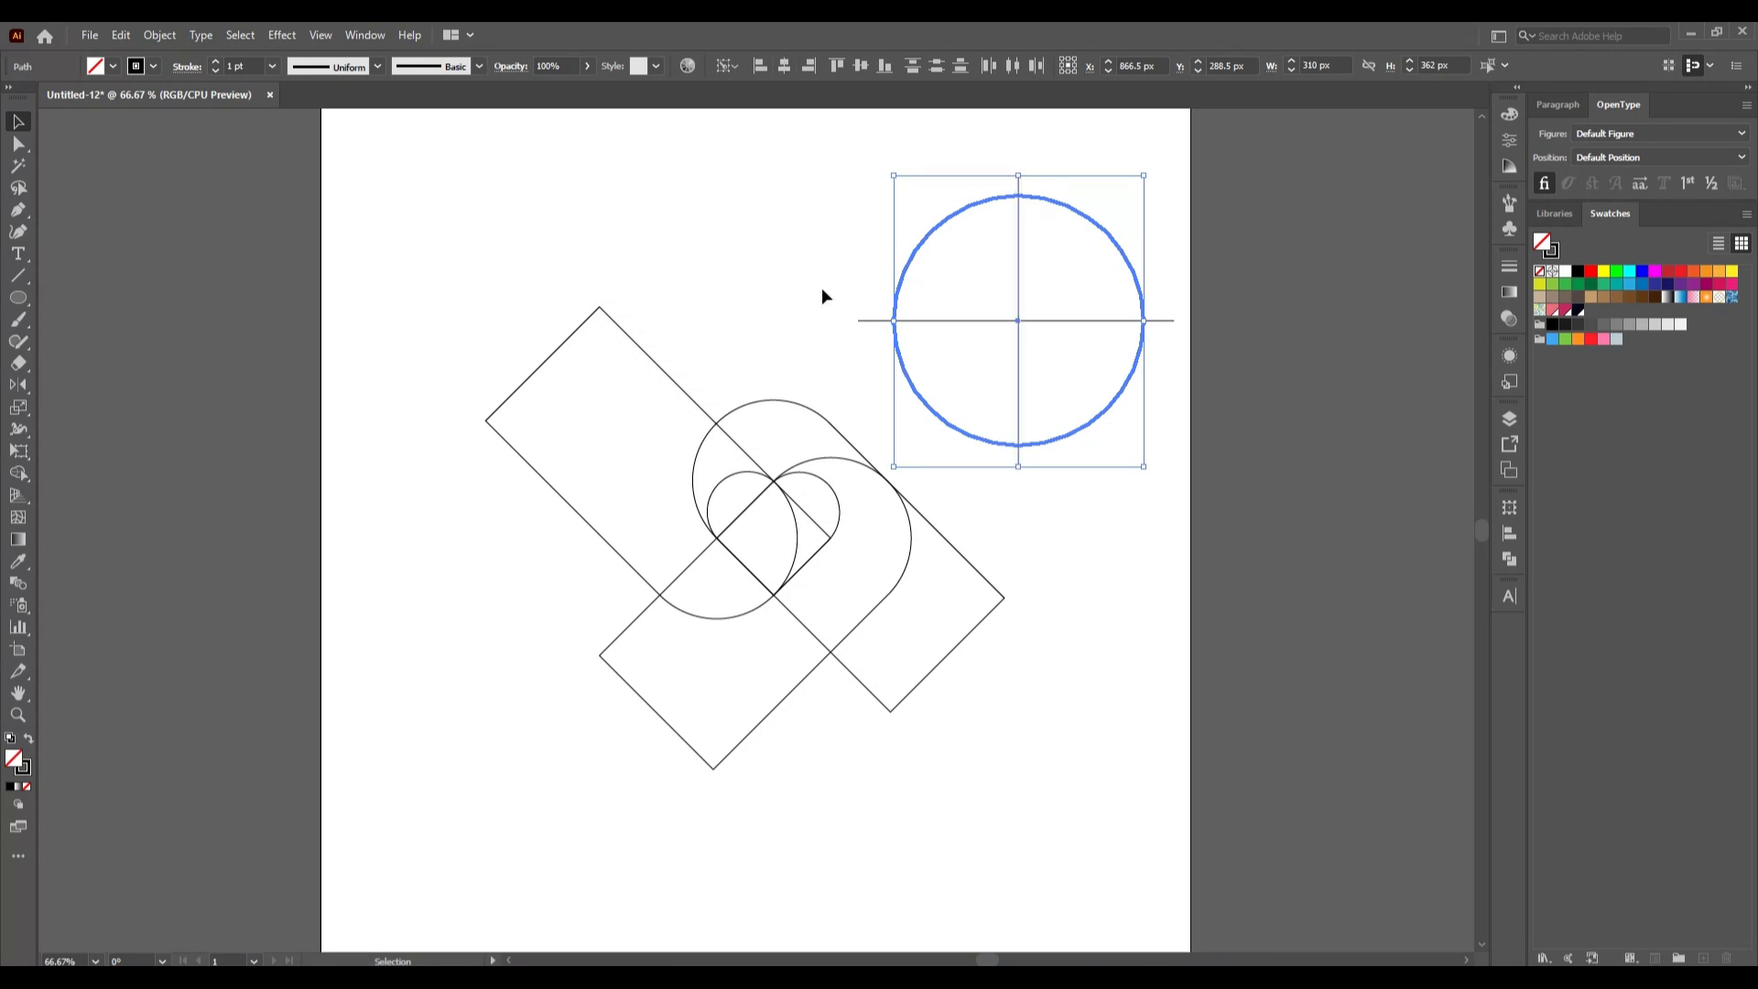
Step: Group the circle with its two crossing lines and move the group over the heart
left_click_drag(901, 194, 1120, 401)
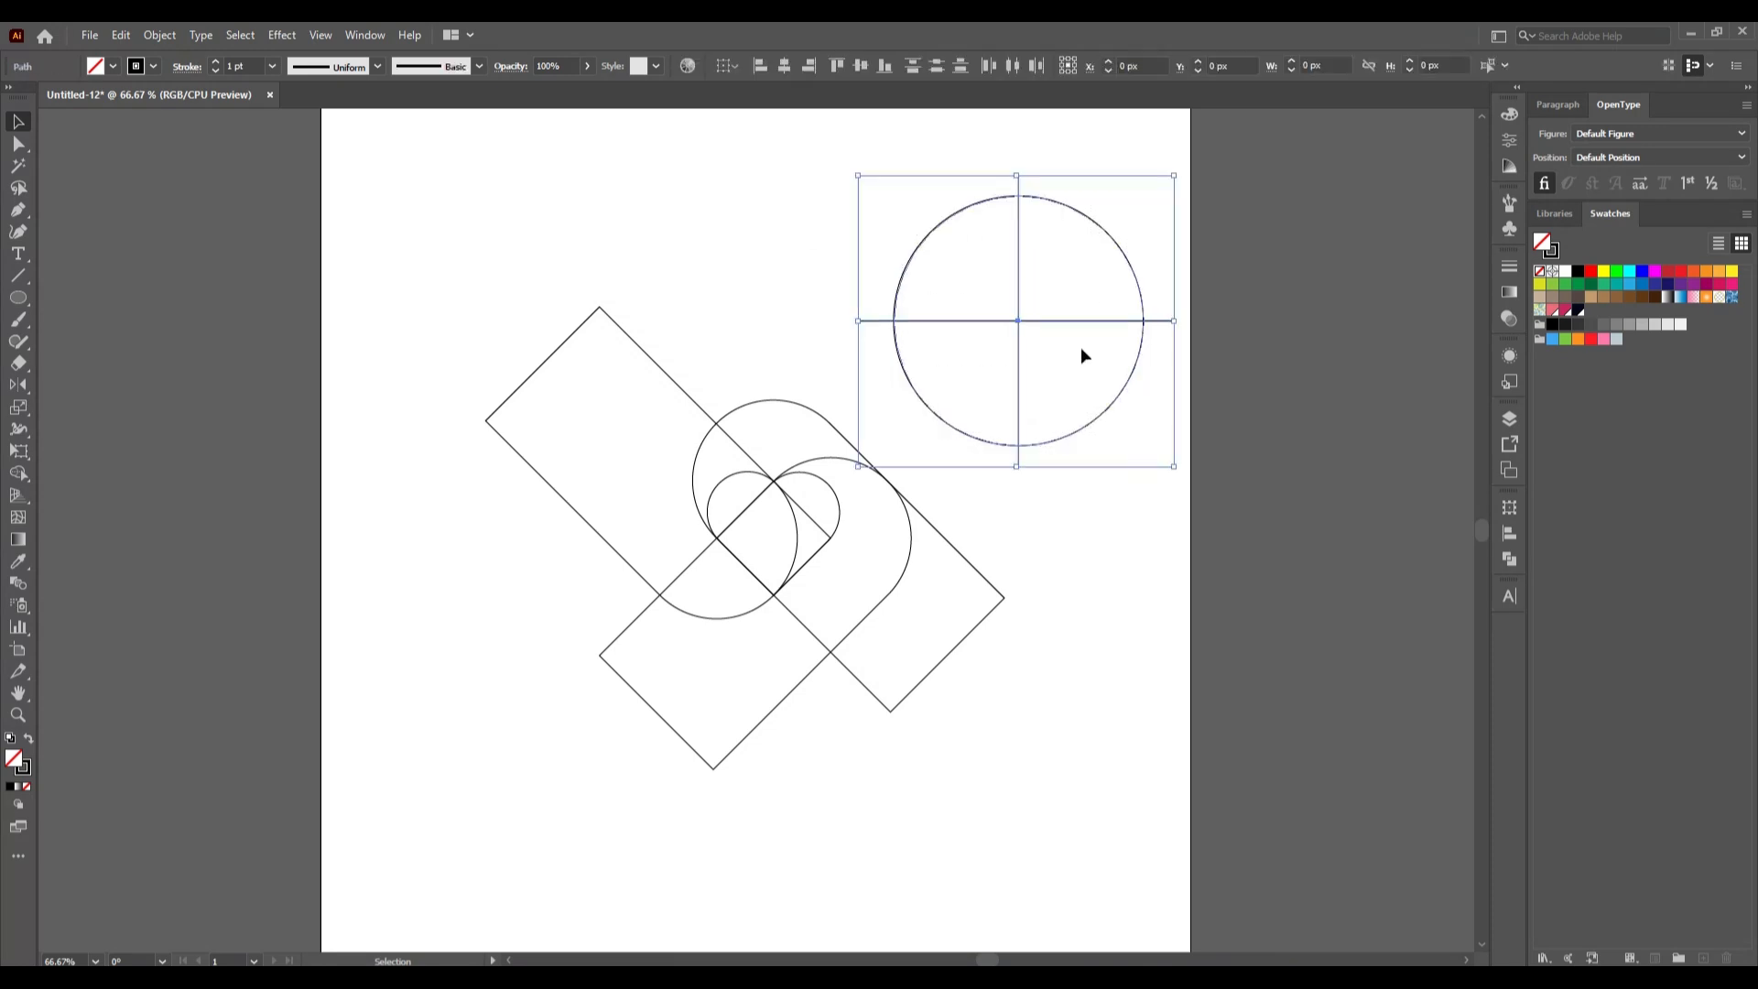
right_click(1121, 403)
left_click(1121, 436)
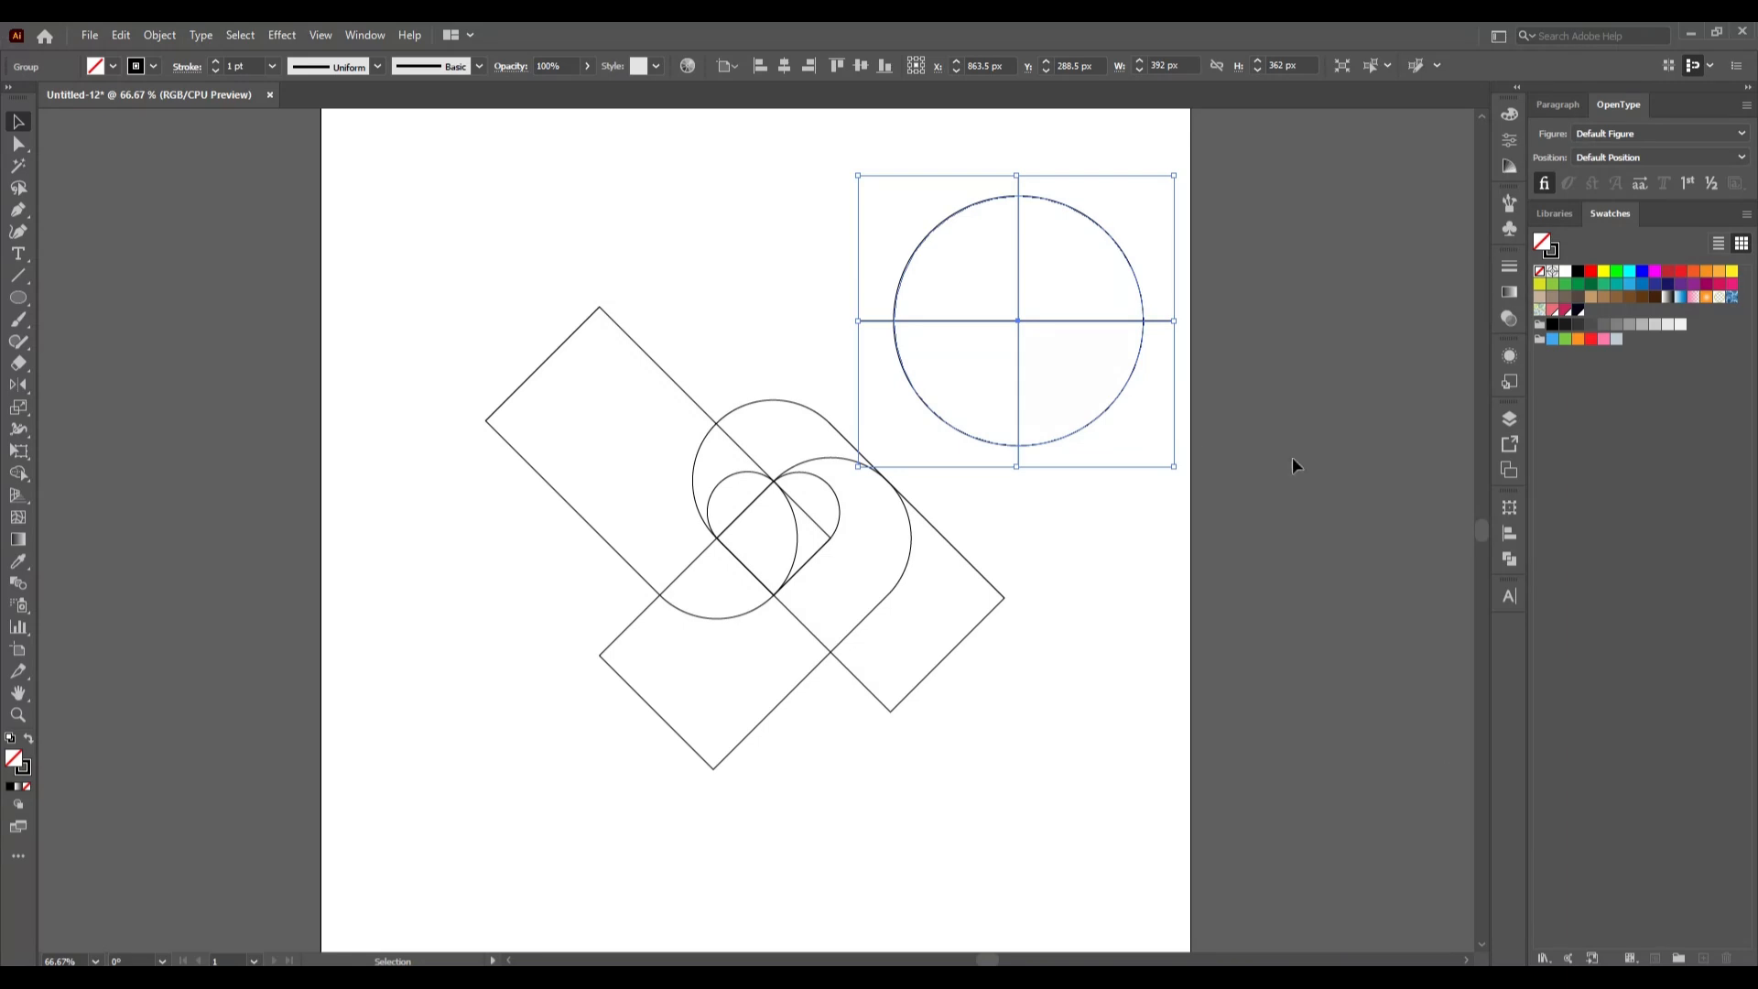
left_click_drag(1095, 424, 843, 628)
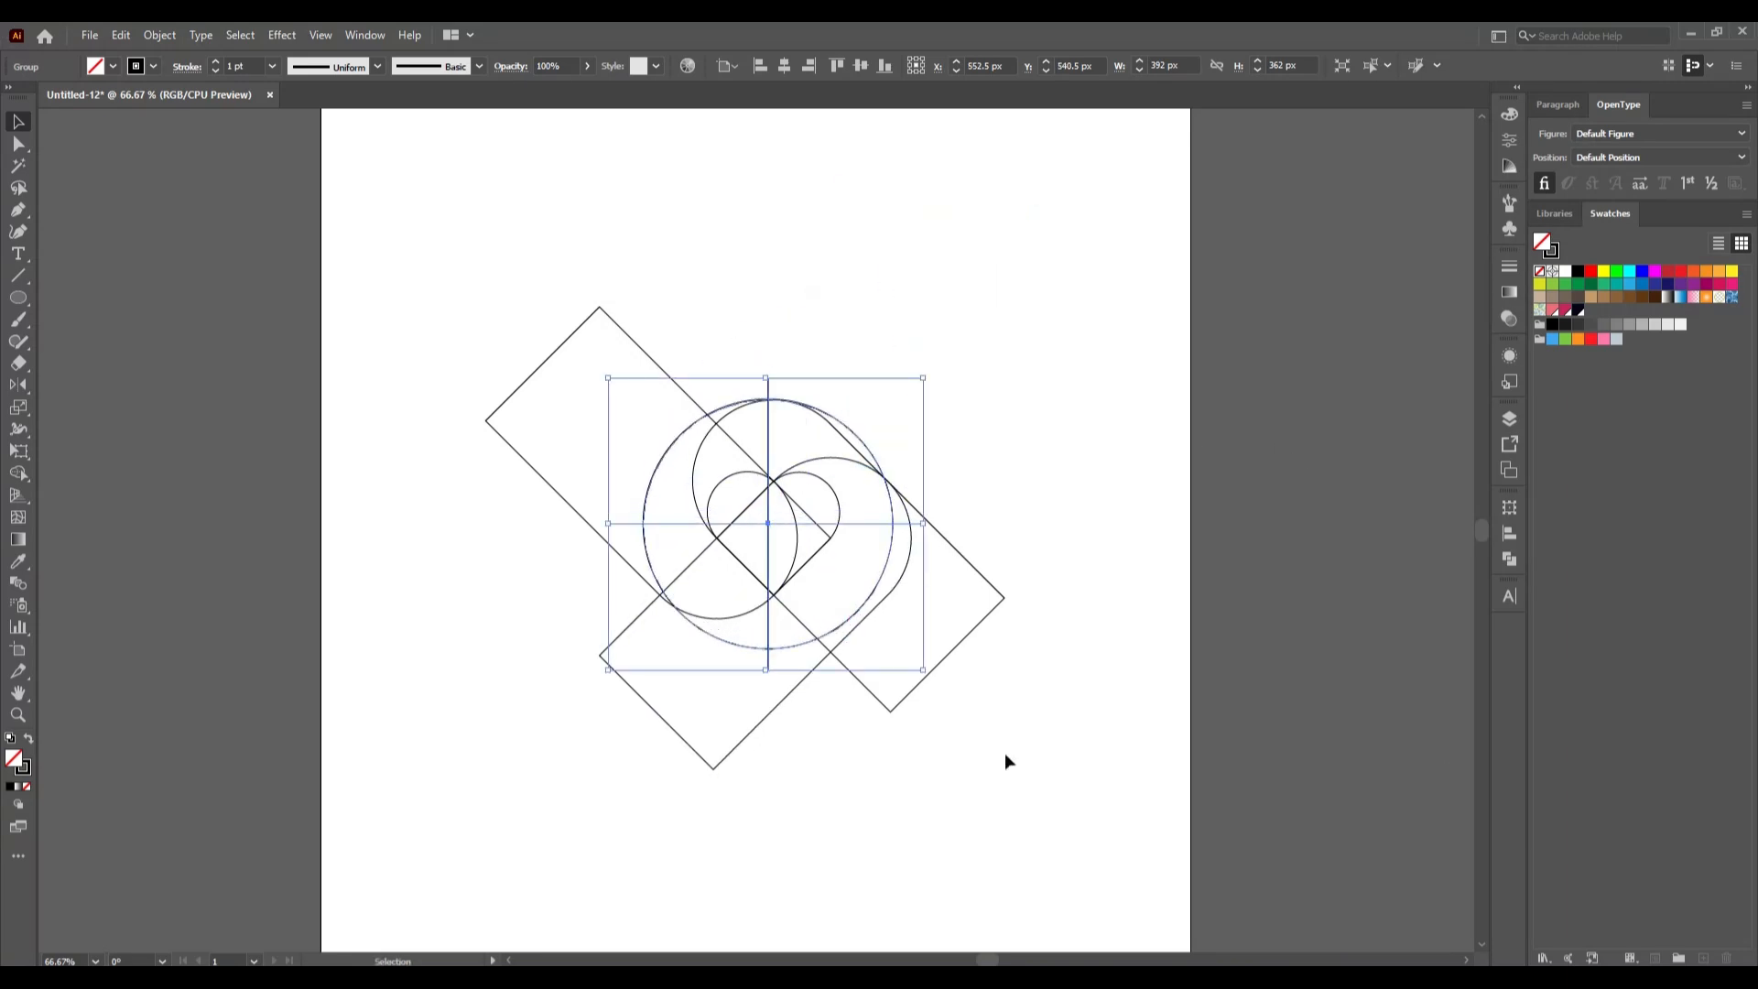
Step: Align the circle-and-lines group horizontally and vertically to the centre of the small heart
left_click(800, 568)
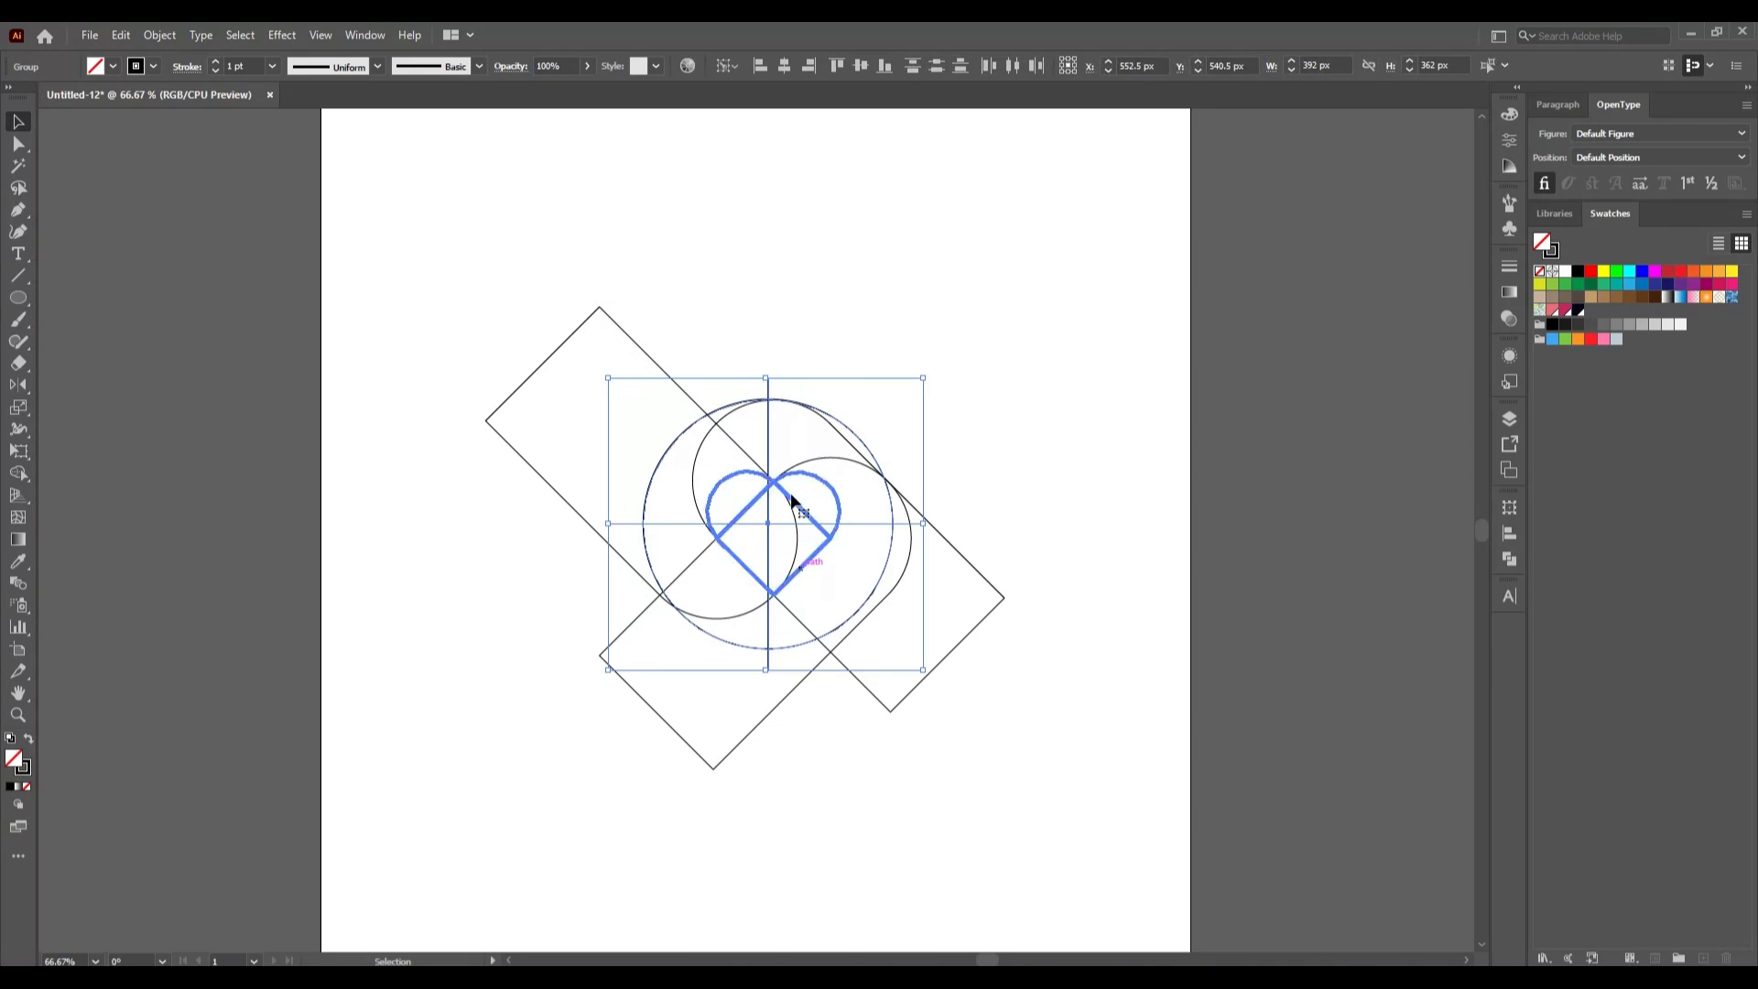
left_click(787, 68)
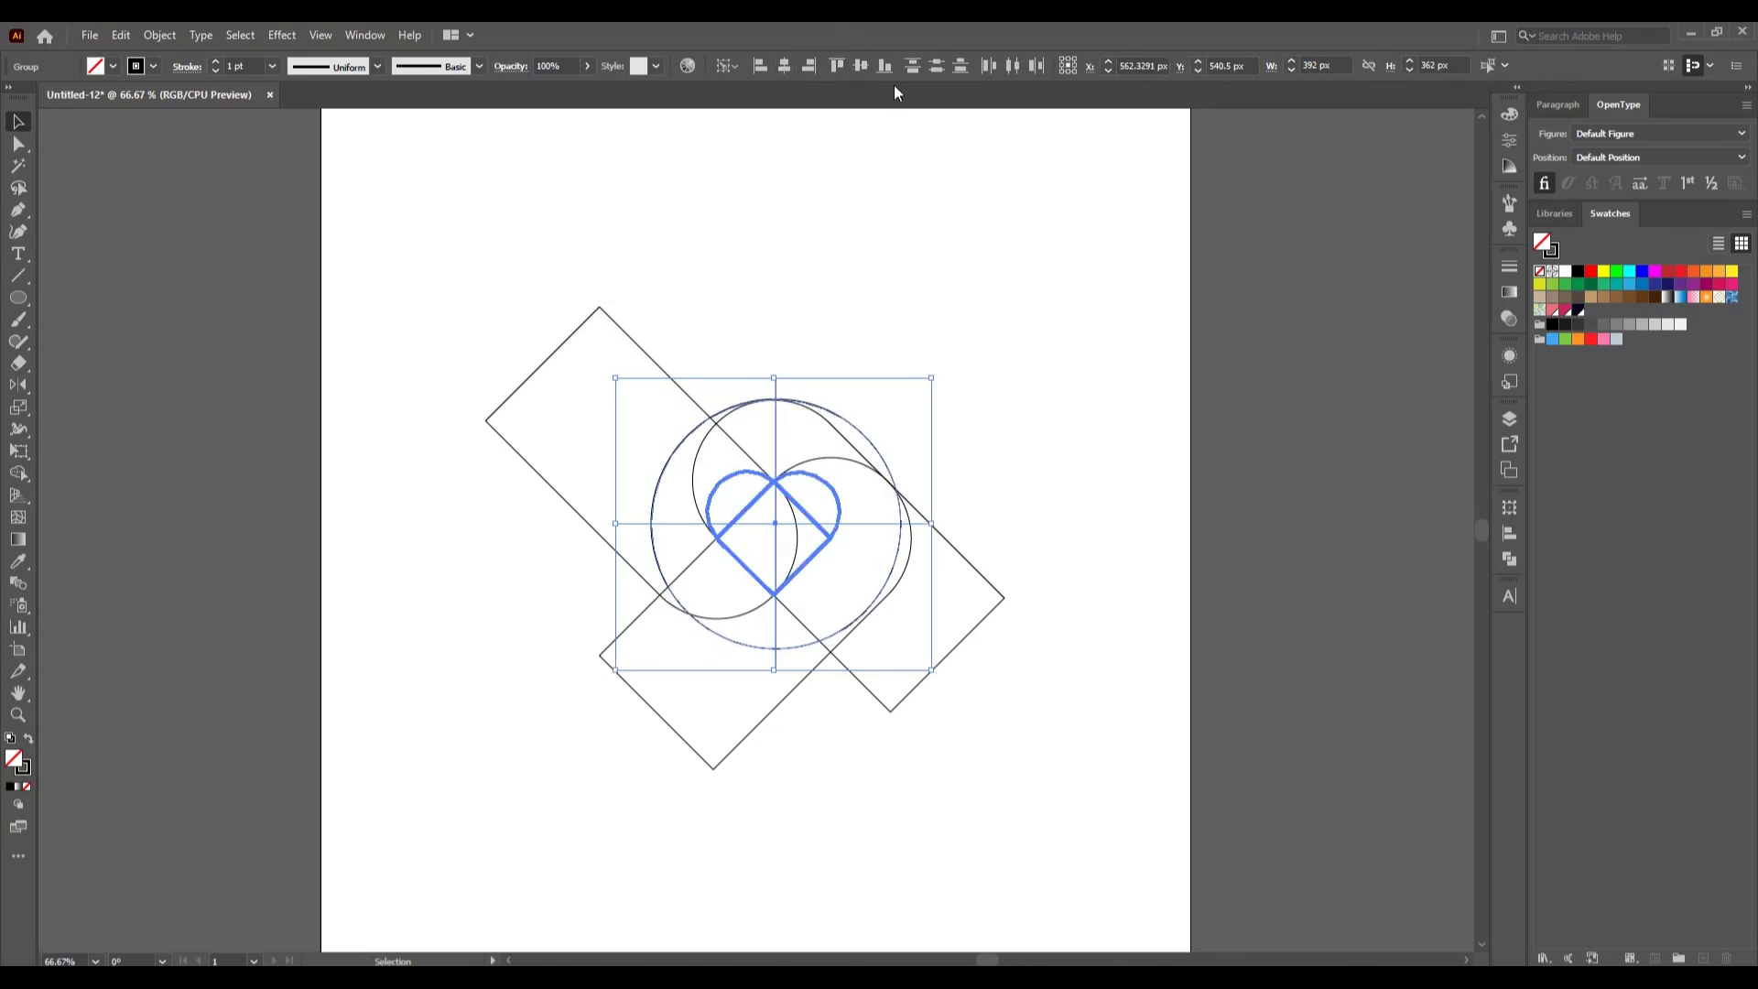
left_click(861, 67)
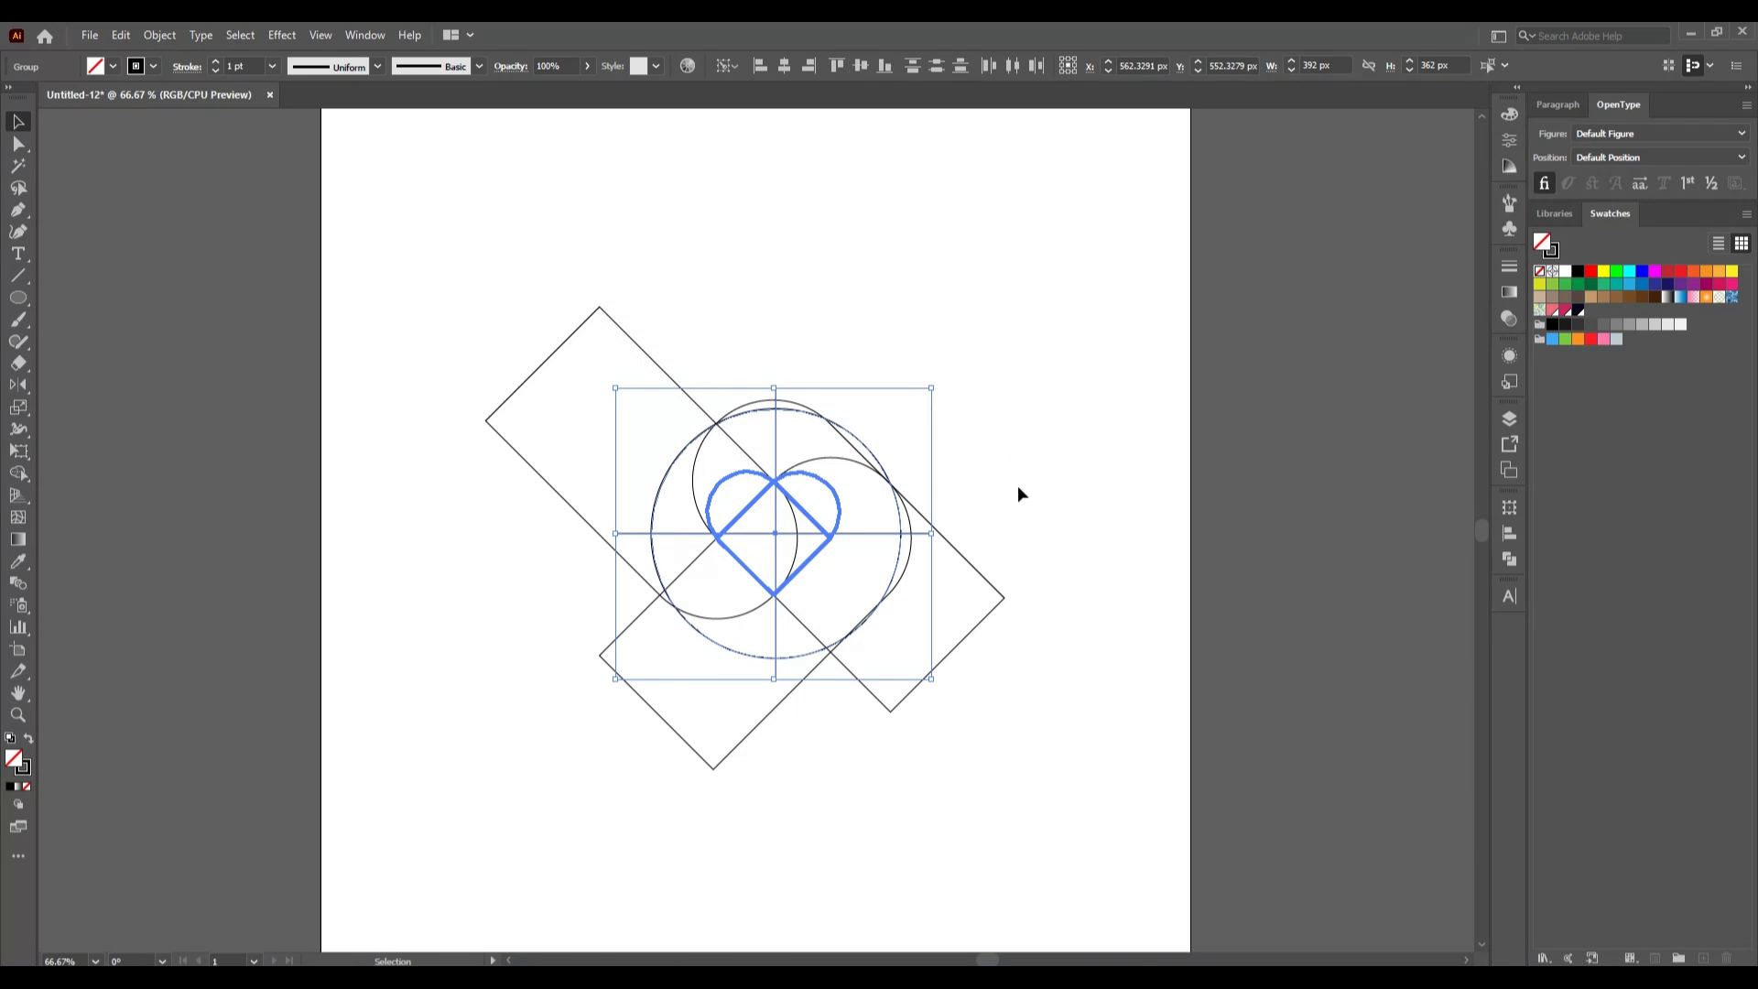
left_click(1011, 591)
Step: Enlarge the circle group slightly and proportionally from its centre so the circle reaches the outer curves of the large shapes
left_click(775, 659)
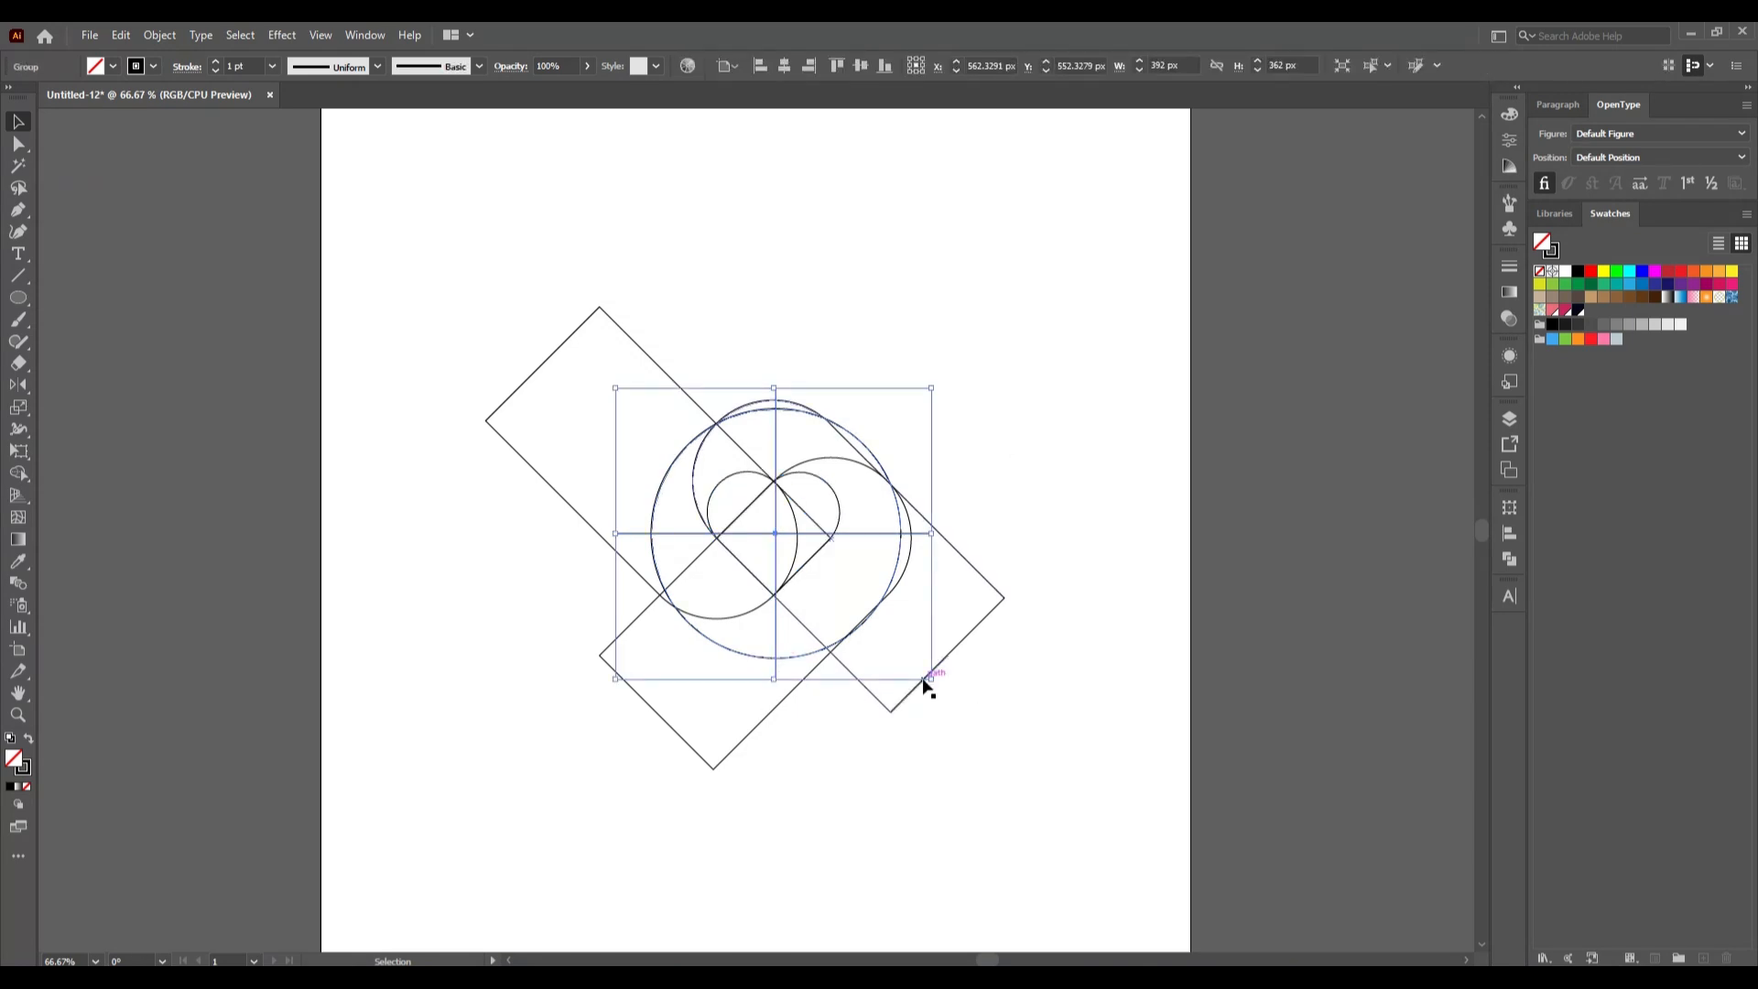
left_click_drag(932, 679, 945, 696)
left_click(946, 787)
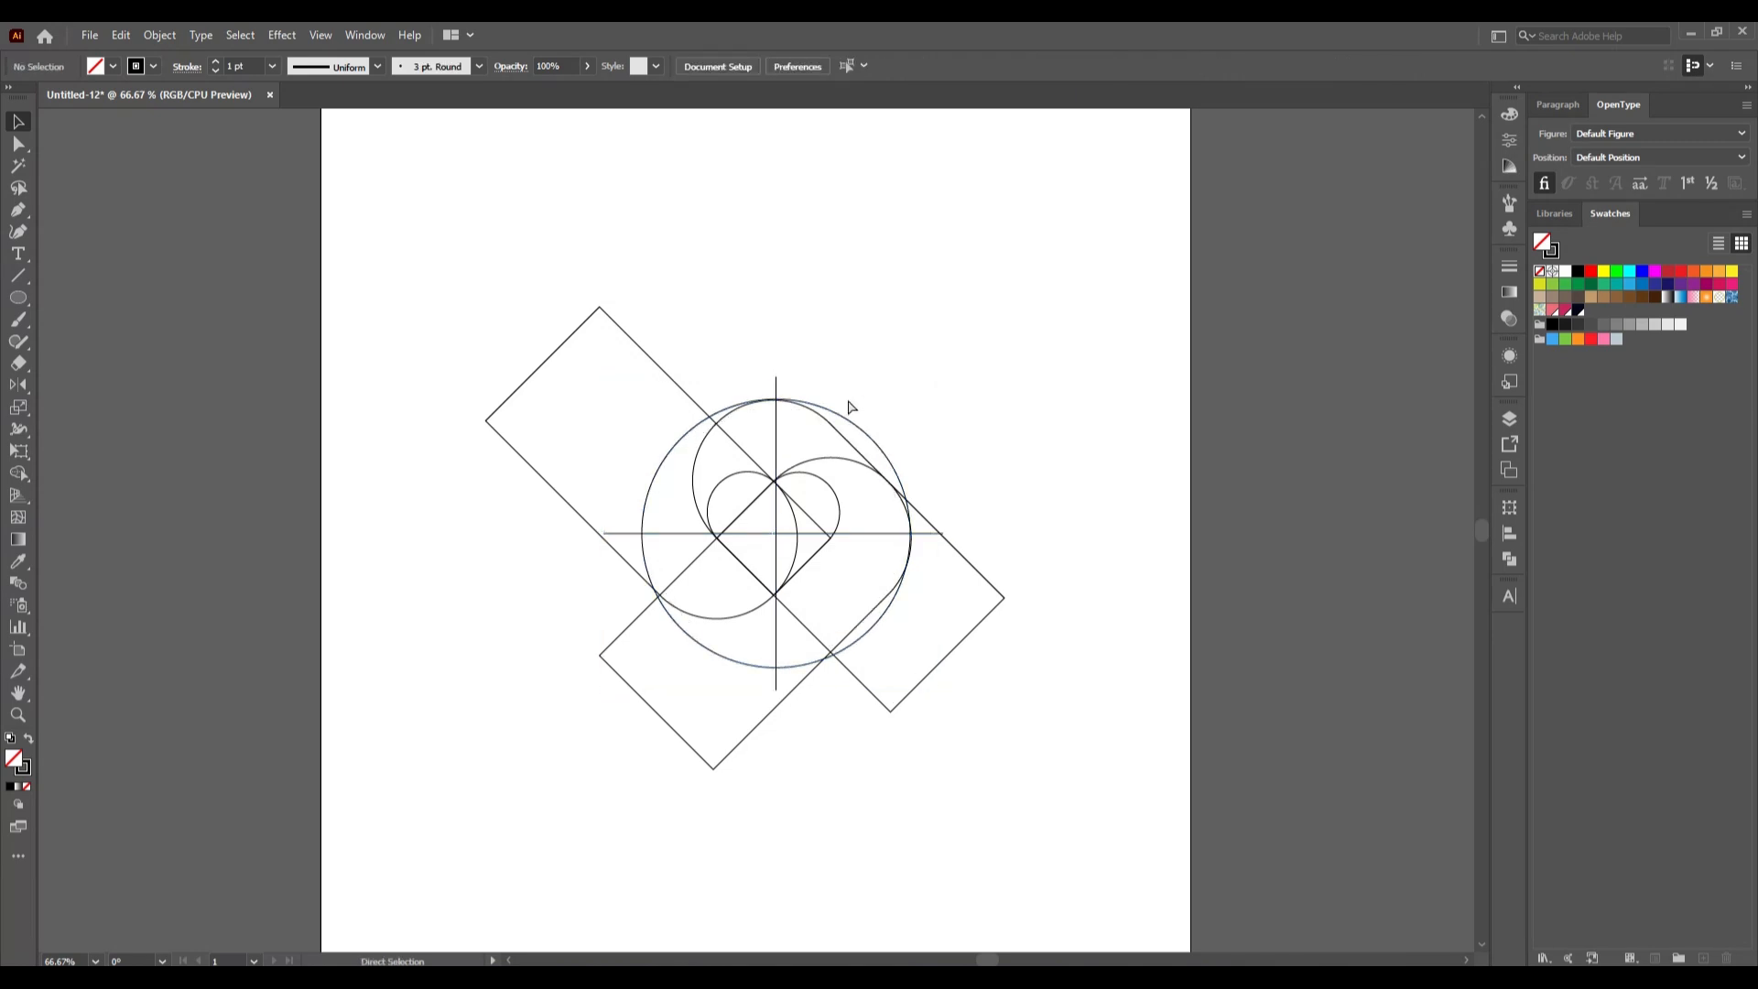
Step: Check the circle's fit against the outer curves in Outline view and fine-tune the group's size to about 421 × 389 px
scroll(797, 408, "up", 4)
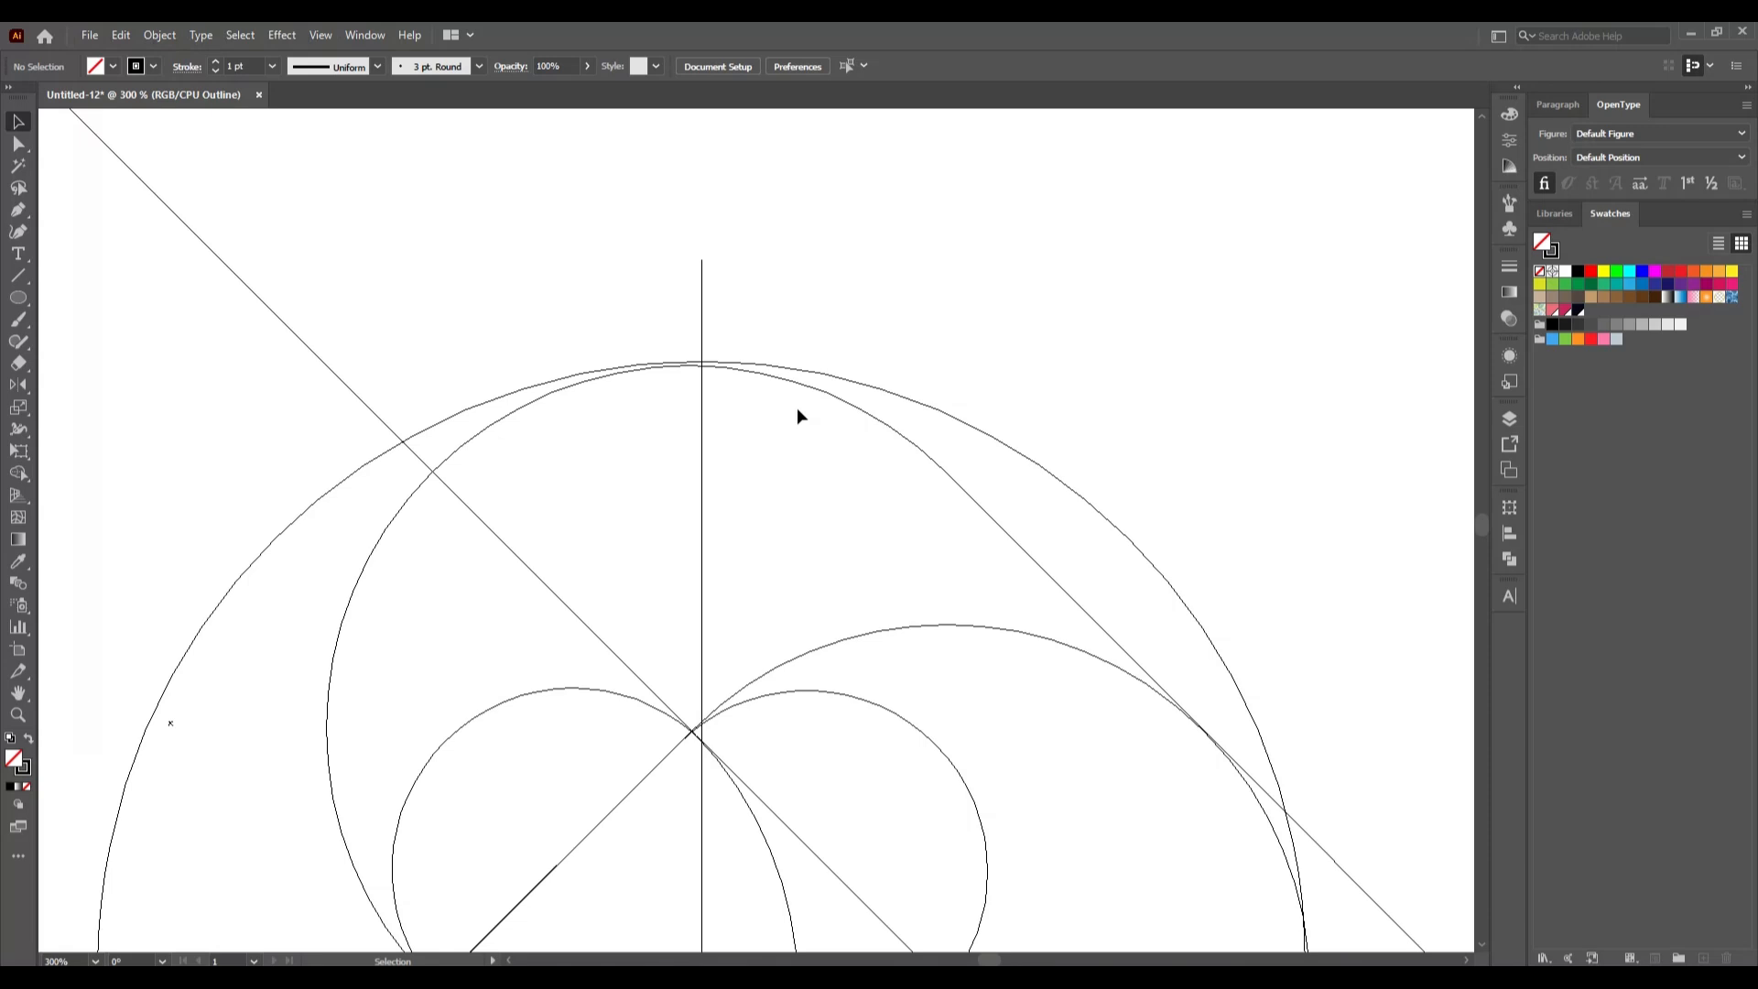
scroll(797, 408, "down", 3)
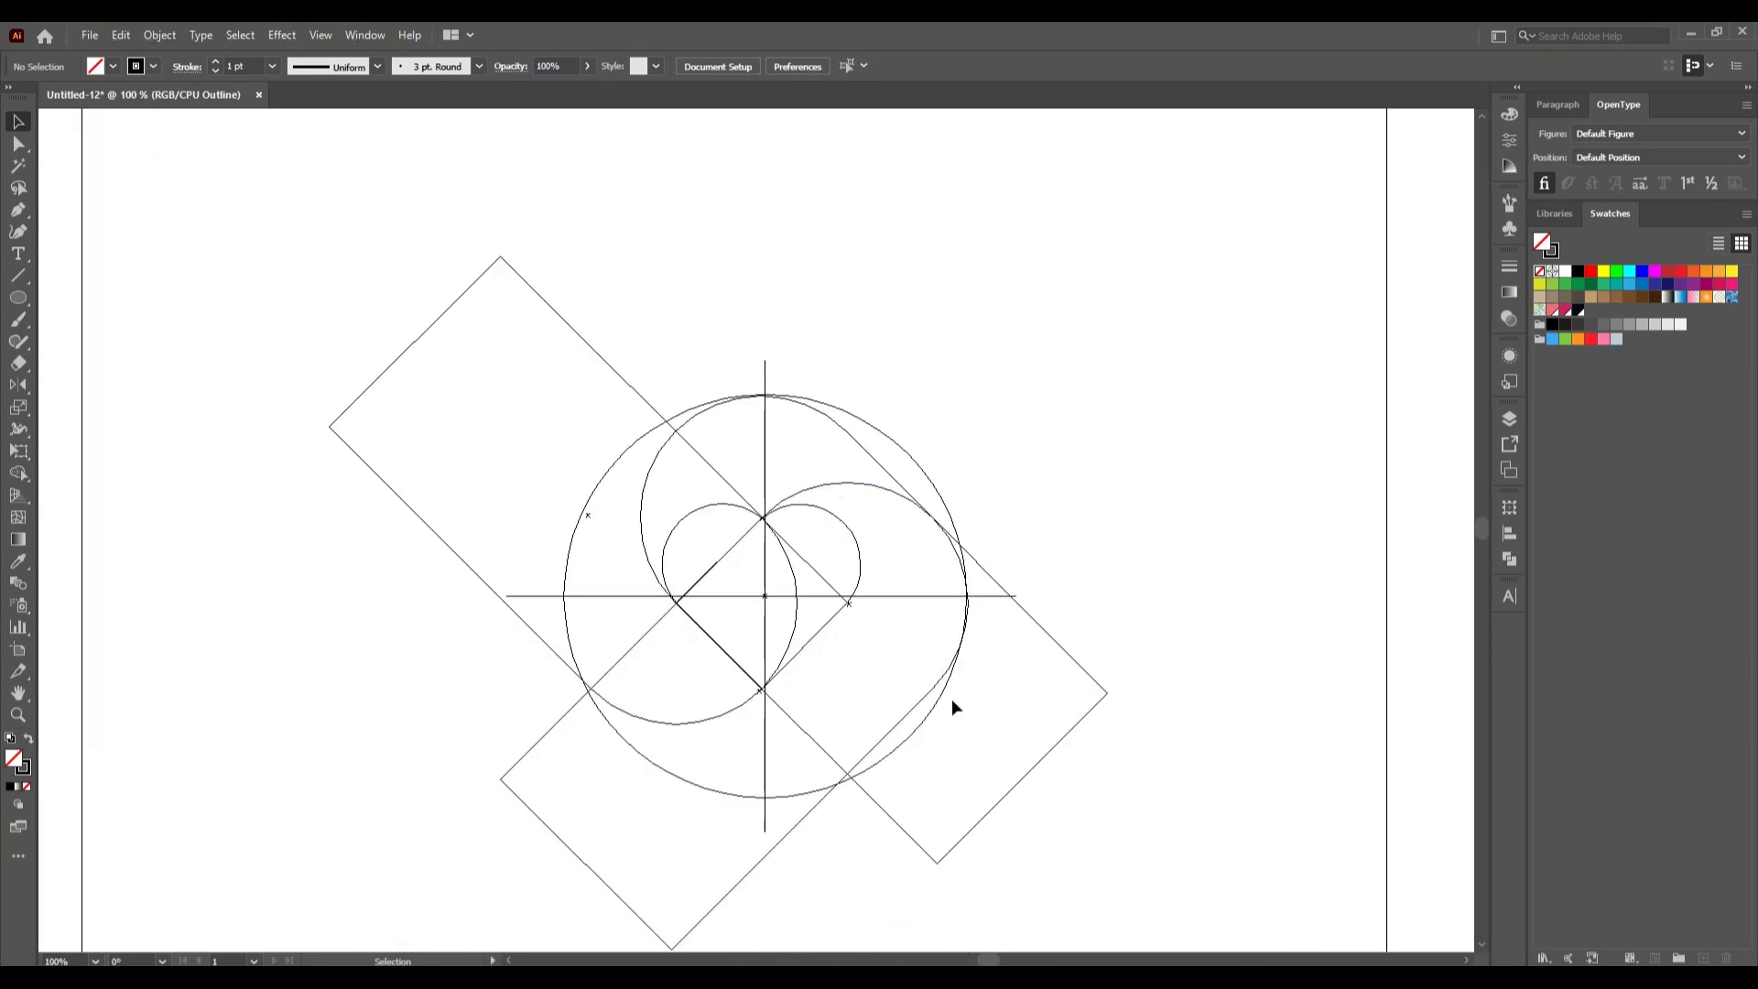
key("ctrl+y")
left_click(930, 723)
left_click_drag(1017, 835, 1014, 833)
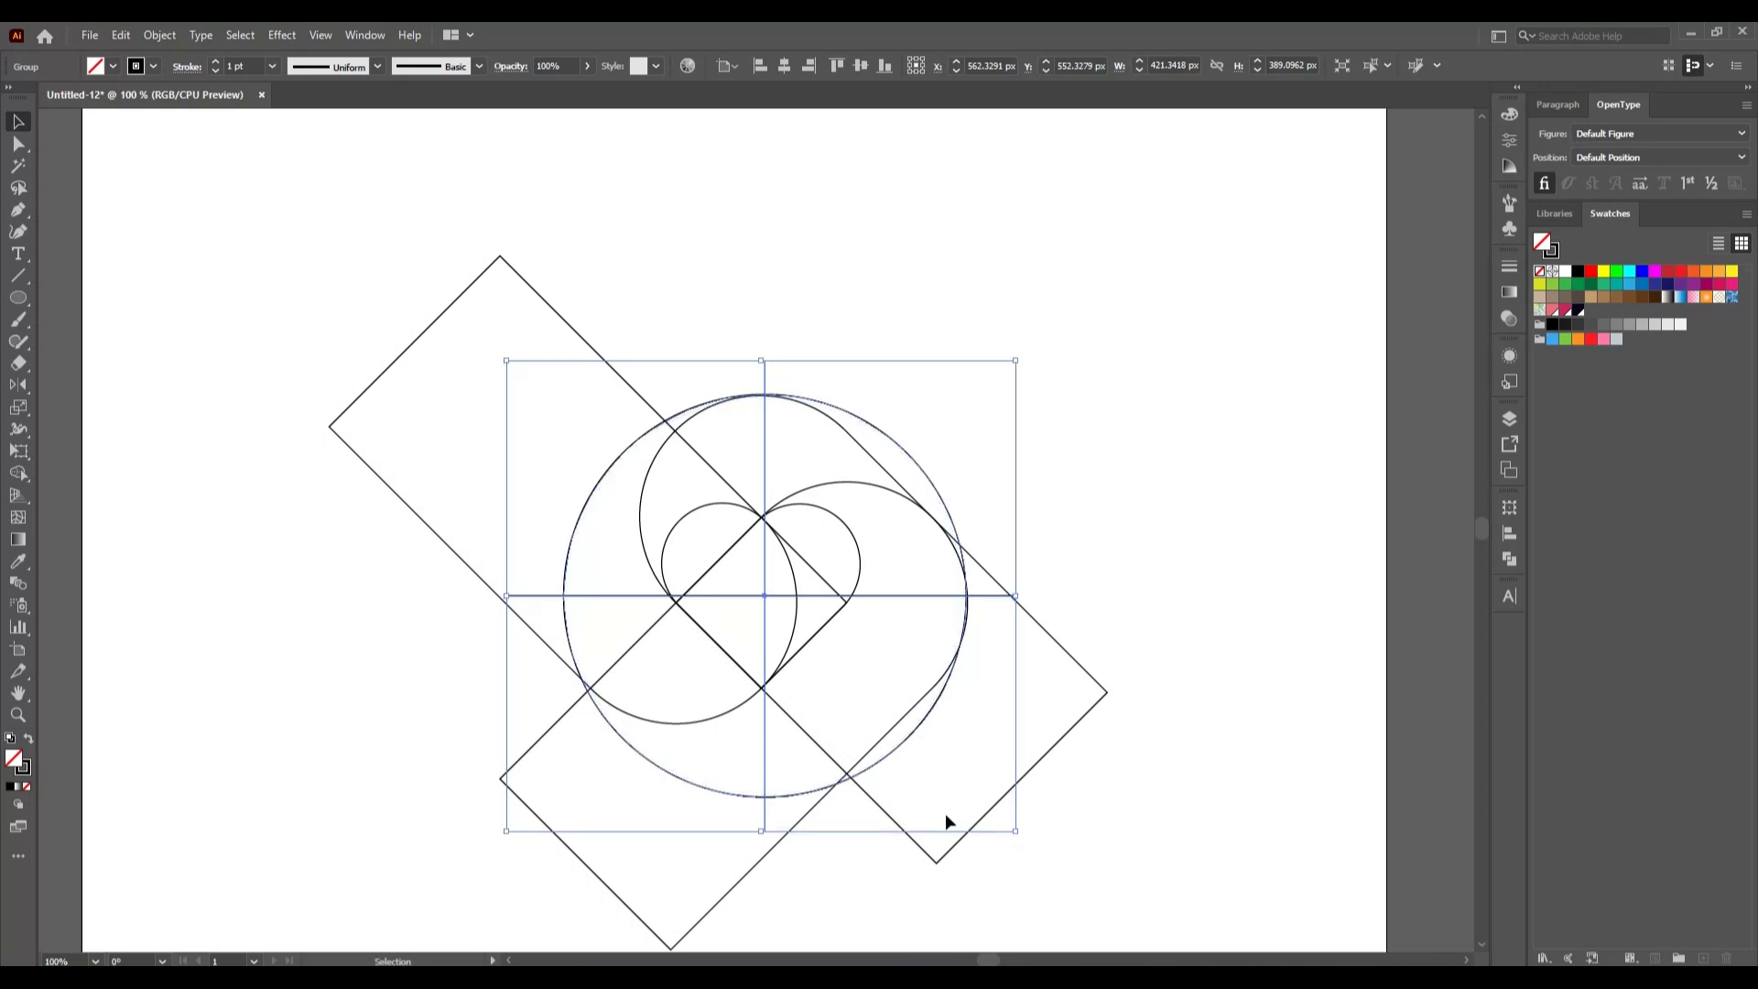
scroll(816, 654, "up", 3)
scroll(816, 702, "down", 4)
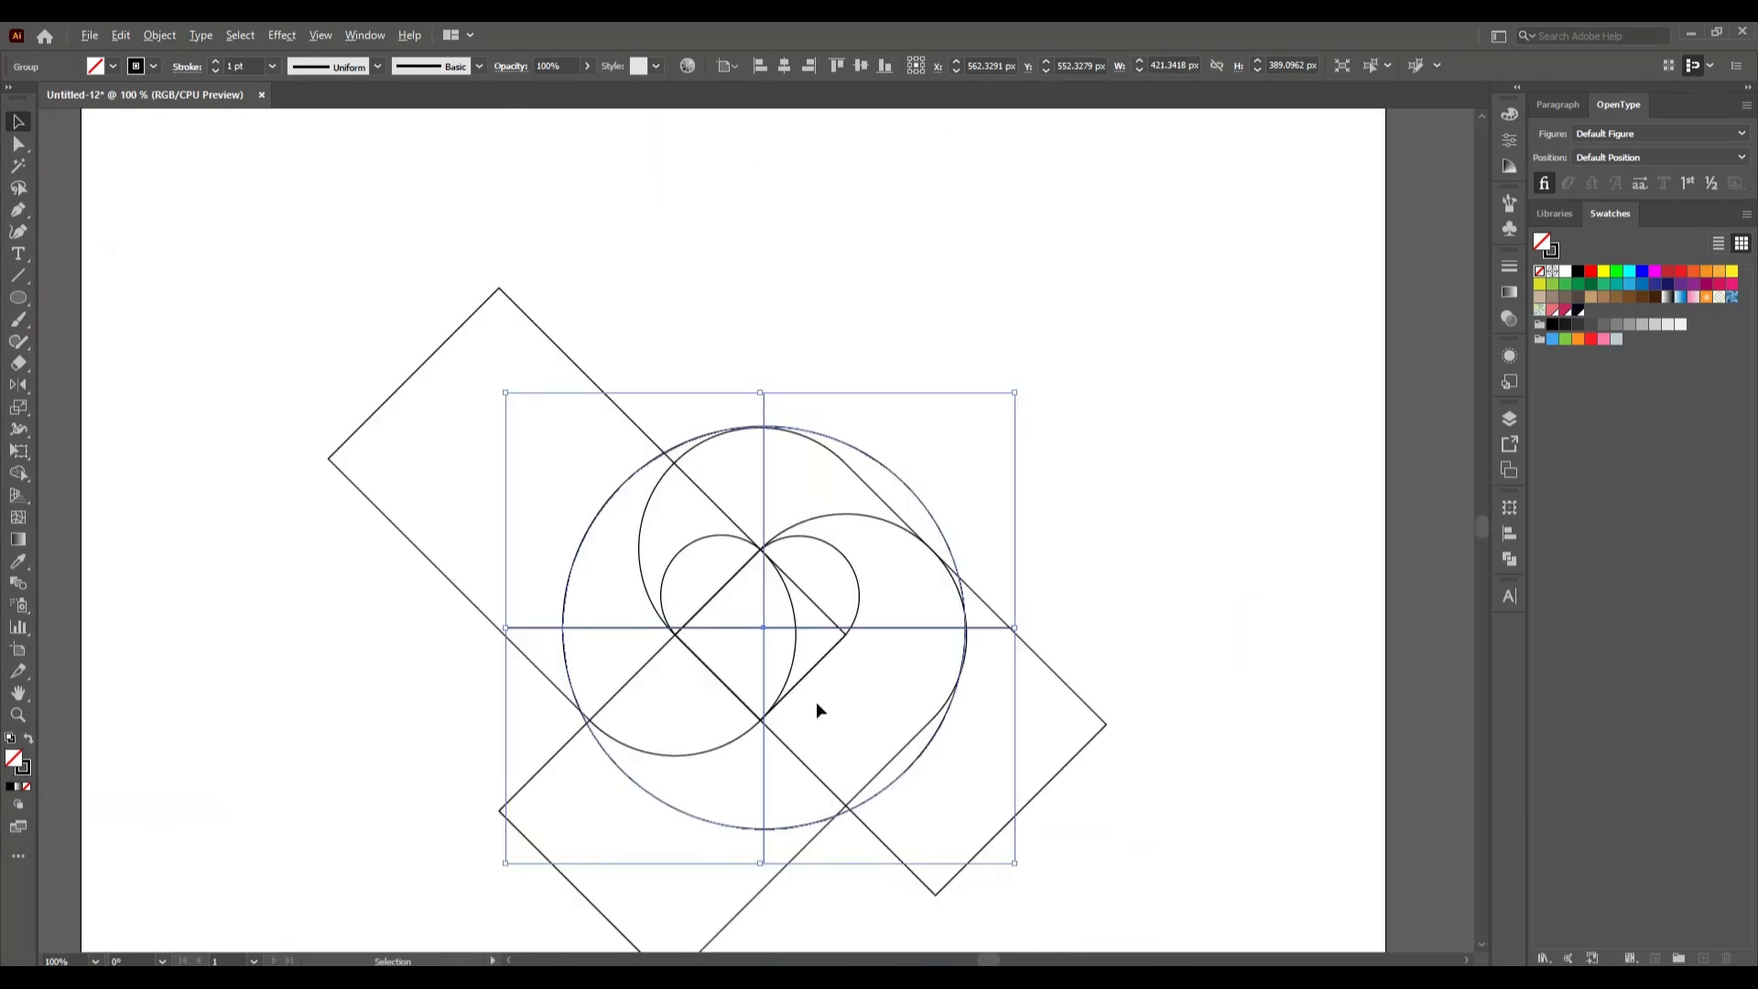
Step: Shrink the circle group proportionally from its centre to about 411 × 379 px
scroll(834, 733, "down", 1)
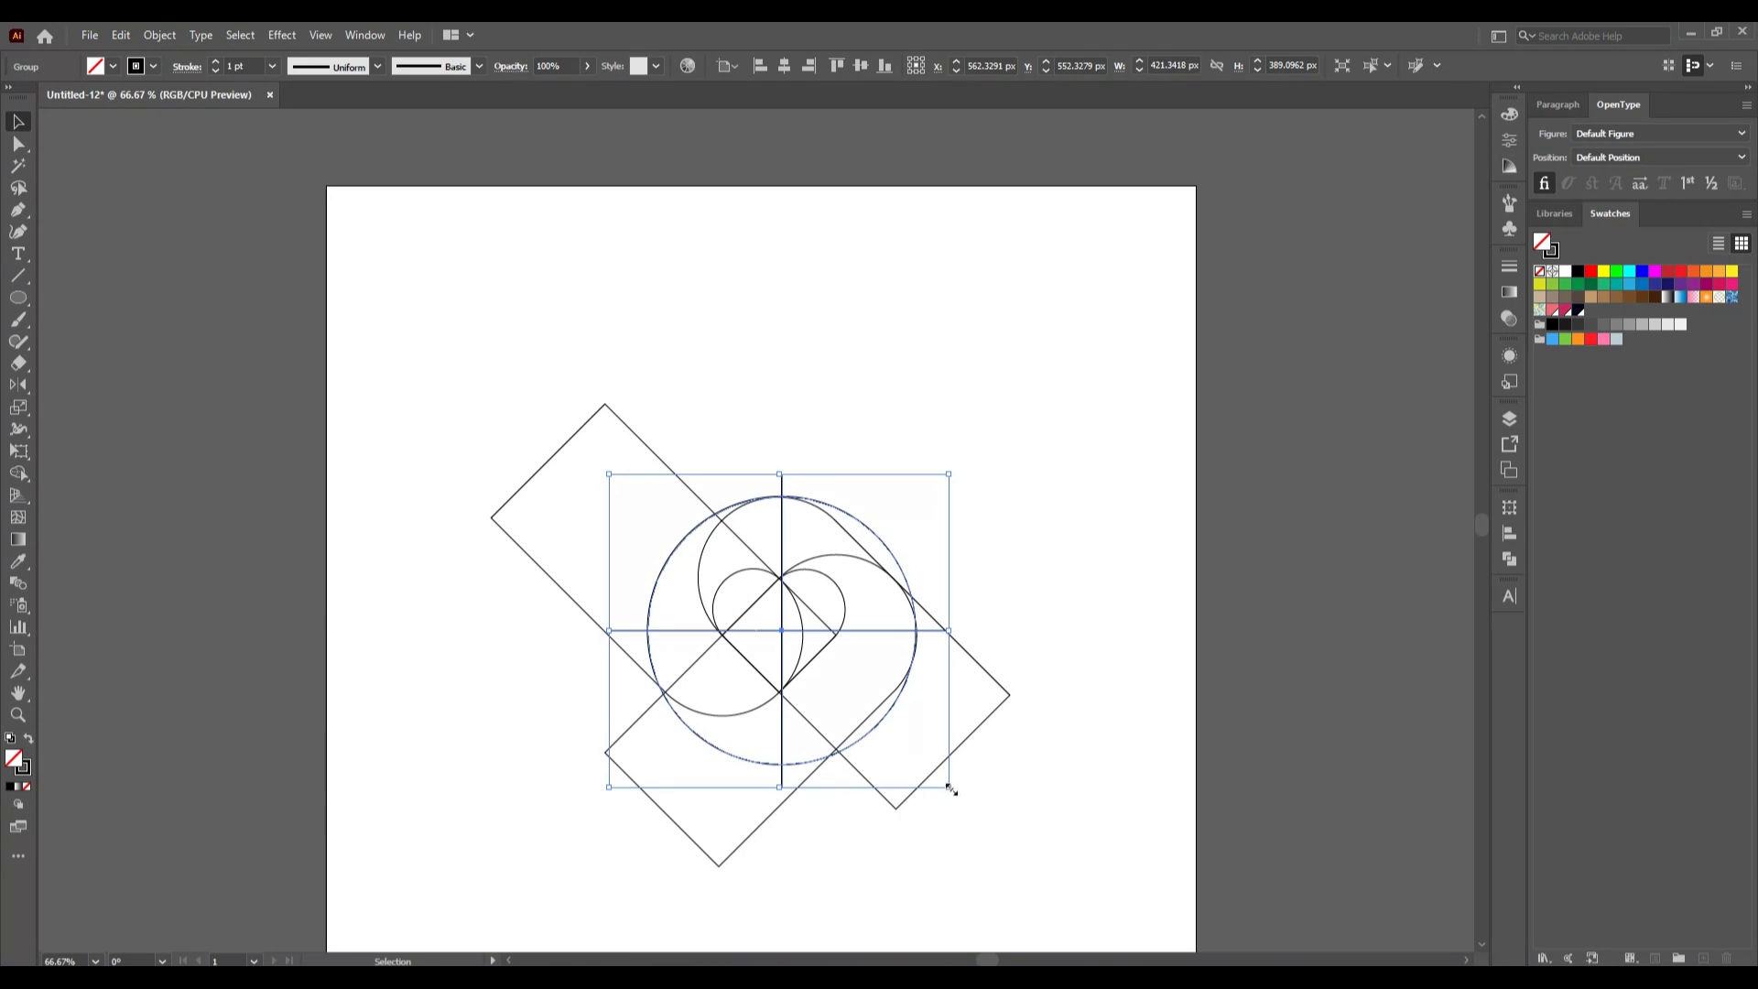
left_click_drag(949, 788, 946, 787)
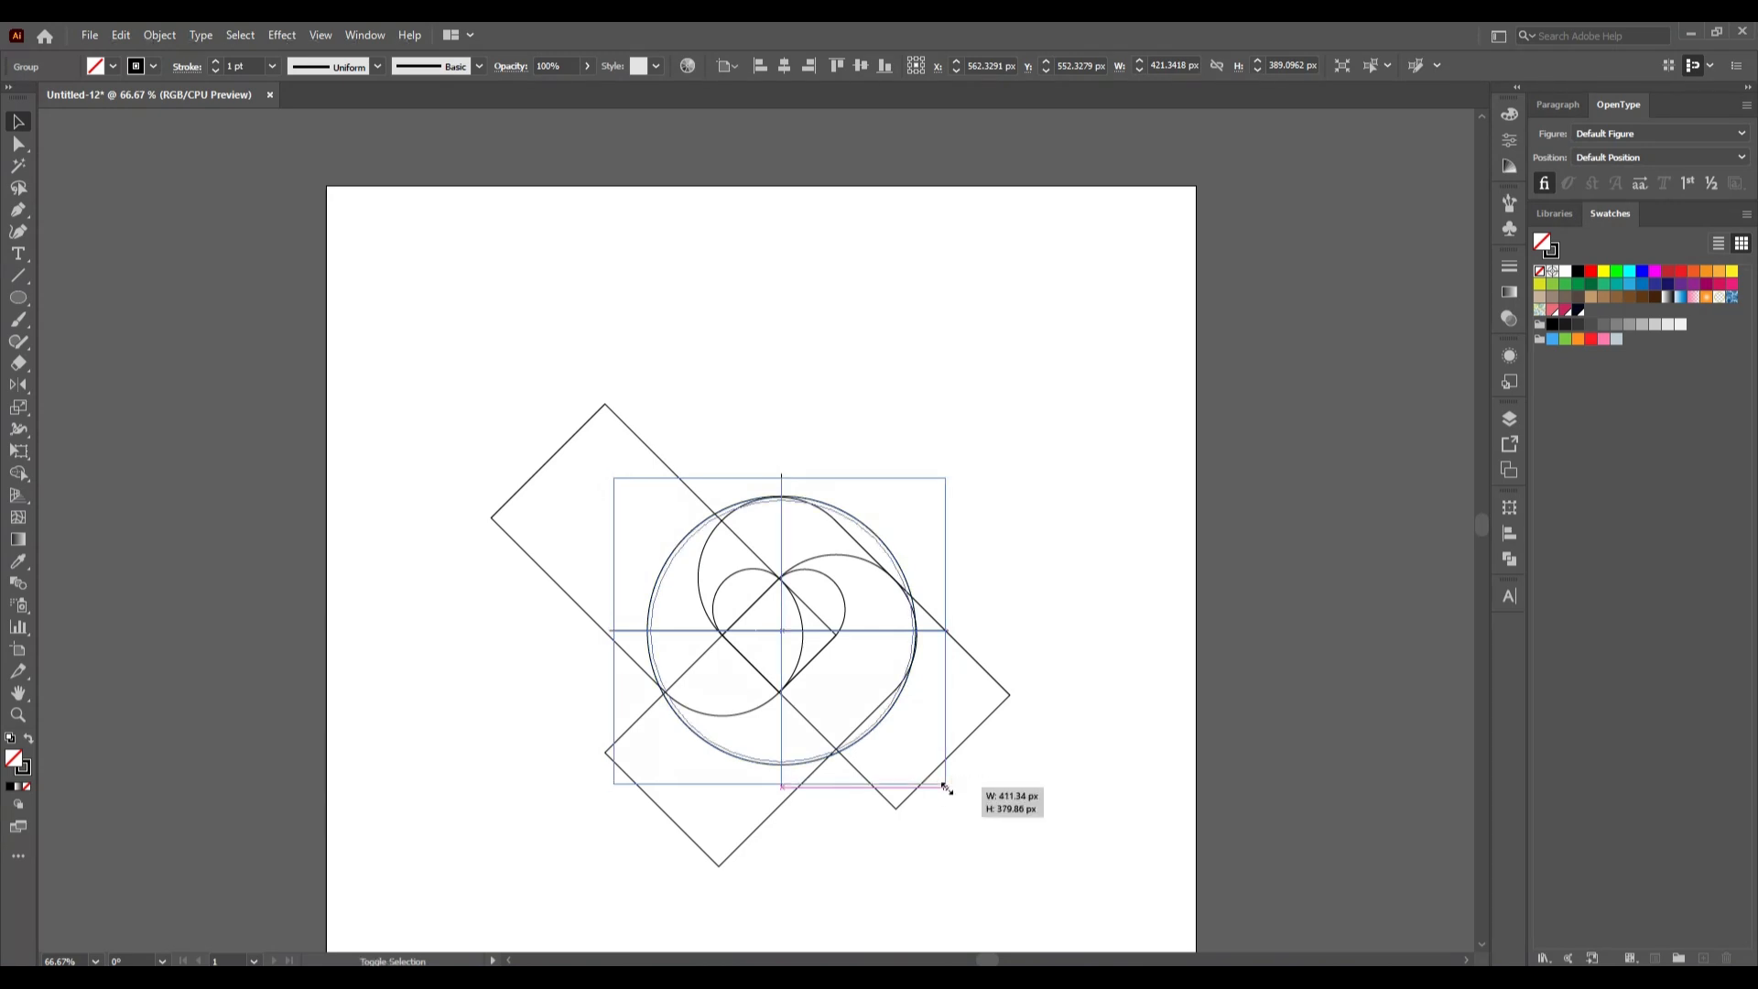
left_click_drag(945, 788, 947, 789)
left_click(969, 810)
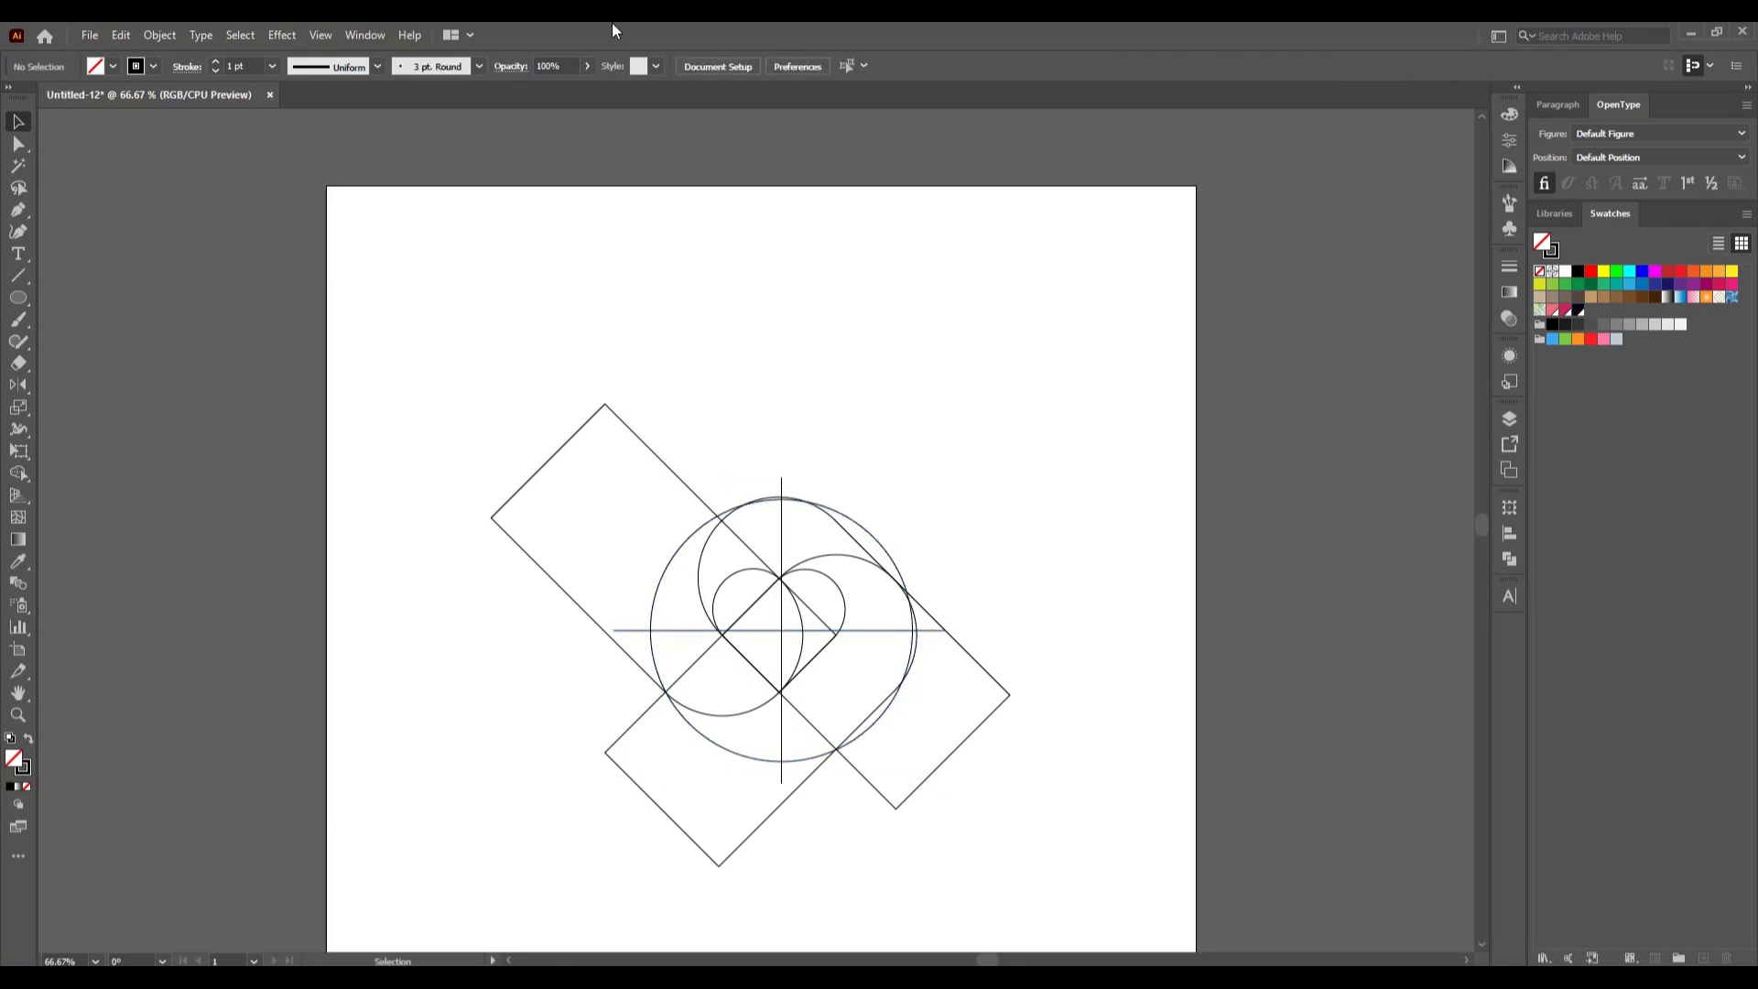
left_click(867, 734)
left_click_drag(948, 788, 946, 786)
Step: Enlarge the circle group slightly and proportionally from its centre so the circle meets the top curve of the large shape
scroll(827, 647, "up", 2)
scroll(844, 676, "down", 3)
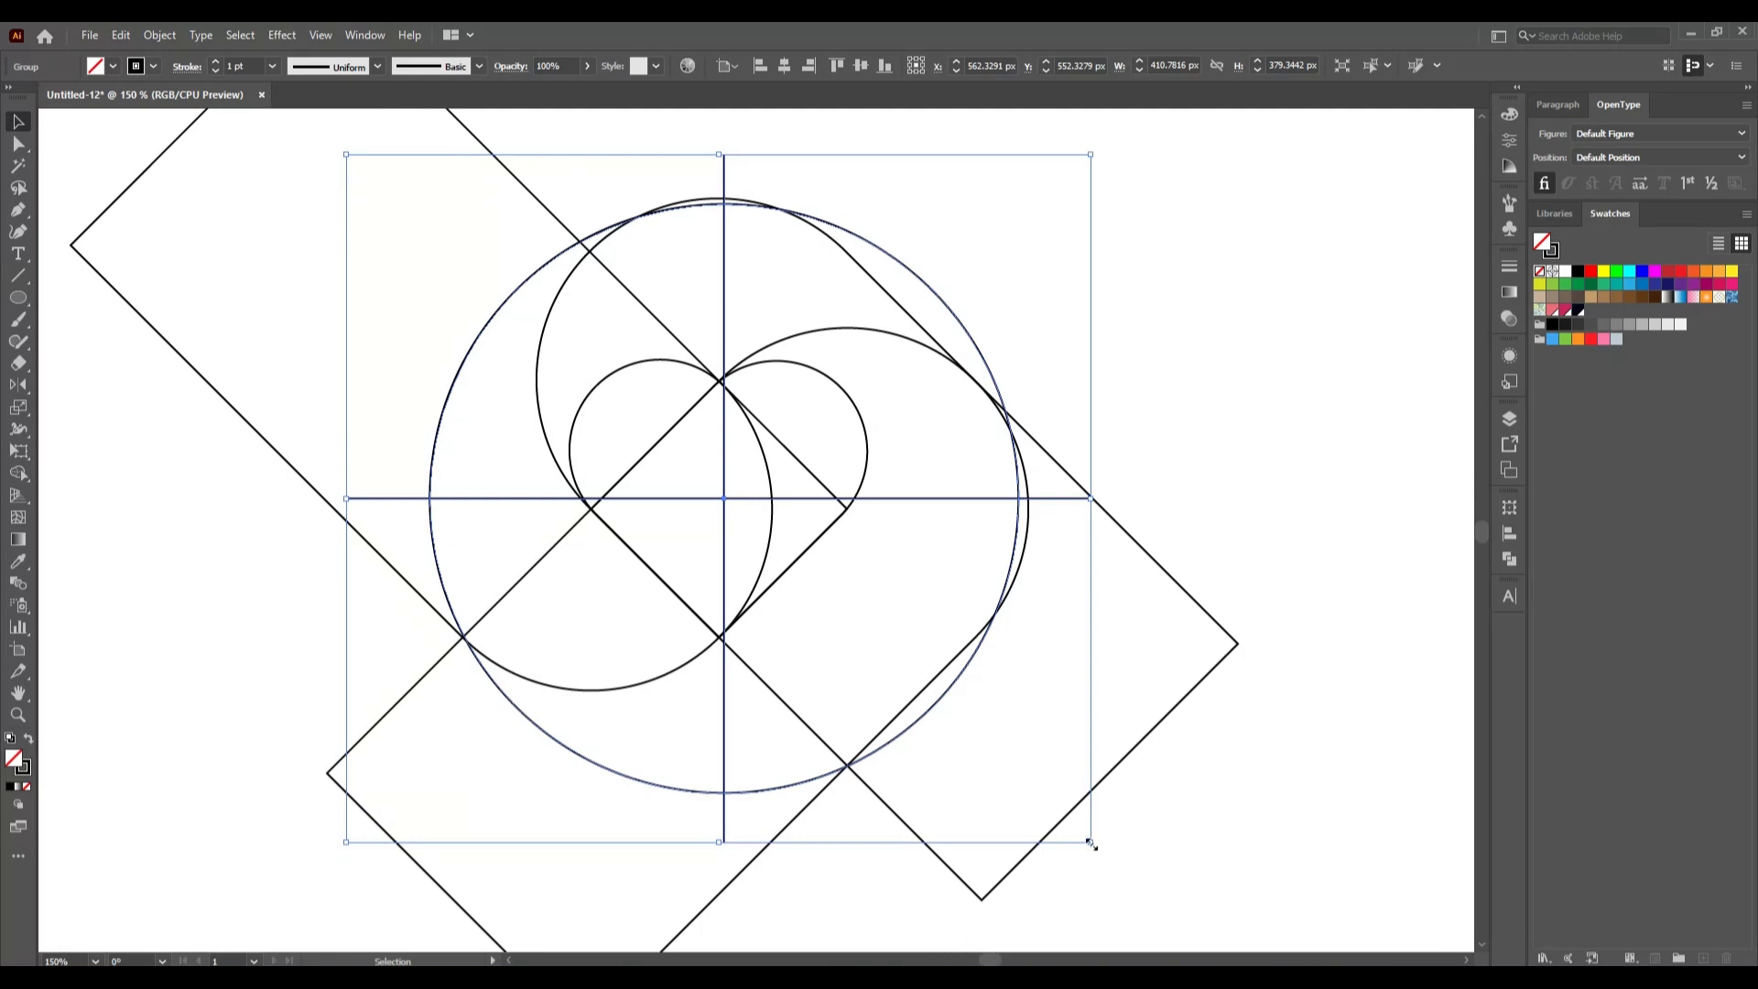
left_click_drag(1090, 843, 1097, 847)
left_click(1188, 420)
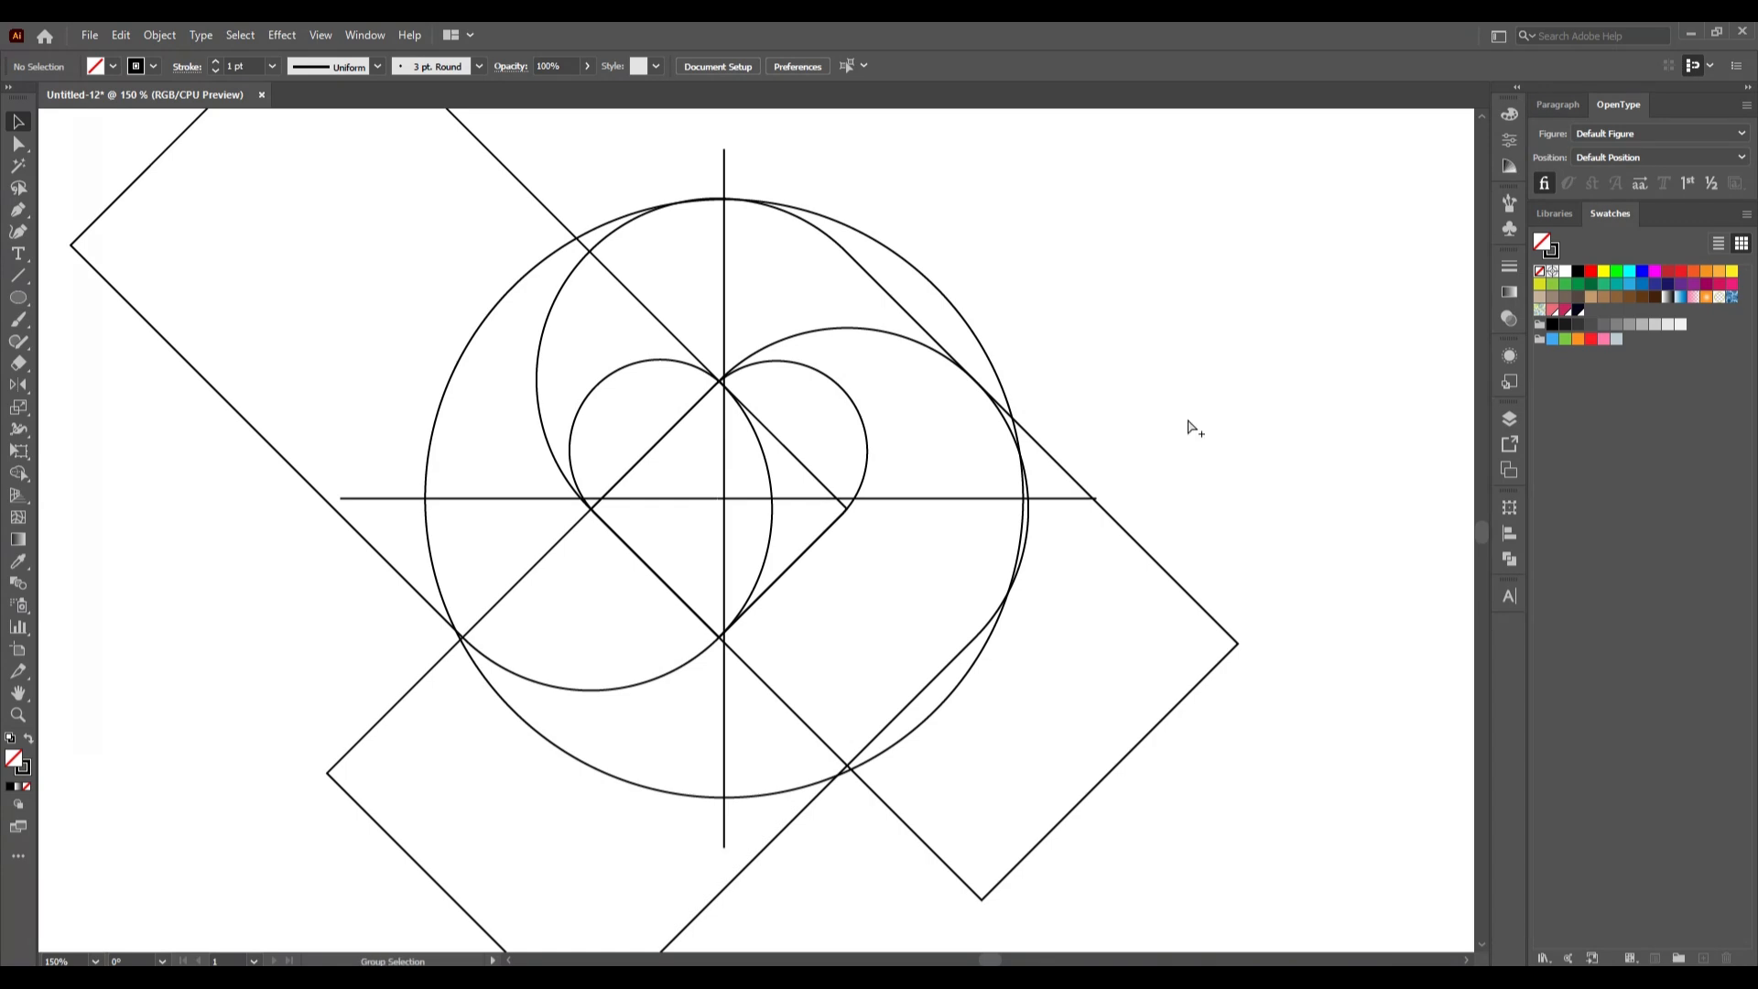
Step: Select all the construction shapes and set a black fill for the Shape Builder tool
key("ctrl+0")
left_click_drag(522, 283, 1007, 755)
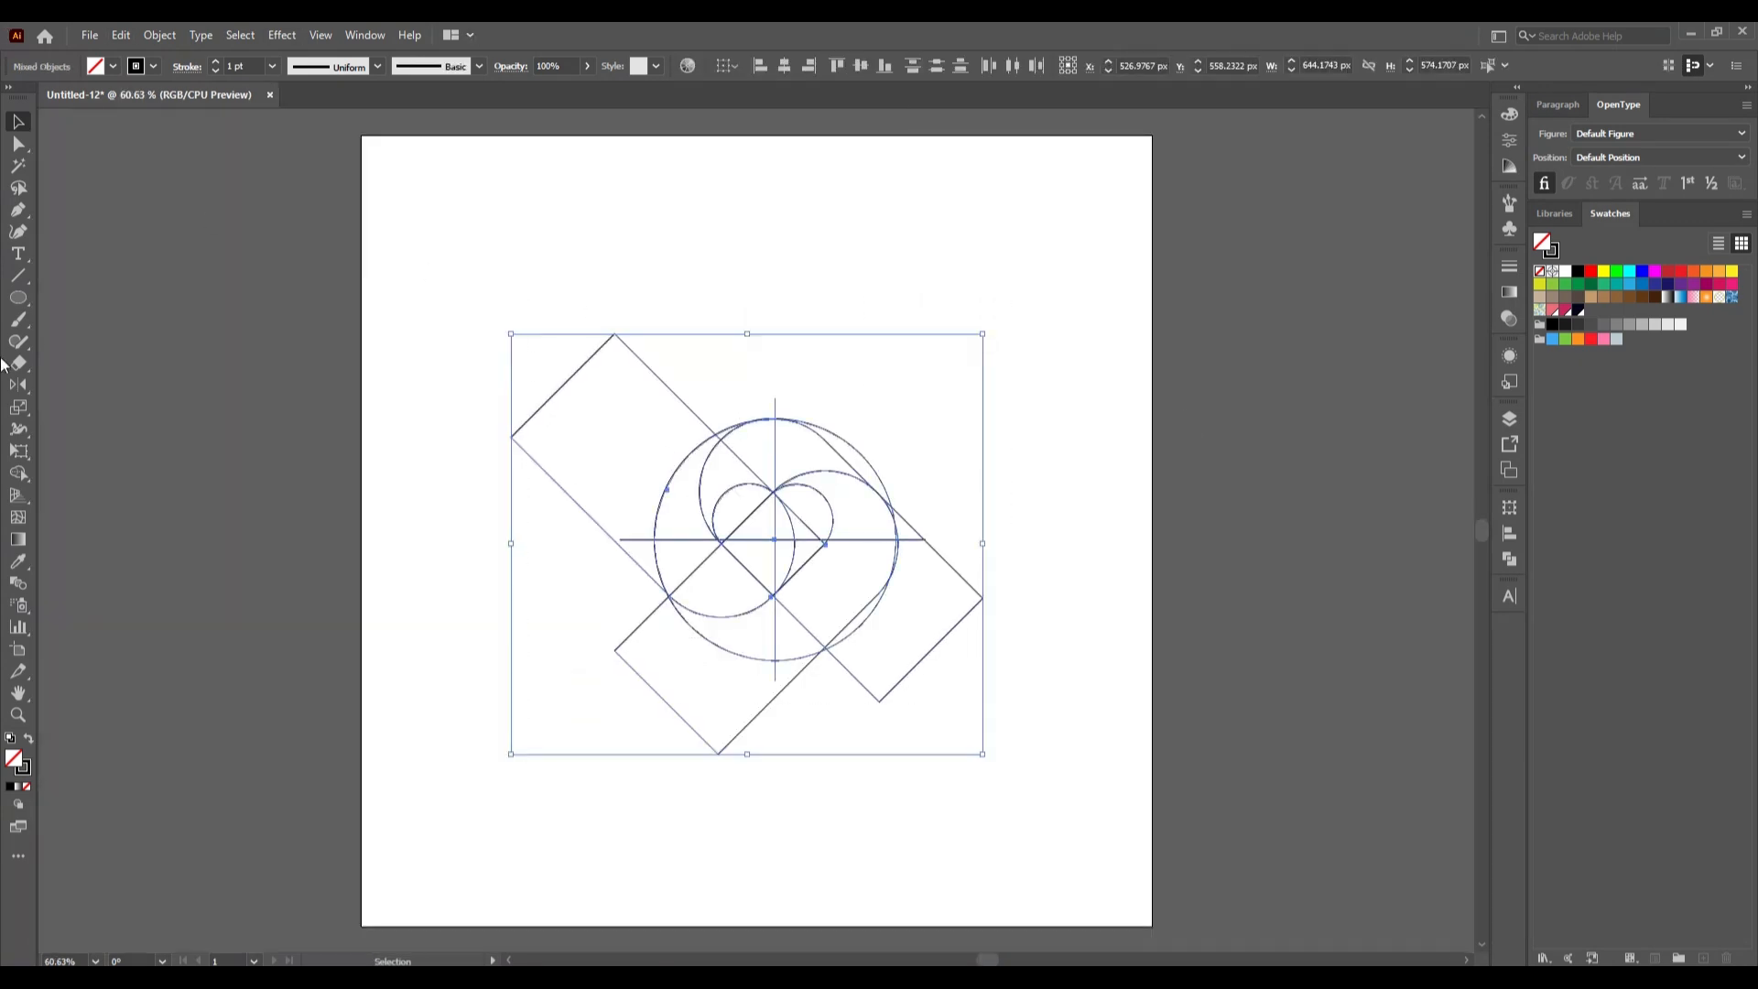
left_click(18, 473)
left_click(112, 66)
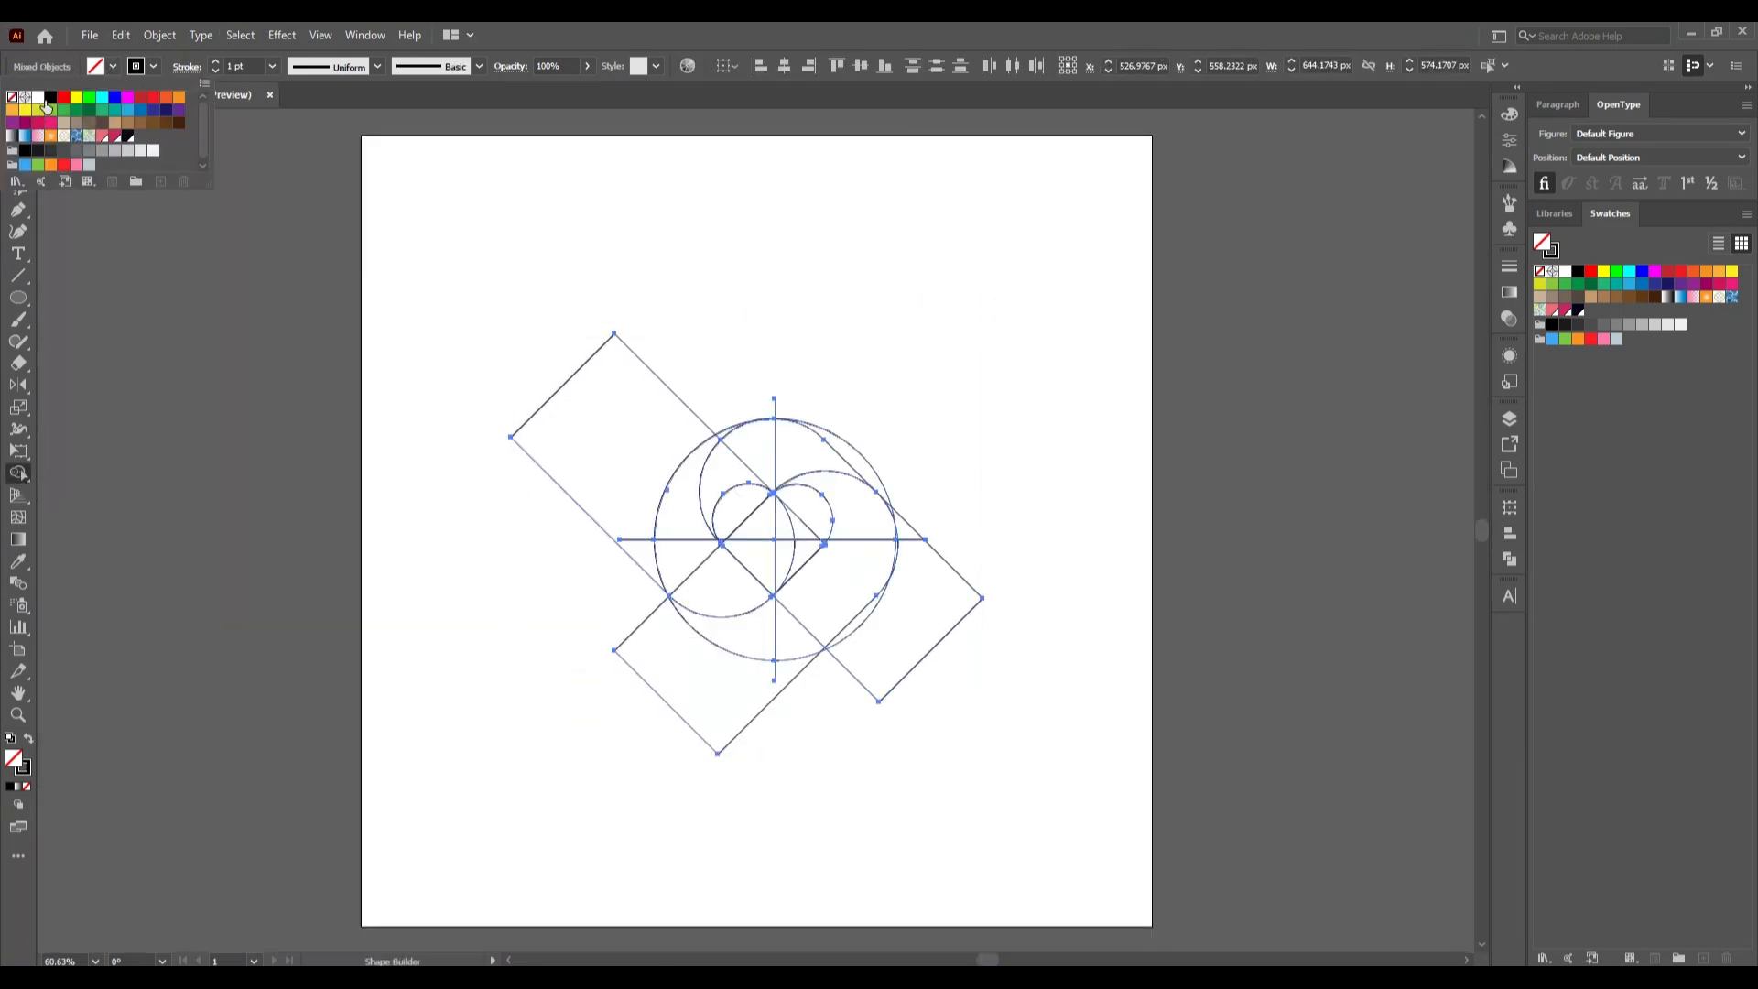
left_click(37, 97)
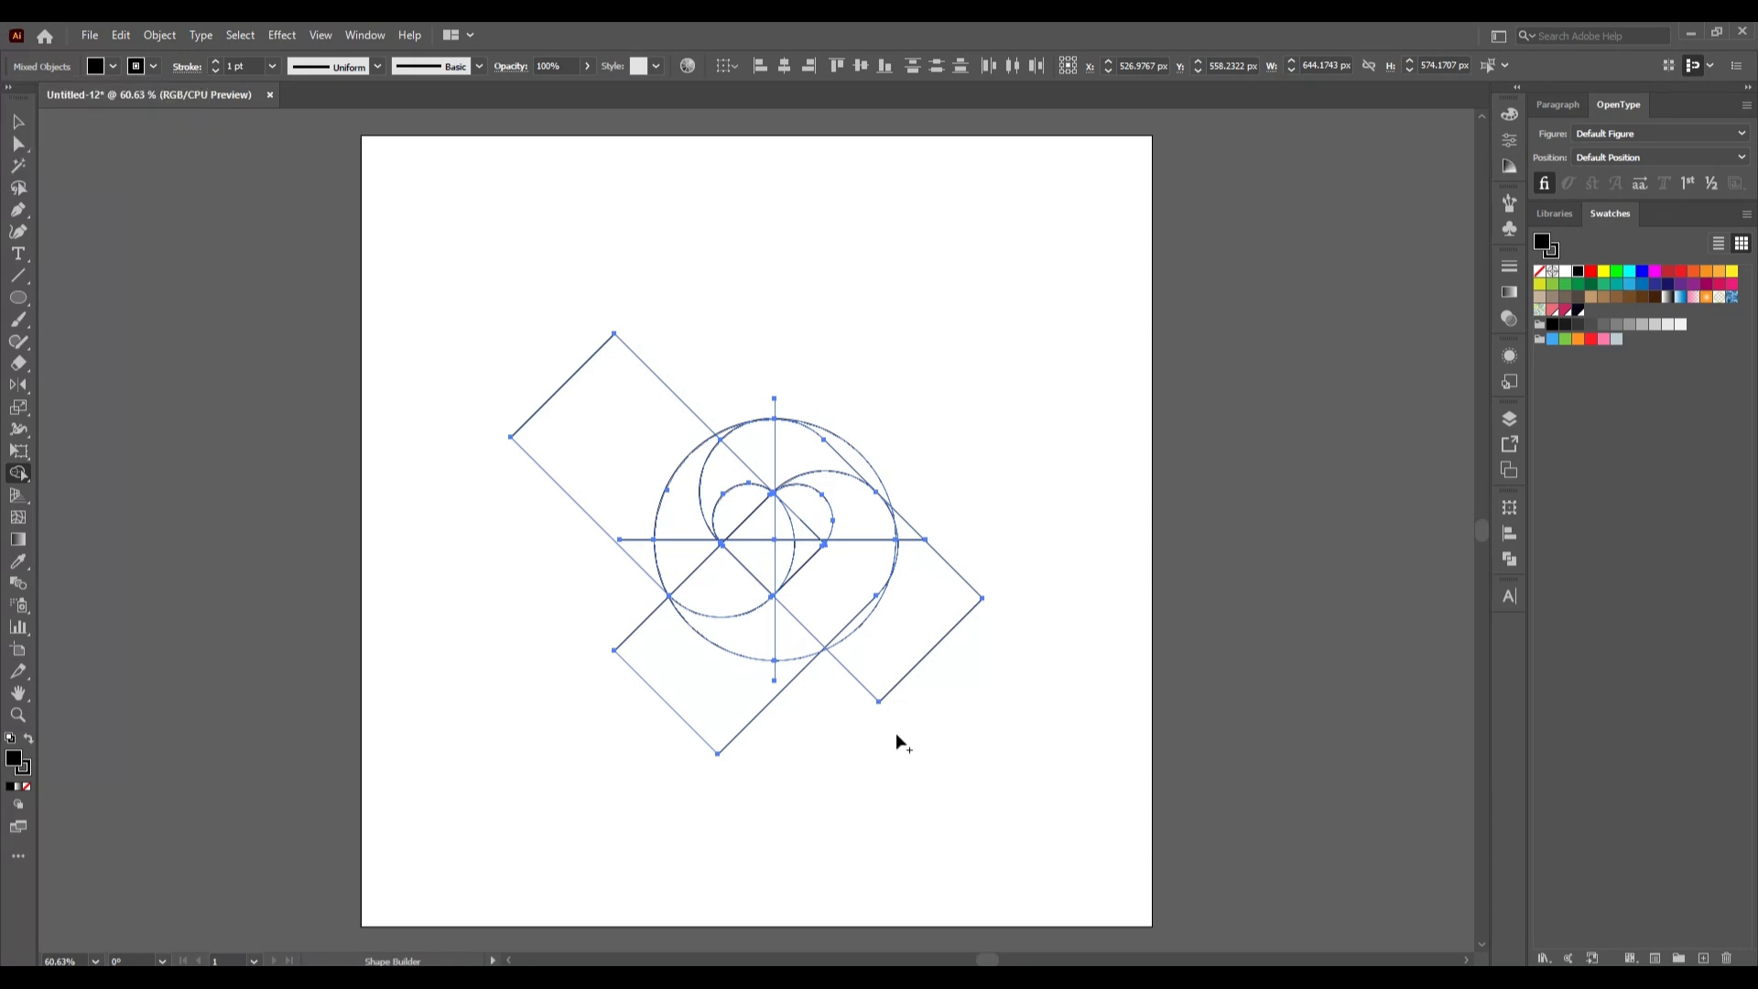
Step: Merge the regions between the circle and the heart's left side into one black crescent with the Shape Builder
mouse_move(725, 589)
left_mouse_down()
mouse_move(683, 544)
mouse_move(702, 477)
left_mouse_up()
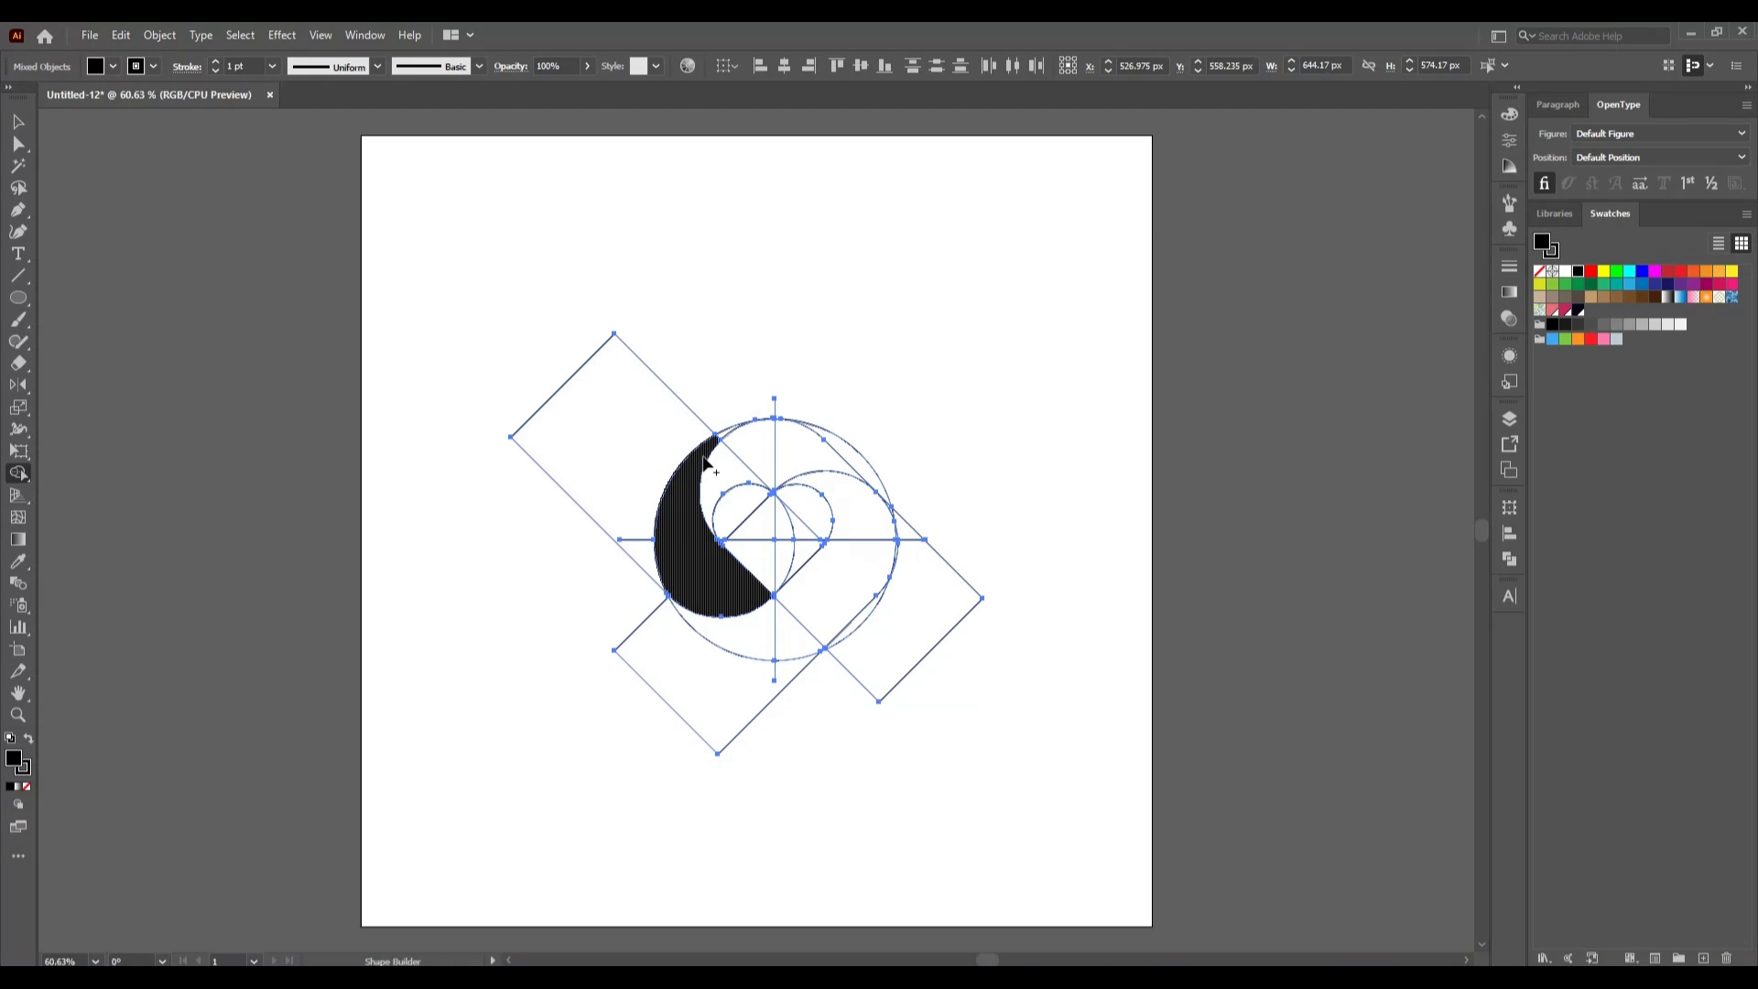
scroll(705, 464, "up", 2)
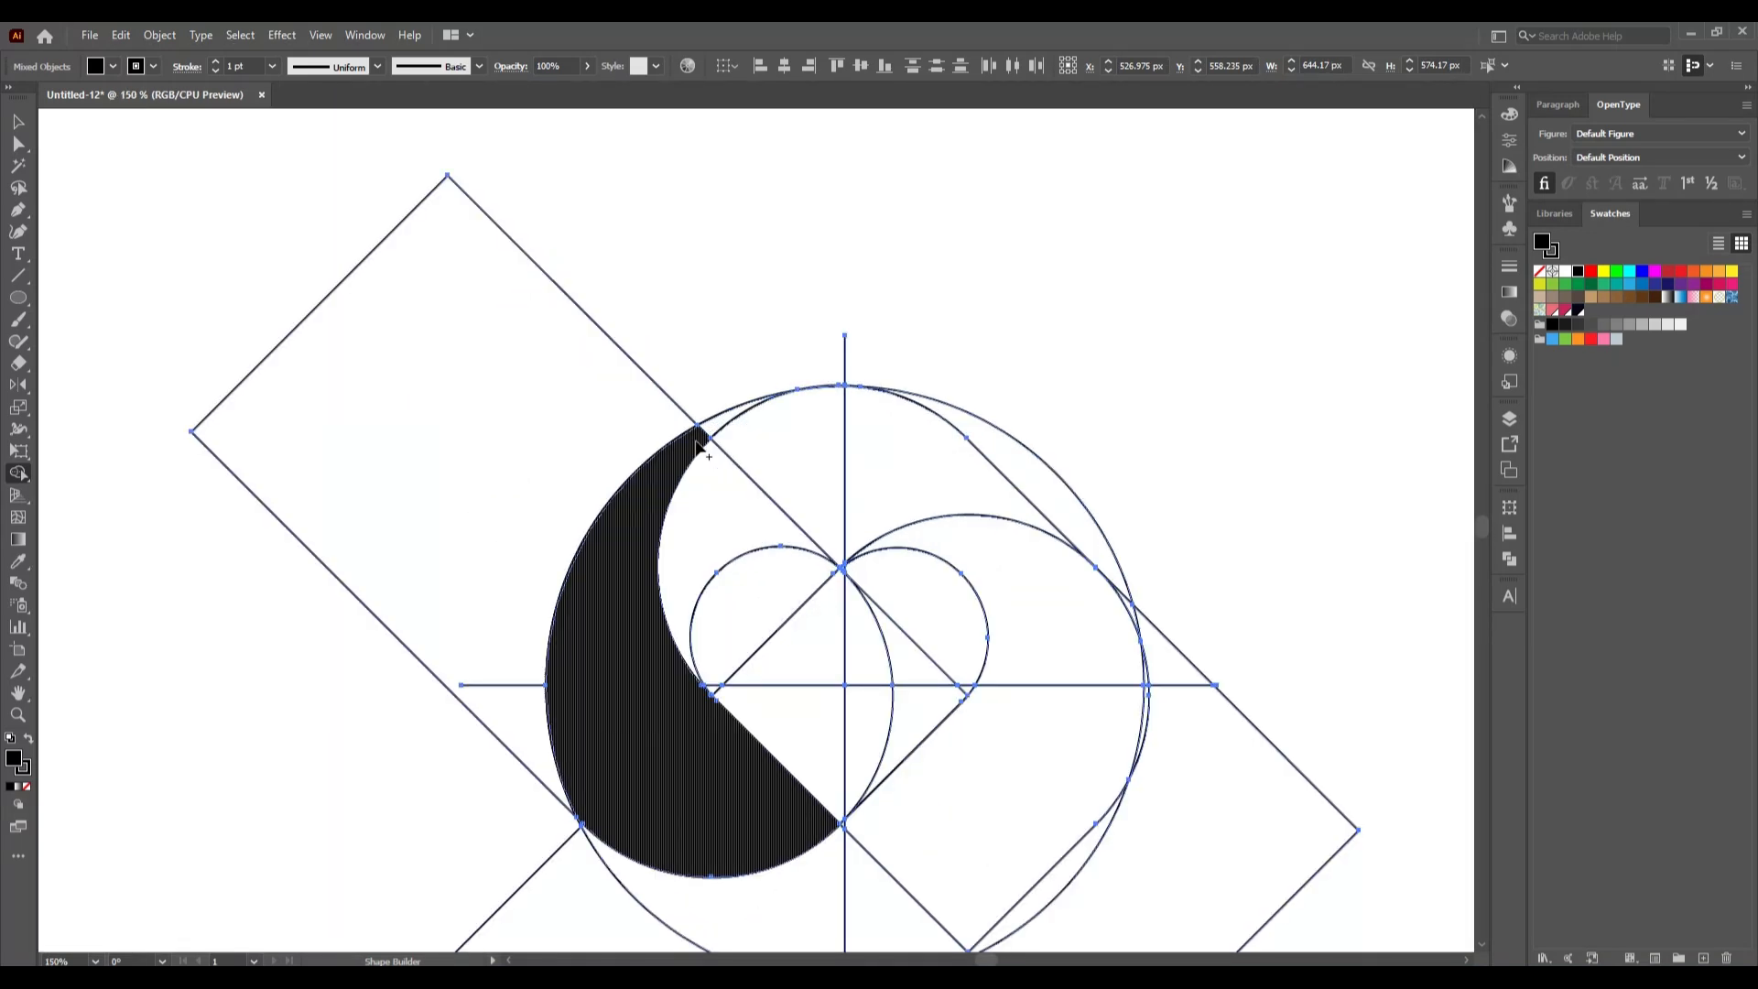
left_click(711, 434)
scroll(796, 407, "up", 3)
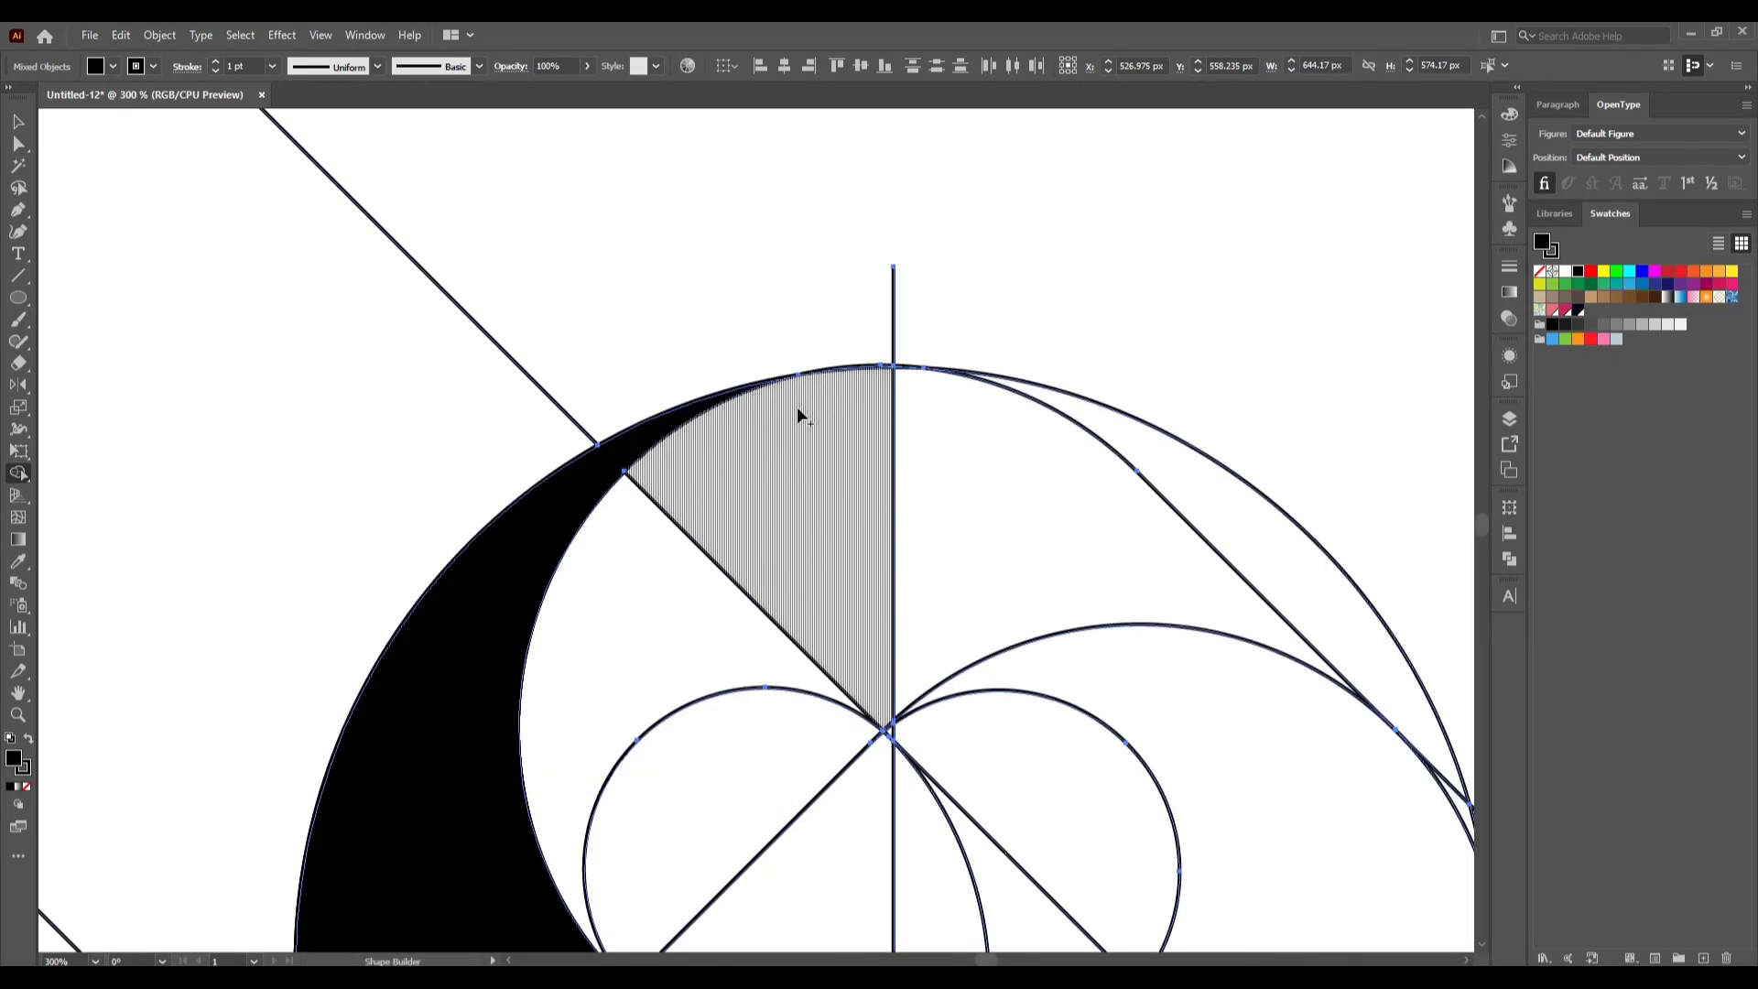
Step: Merge the regions along the circle's bottom and right side into a second black swirl wrapping around the heart
scroll(802, 458, "down", 1)
scroll(781, 656, "down", 2)
scroll(782, 658, "down", 3)
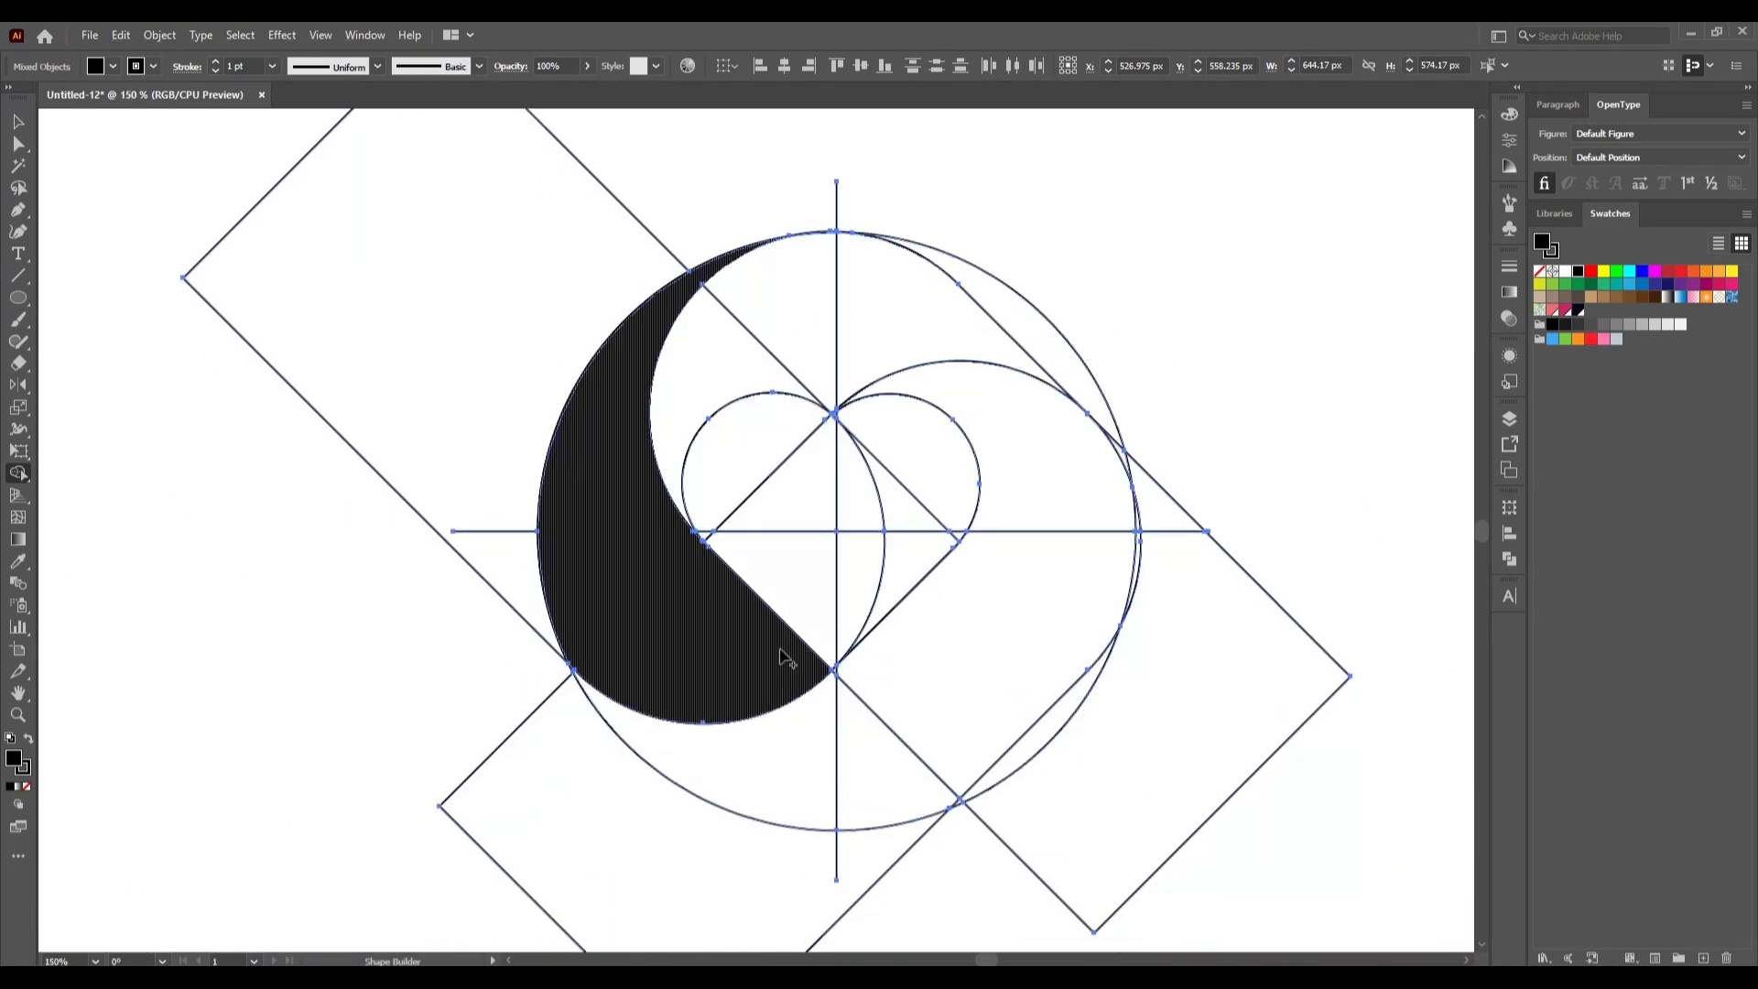
mouse_move(744, 768)
left_mouse_down()
mouse_move(854, 800)
mouse_move(1014, 755)
mouse_move(1058, 664)
left_mouse_up()
left_click_drag(1102, 546, 1086, 514)
Step: Inspect the edges and junctions of the two merged swirls for unmerged slivers
scroll(837, 702, "up", 3, "alt")
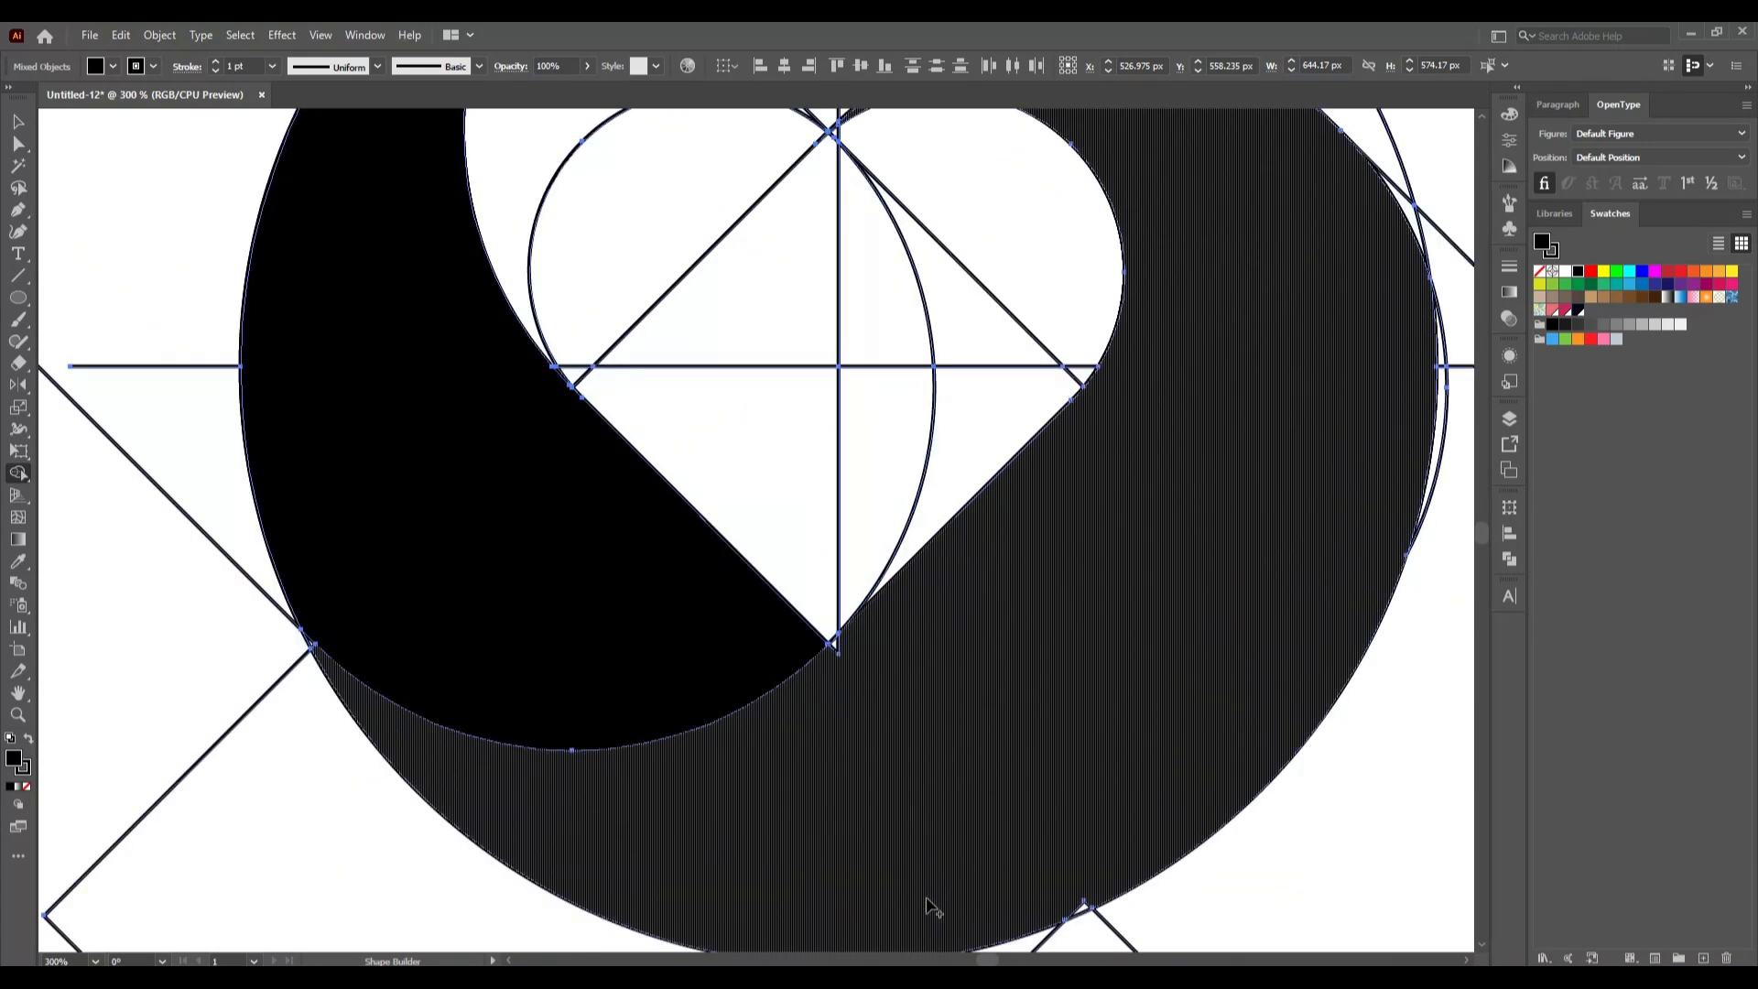
scroll(1079, 870, "down", 1)
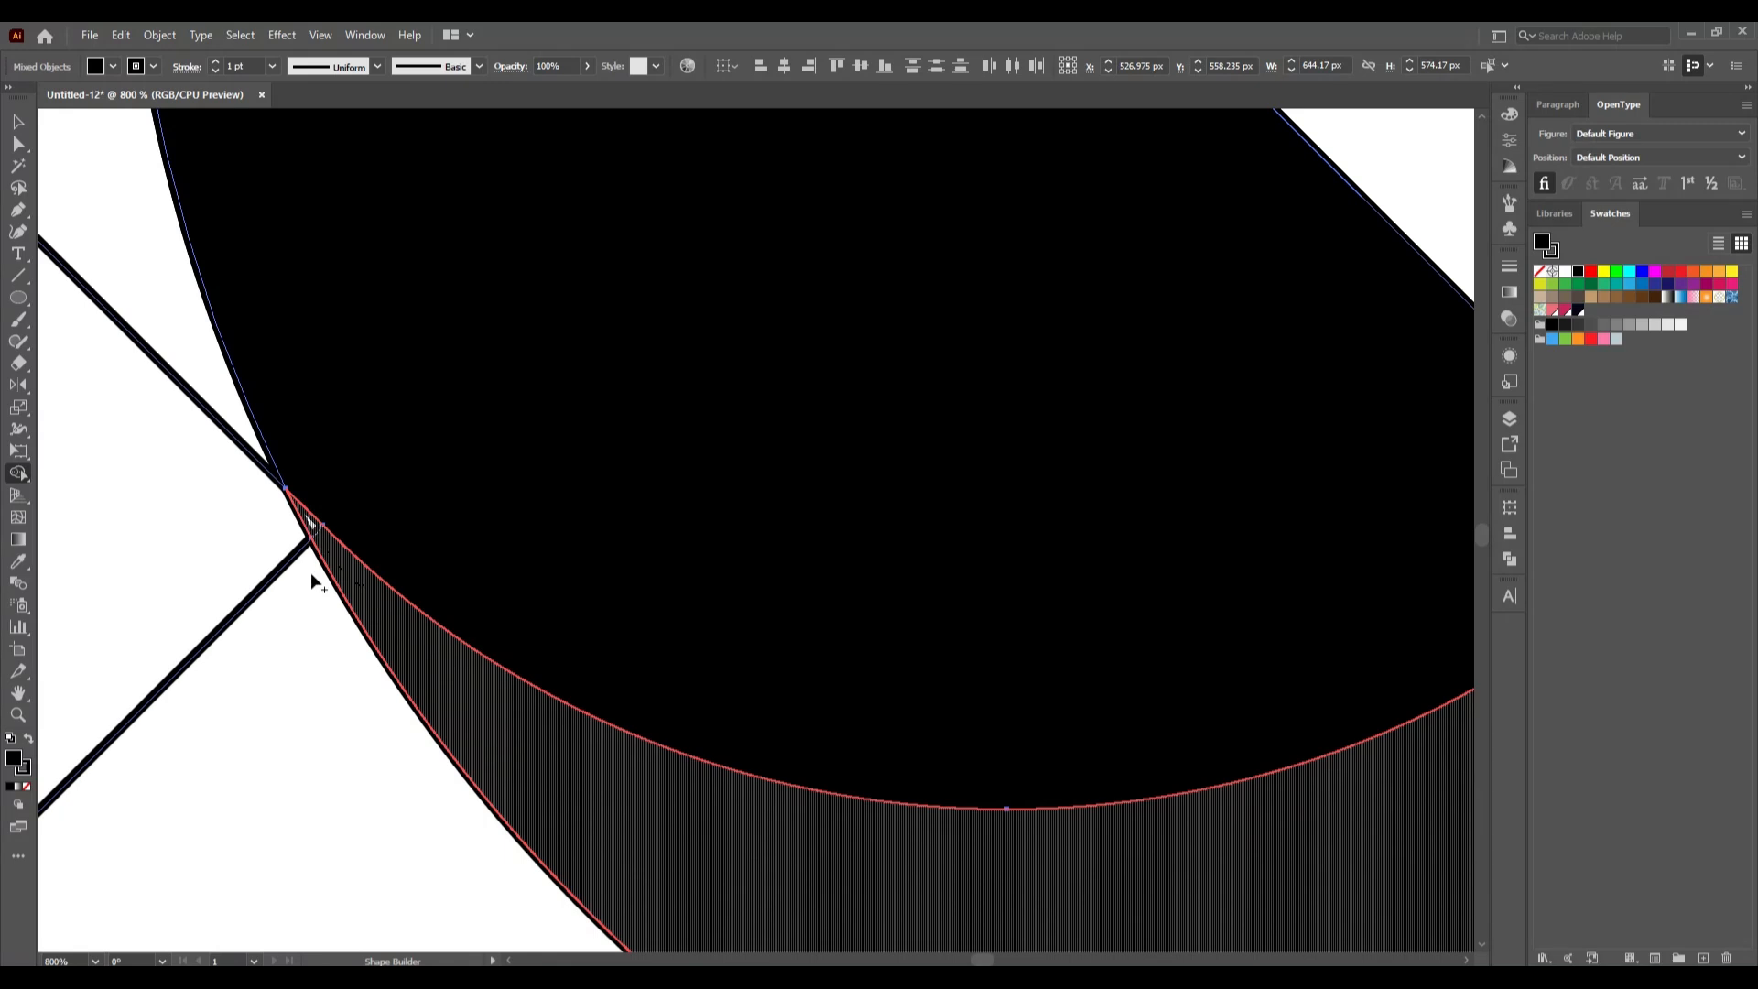
scroll(598, 696, "down", 2)
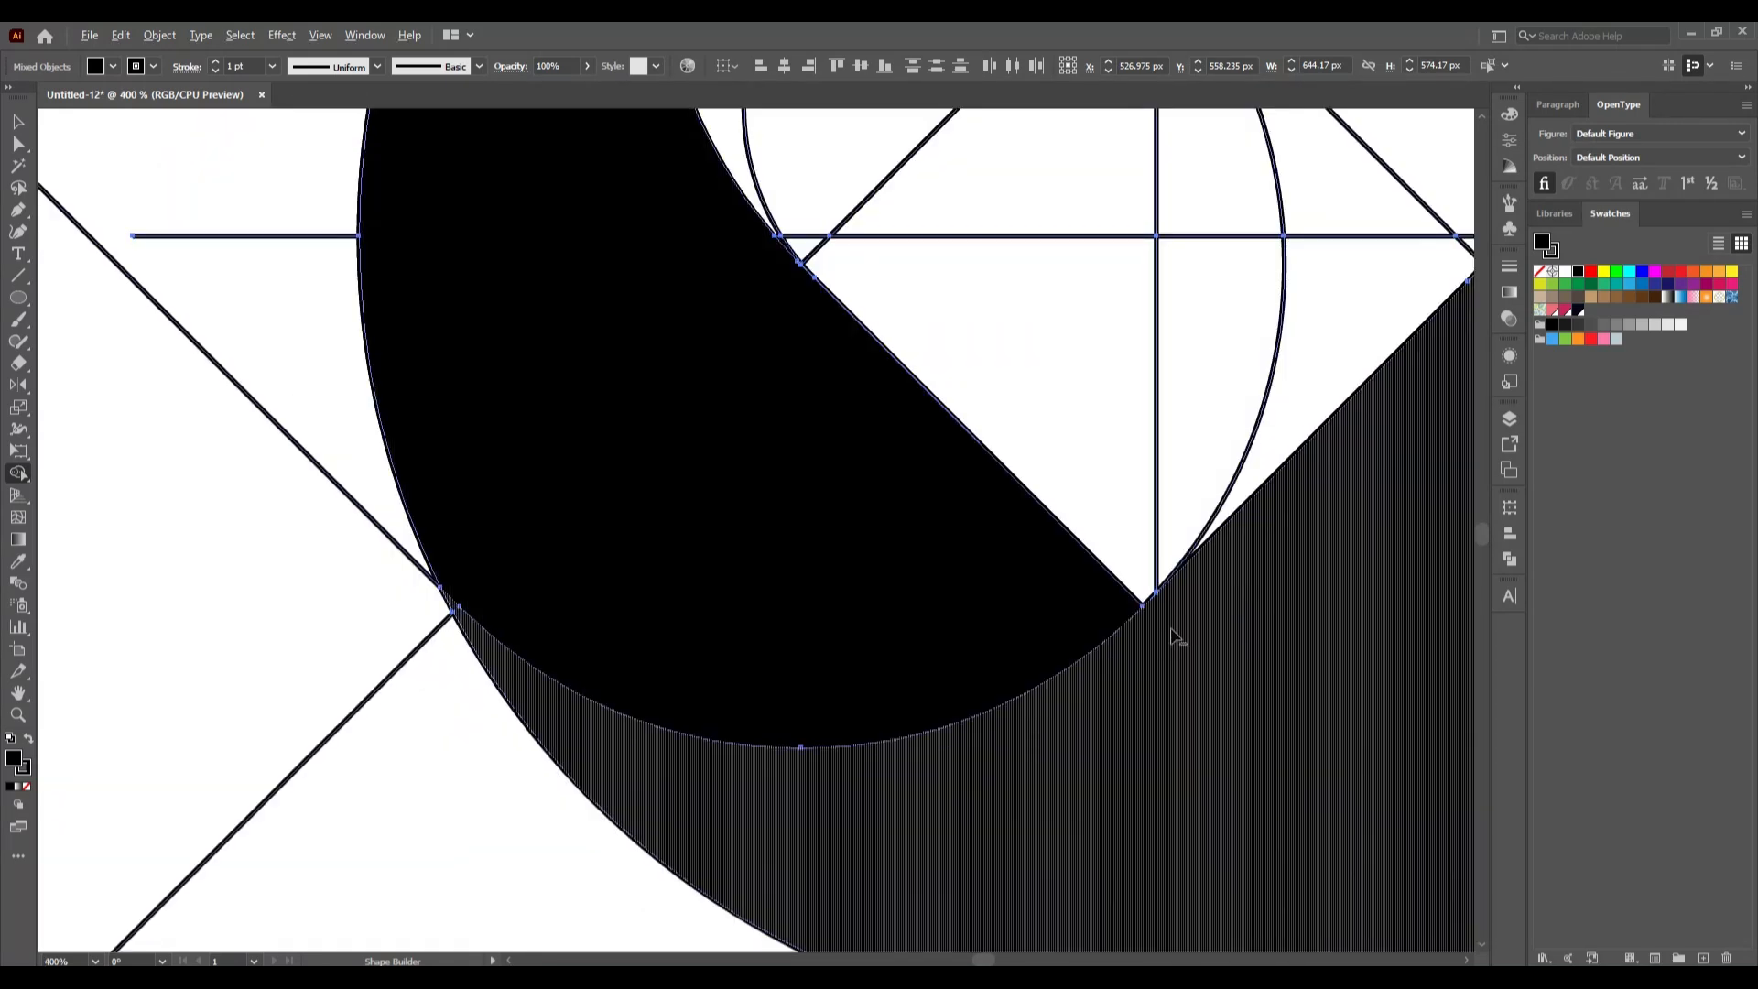
scroll(1182, 630, "down", 2)
scroll(1004, 443, "up", 1)
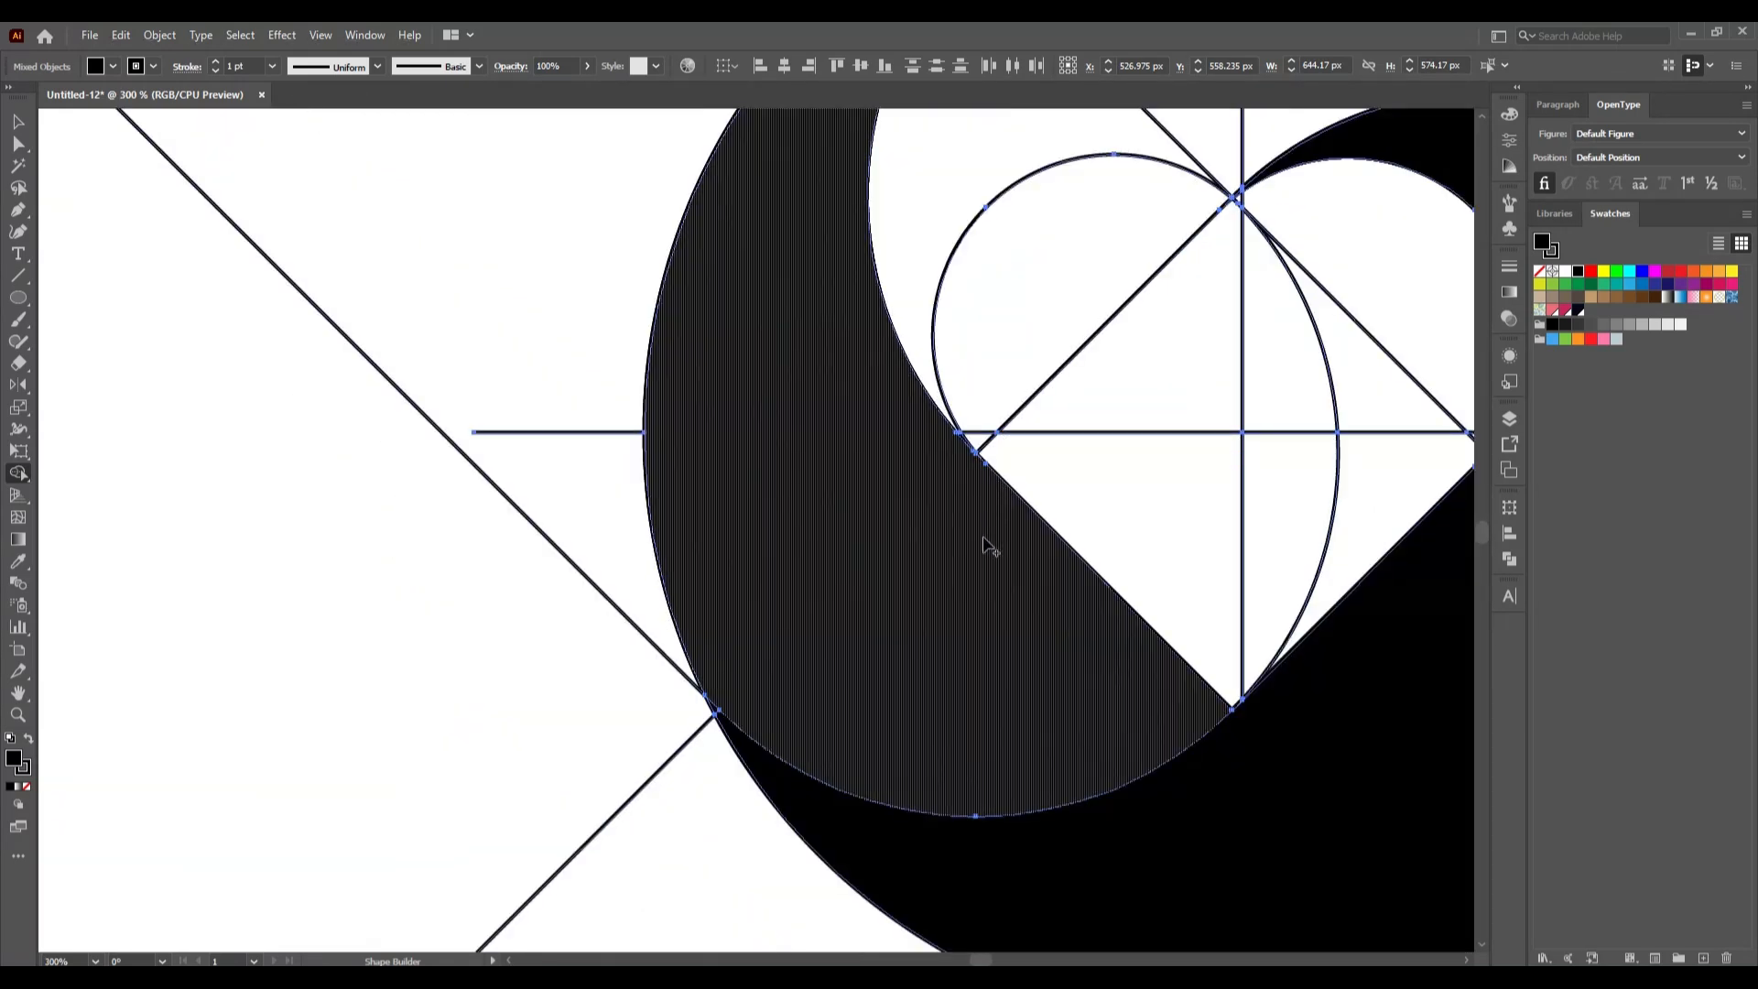
scroll(977, 586, "down", 2)
scroll(961, 616, "right", 3)
scroll(966, 625, "right", 1)
scroll(1067, 446, "up", 1)
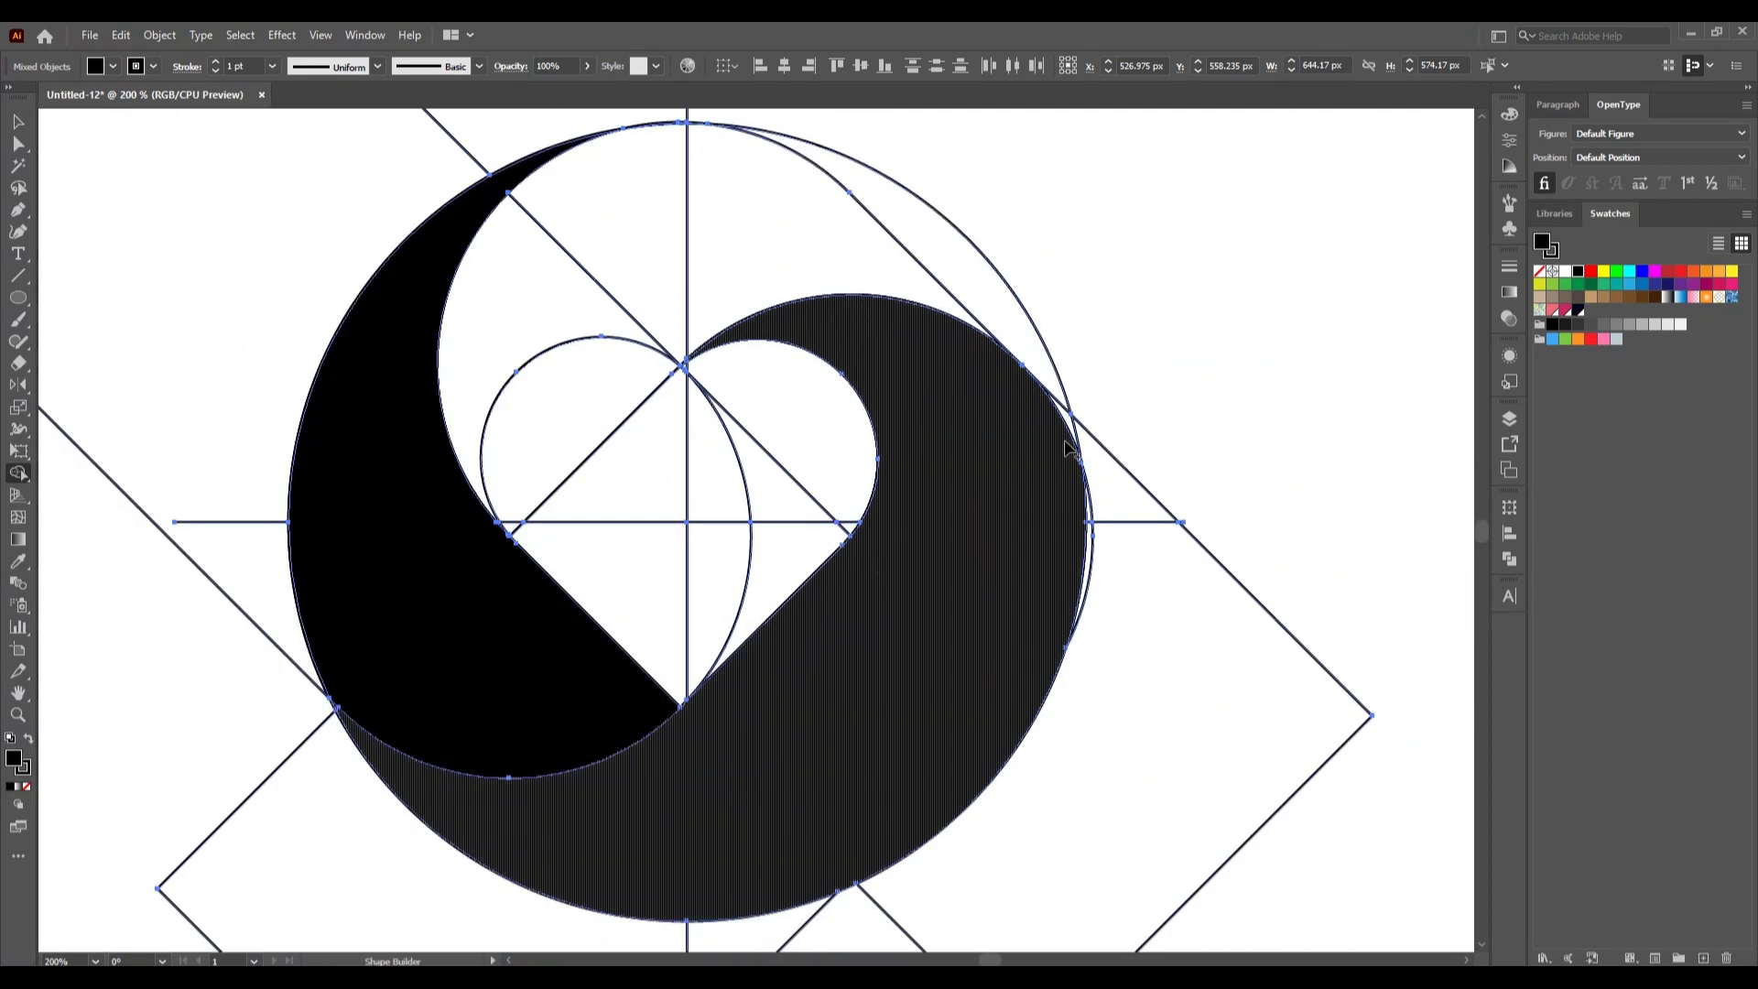
Step: Merge the regions above the heart, out to the circle's upper-right edge, into a third black swirl and check its edges
mouse_move(822, 262)
left_mouse_down()
mouse_move(692, 255)
mouse_move(584, 289)
mouse_move(510, 463)
left_mouse_up()
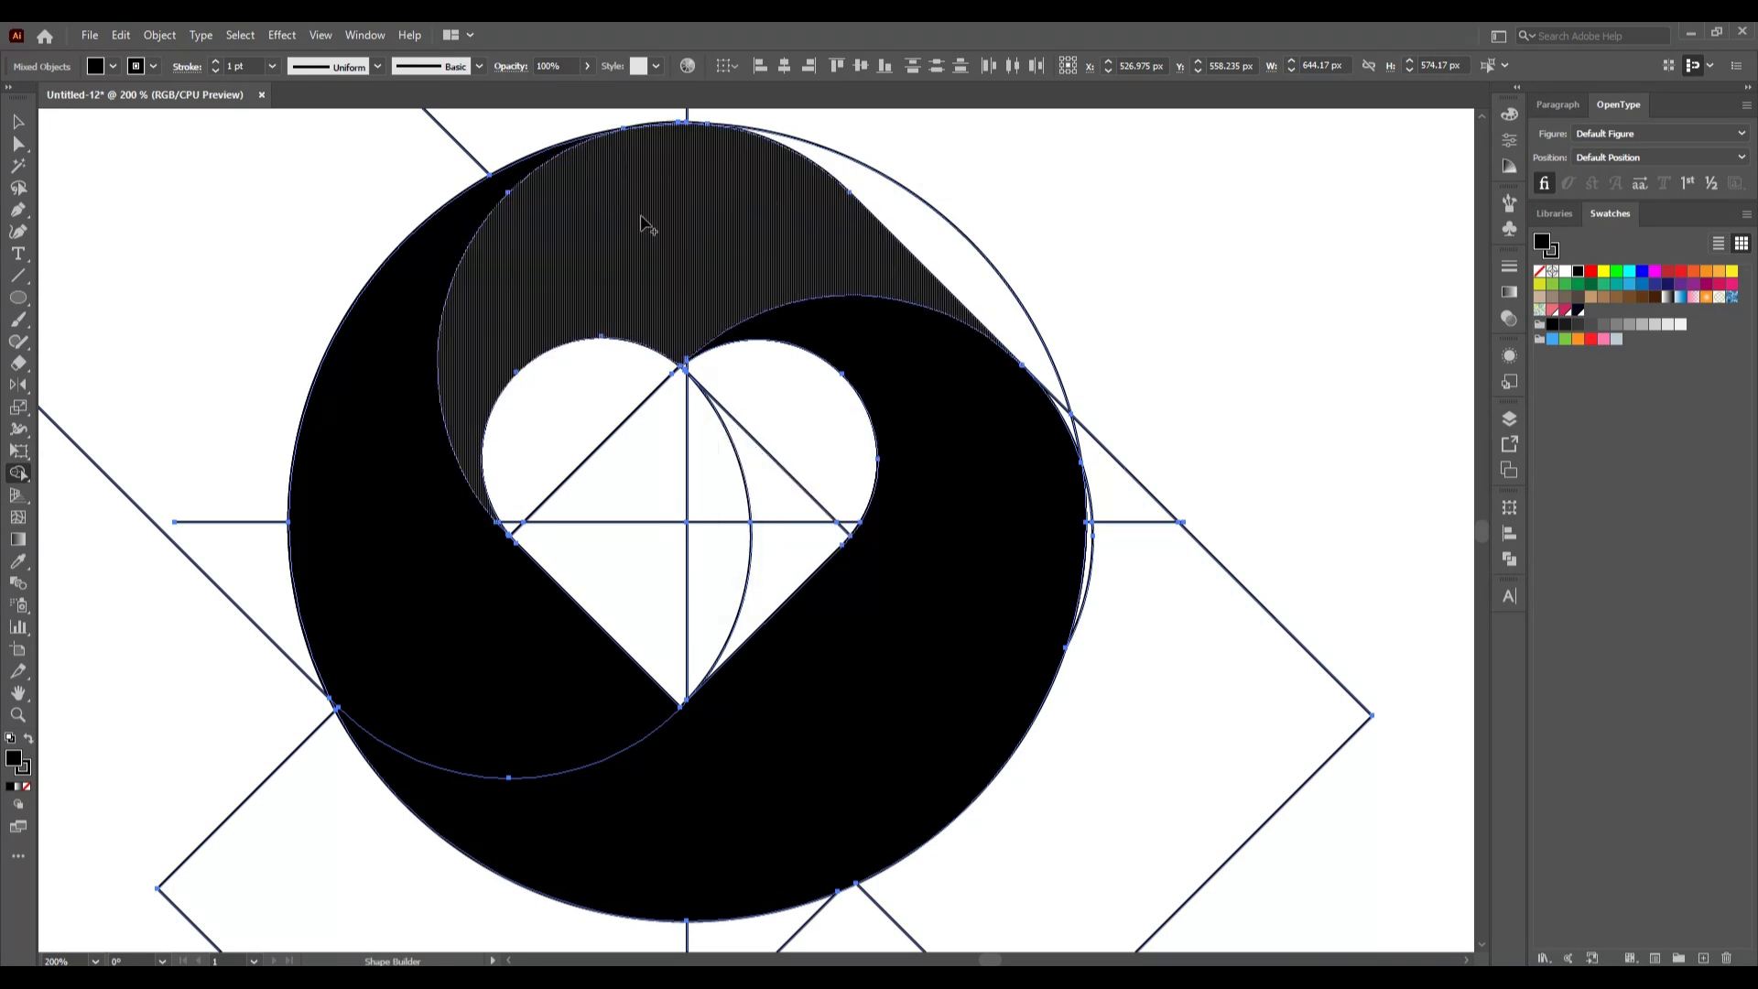
mouse_move(788, 244)
left_mouse_down()
mouse_move(879, 216)
mouse_move(923, 256)
left_mouse_up()
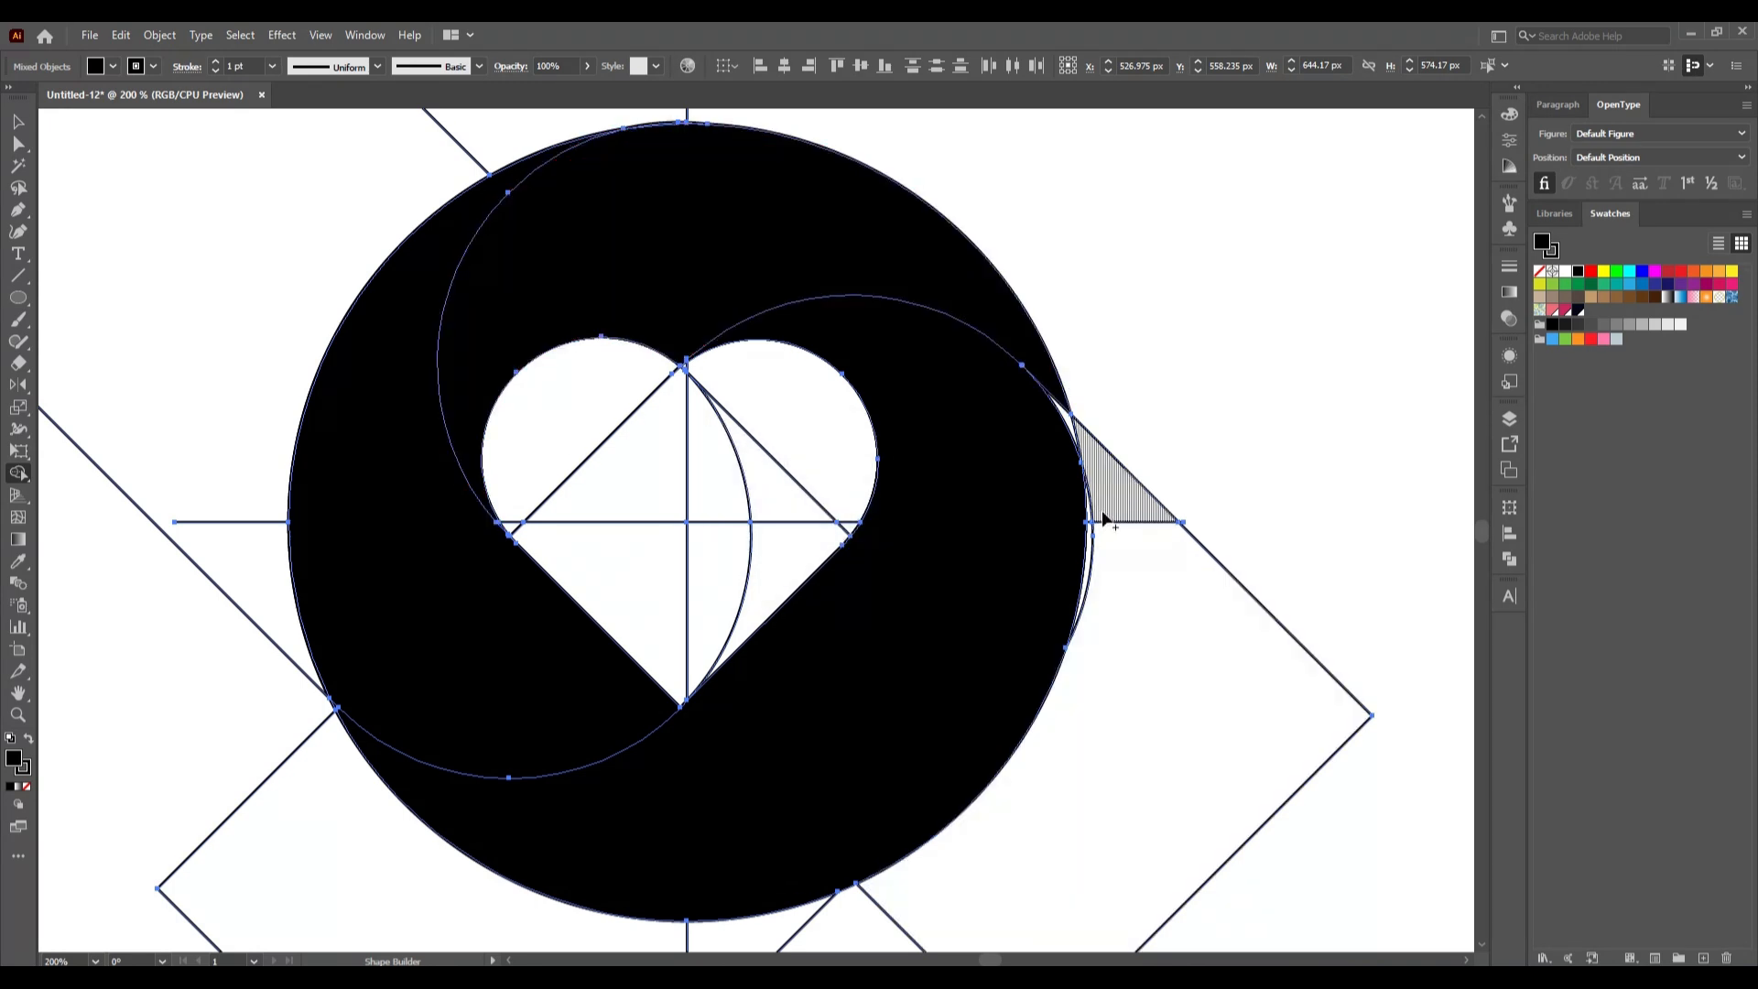
scroll(1105, 519, "up", 2)
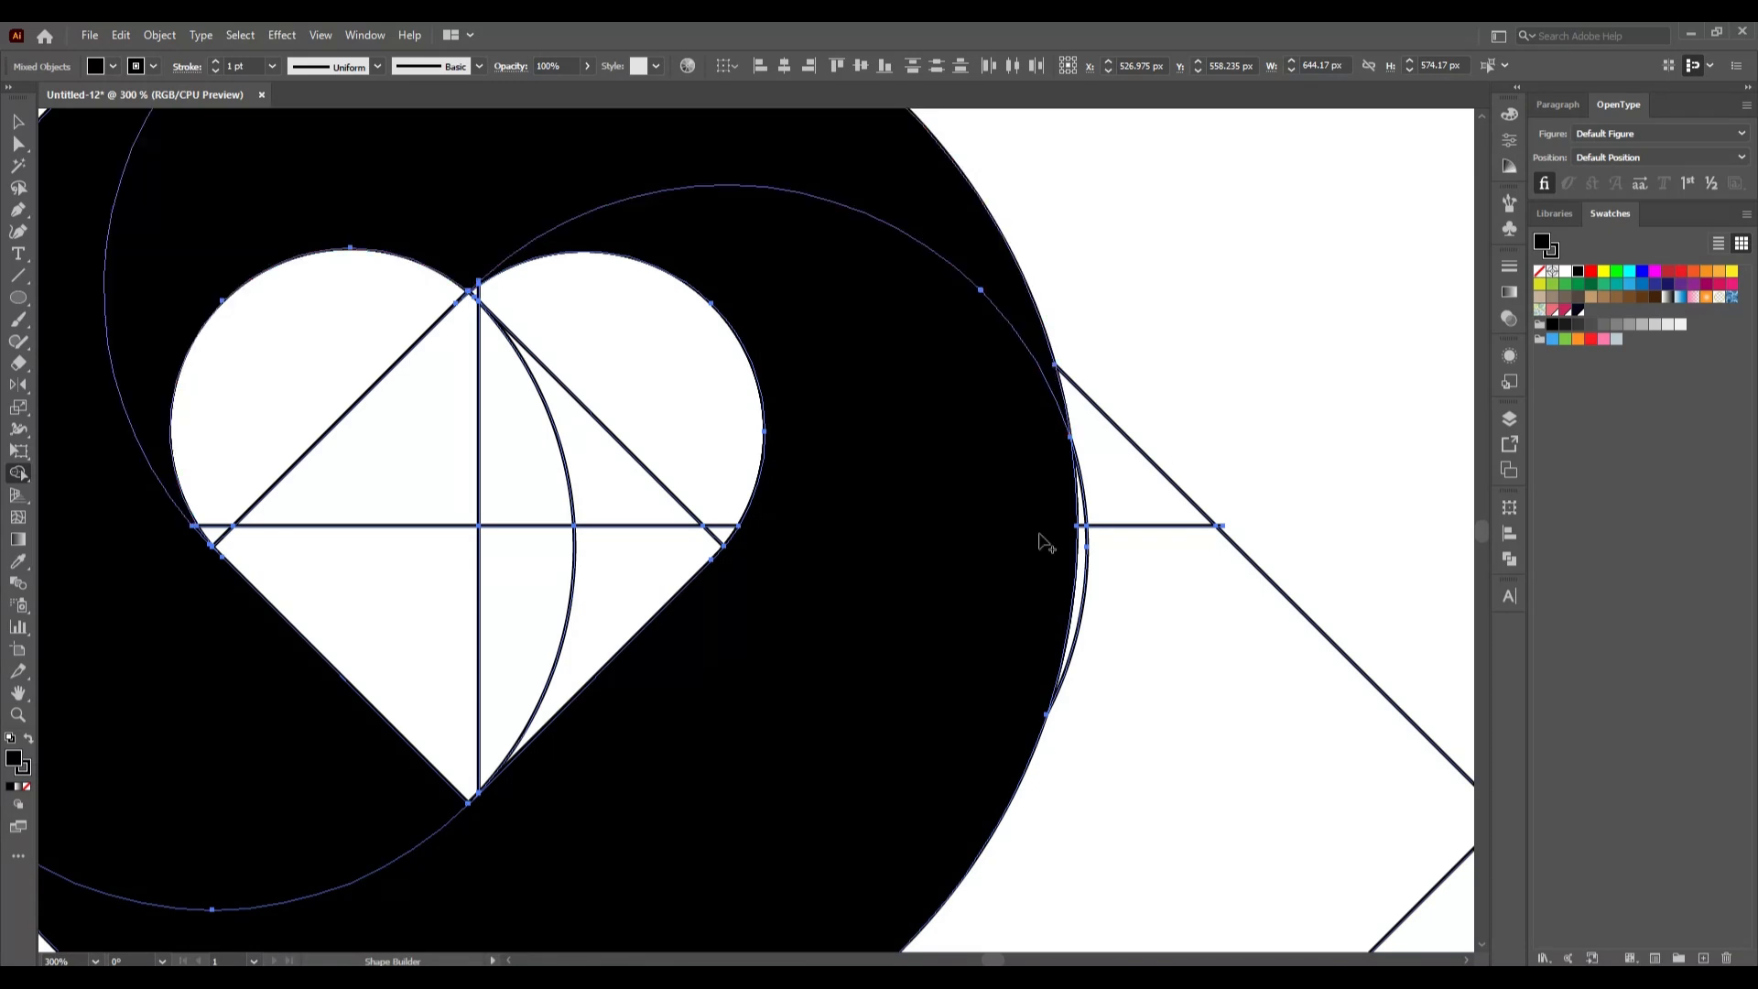
scroll(687, 659, "up", 5)
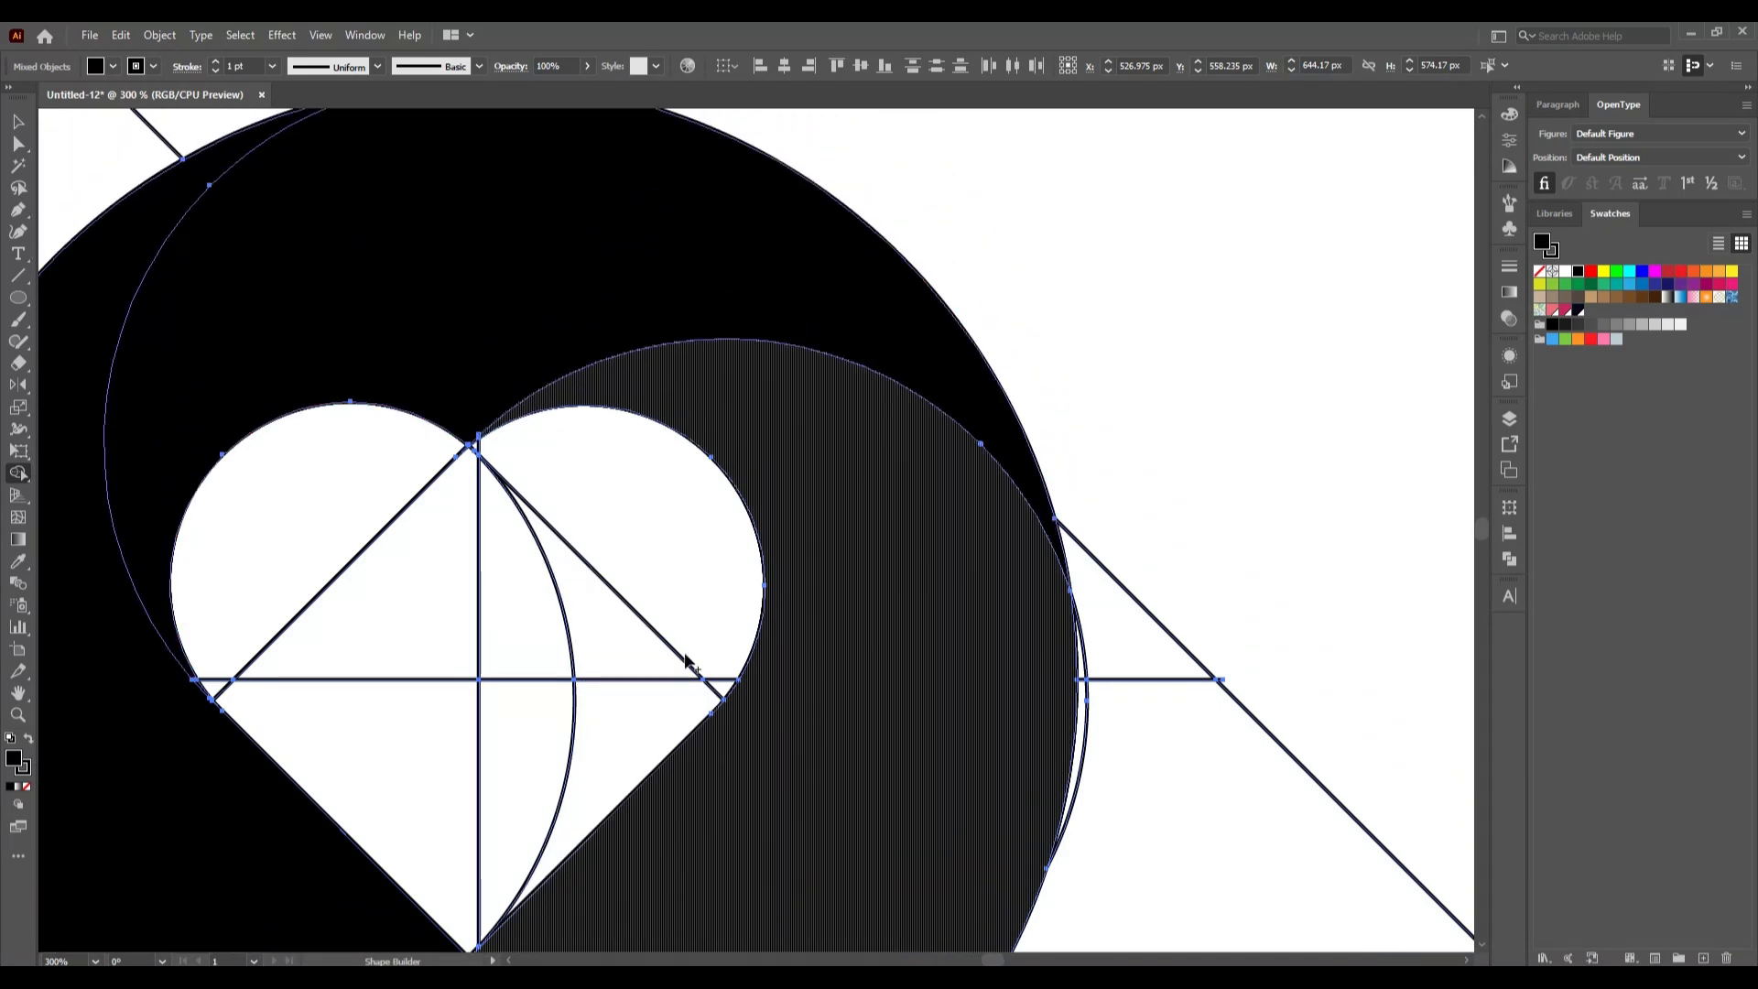
scroll(445, 270, "up", 3)
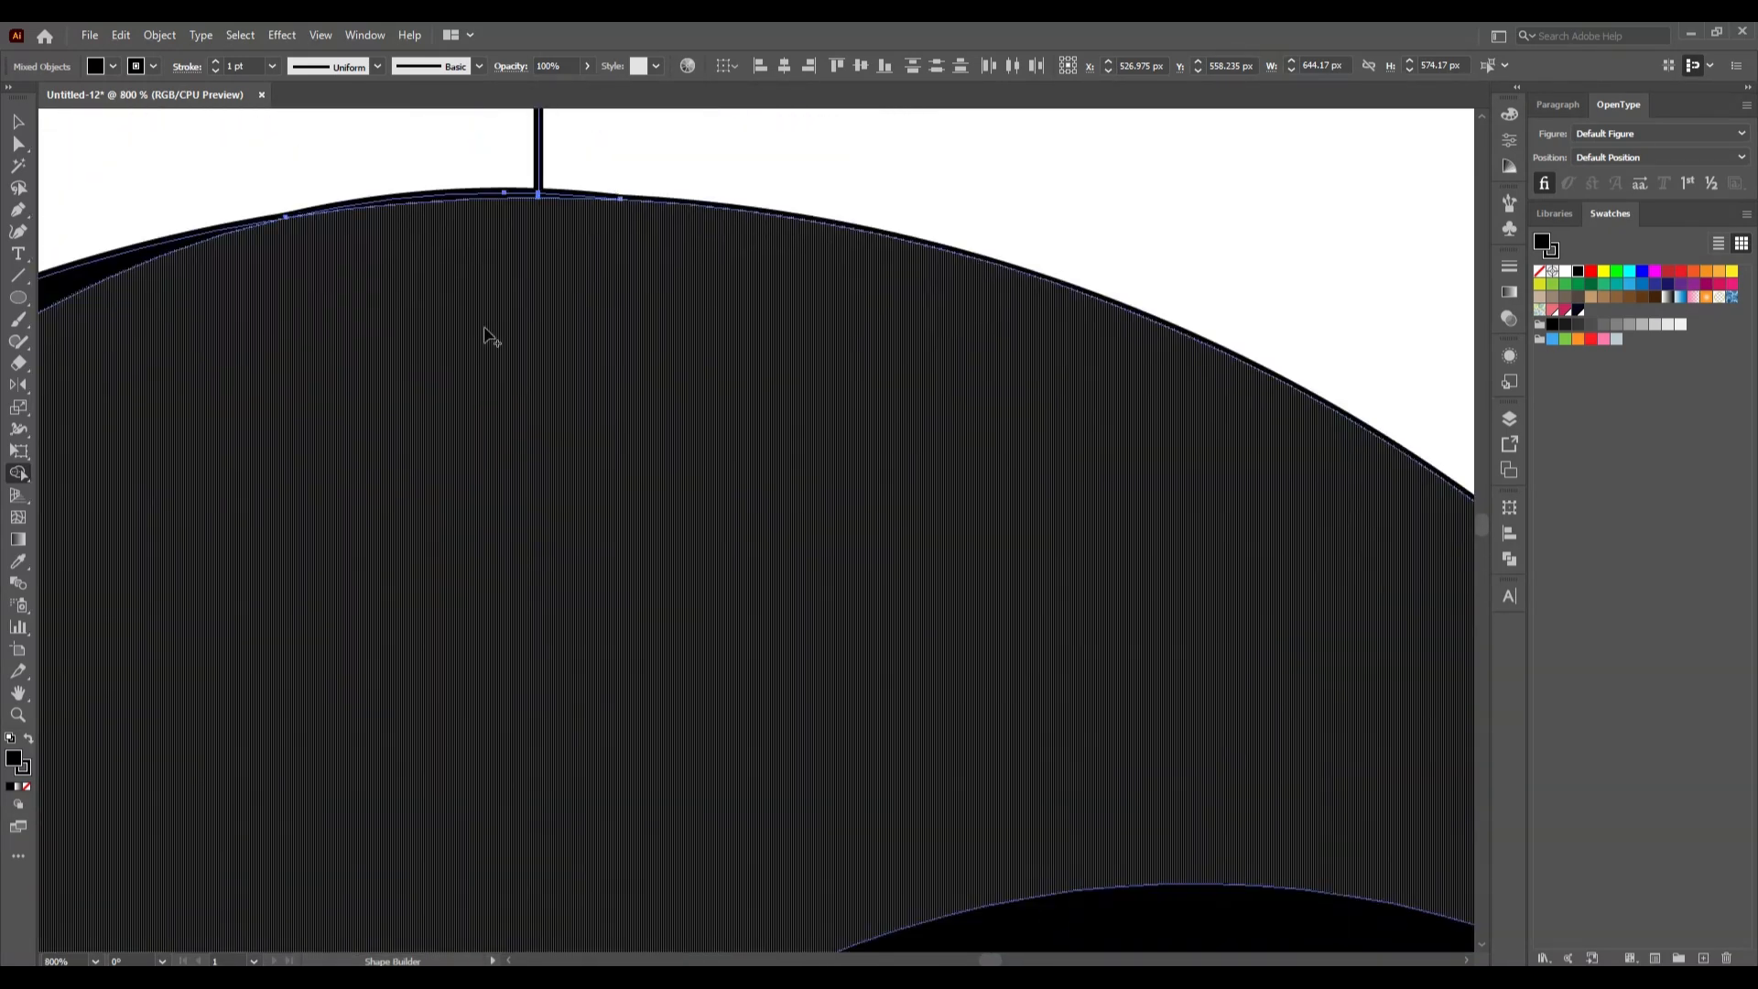
scroll(499, 364, "up", 1)
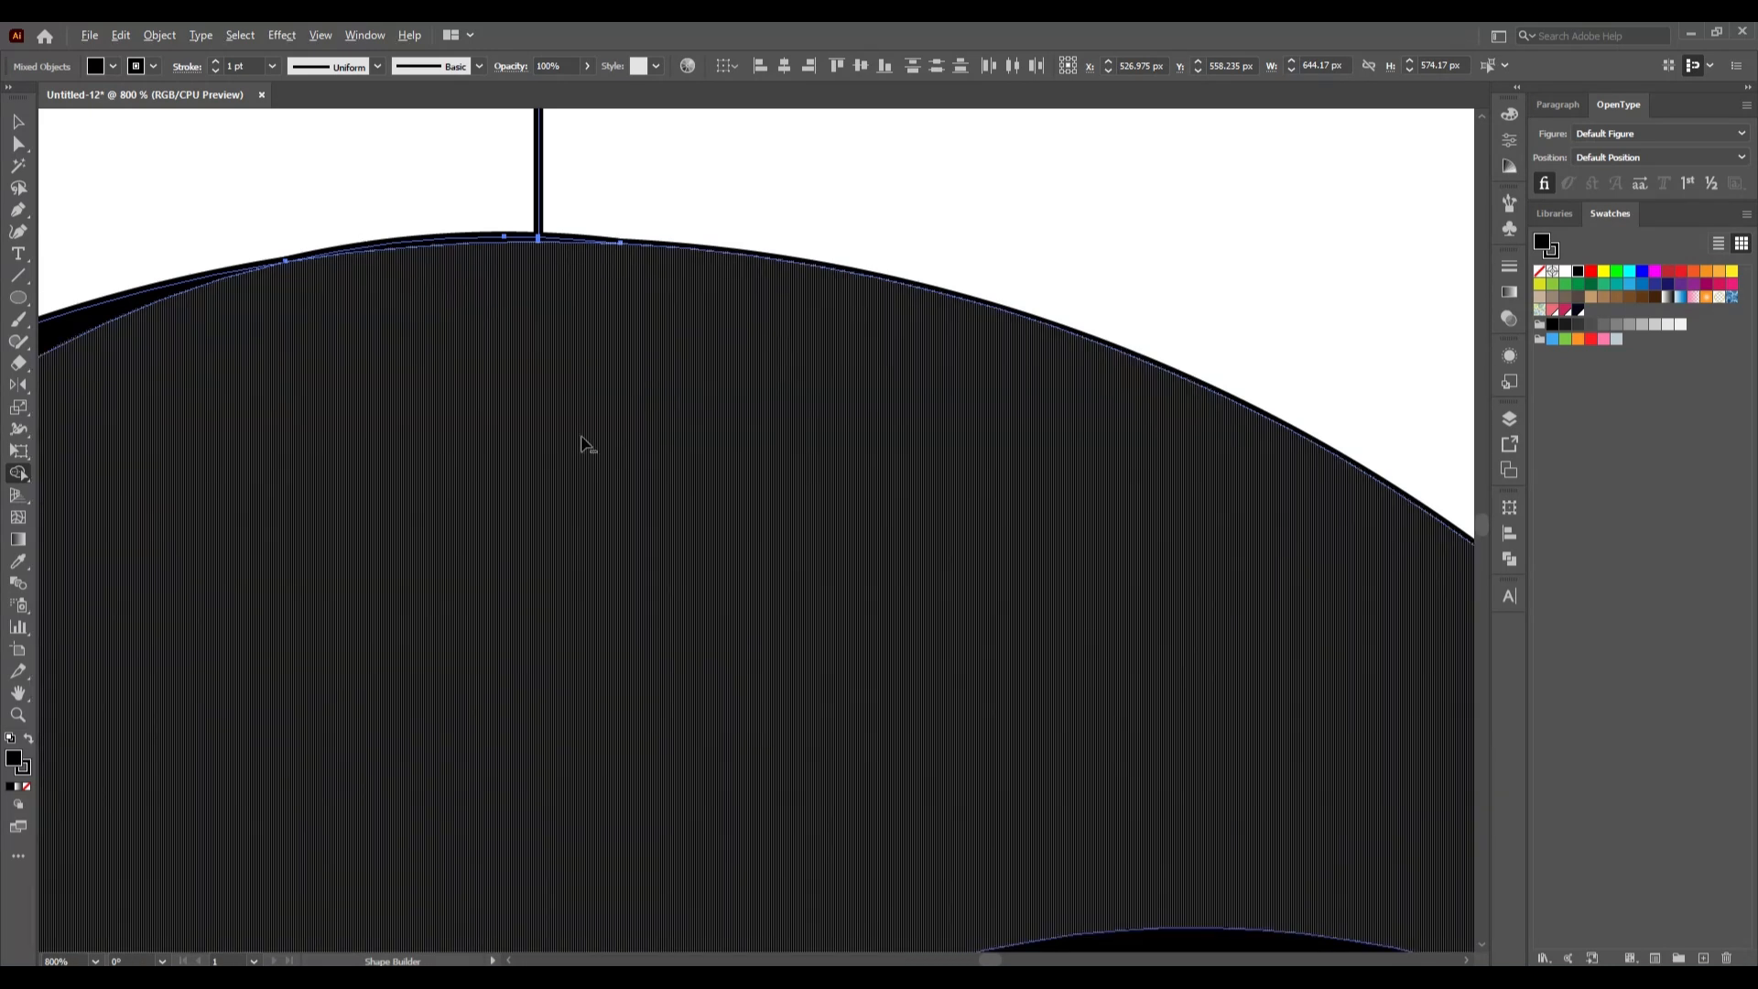
scroll(581, 441, "down", 4)
scroll(586, 439, "down", 2)
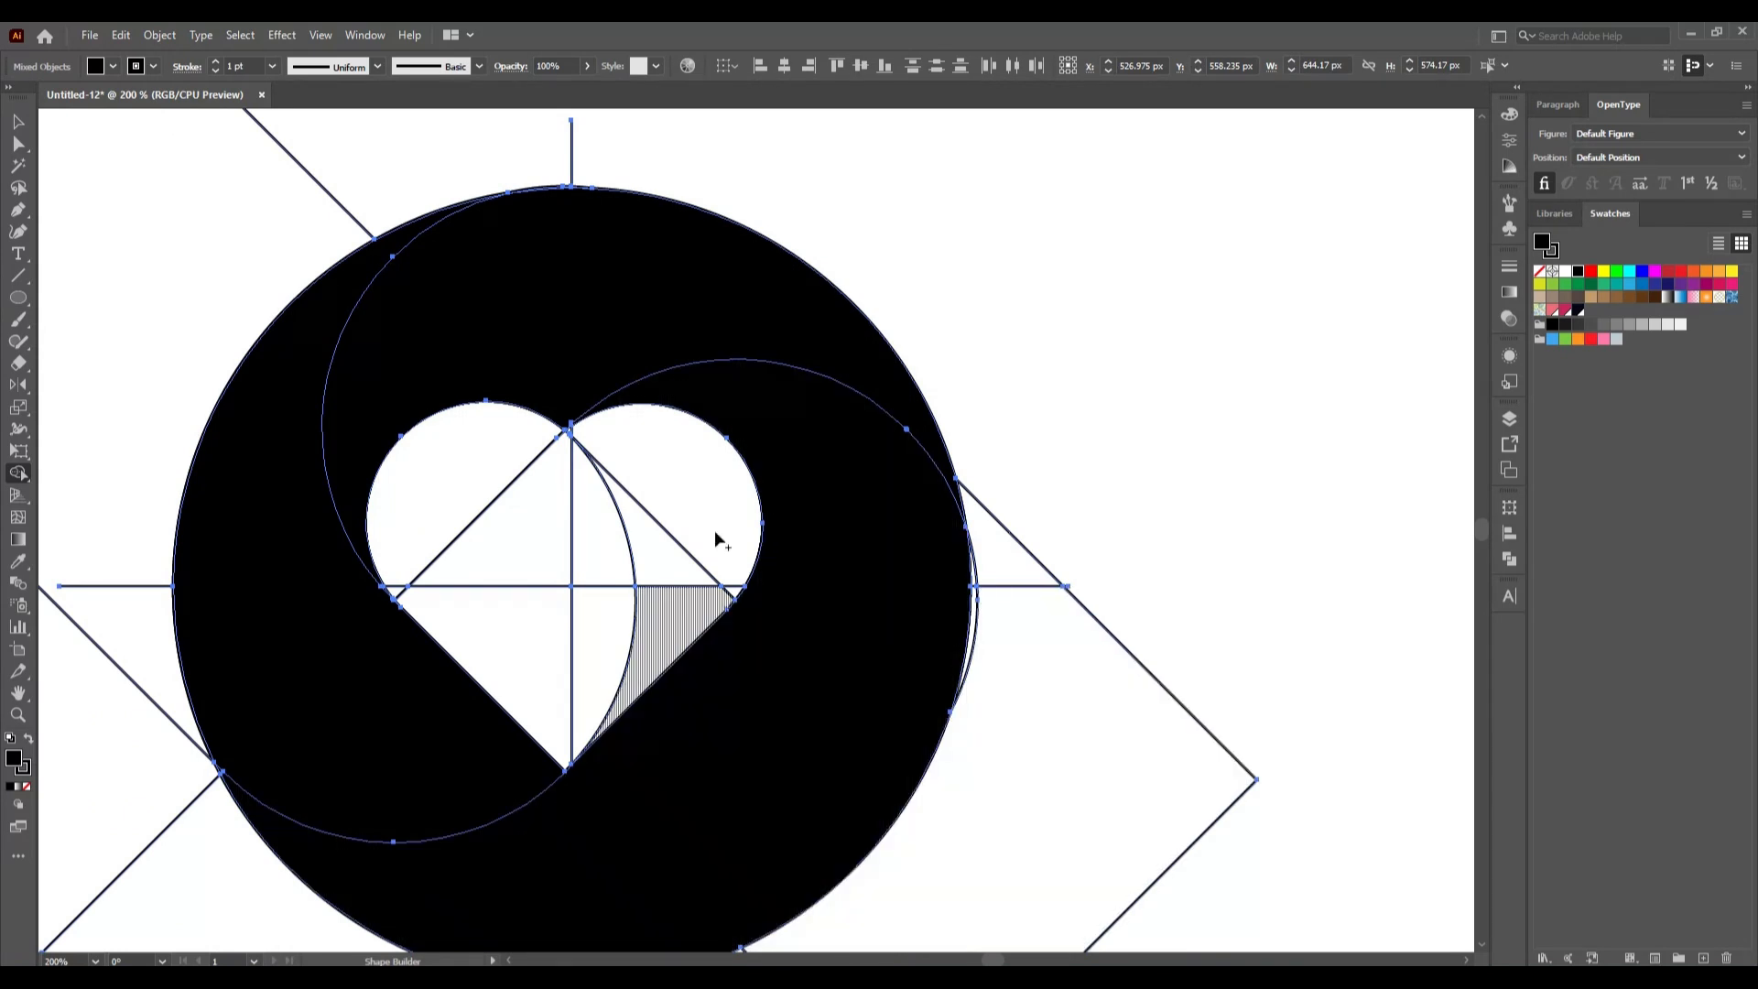
Step: Ungroup the circle group that contains the merged swirl shapes
key("ctrl+0")
left_click(14, 126)
left_click(437, 650)
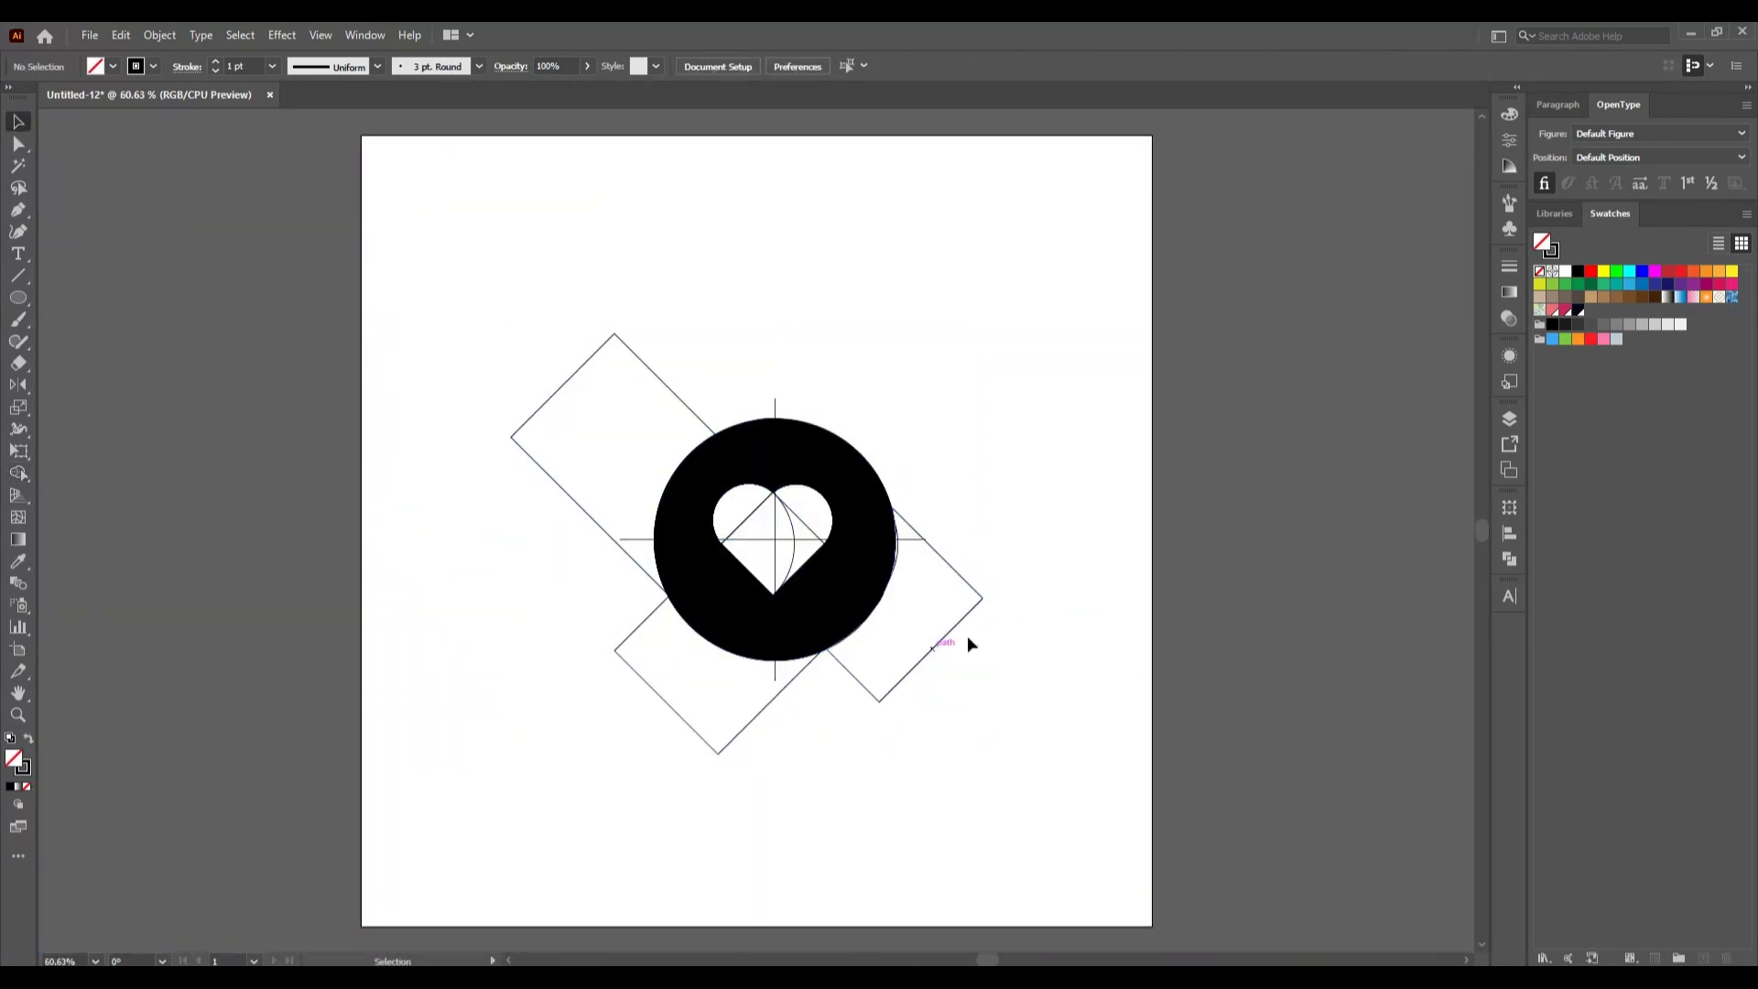
left_click(877, 619)
right_click(877, 616)
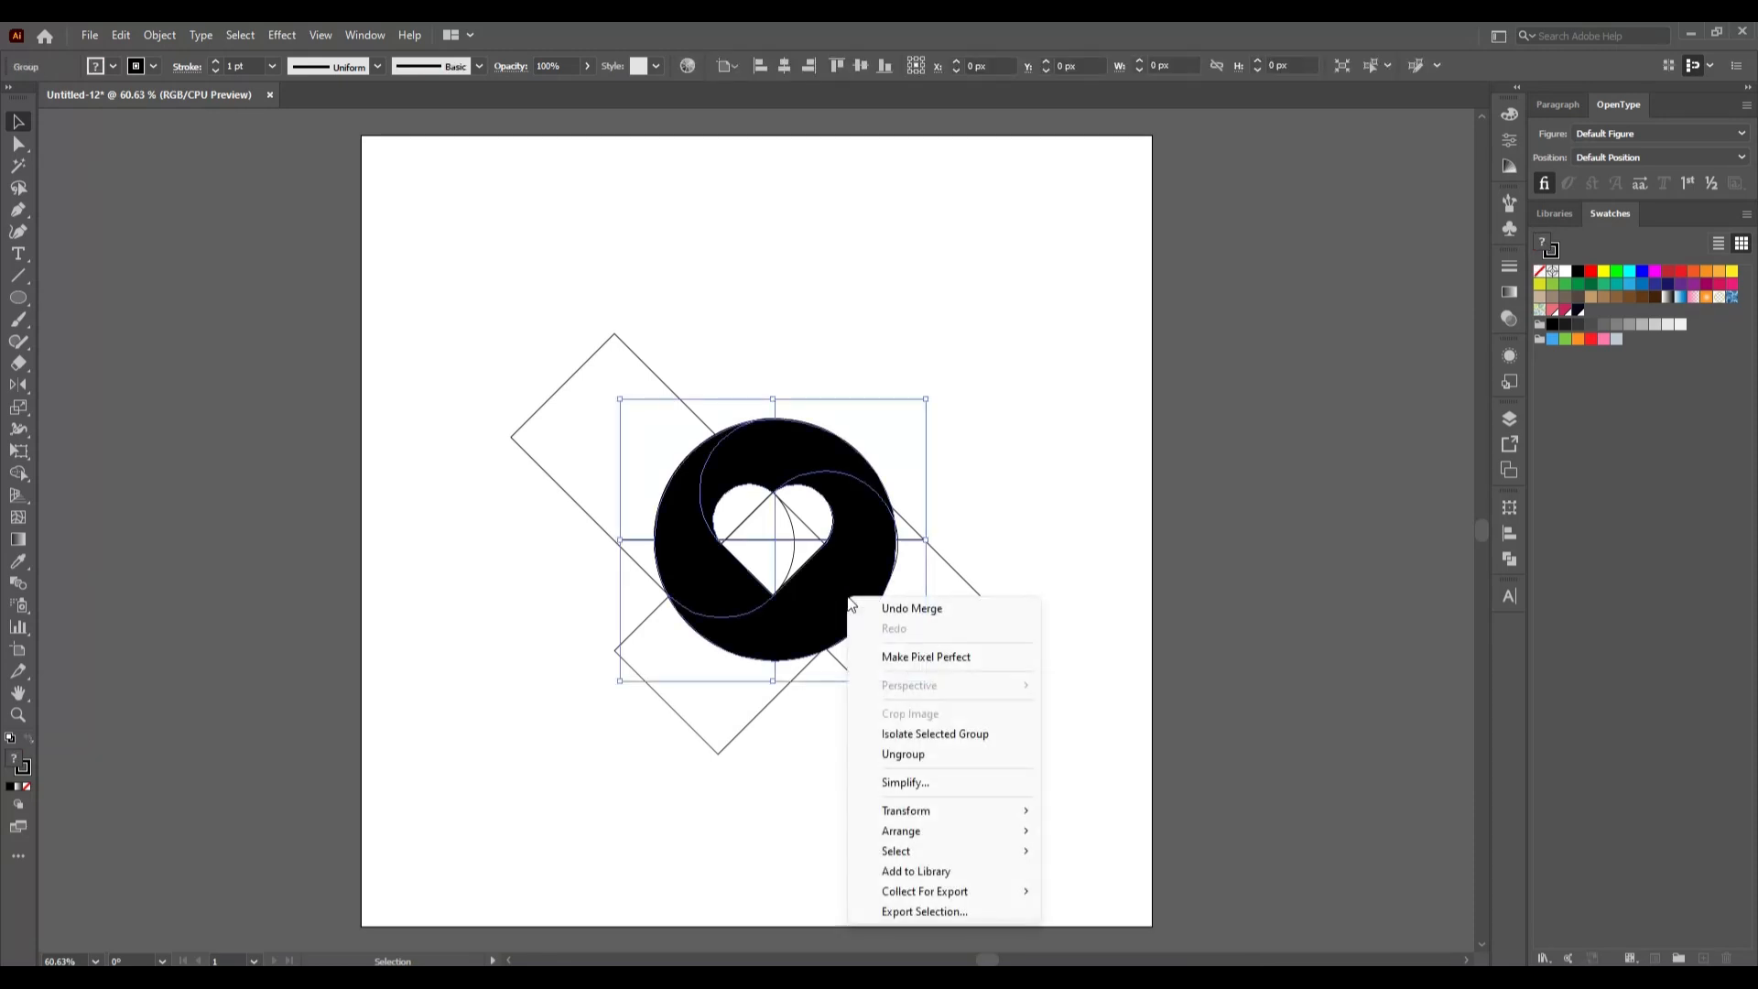
left_click(902, 753)
Step: Select the three black swirl shapes and move them off the artboard, clear of the construction shapes
left_click(688, 559)
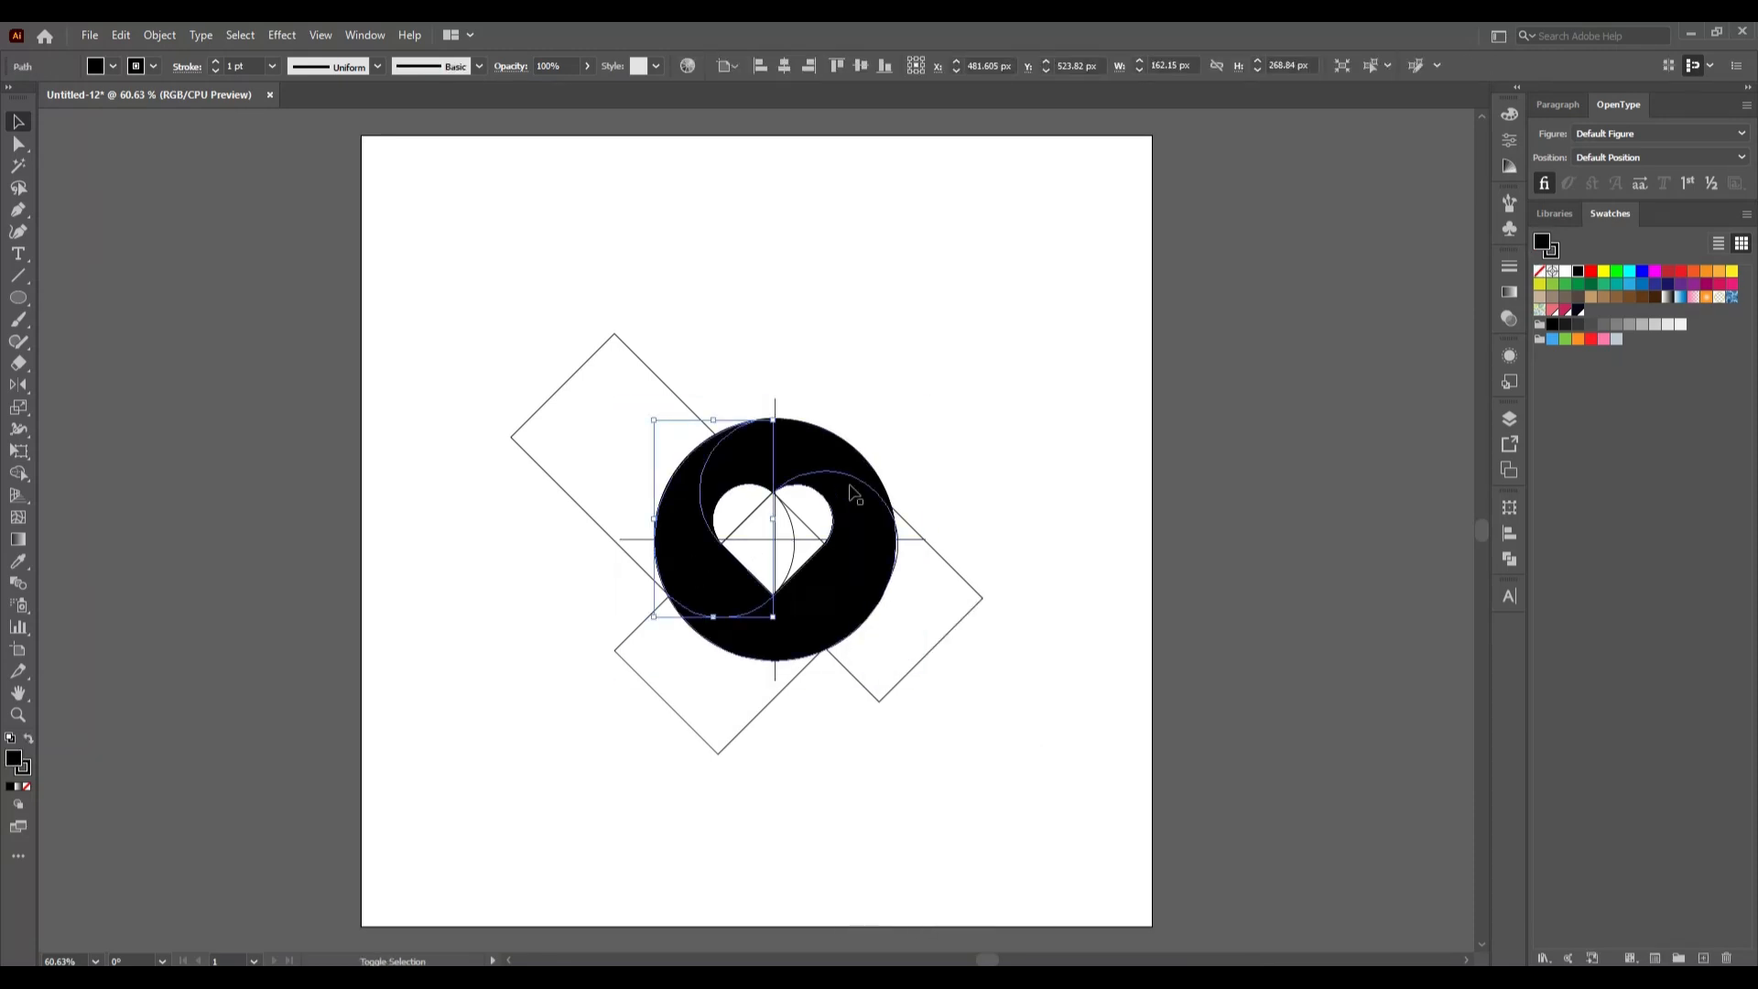
left_click(806, 657)
left_click_drag(789, 649, 399, 619)
left_click(562, 684)
Step: Delete the leftover construction shapes and move the three swirls back to the middle of the artboard
left_click_drag(538, 337, 1019, 811)
key("Delete")
left_click_drag(157, 354, 605, 678)
left_click_drag(438, 575, 825, 592)
Step: Remove the stroke from the three swirls and enlarge them proportionally from the centre to about 441 × 441 px
left_click(153, 66)
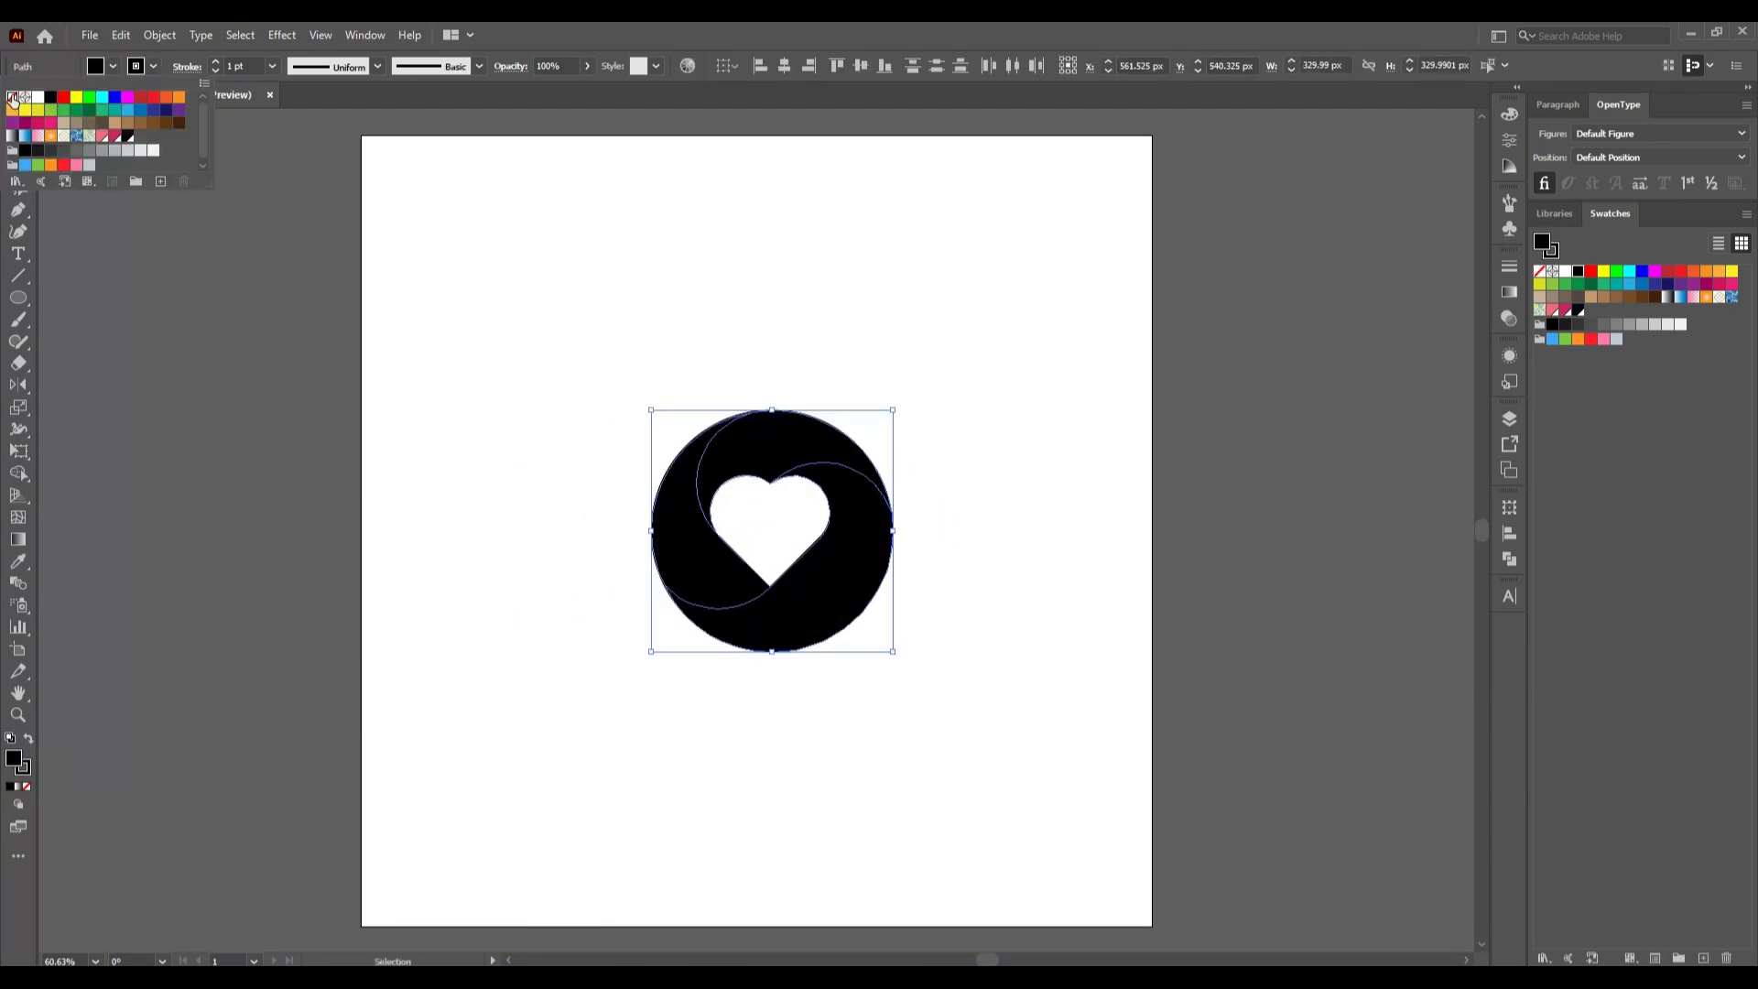
left_click(11, 97)
left_click(891, 658)
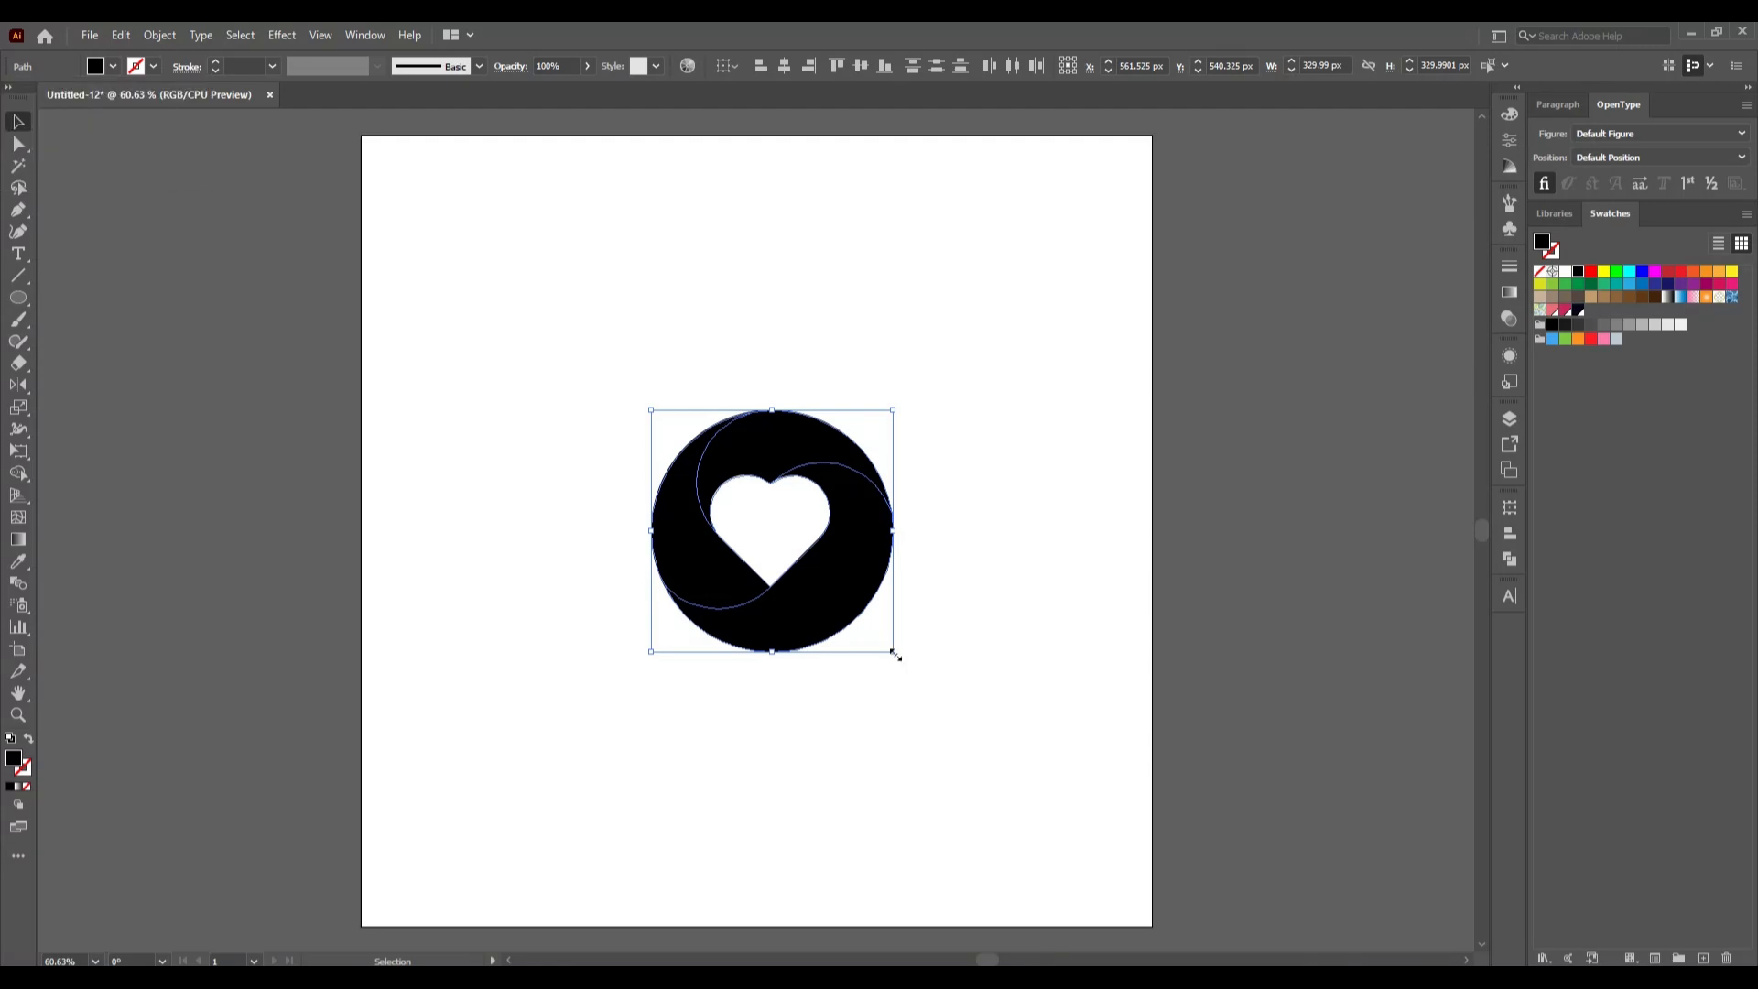
left_click_drag(895, 655, 914, 725)
left_click(914, 725)
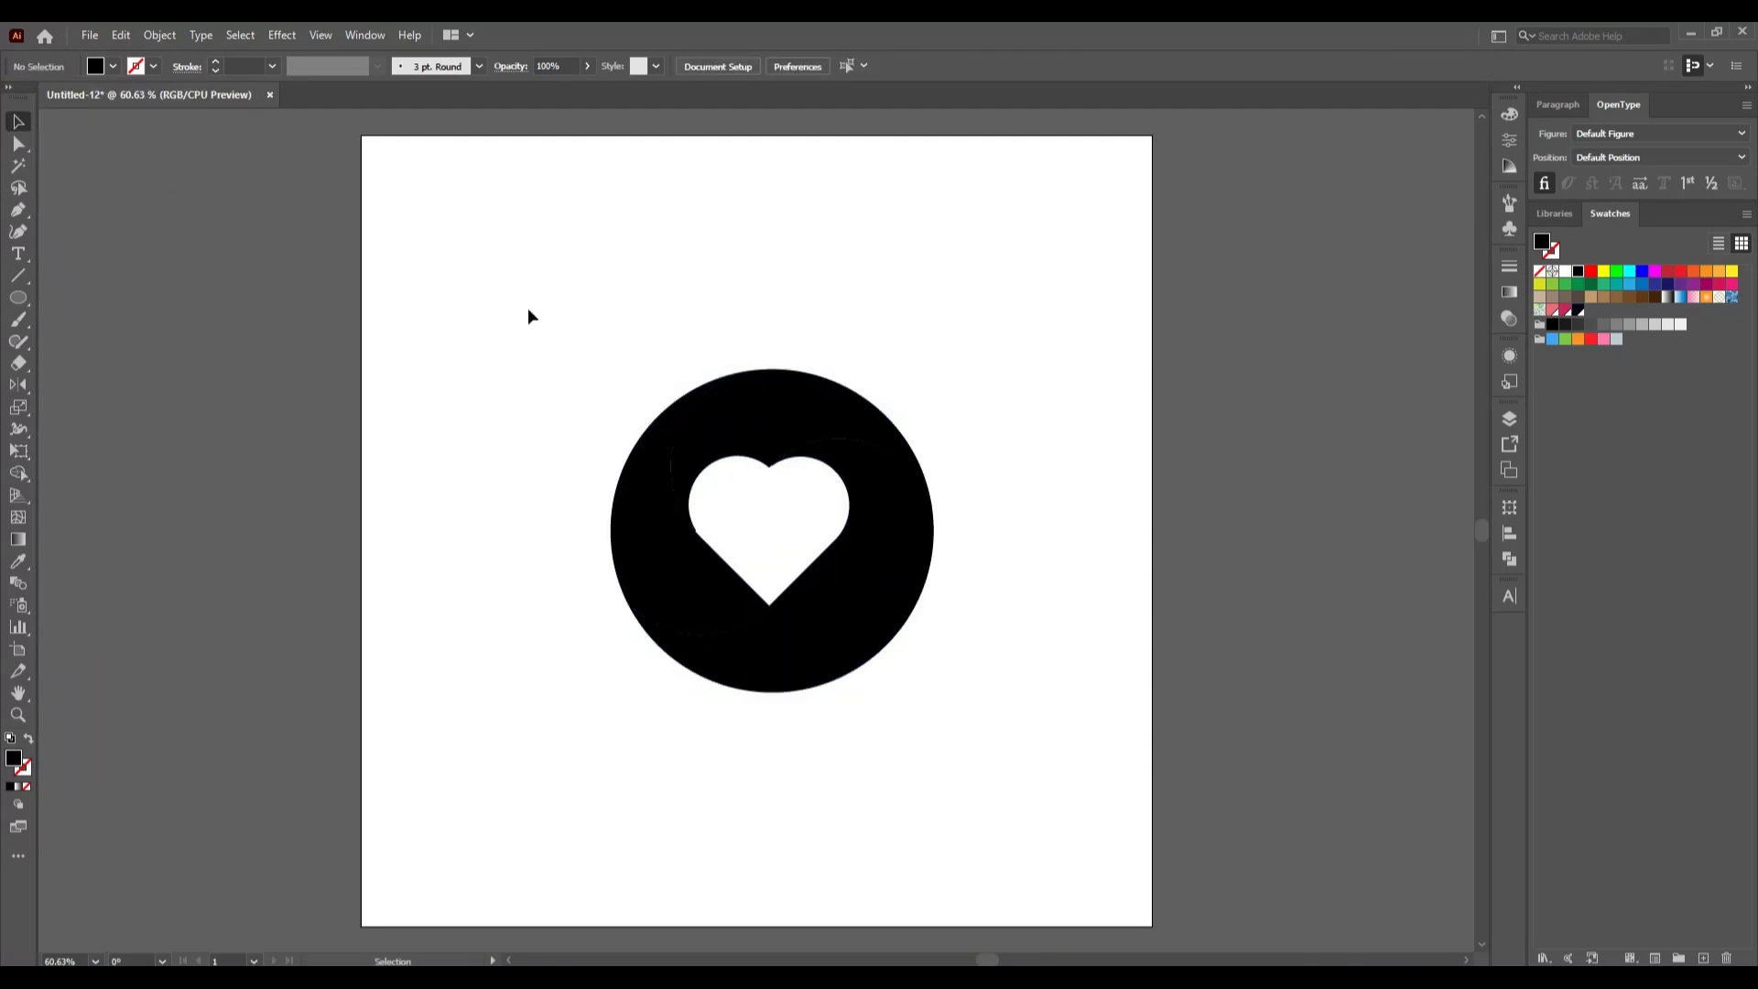
Step: Inspect the enlarged mark, then undo its scaling, stroke removal, moves and the deletion of the construction shapes
left_click_drag(571, 375, 975, 758)
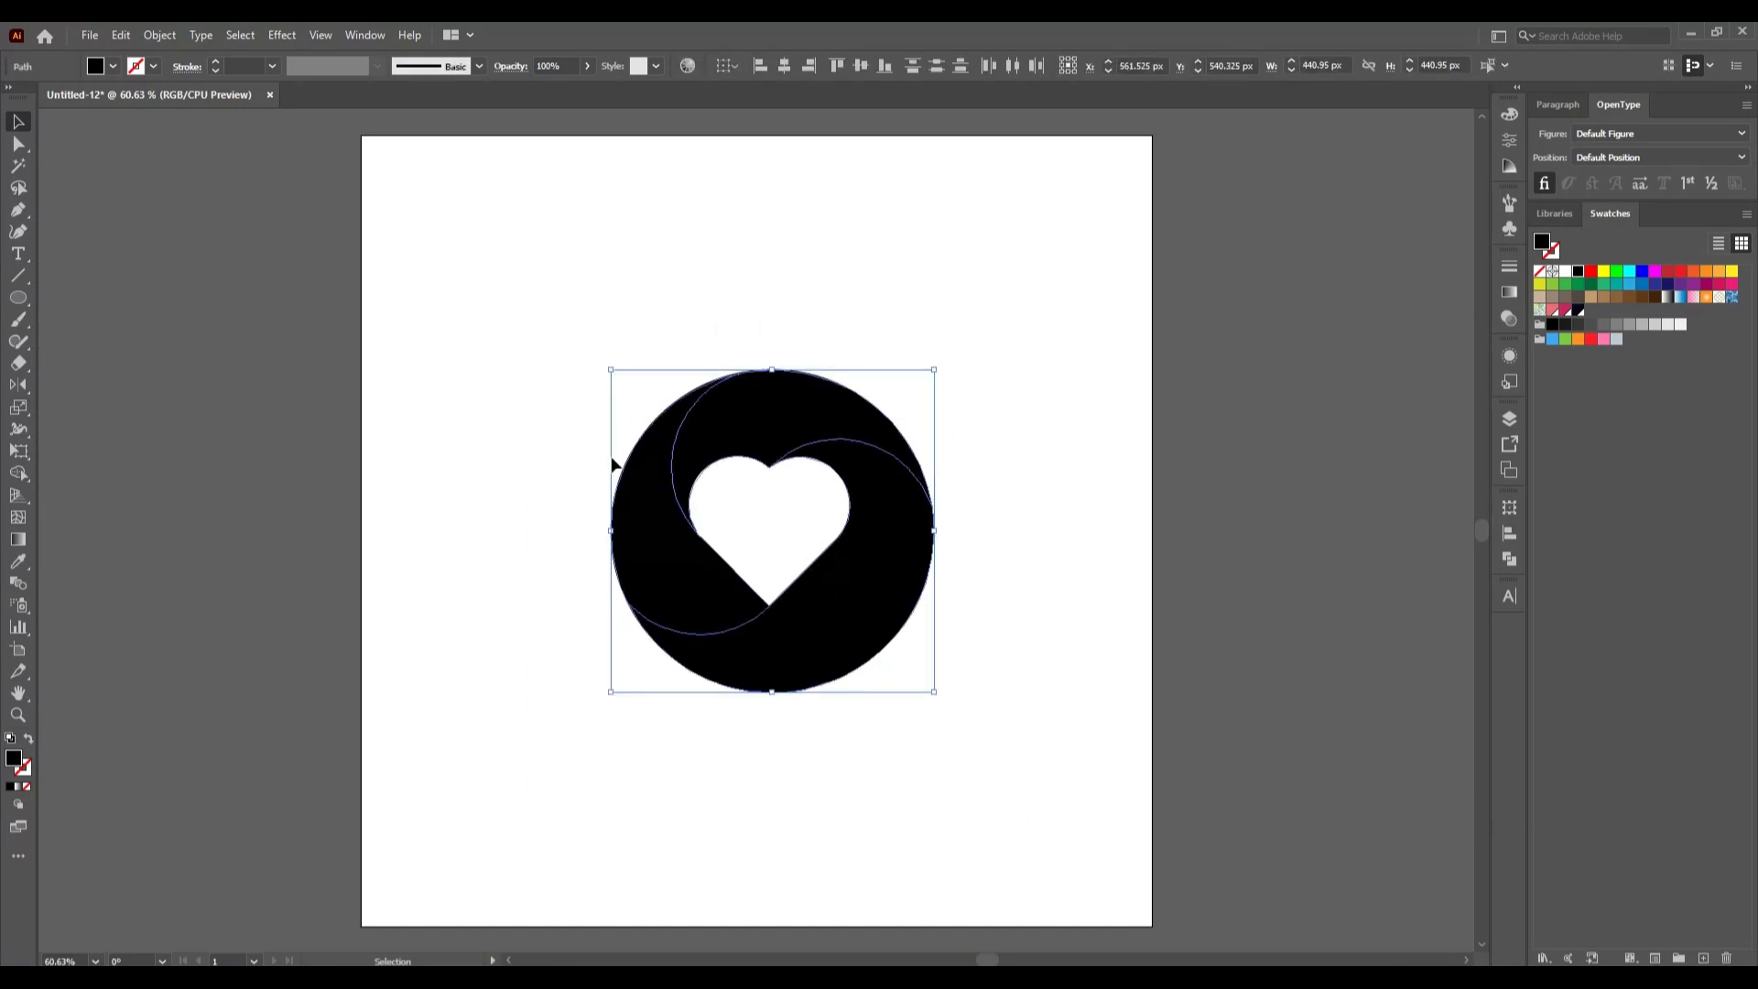
scroll(711, 534, "up", 4)
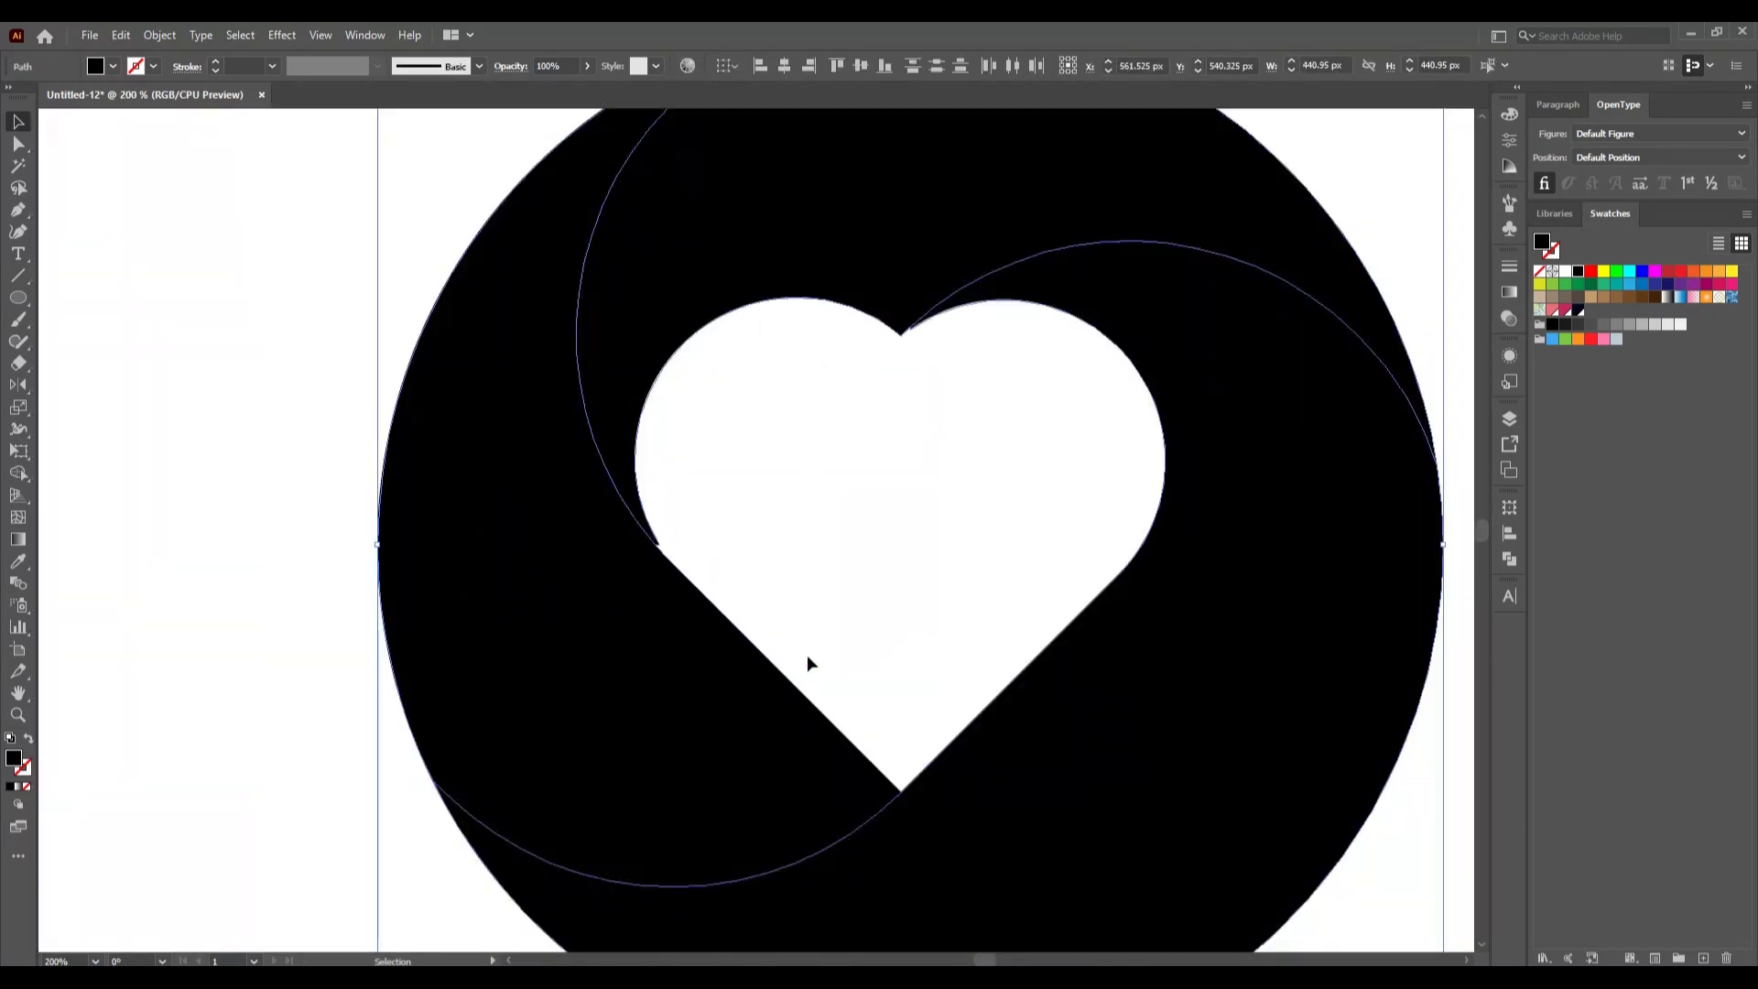
scroll(806, 656, "down", 2)
scroll(814, 661, "down", 1)
scroll(814, 660, "up", 8)
key("ctrl+z")
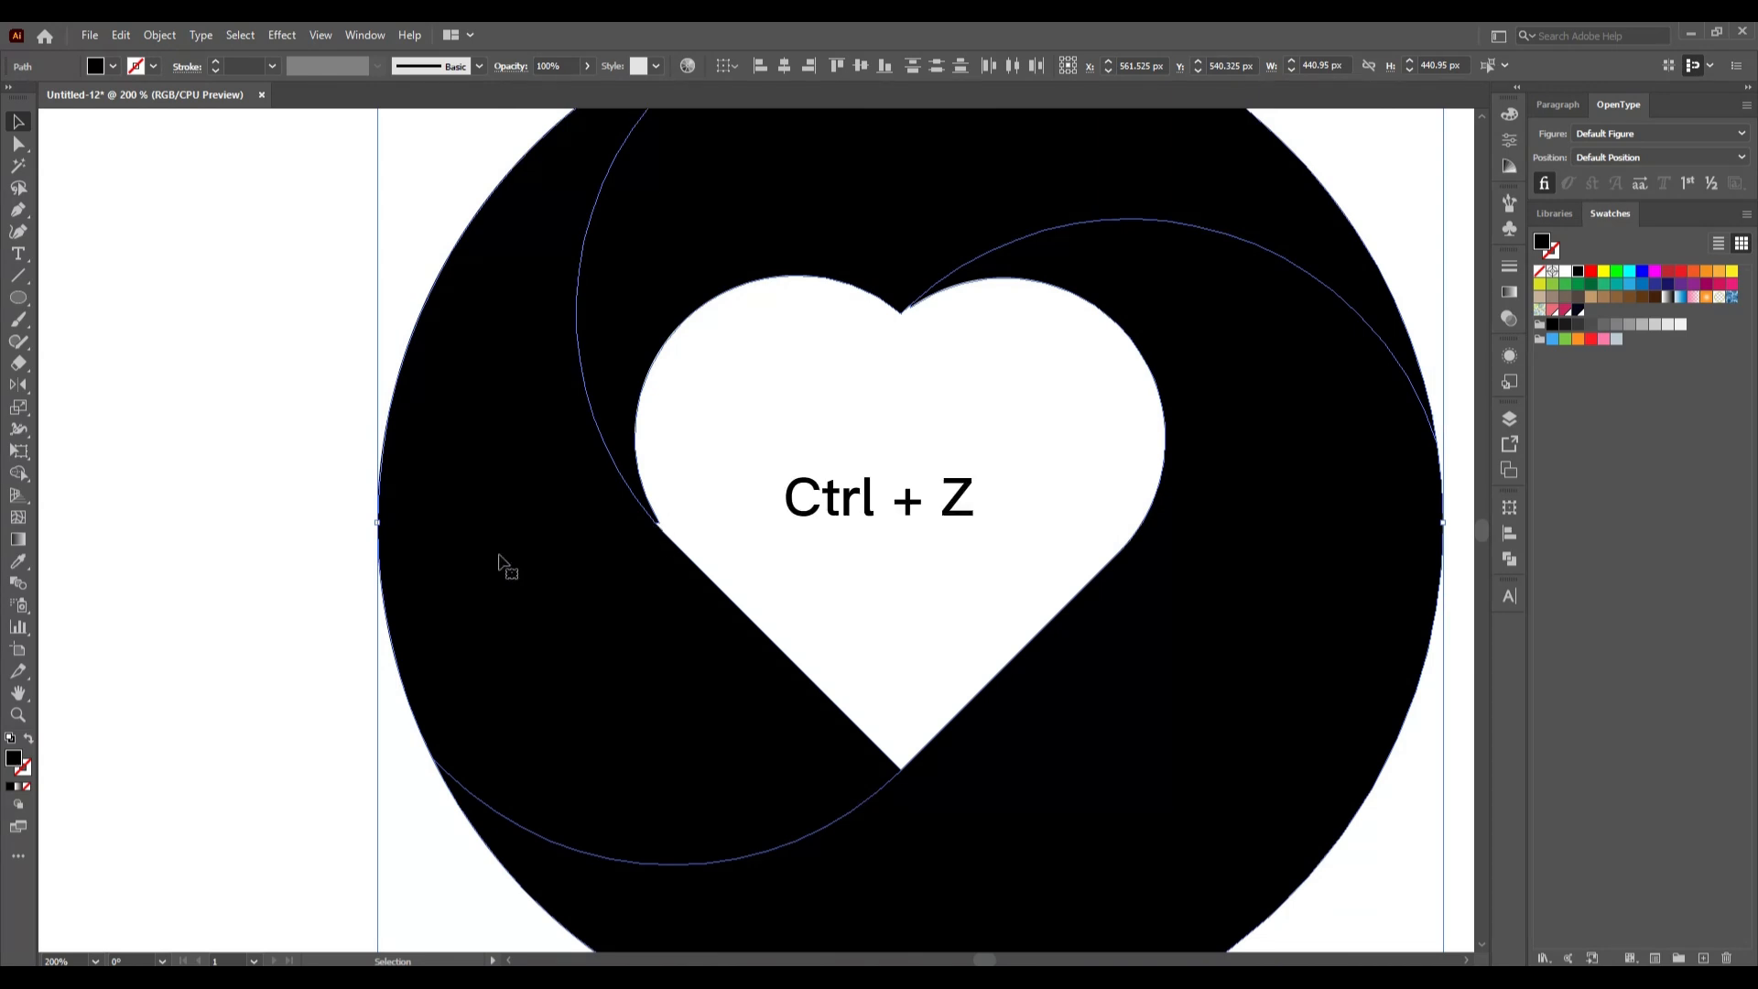
key("ctrl+z")
key("ctrl+z")
key("ctrl+z")
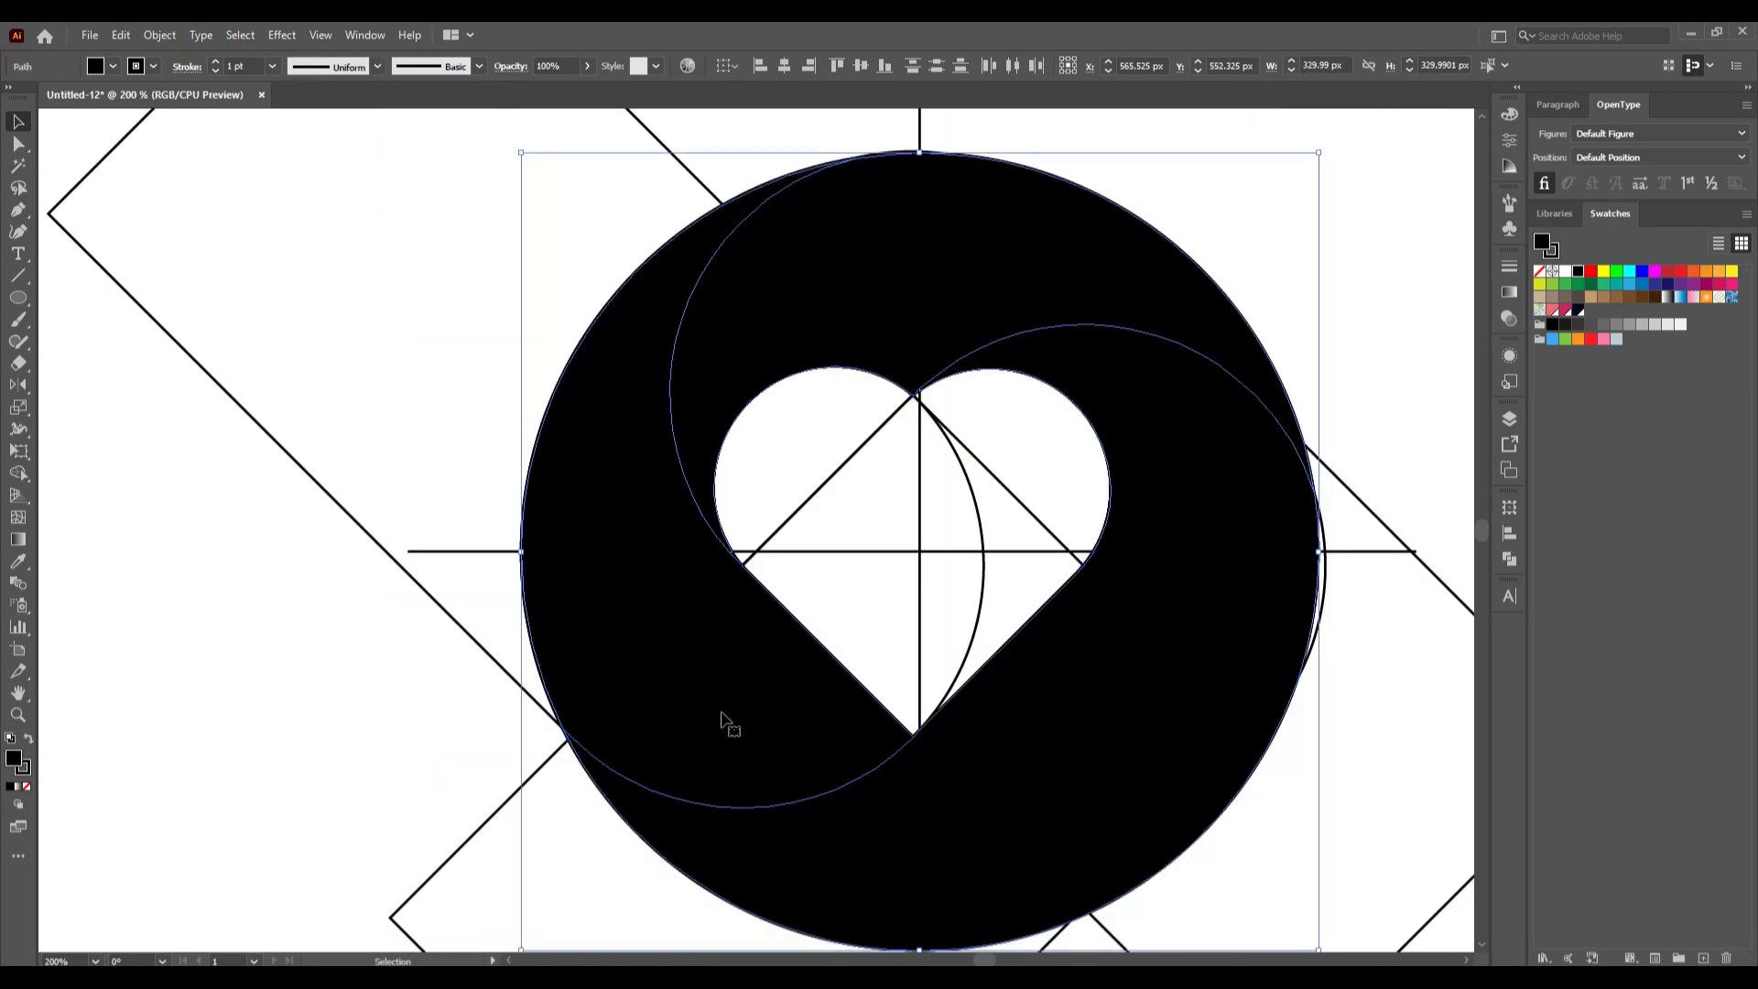
Step: Select all the artwork and clean up the junction at the heart's left corner with the Shape Builder
key("ctrl+a")
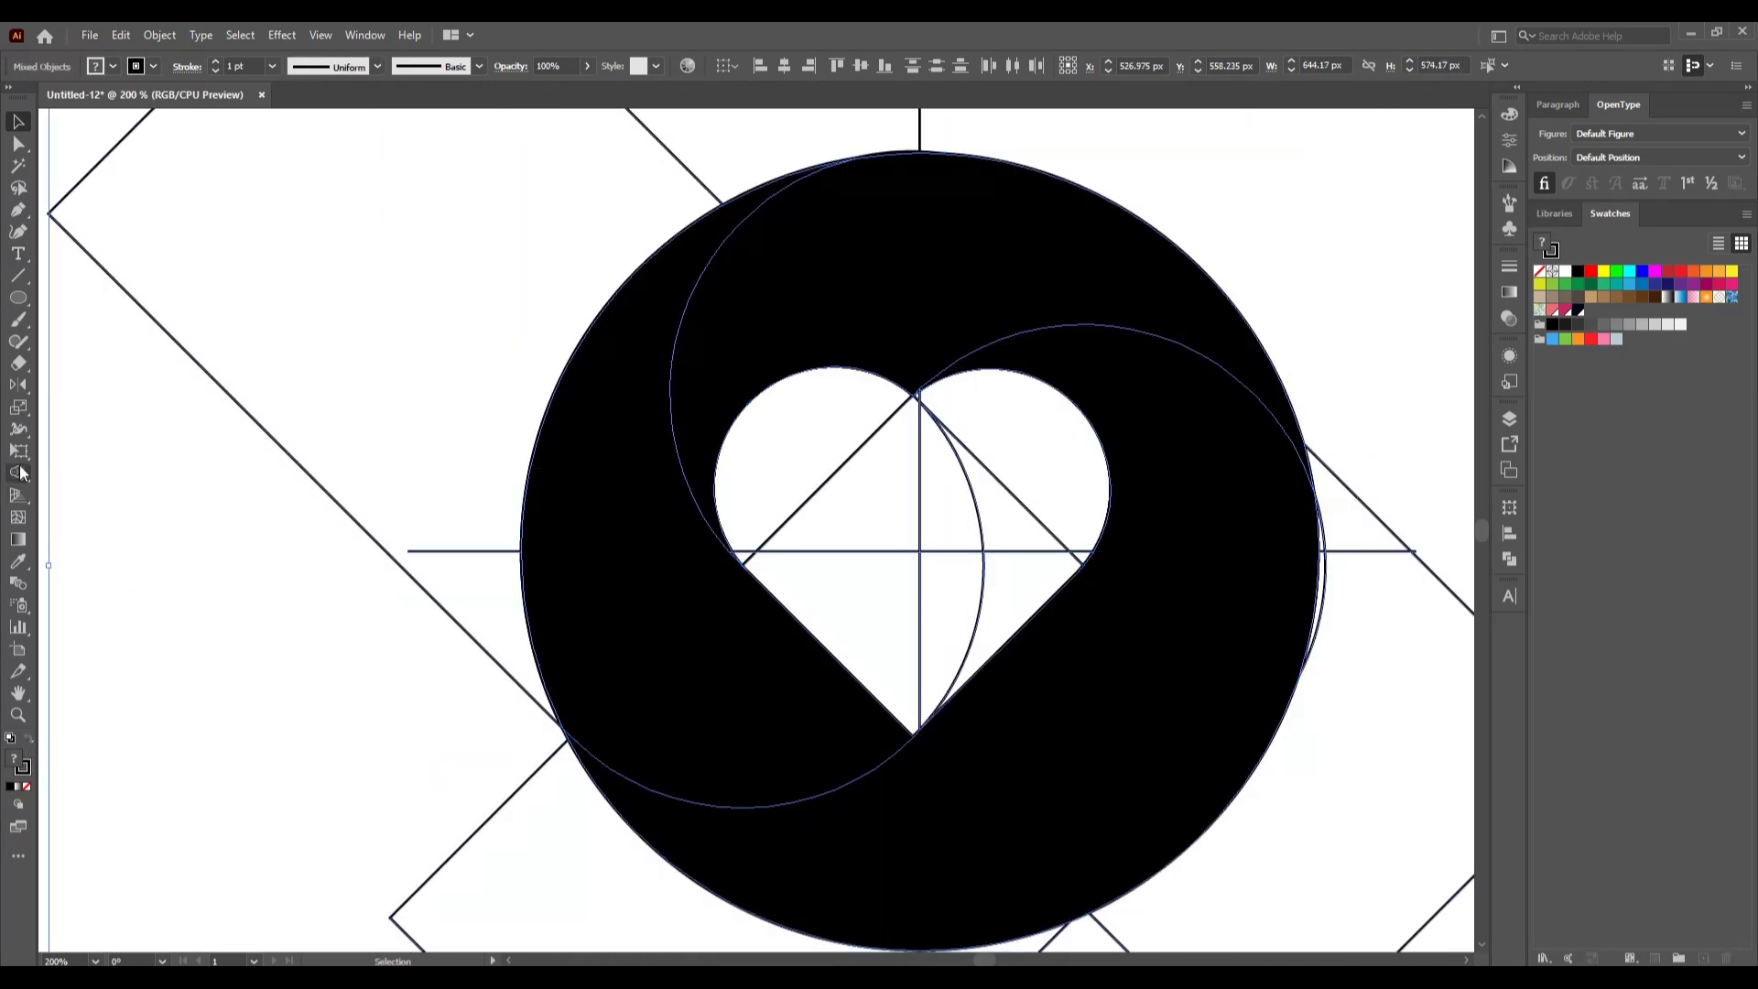
key("shift+m")
scroll(780, 584, "up", 6)
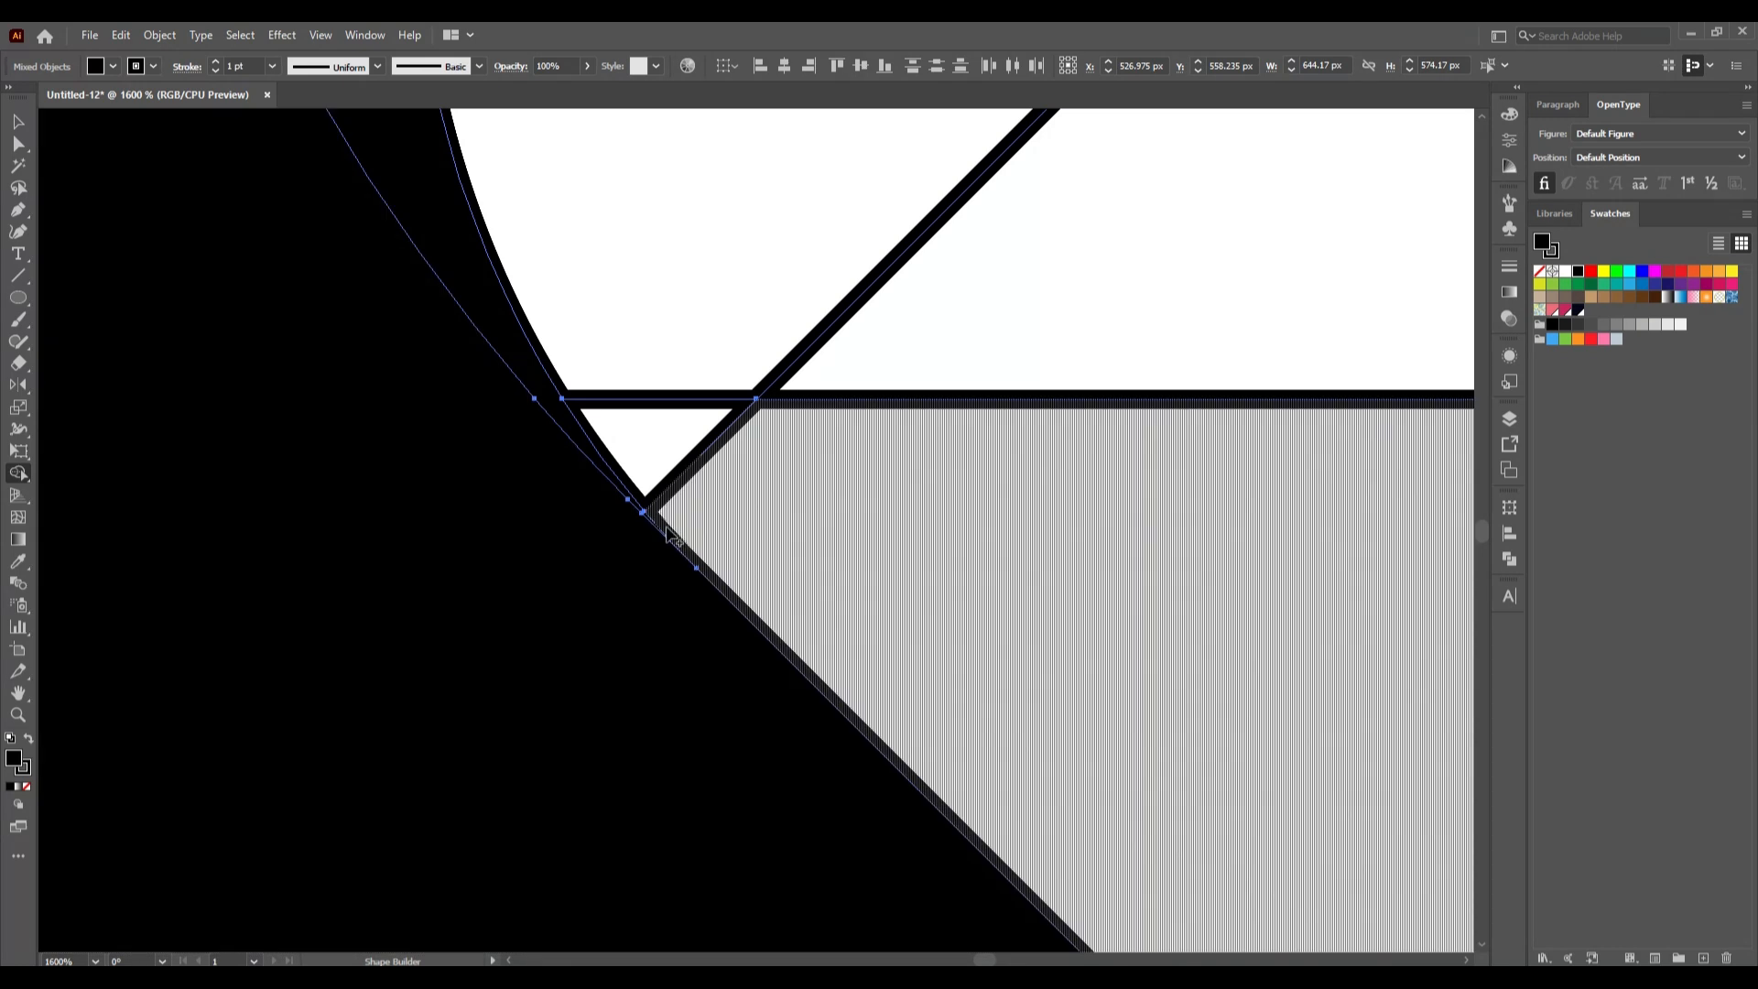
scroll(655, 550, "up", 1)
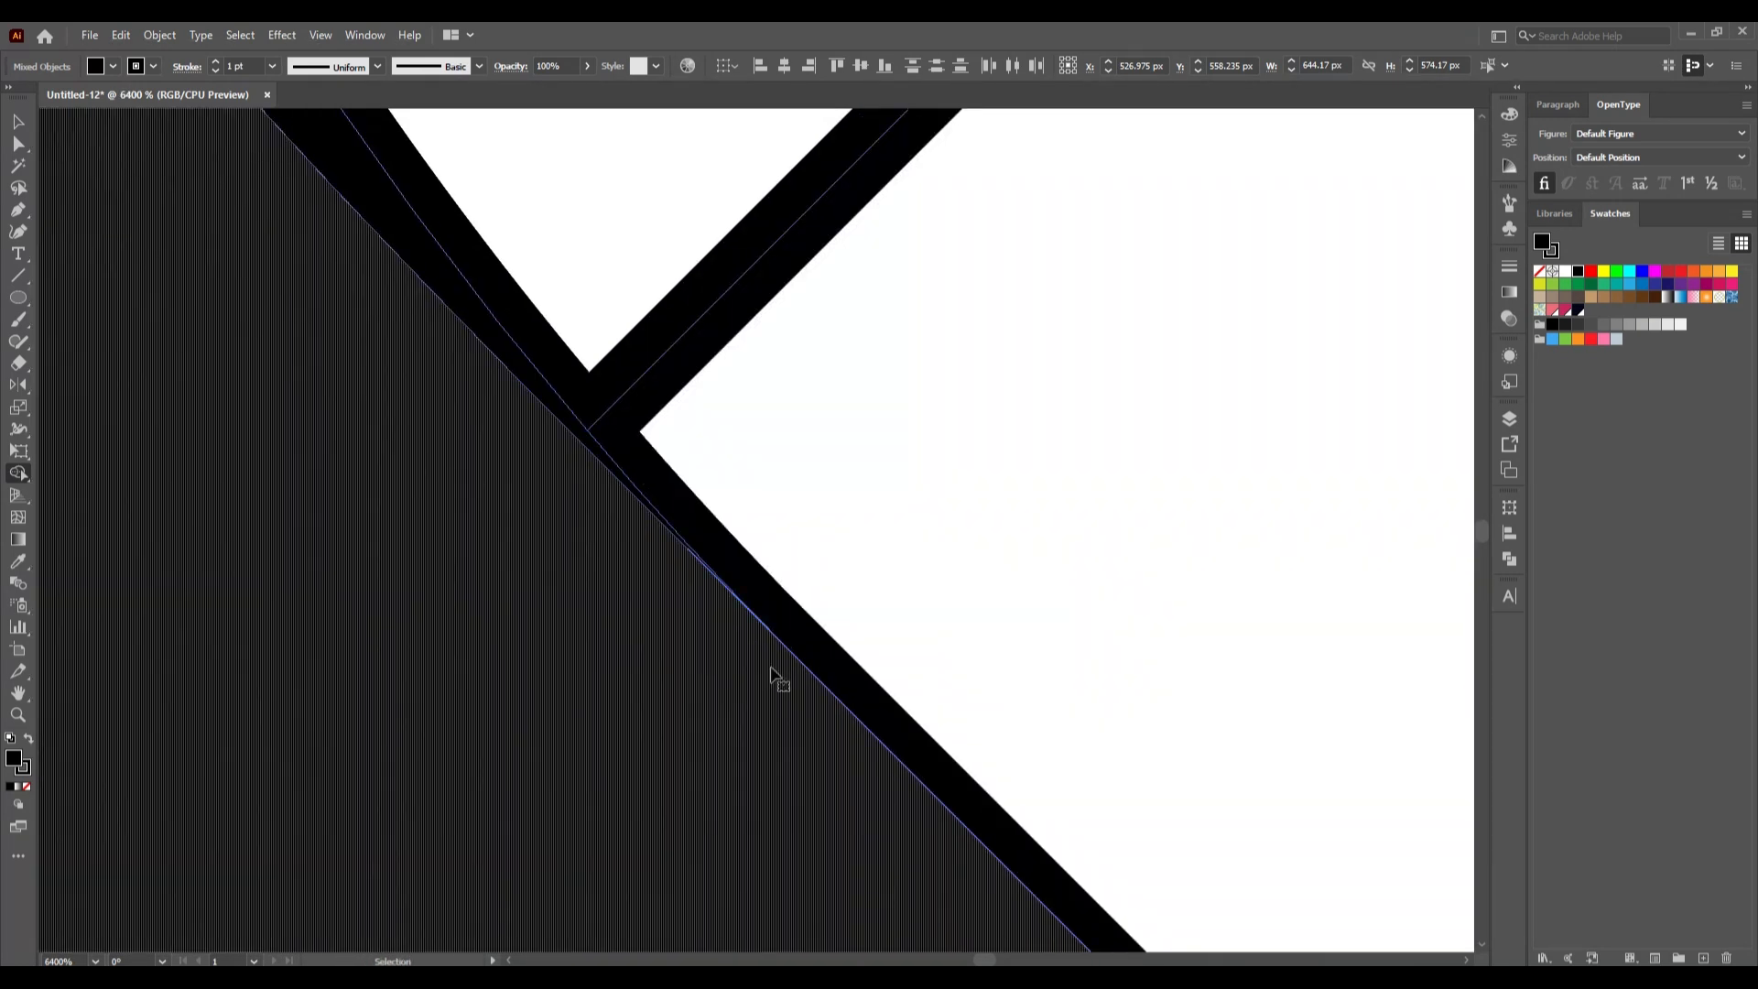
key("ctrl+0")
left_click(18, 123)
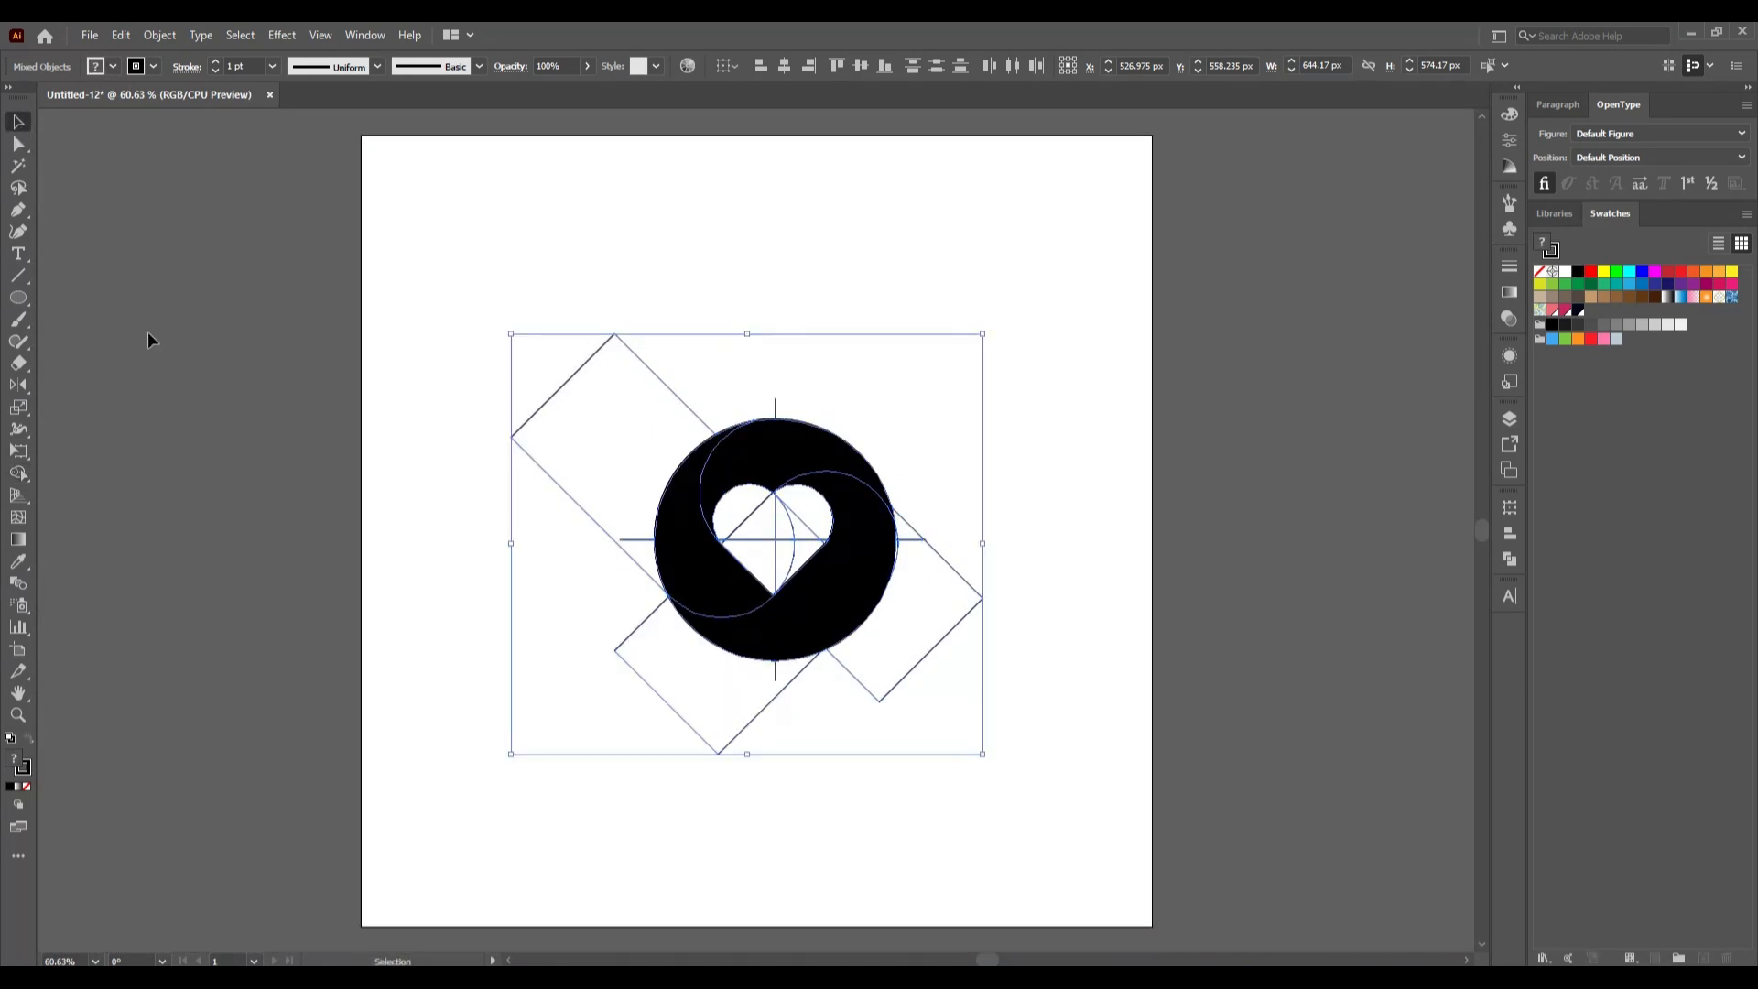
Step: Move the three black swirls clear of the construction shapes and delete the leftover construction shapes
left_click(149, 339)
left_click(705, 531)
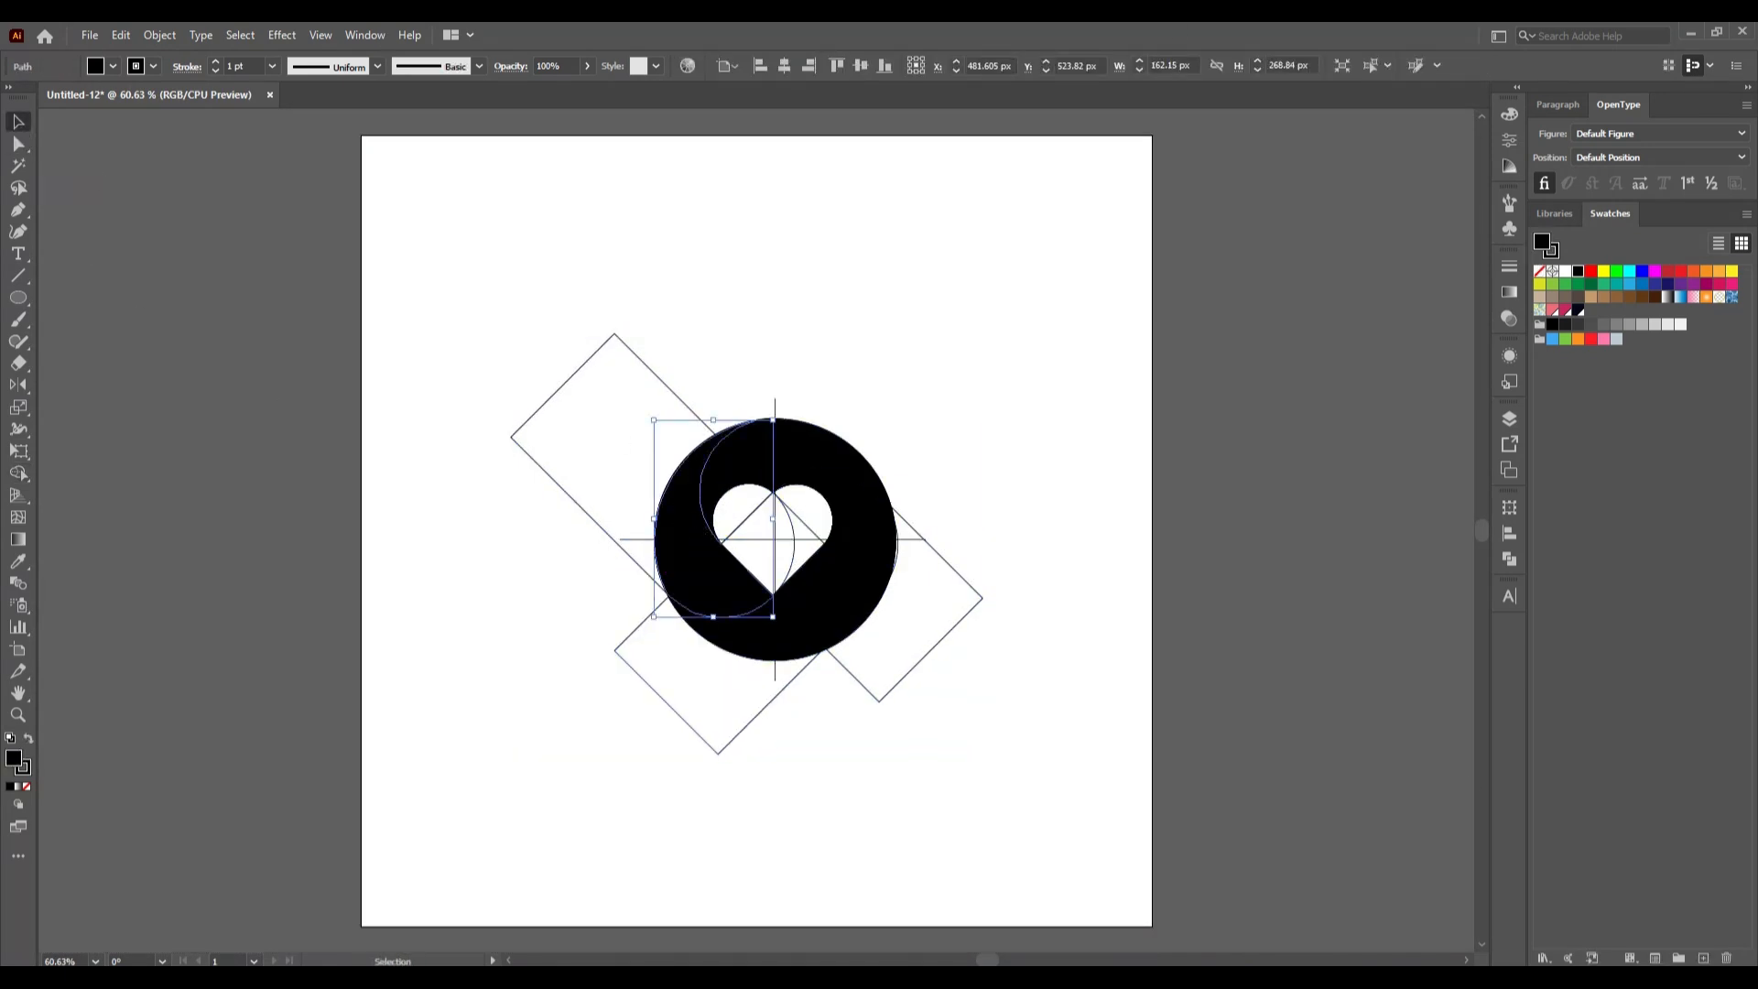
left_click_drag(712, 473, 287, 479)
left_click_drag(938, 728, 1003, 799)
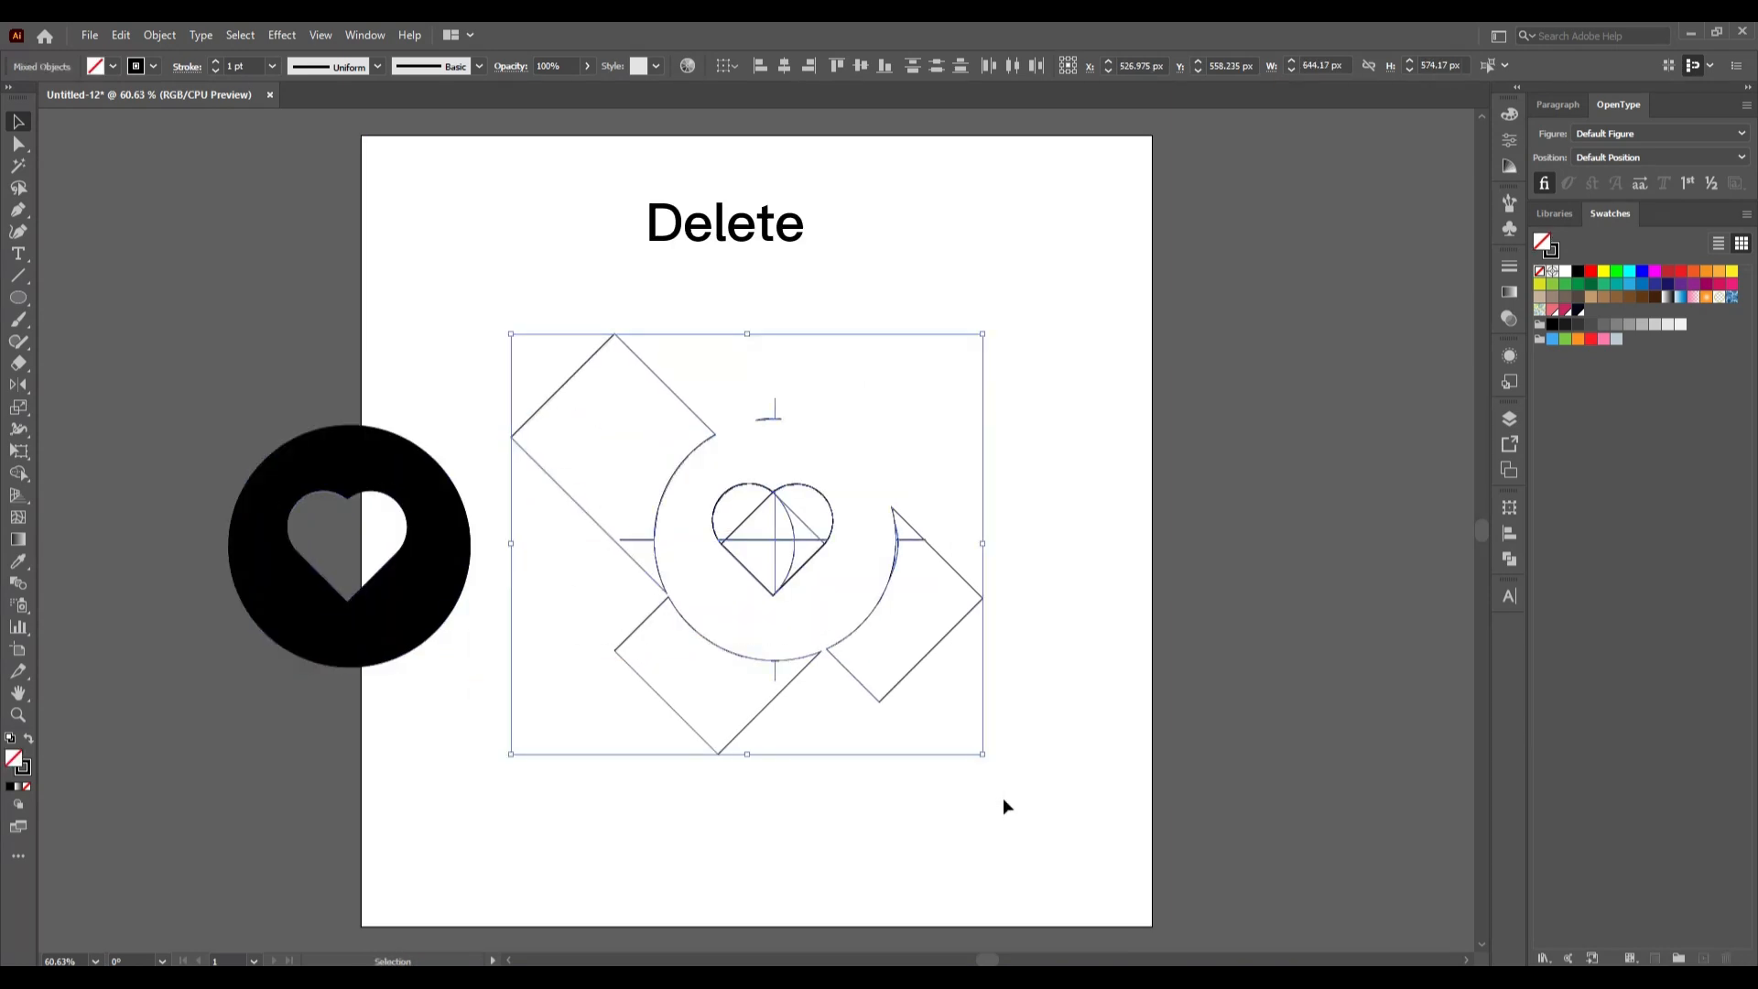
key("Delete")
Step: Move the three swirls back to the middle of the artboard, enlarge them to about 461 × 461 px and remove their stroke
left_click_drag(174, 382, 673, 825)
left_click_drag(380, 665, 965, 693)
left_click(156, 66)
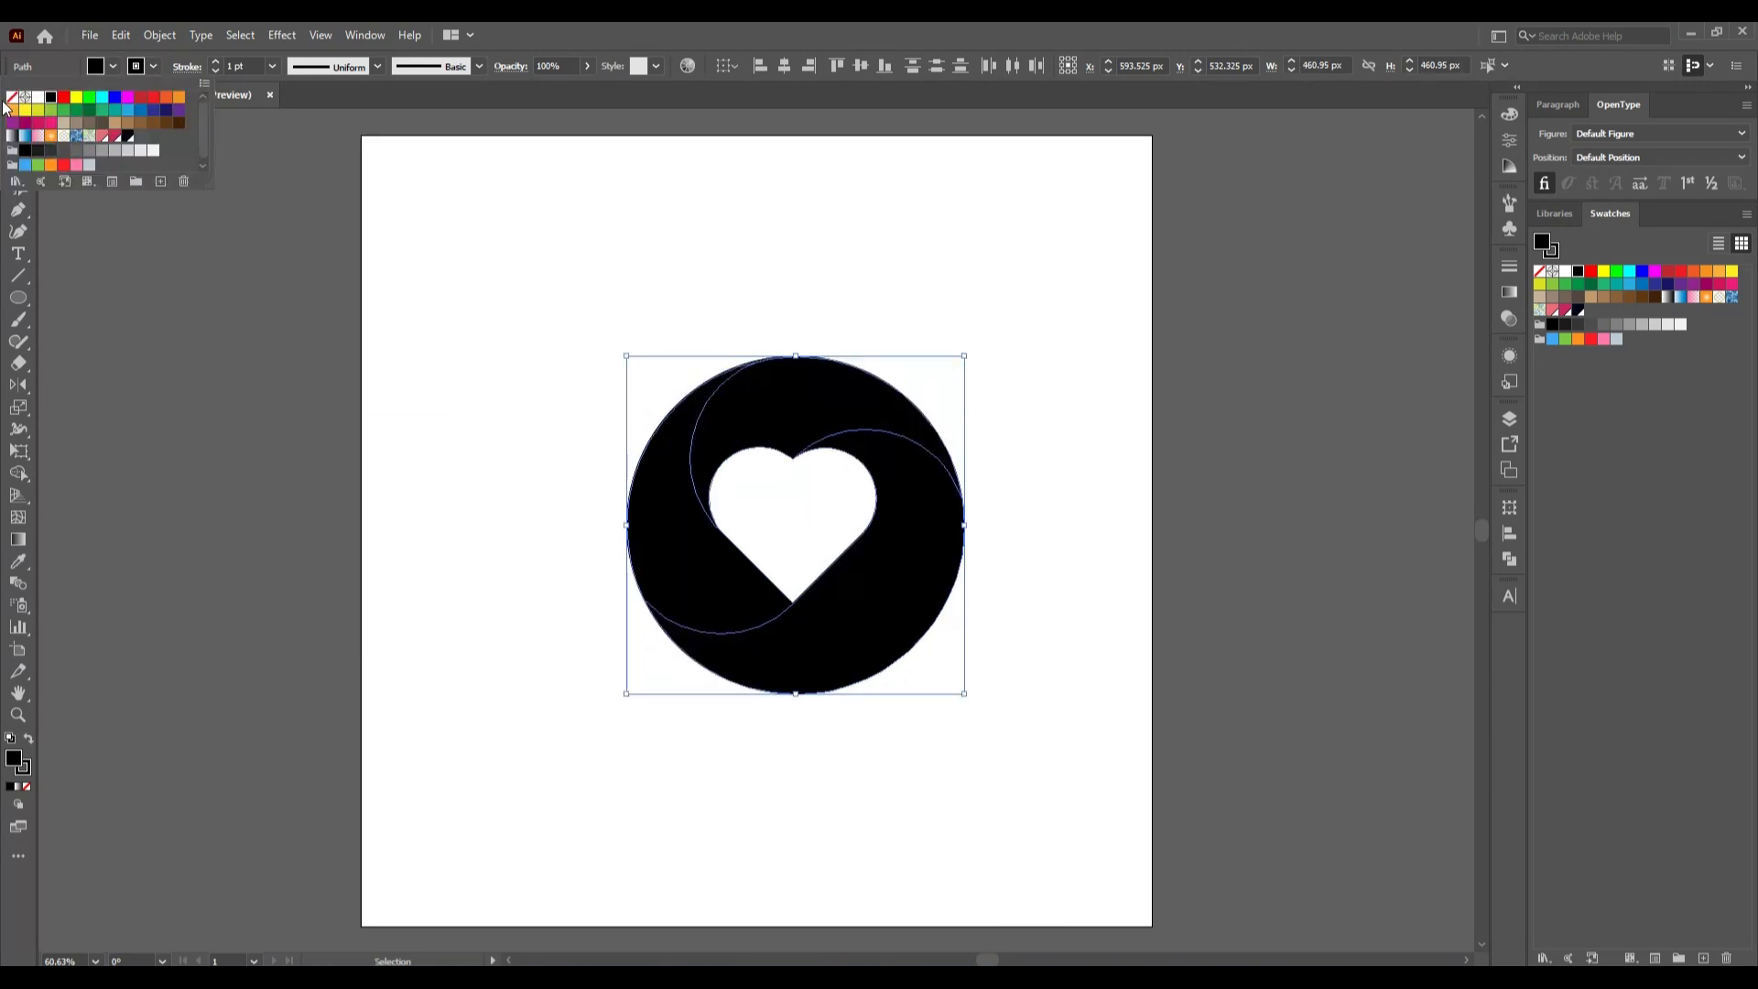
left_click(8, 109)
left_click(235, 568)
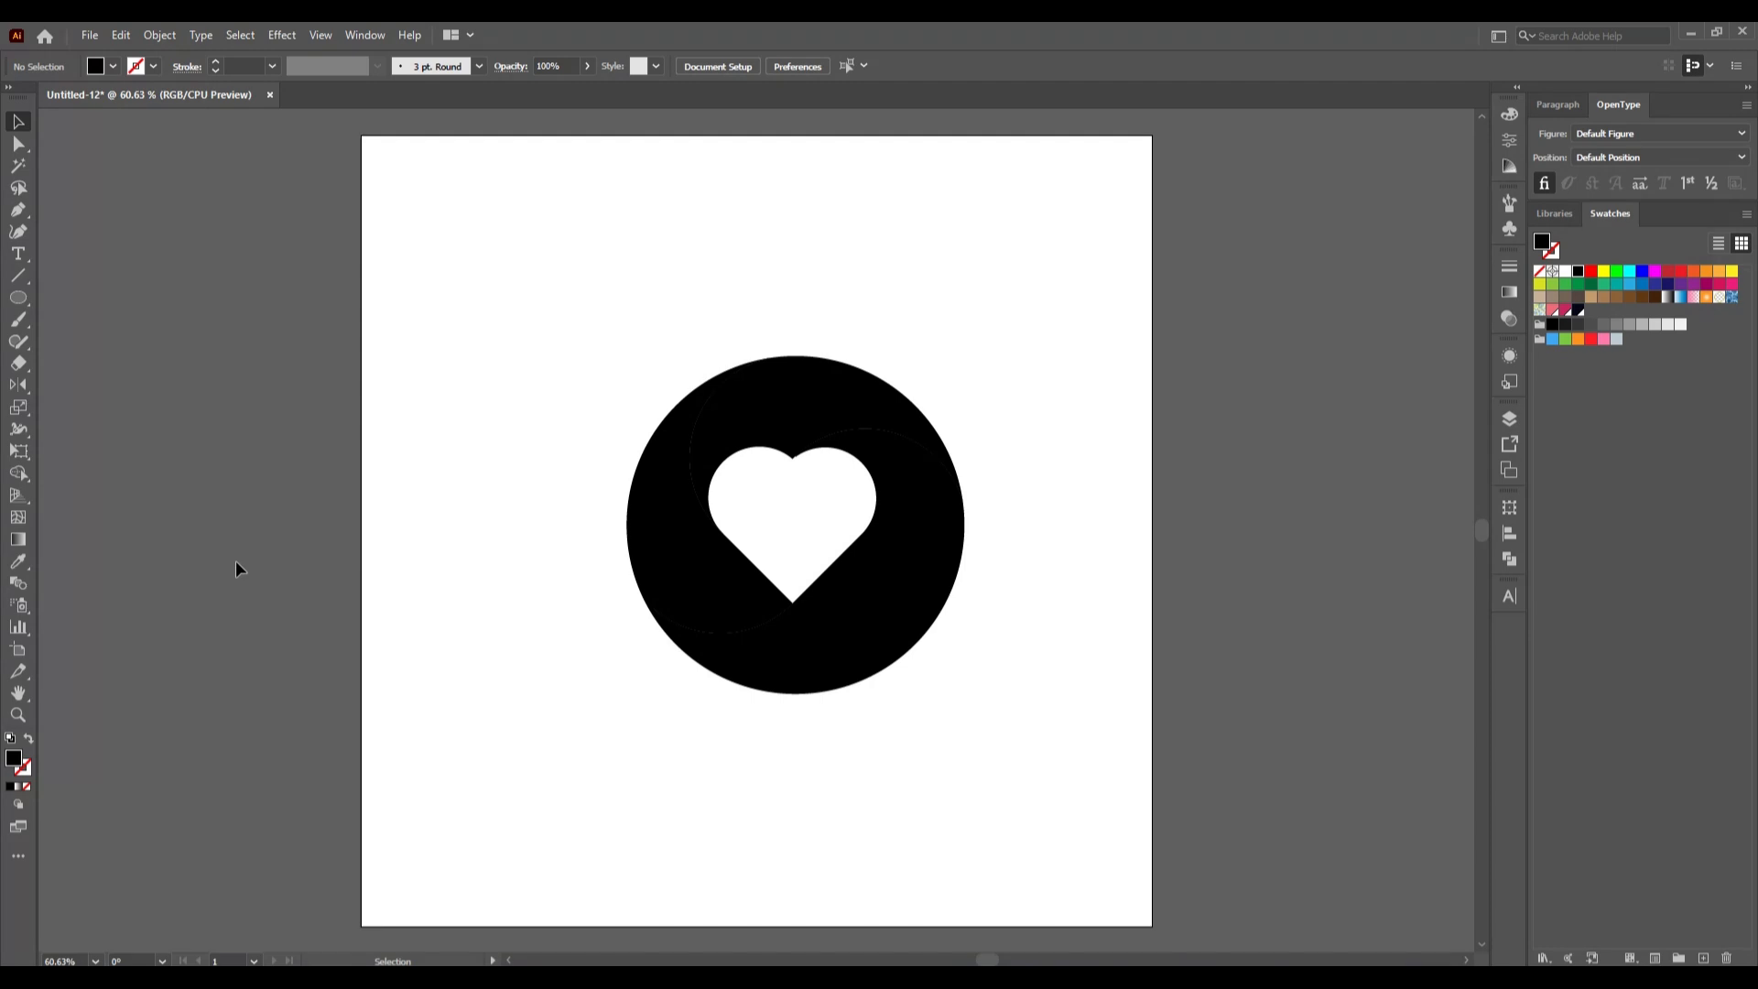
Step: Draw a 1080 × 1080 px rectangle covering the whole artboard and fill it with the dark navy swatch
left_click(17, 297)
left_click(91, 294)
left_click_drag(362, 134, 1152, 925)
key("v")
left_click(1576, 315)
Step: Send the navy background rectangle behind the mark and lock it
right_click(683, 418)
mouse_move(851, 763)
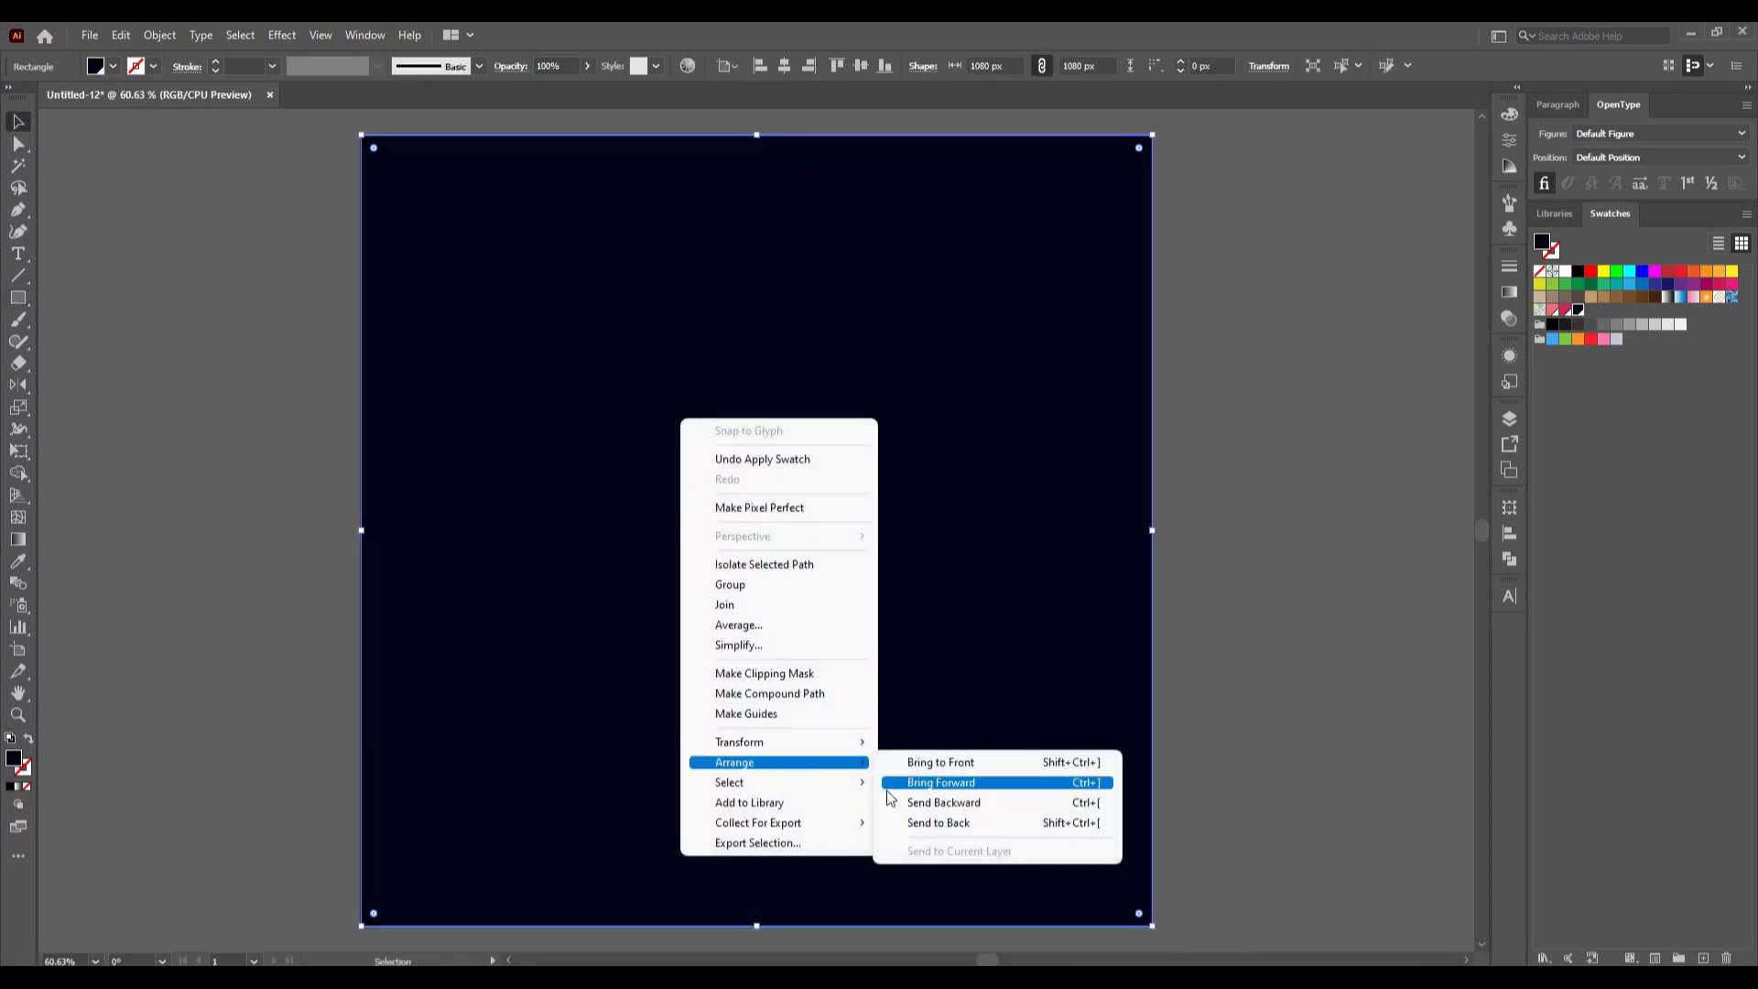
left_click(934, 823)
left_click(159, 34)
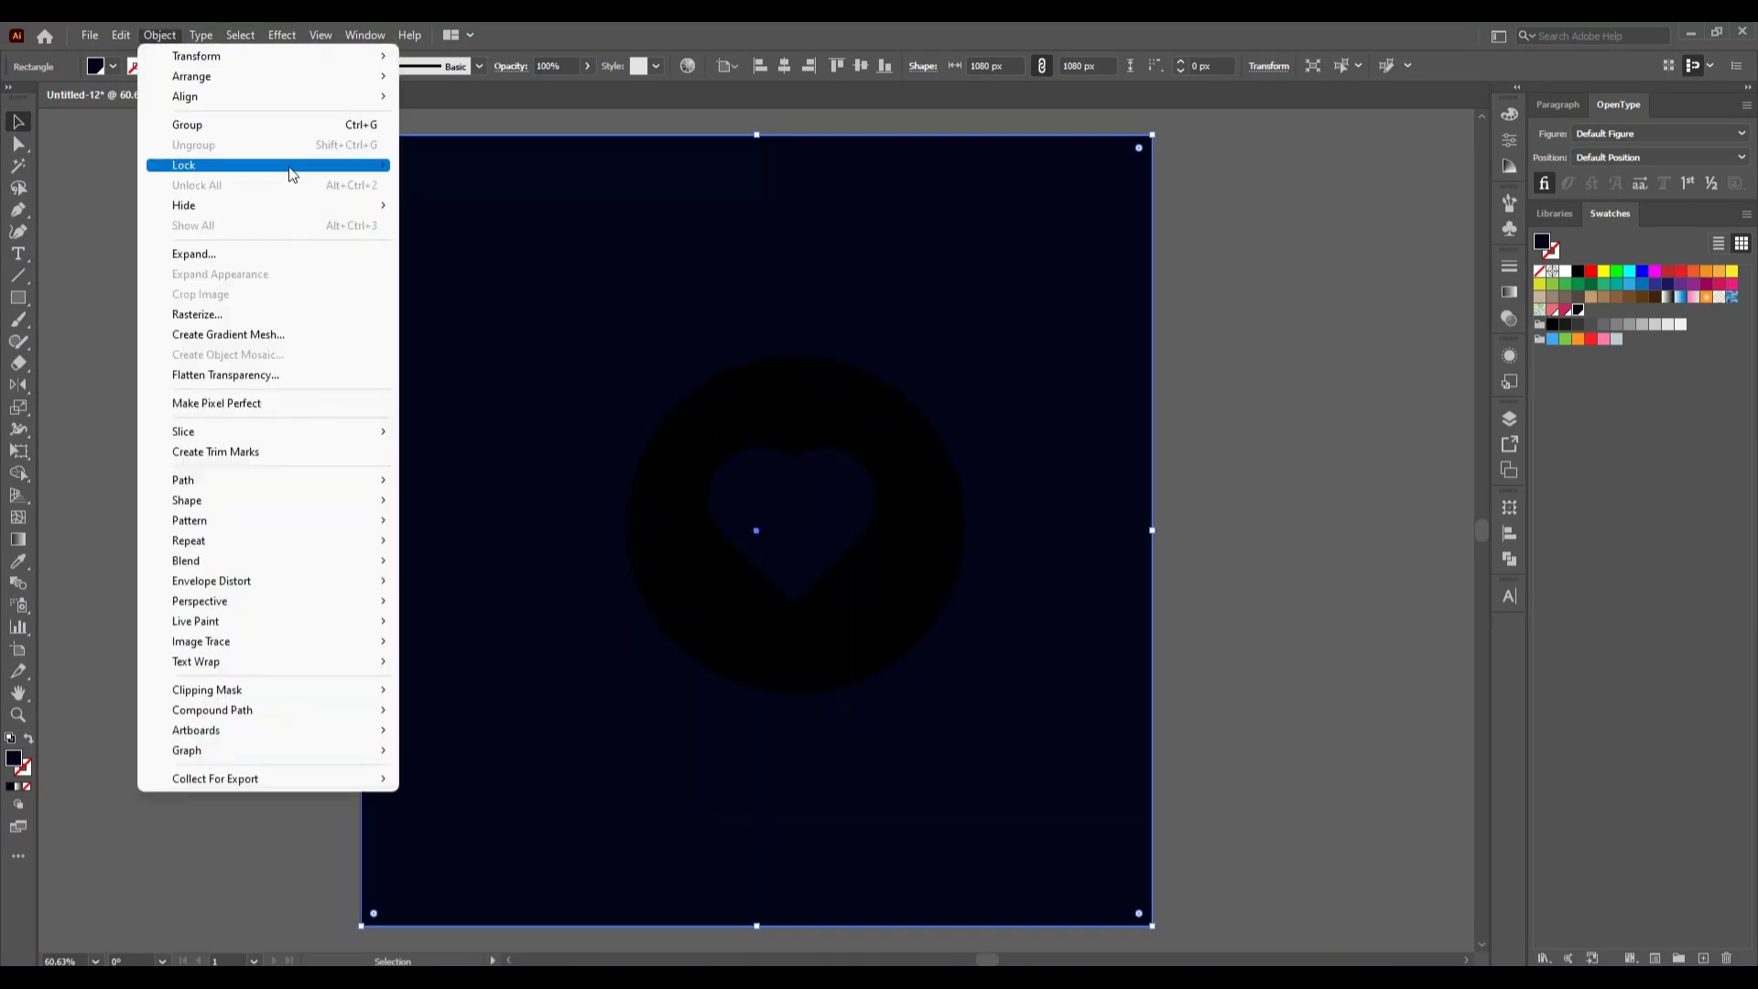
mouse_move(297, 166)
left_click(431, 164)
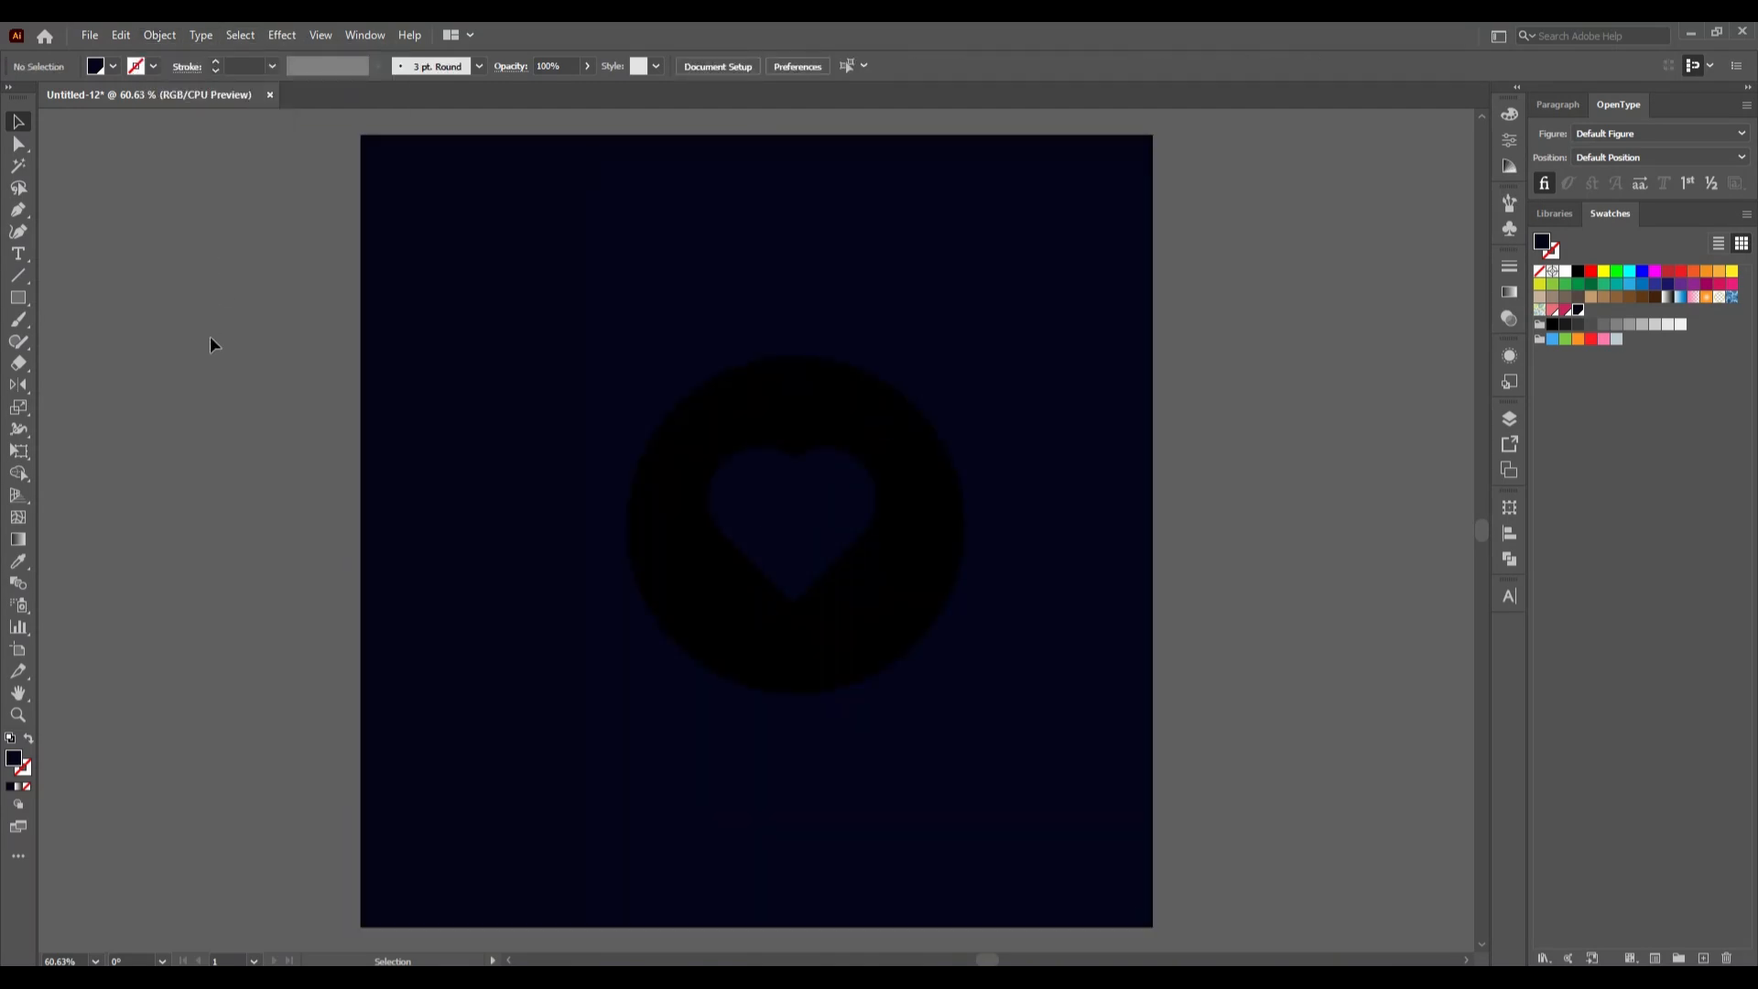
Step: Select the three swirls and fill them with the default white-to-black linear gradient
left_click(912, 523)
left_click(711, 550, "shift")
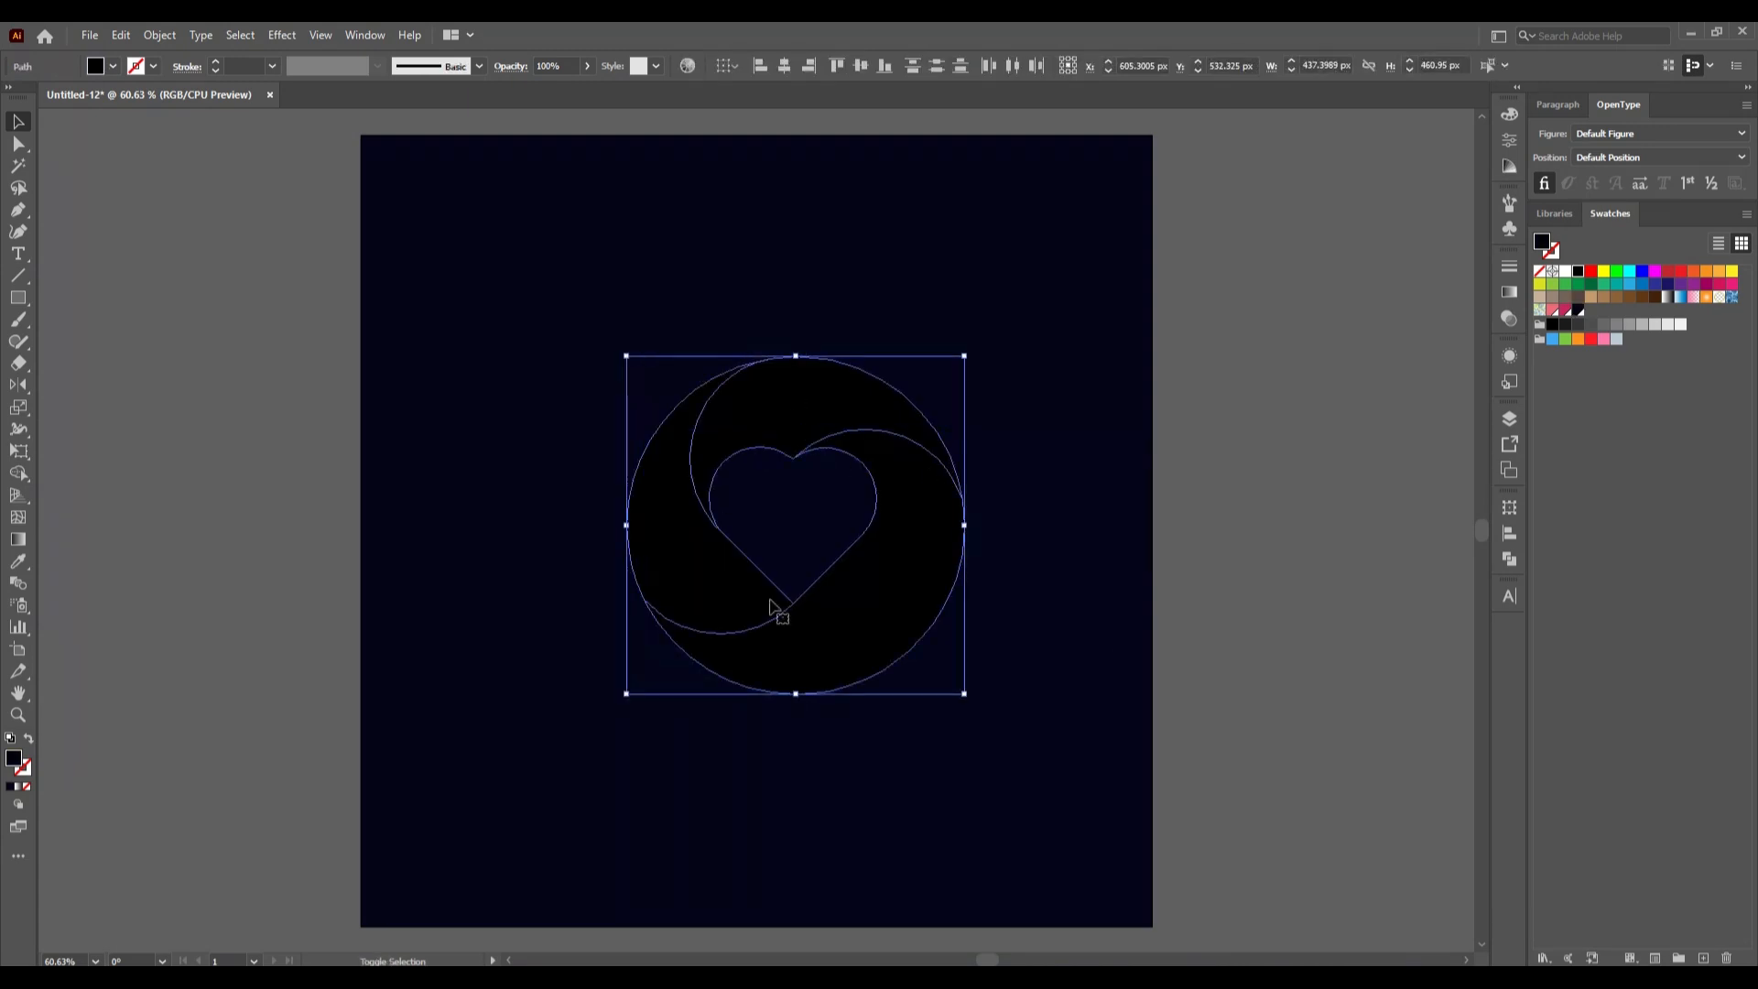
left_click(1511, 292)
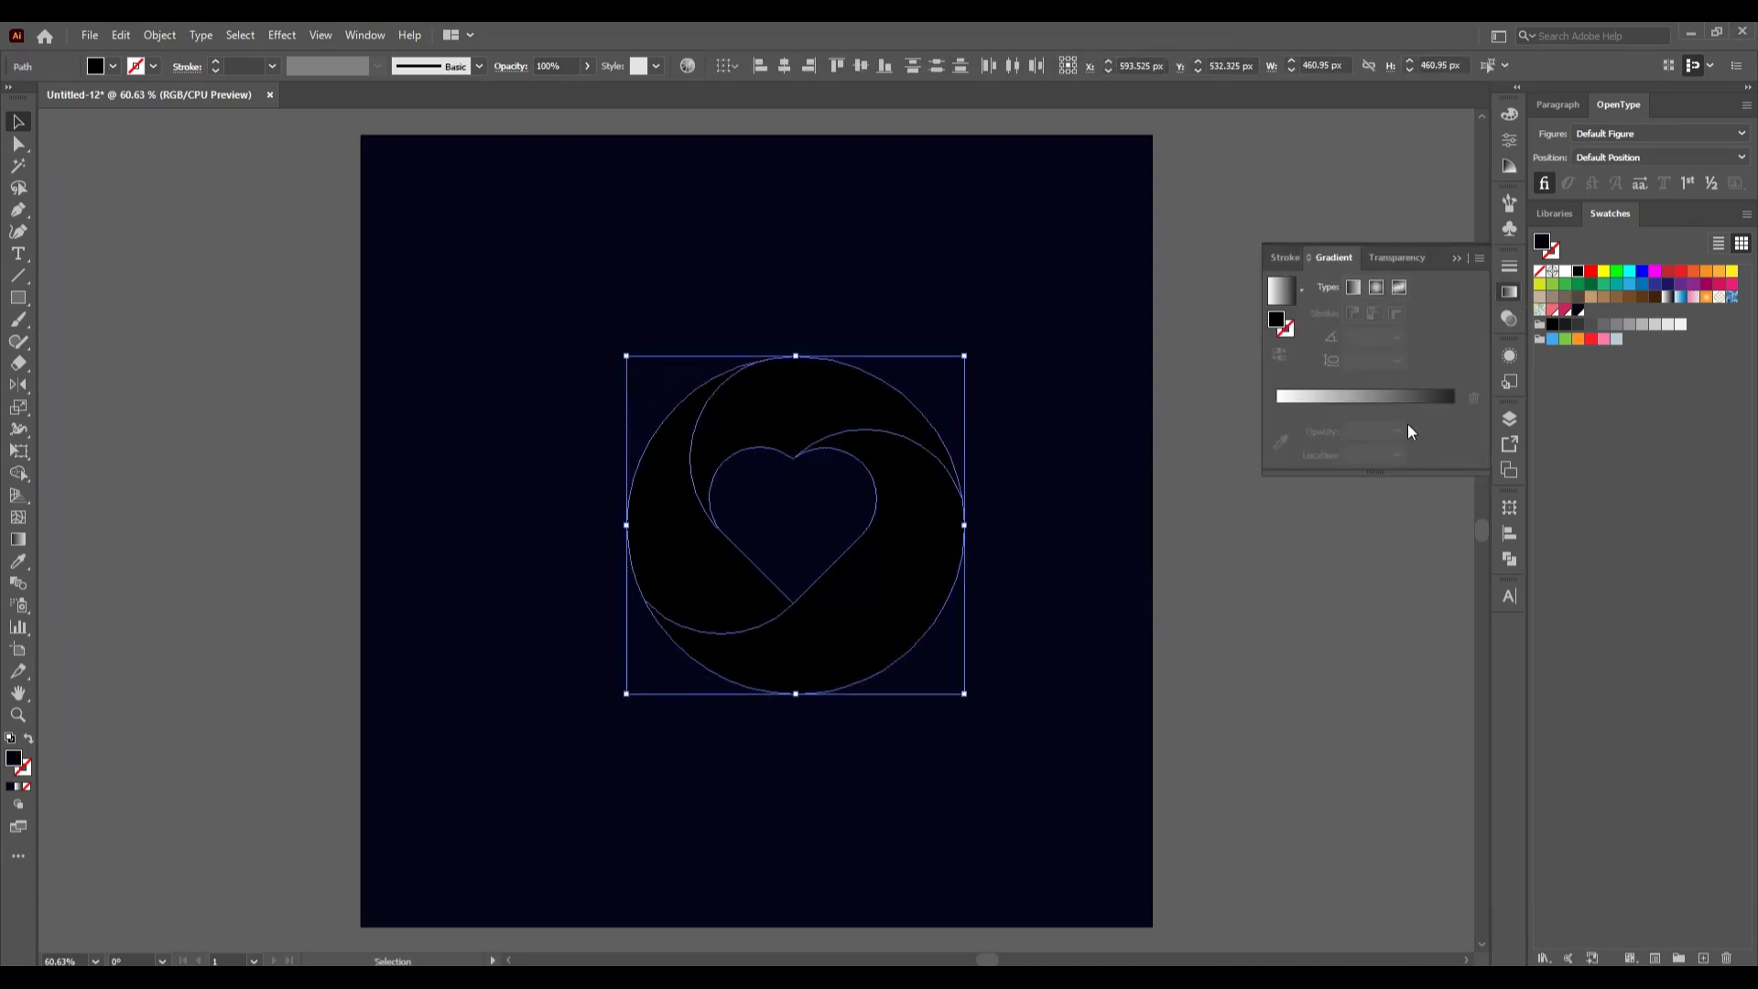
left_click(1436, 392)
left_click(1181, 632)
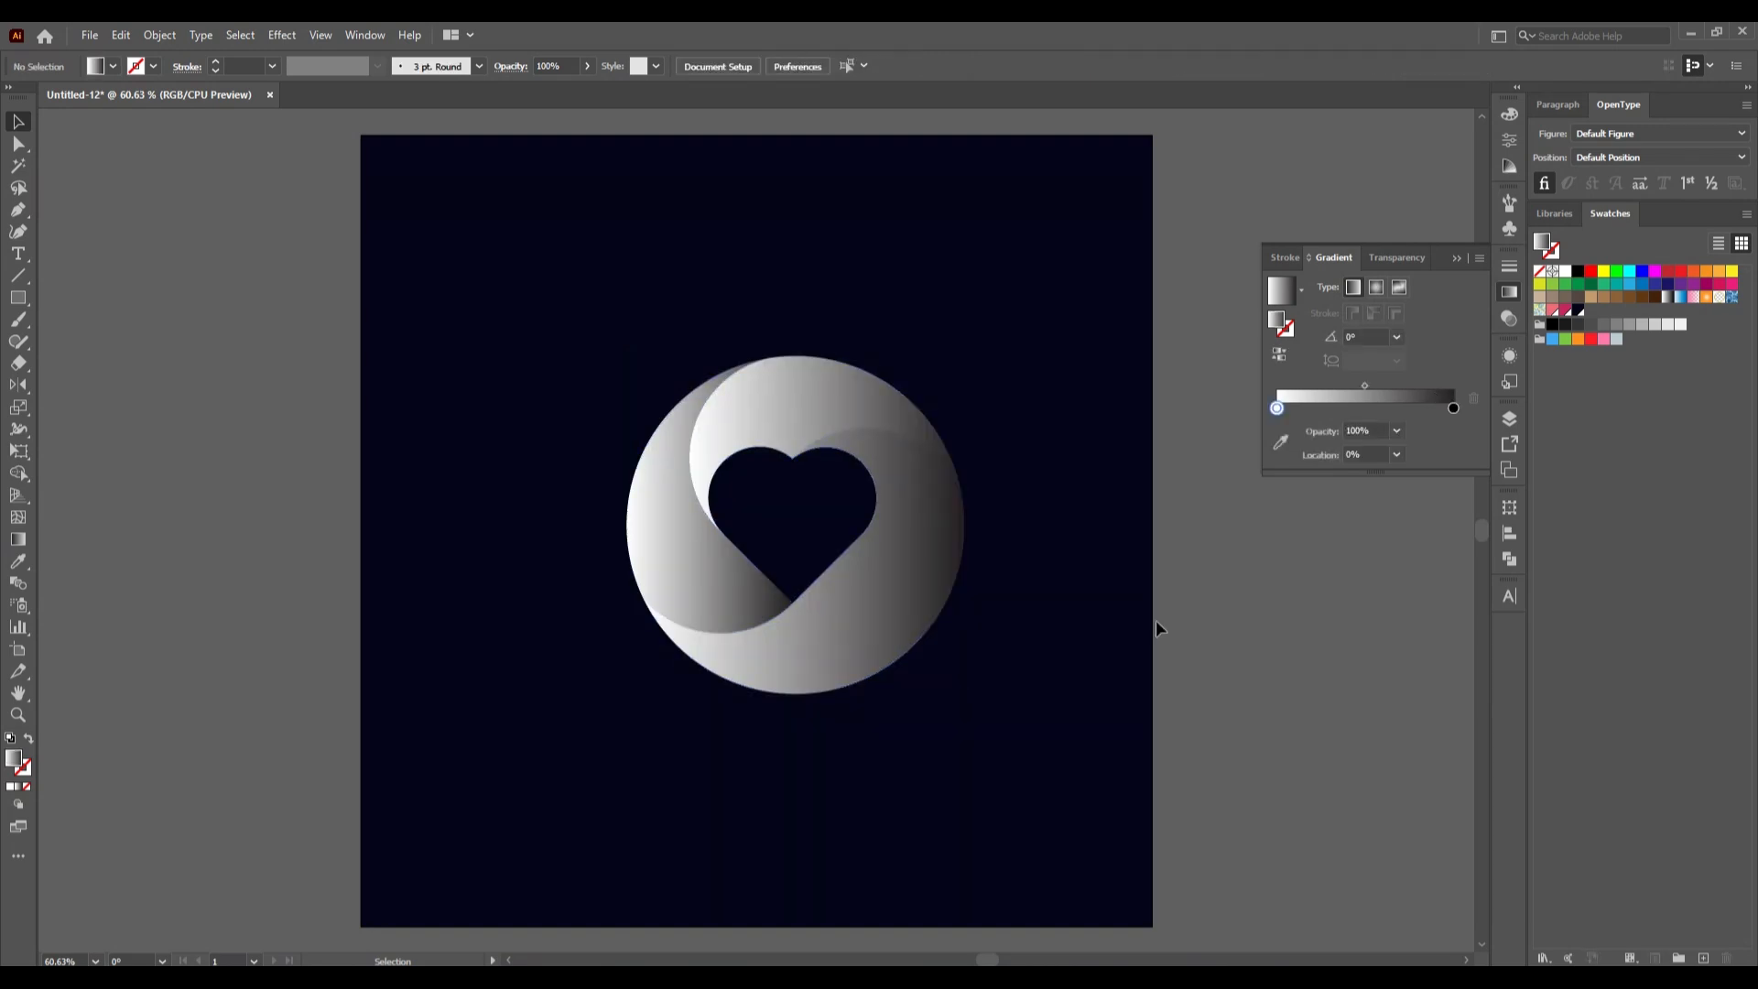
Step: Change the dark end stop of the top swirl's gradient to a mid grey, keeping the start stop white
left_click(848, 404)
left_click(1453, 431)
double_click(1454, 431)
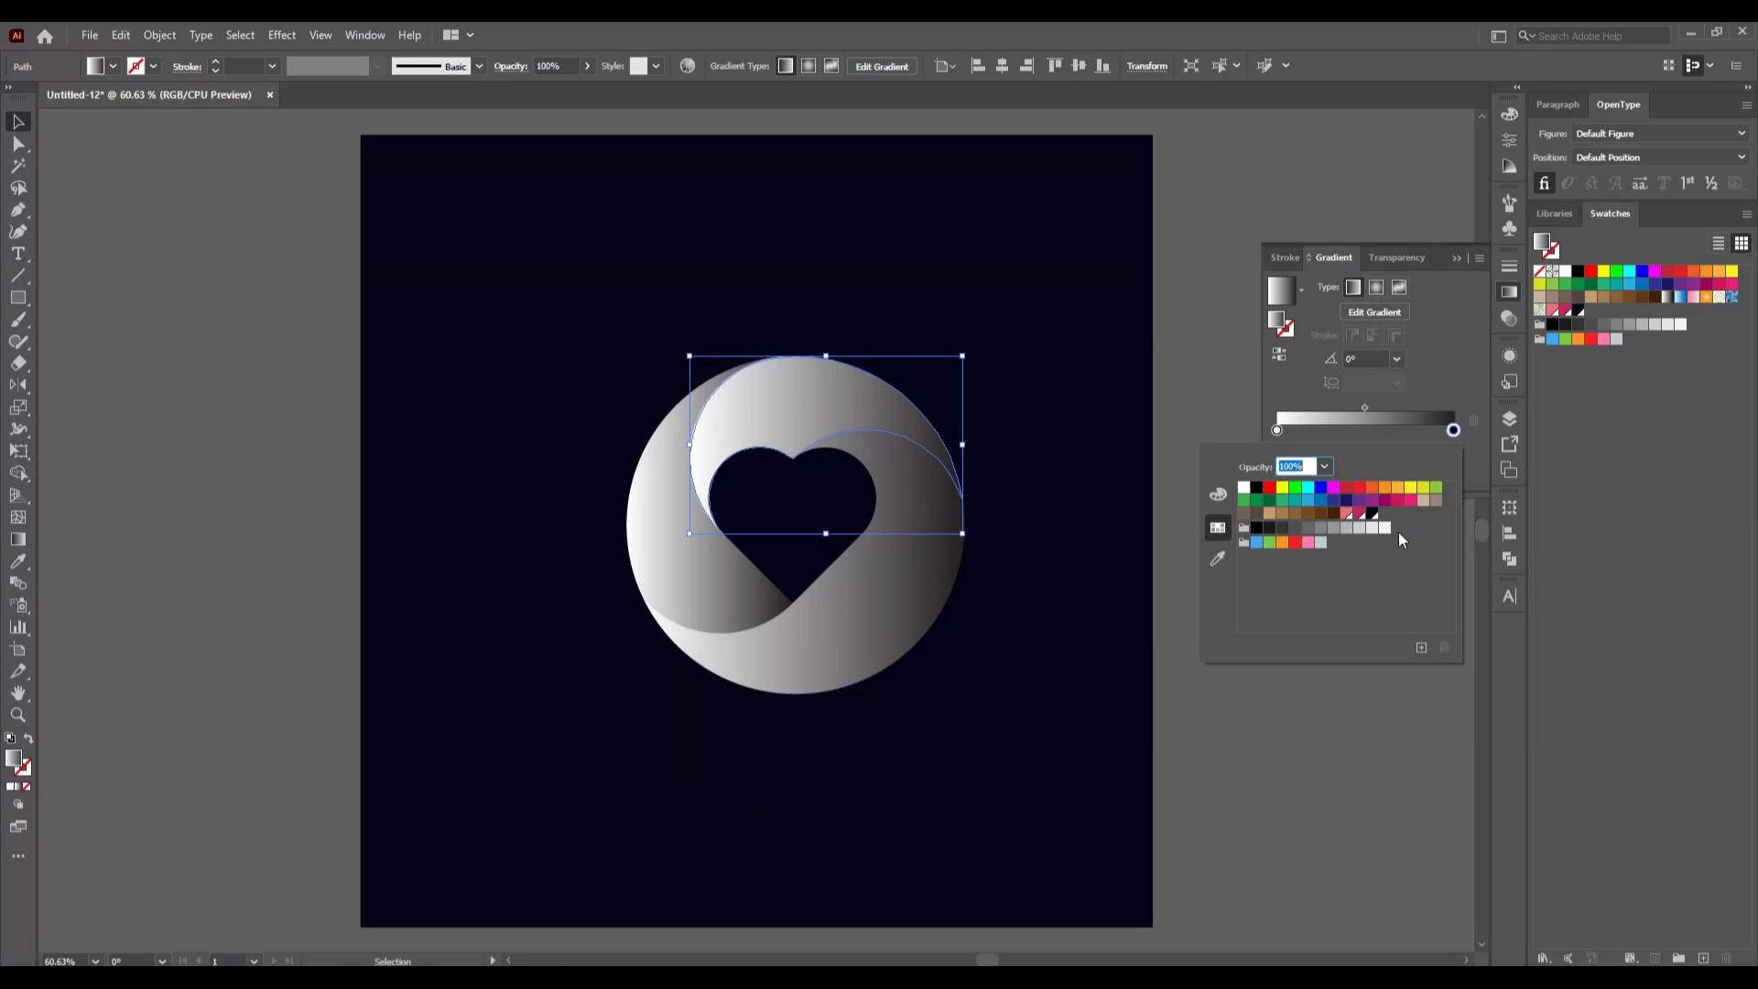
left_click(1332, 529)
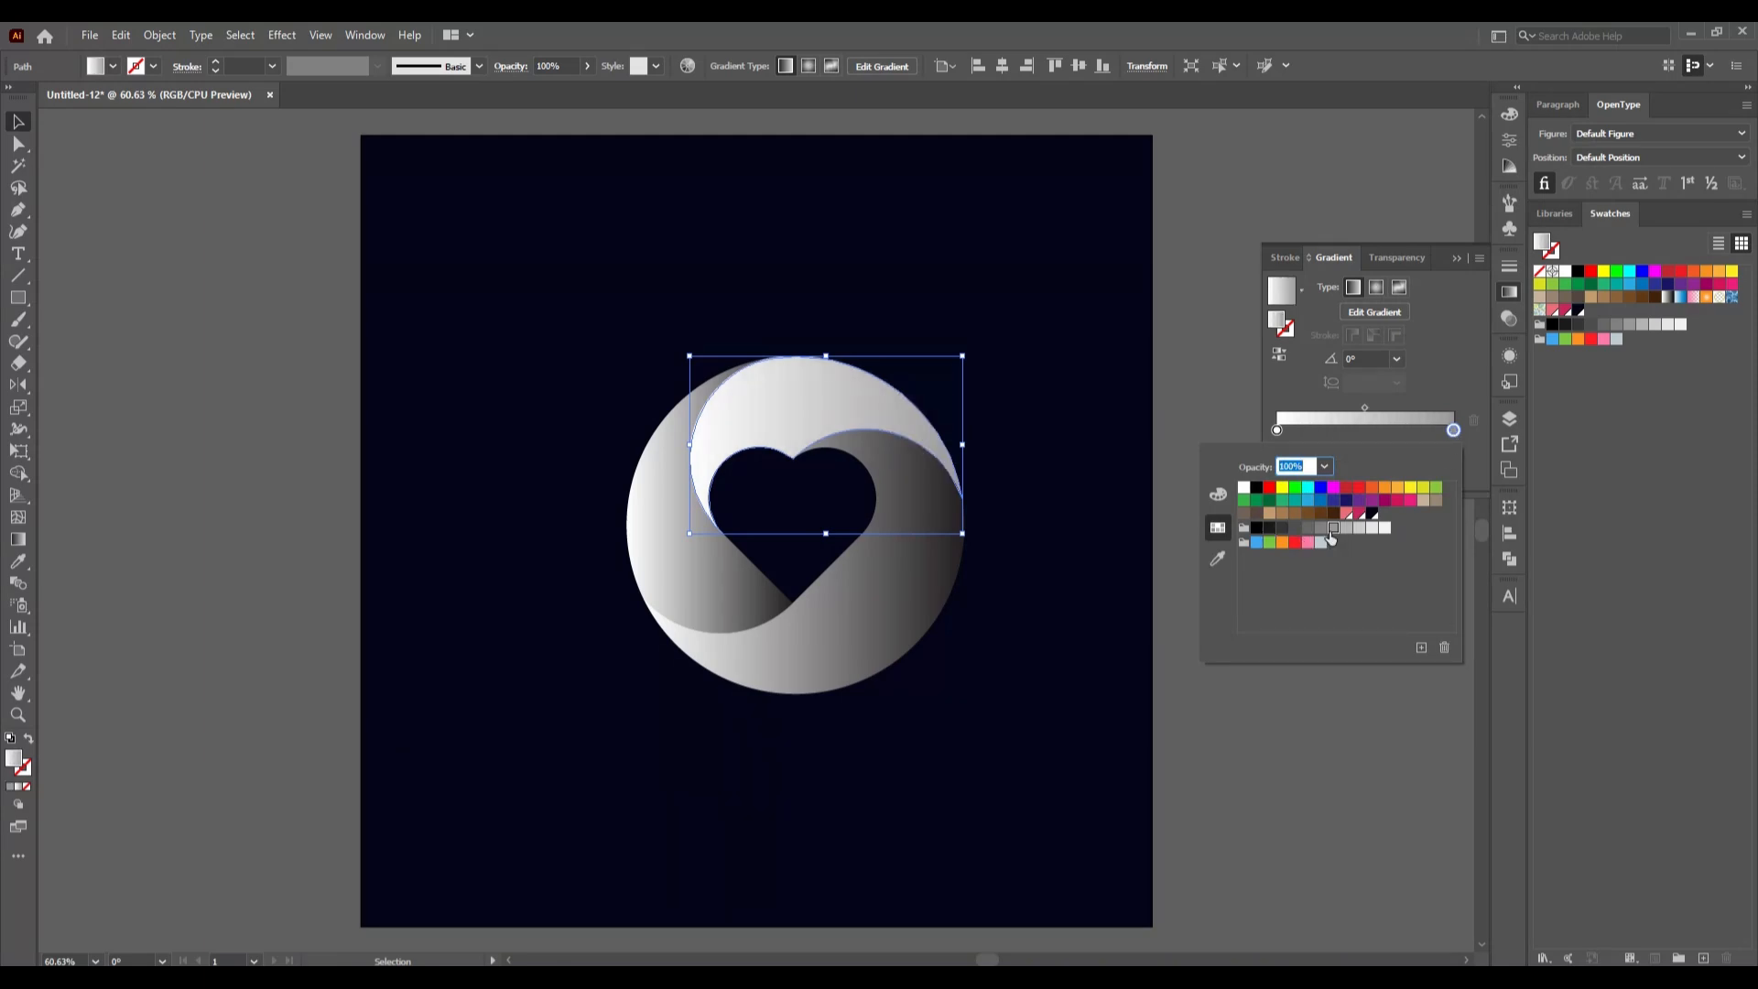
left_click(1321, 529)
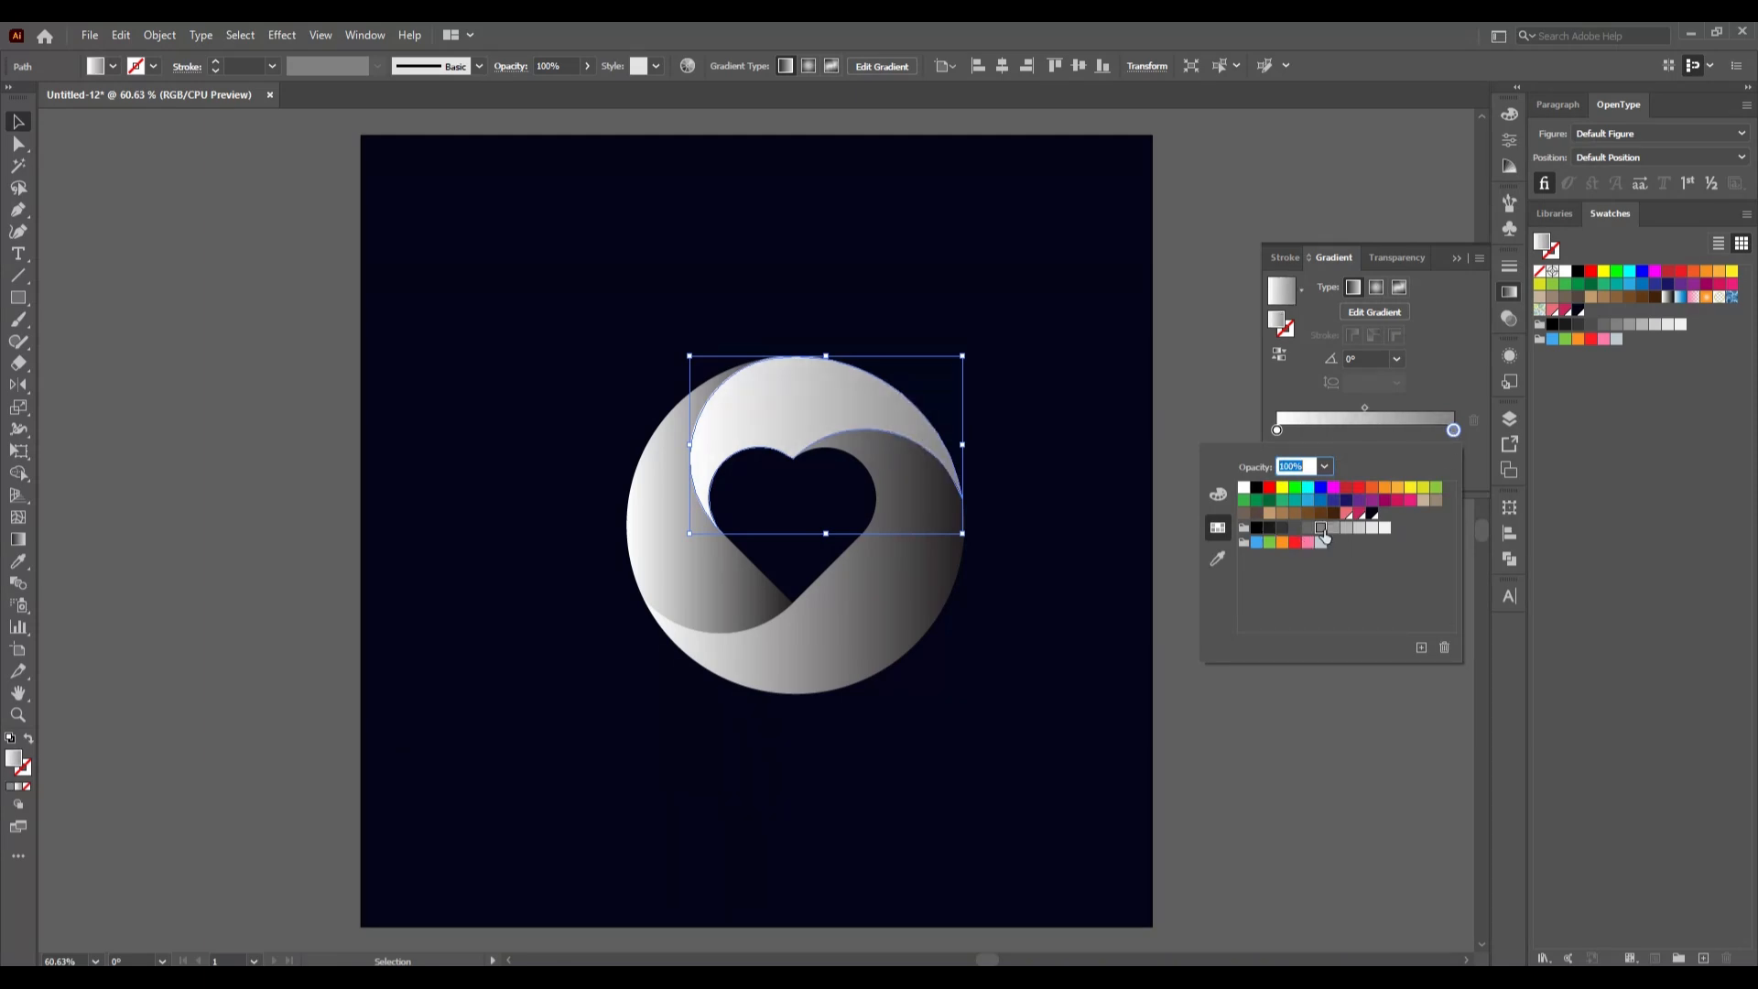
left_click(1276, 430)
double_click(1277, 431)
left_click(1255, 749)
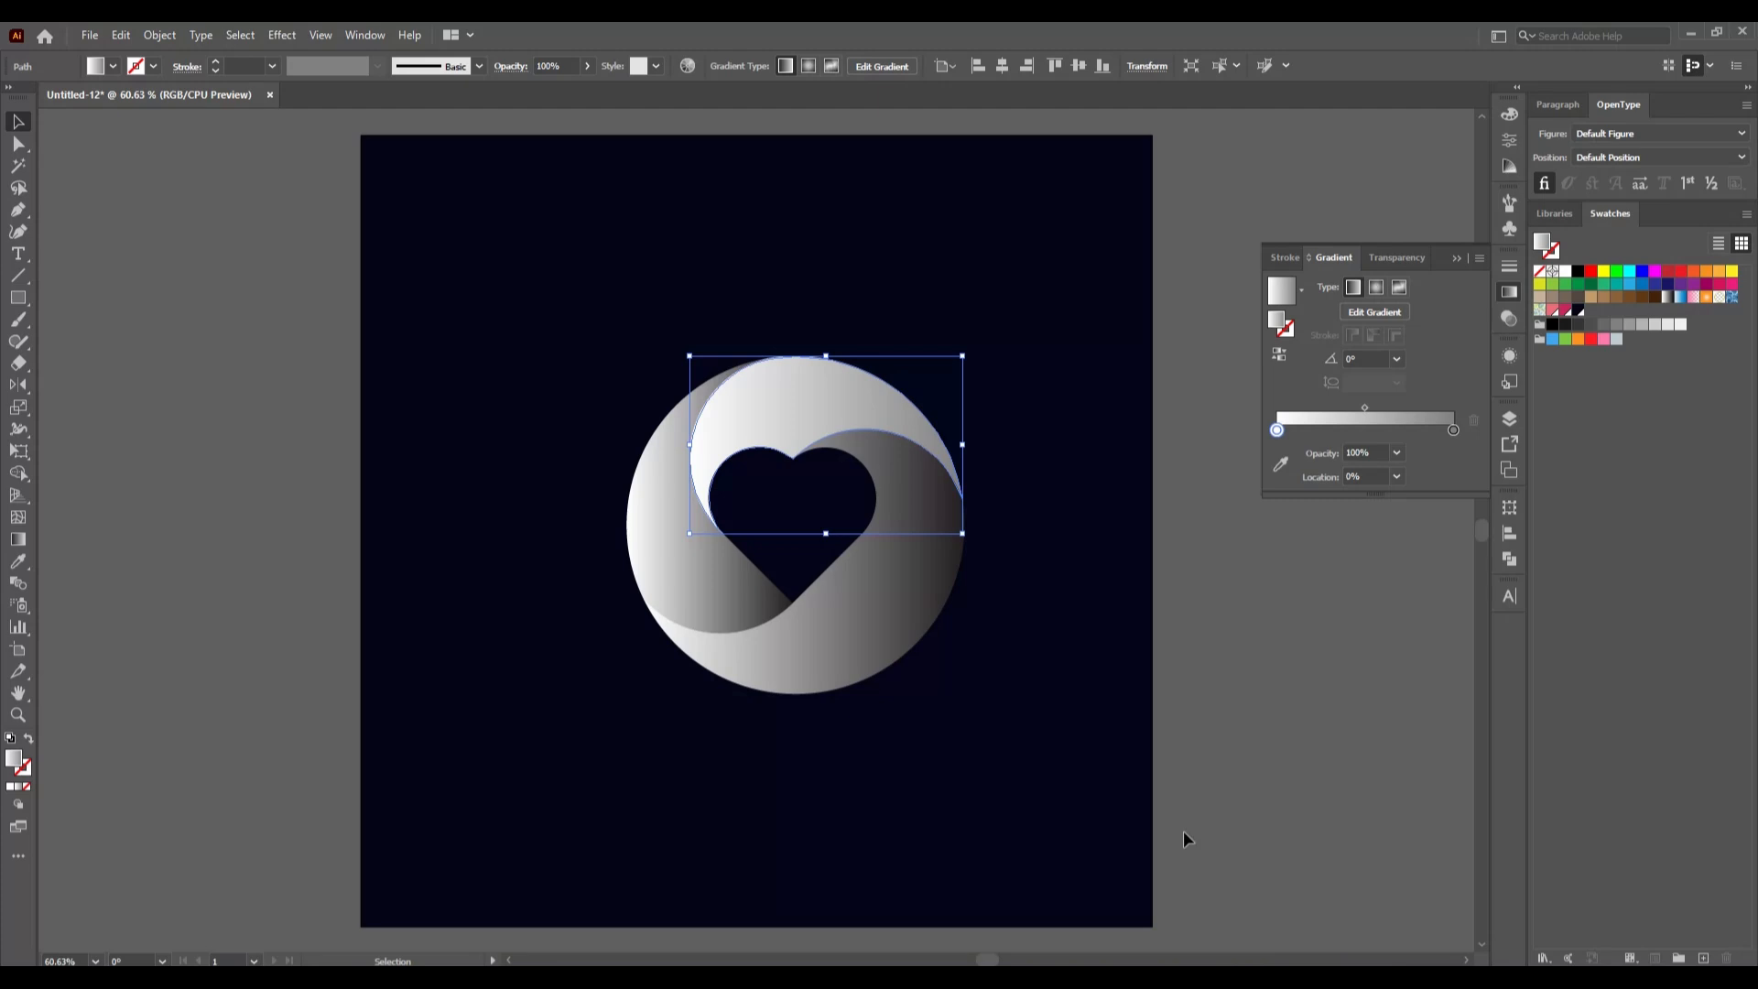
Step: Copy the top swirl's white-to-grey gradient to the lower-right swirl and reverse its direction
left_click(873, 652)
left_click(19, 561)
left_click(792, 414)
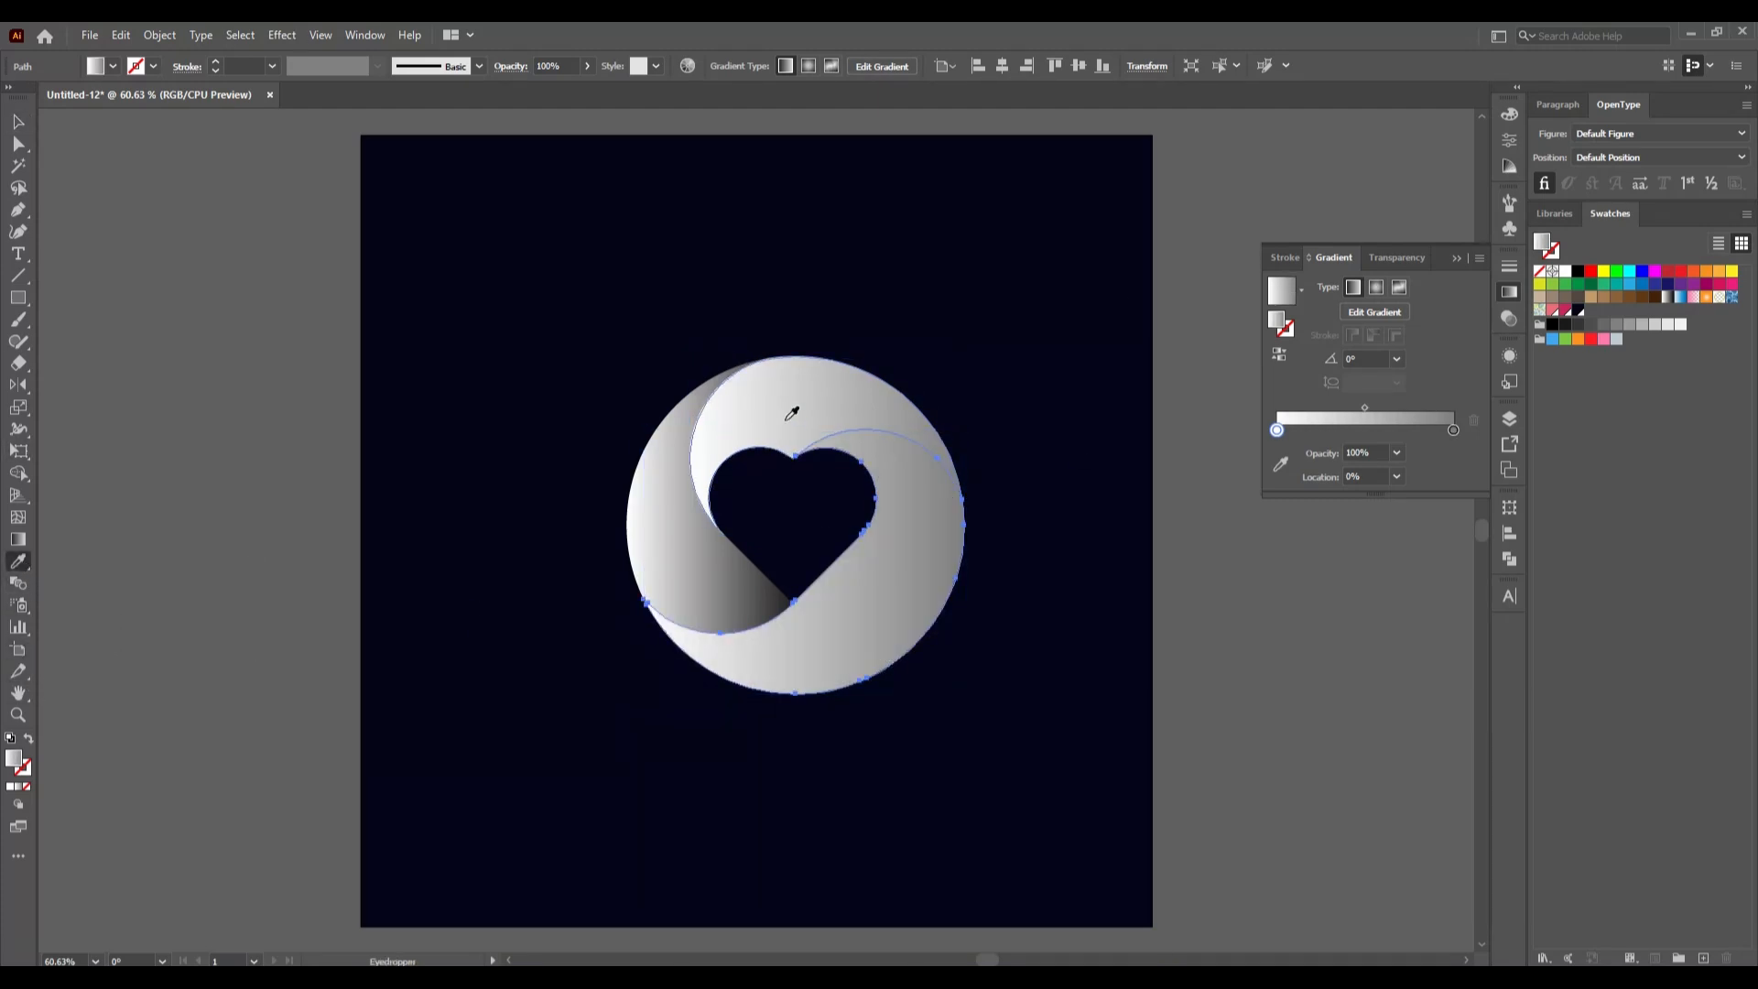
left_click(1279, 354)
key("v")
left_click(356, 587)
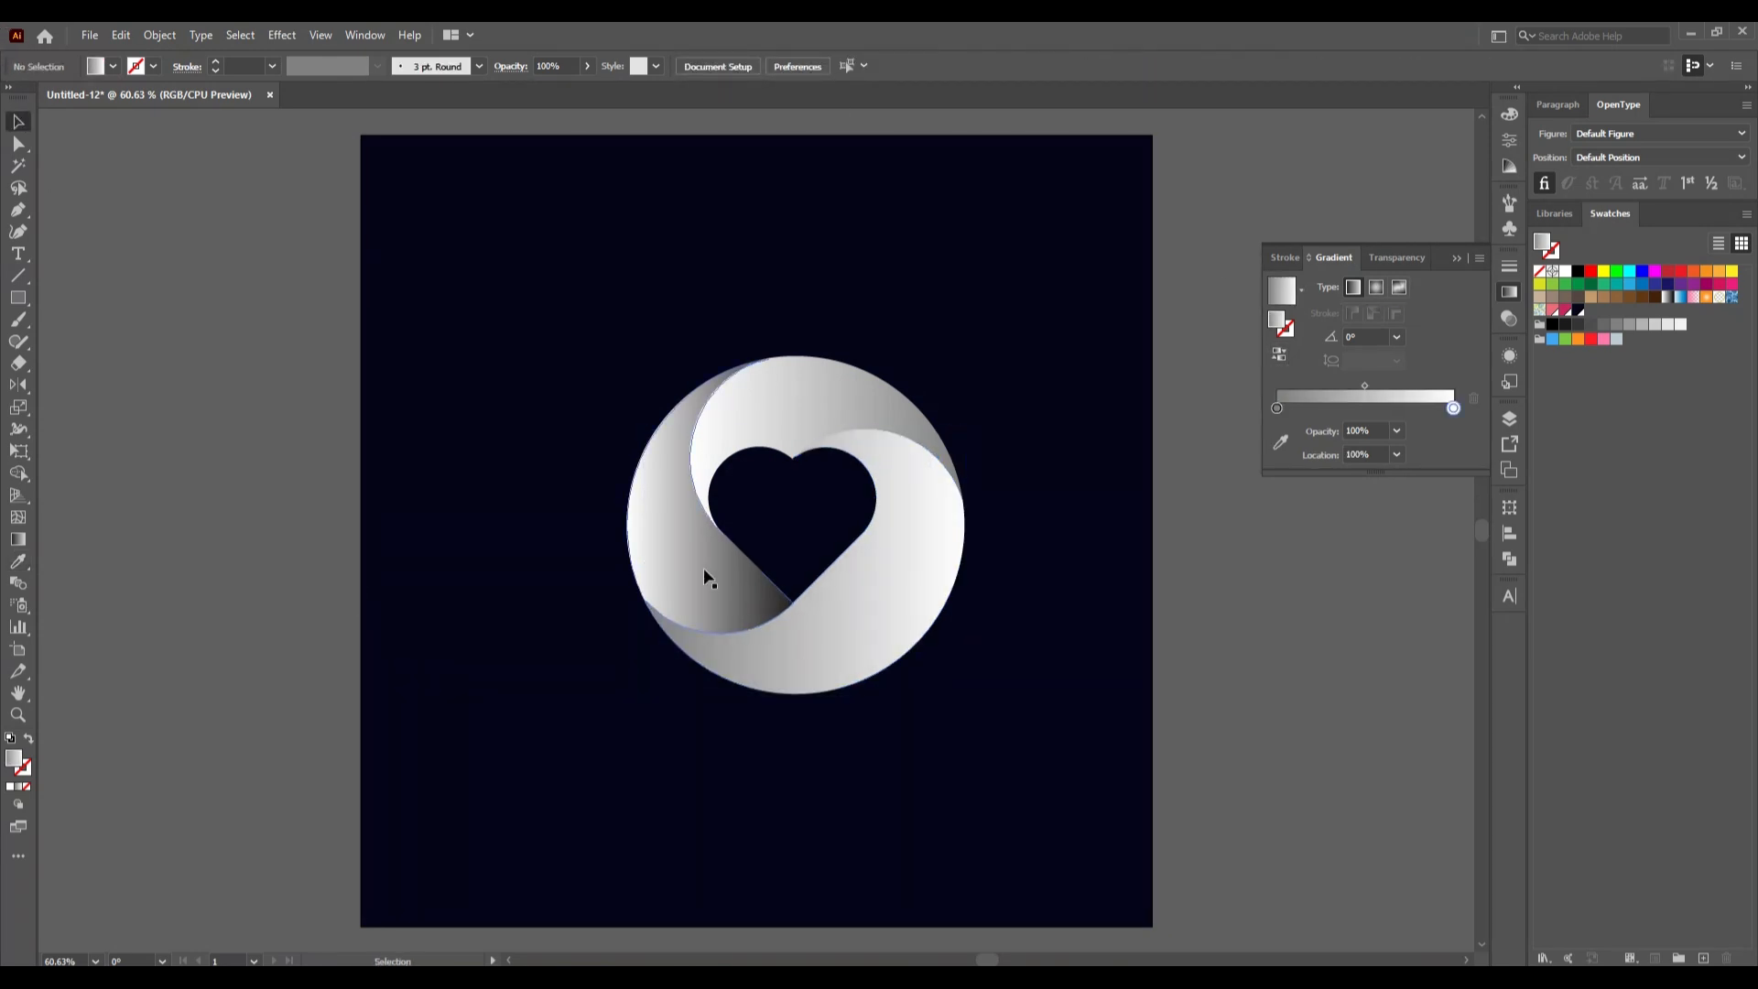
Step: Copy the lower-right swirl's gradient to the left swirl and reverse it so white starts at the outer edge
left_click(724, 586)
left_click(19, 560)
left_click(810, 643)
left_click(18, 121)
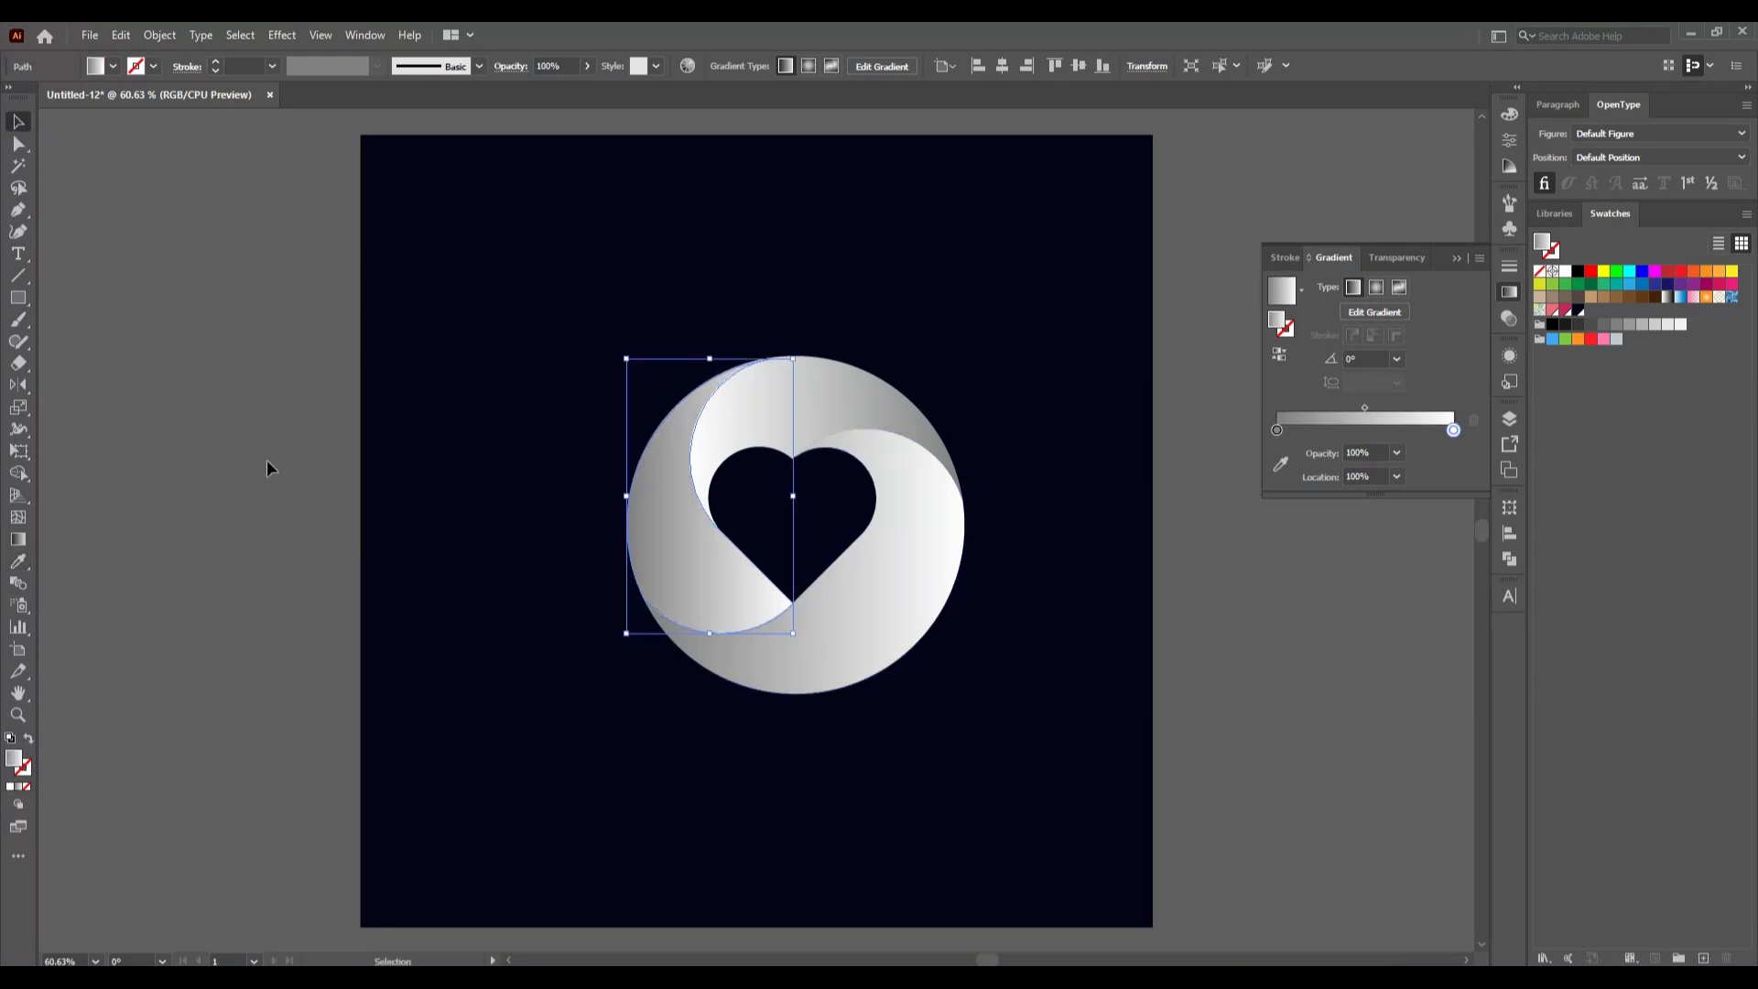
left_click(1279, 354)
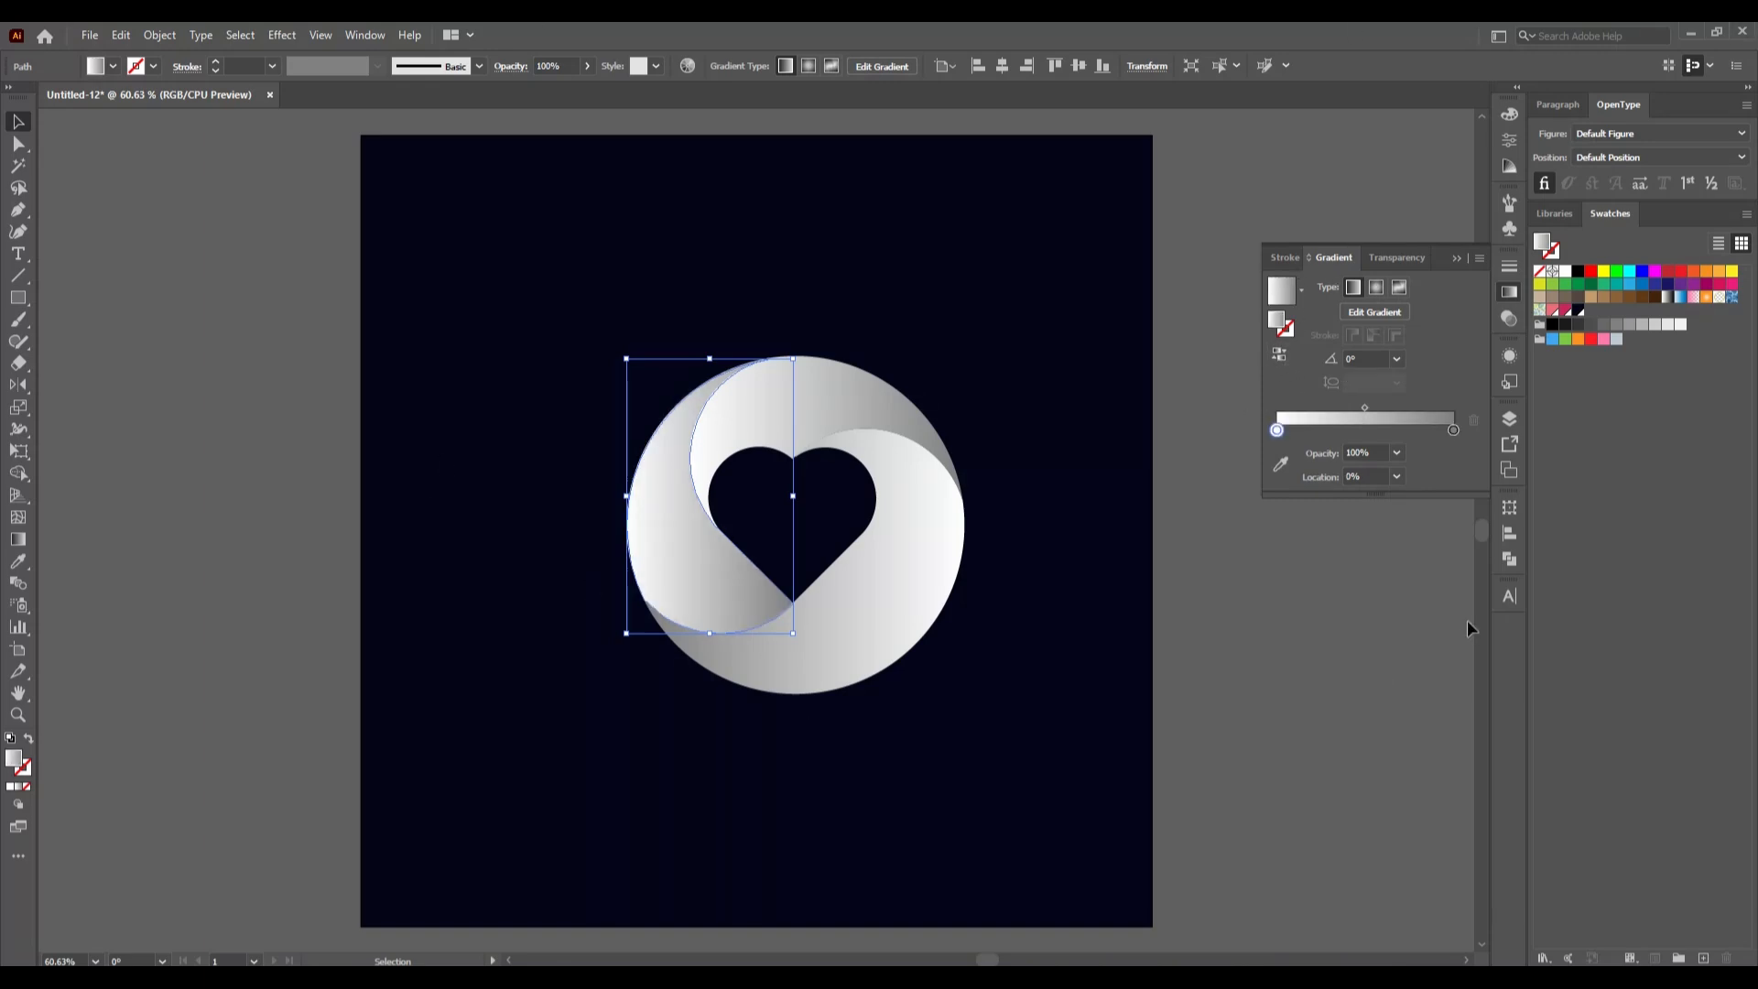
left_click(1276, 670)
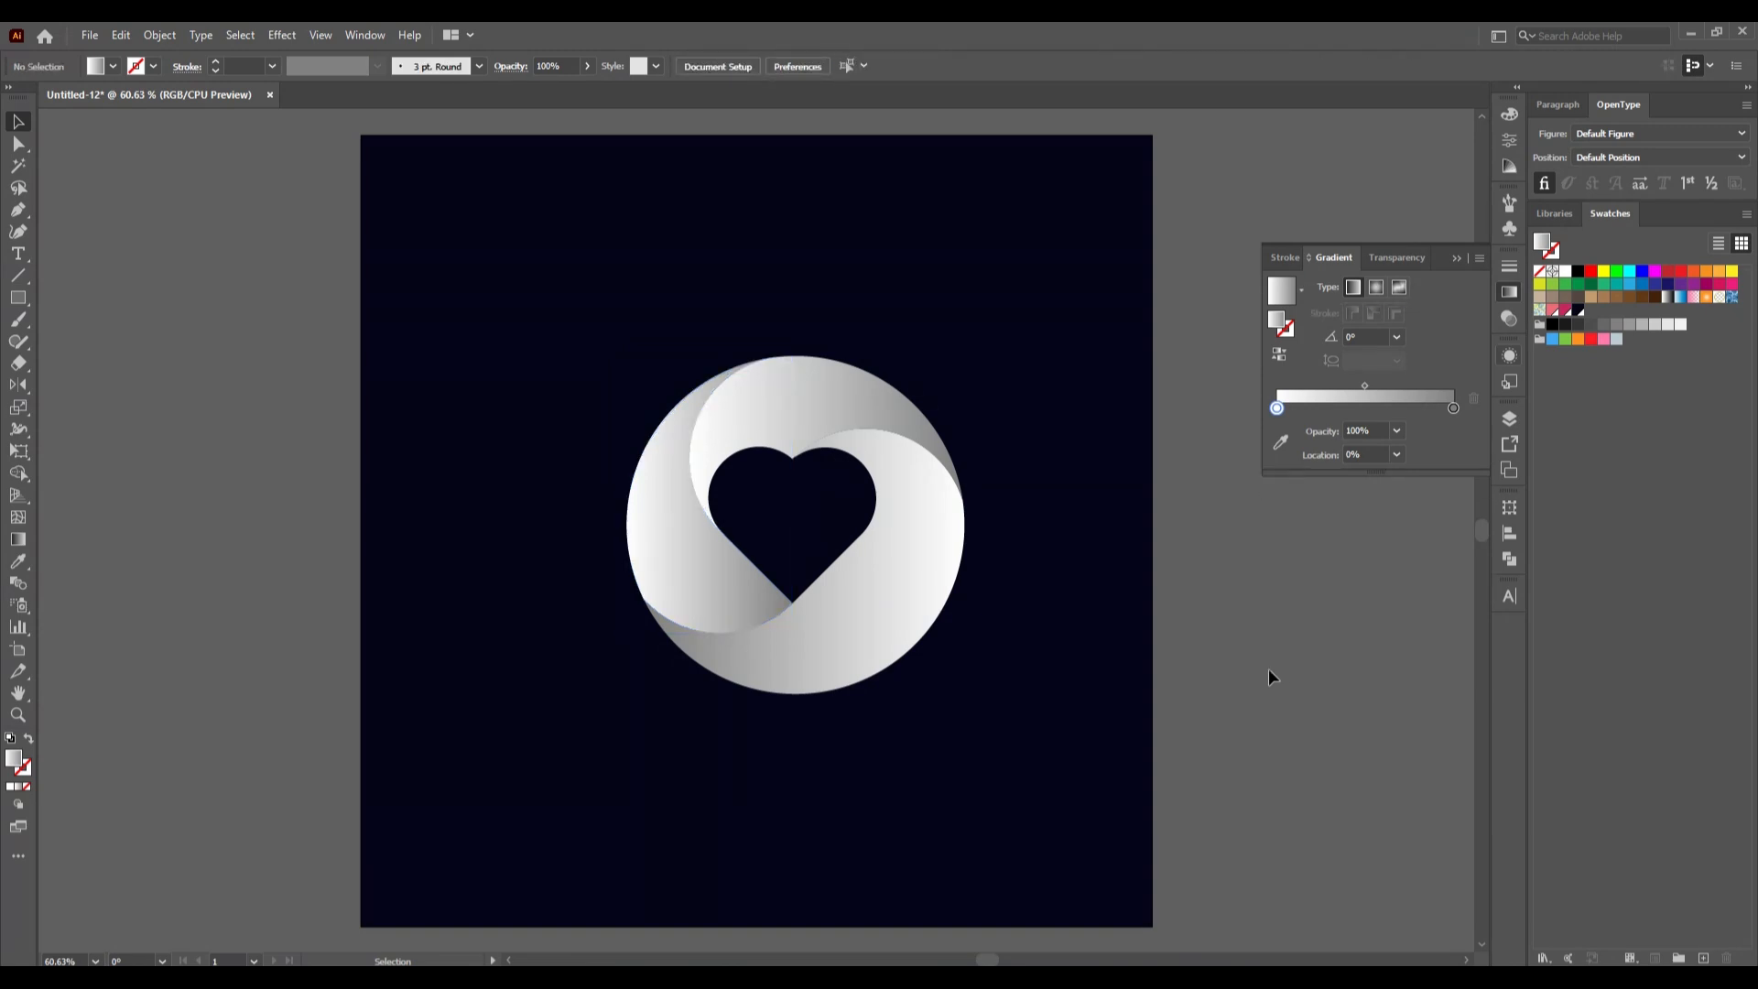
Step: Redraw the left swirl's gradient horizontally from outside the circle into the heart and shift its midpoint towards the grey end
left_click(636, 503)
key("g")
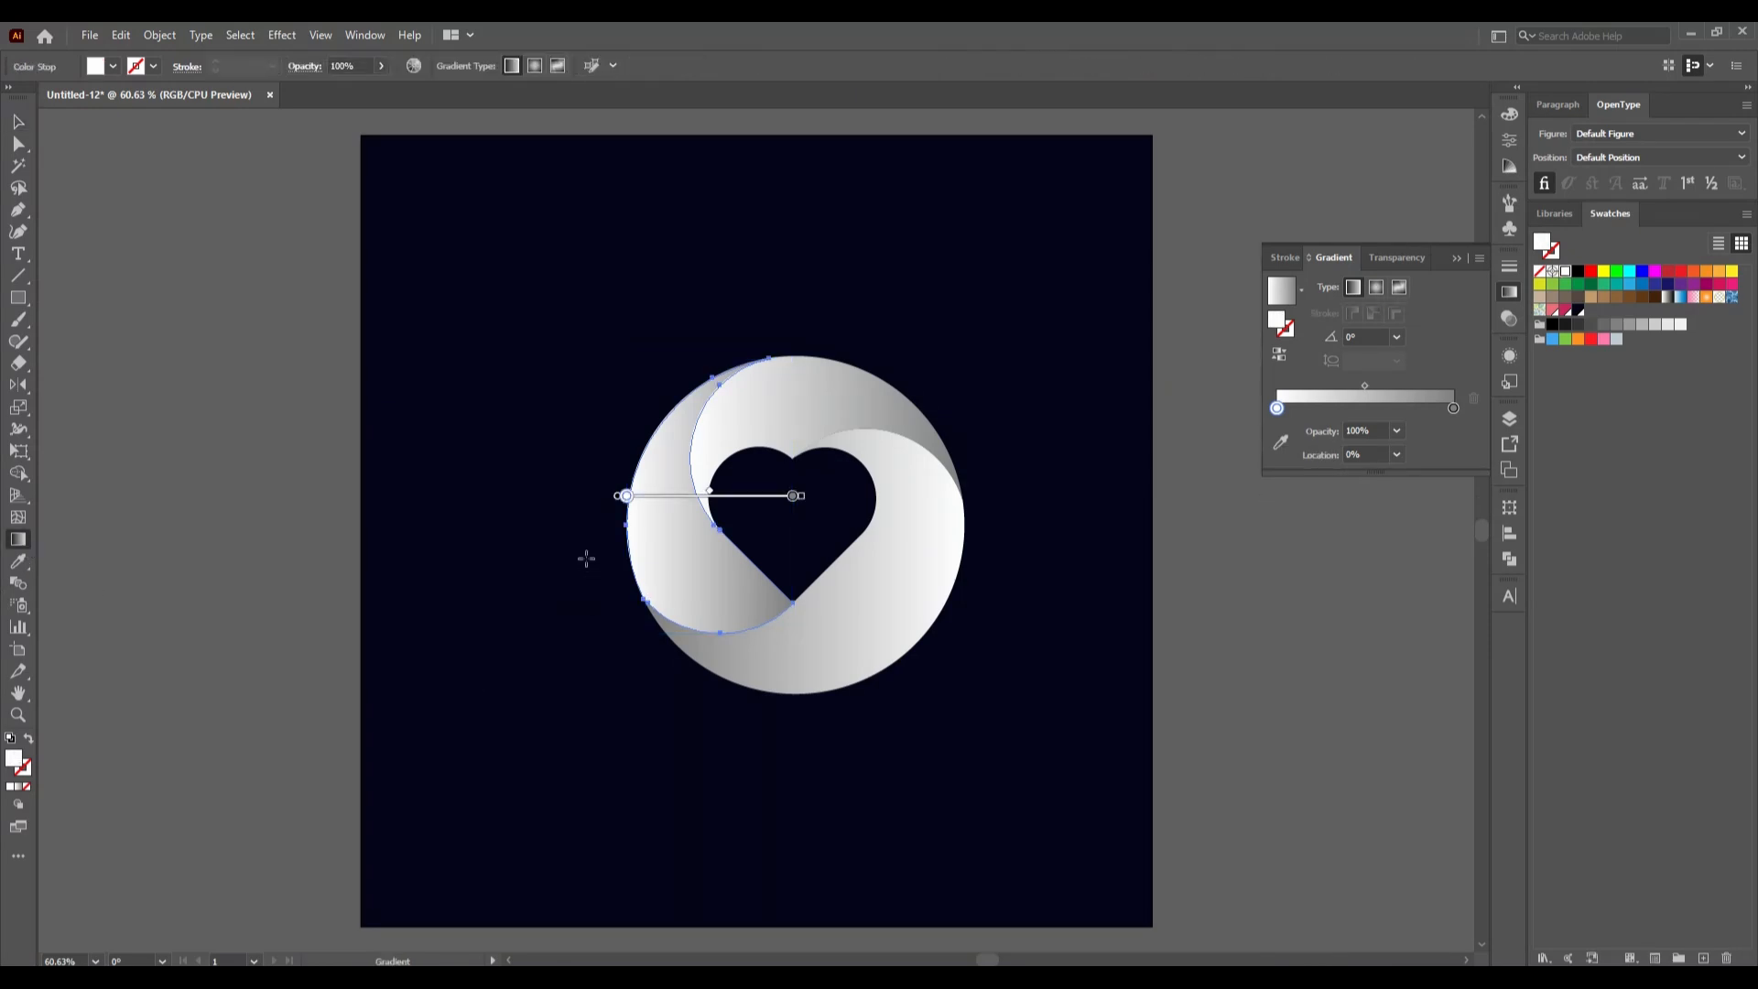
left_click_drag(563, 546, 774, 551)
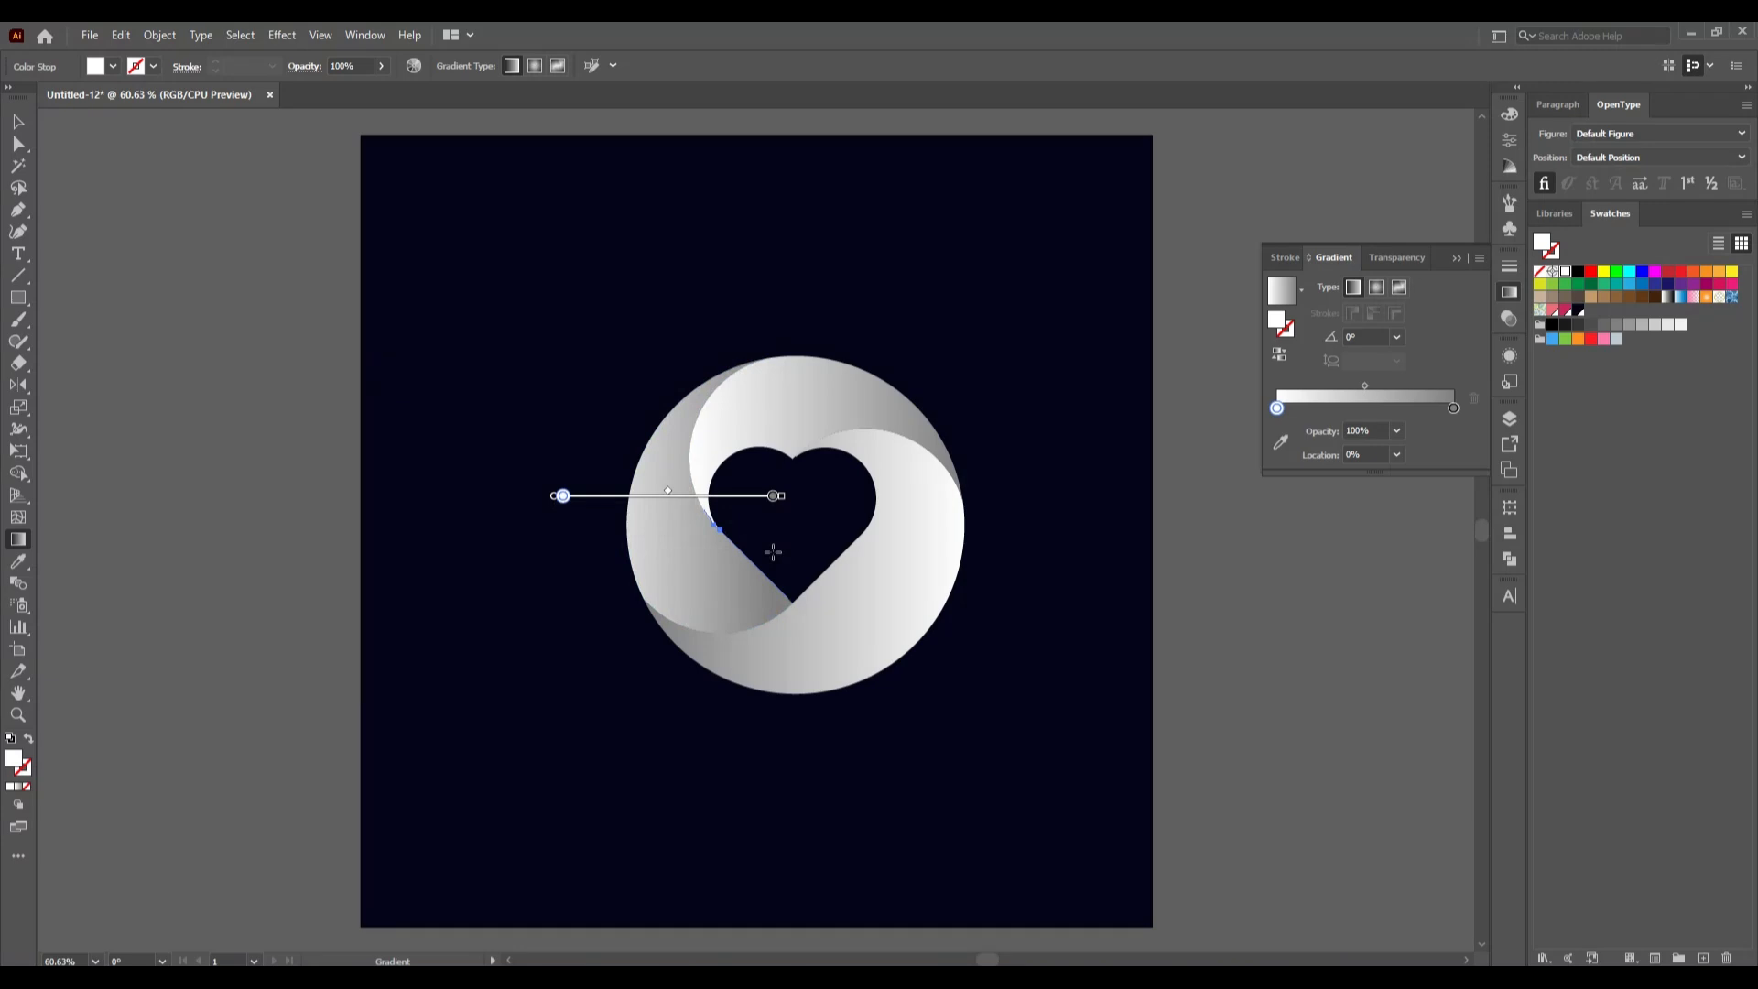
left_click_drag(553, 560, 737, 495)
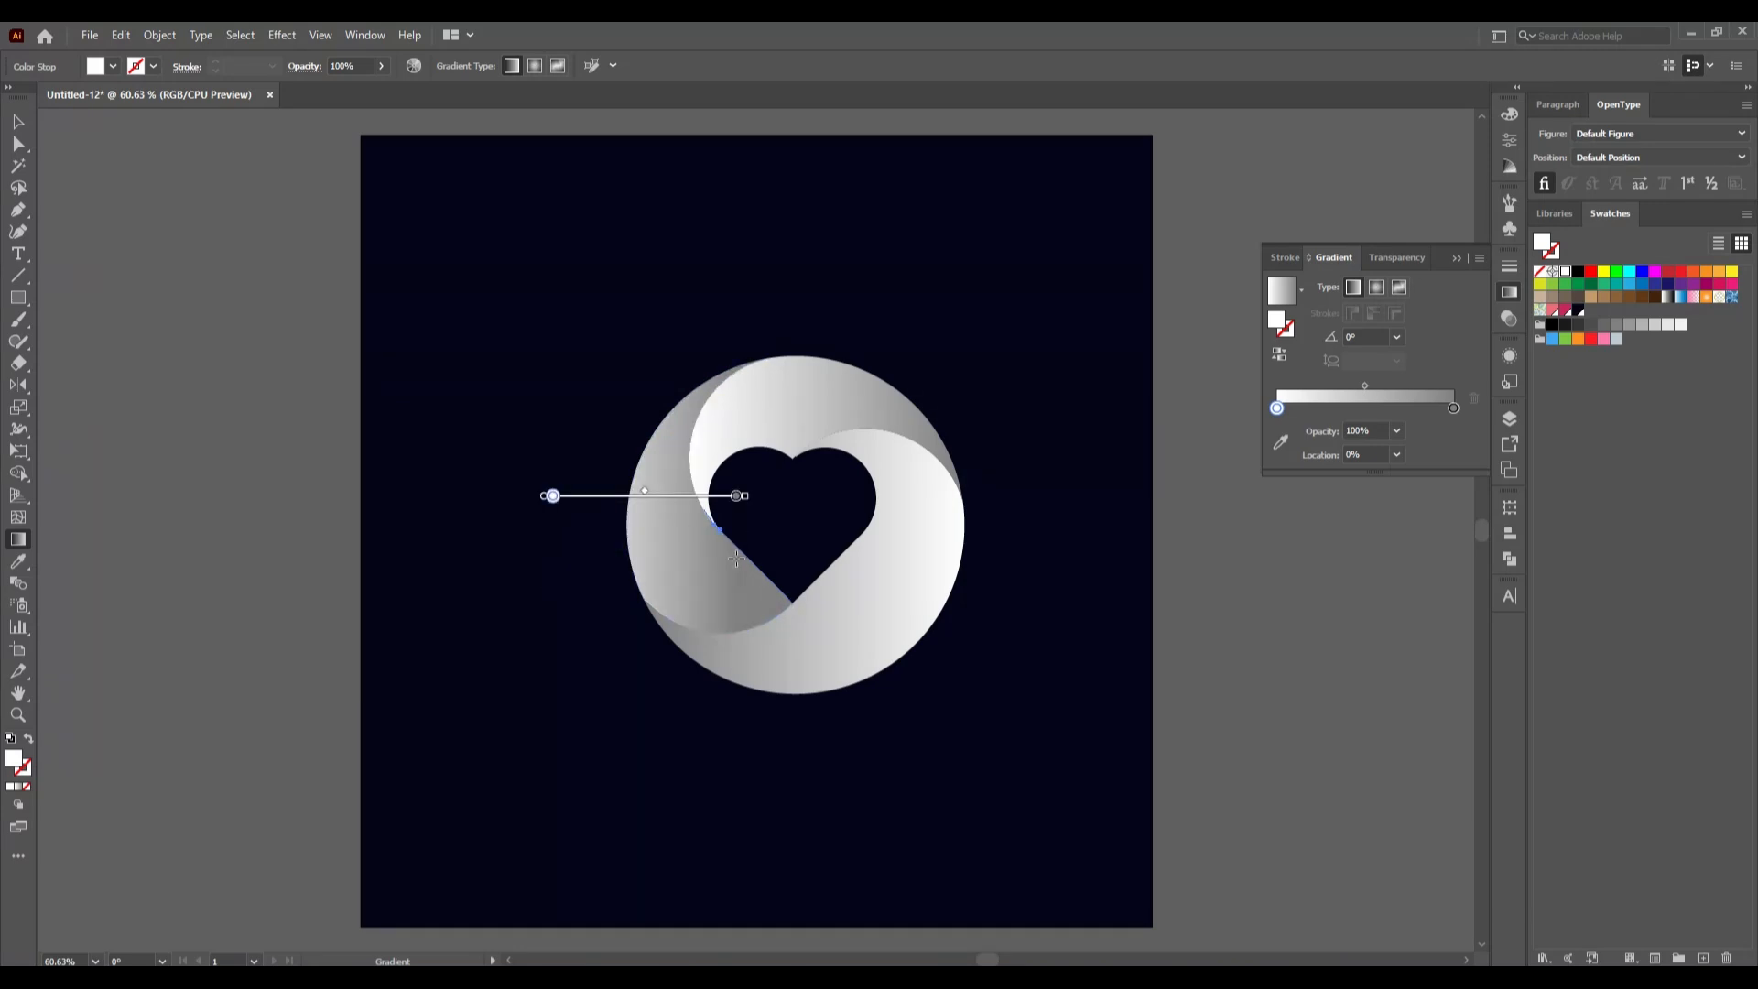
left_click_drag(594, 532, 811, 544)
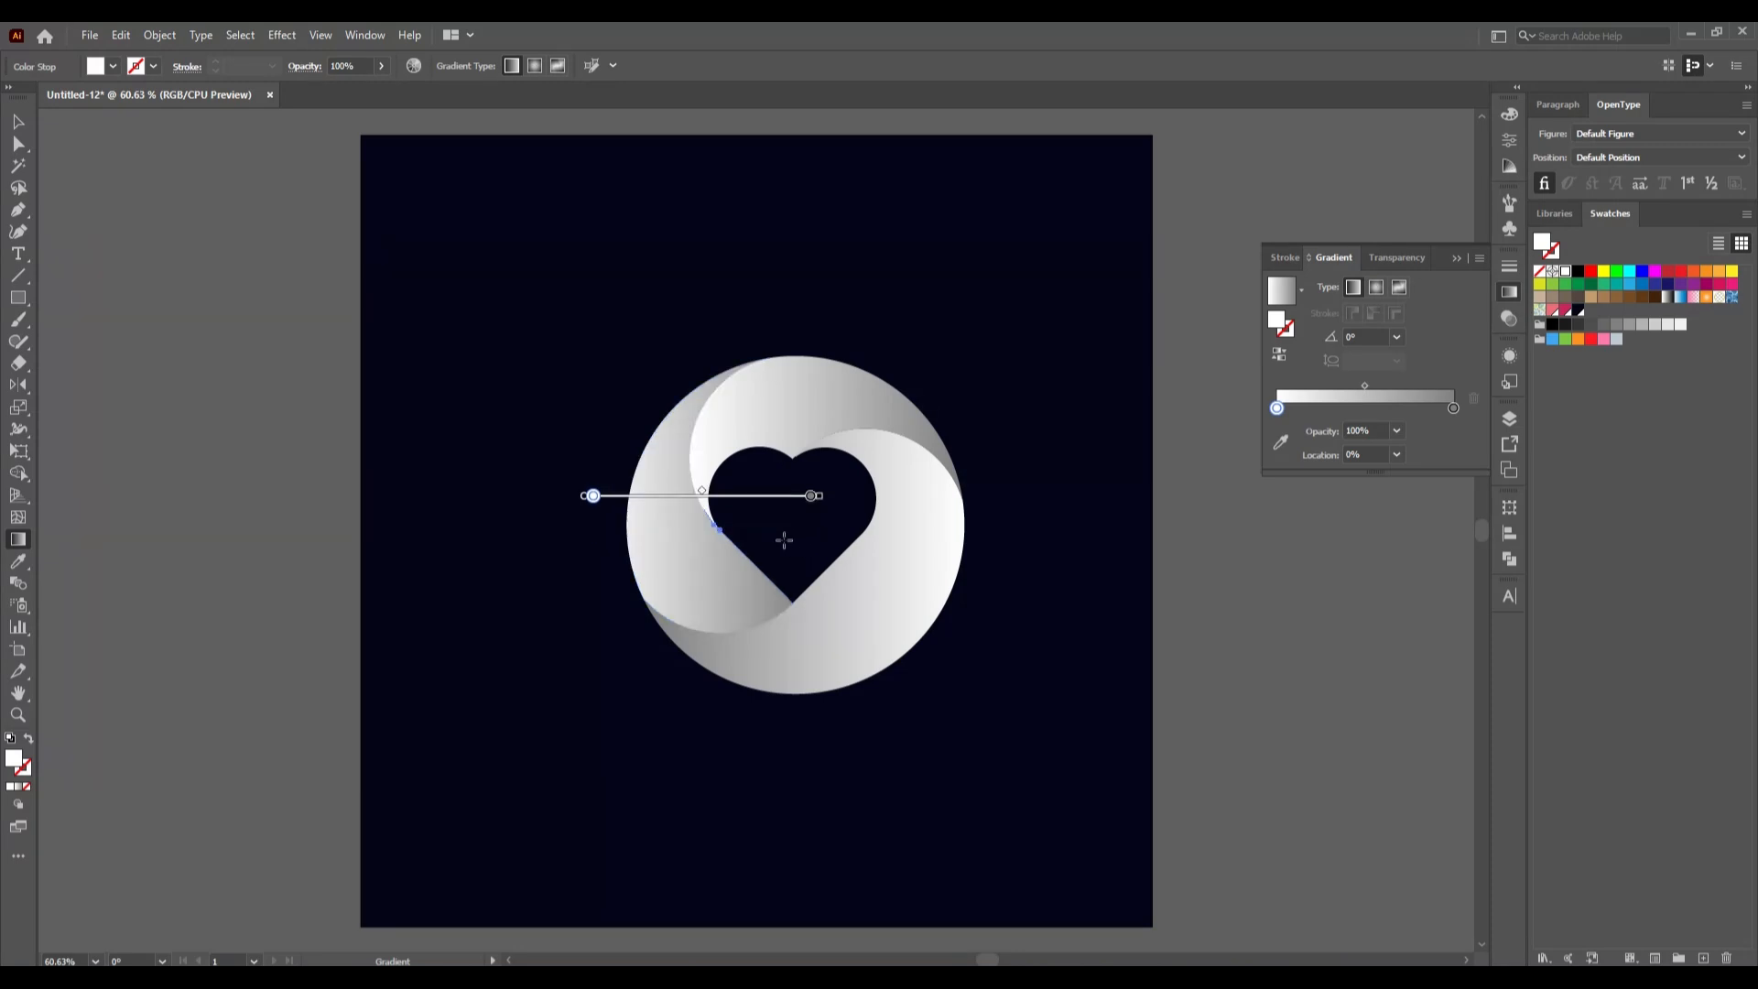
mouse_move(700, 495)
left_mouse_down()
mouse_move(751, 502)
mouse_move(730, 499)
left_mouse_up()
left_click(18, 122)
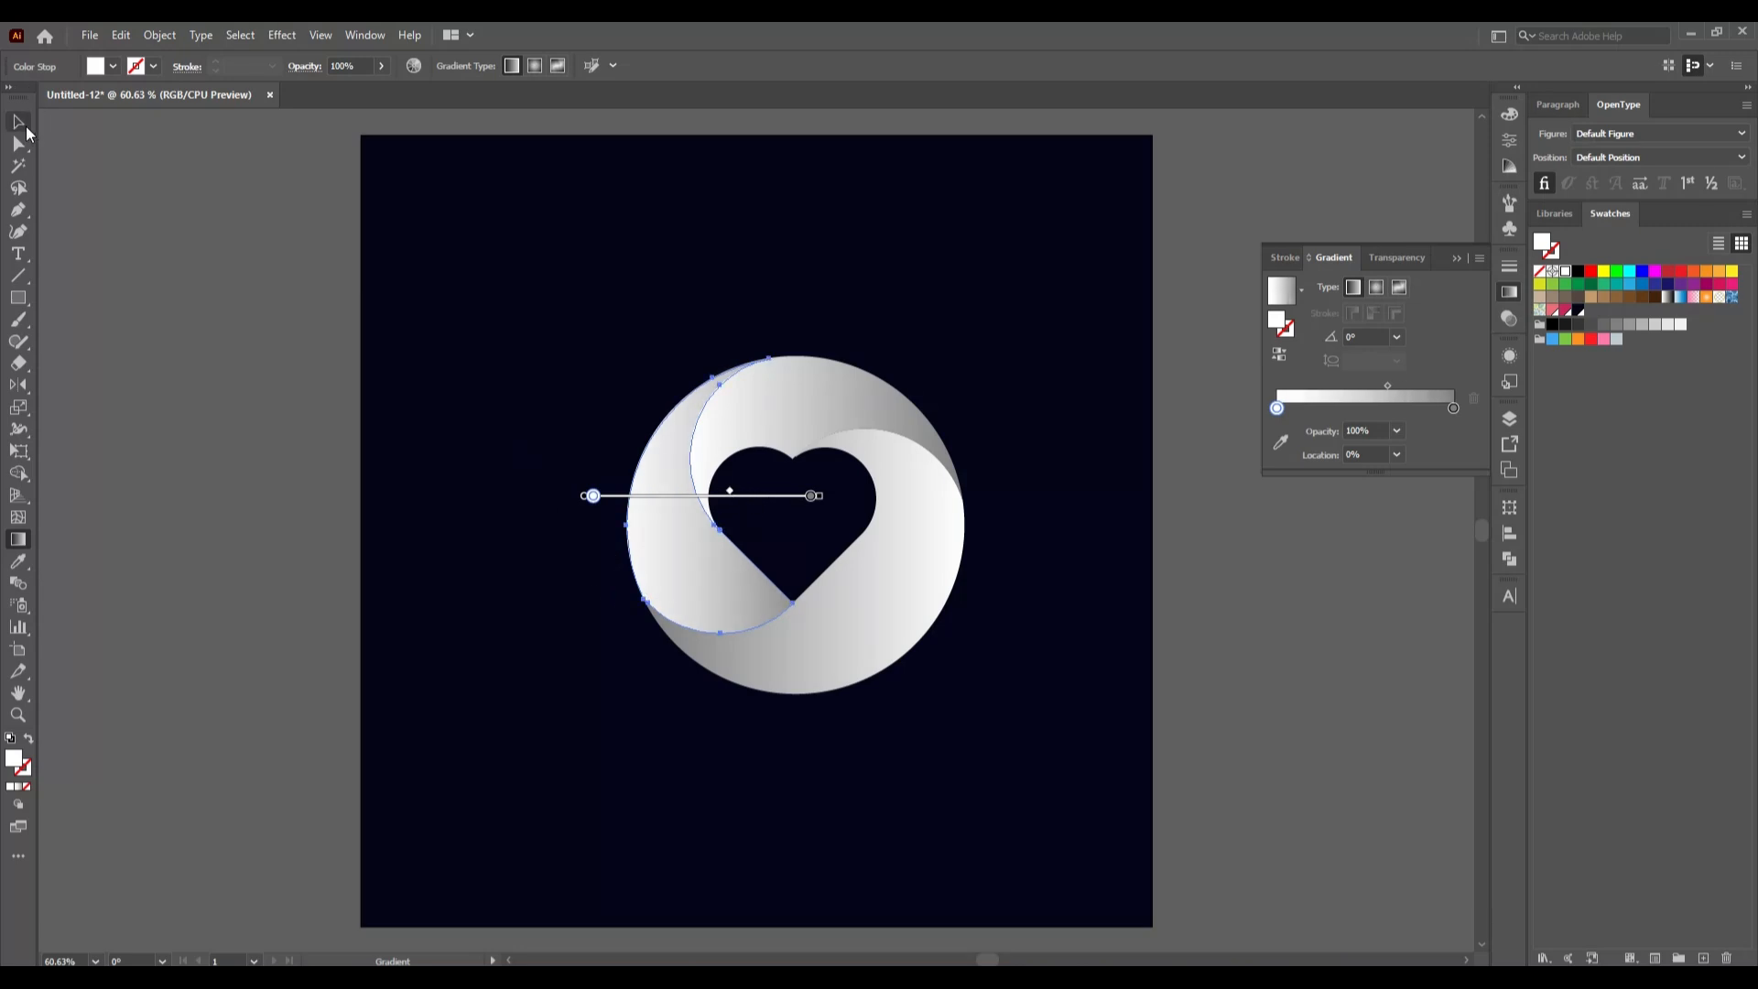
left_click(276, 513)
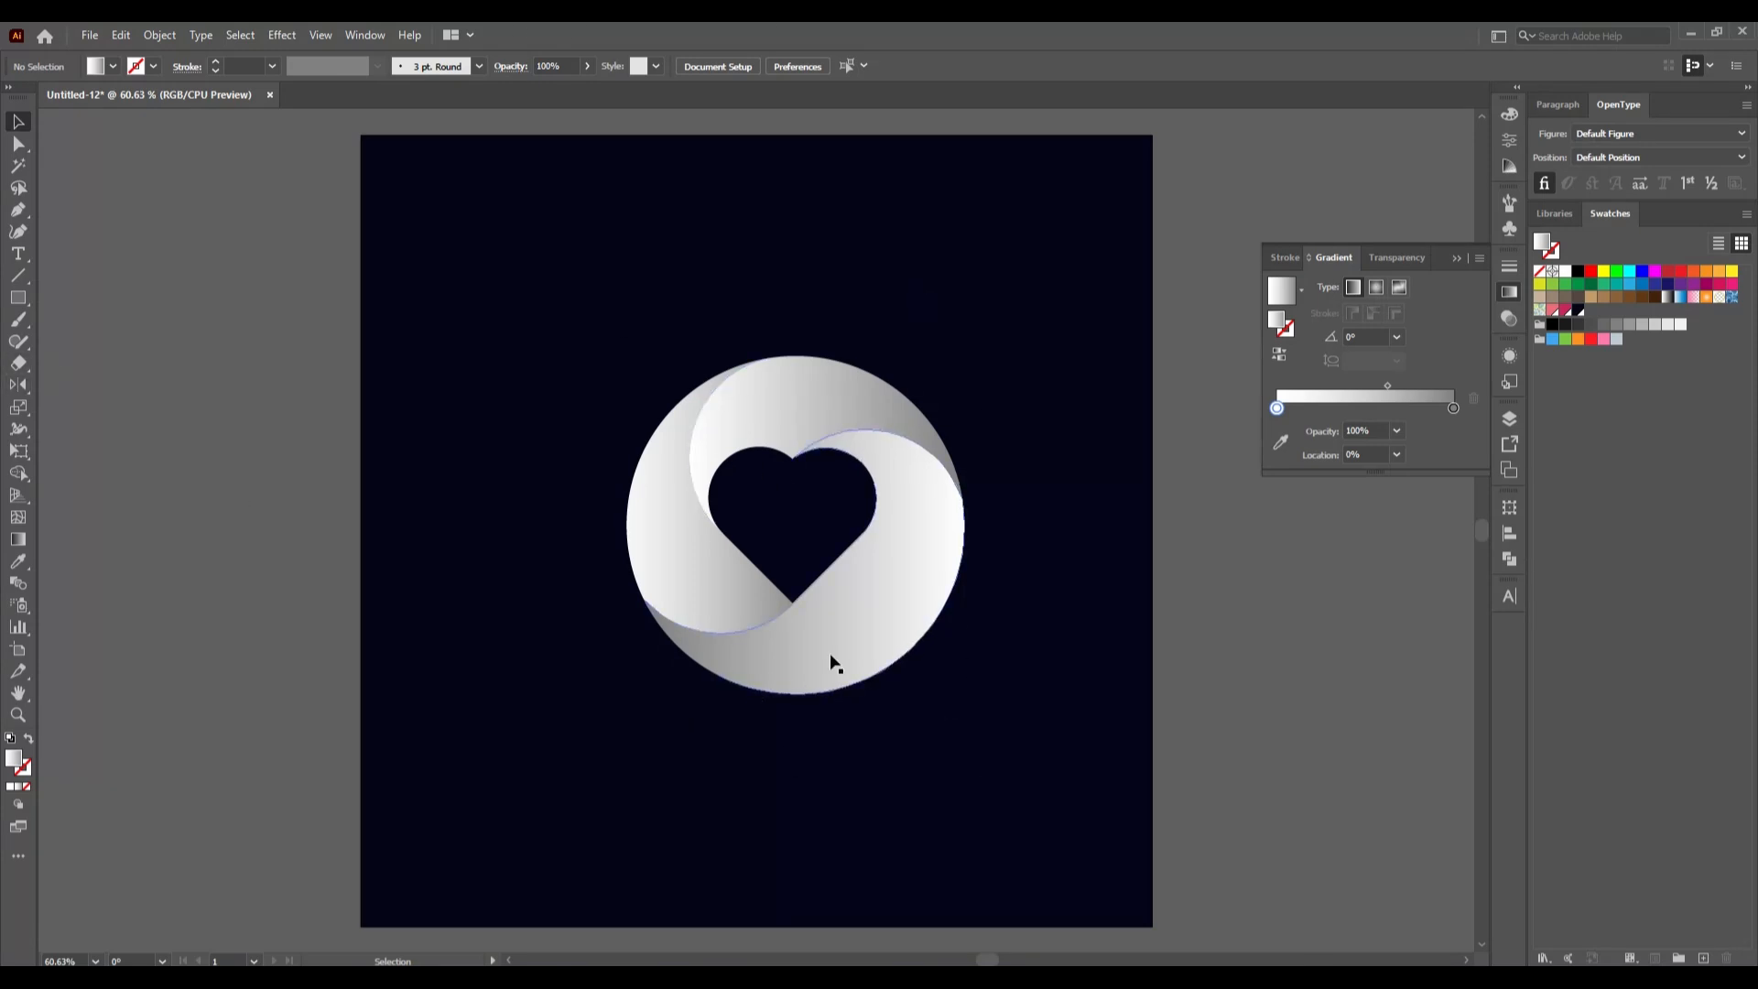
Step: Redraw the lower-right swirl's gradient horizontally, starting and ending slightly inside the circle's edges
left_click(815, 678)
key("g")
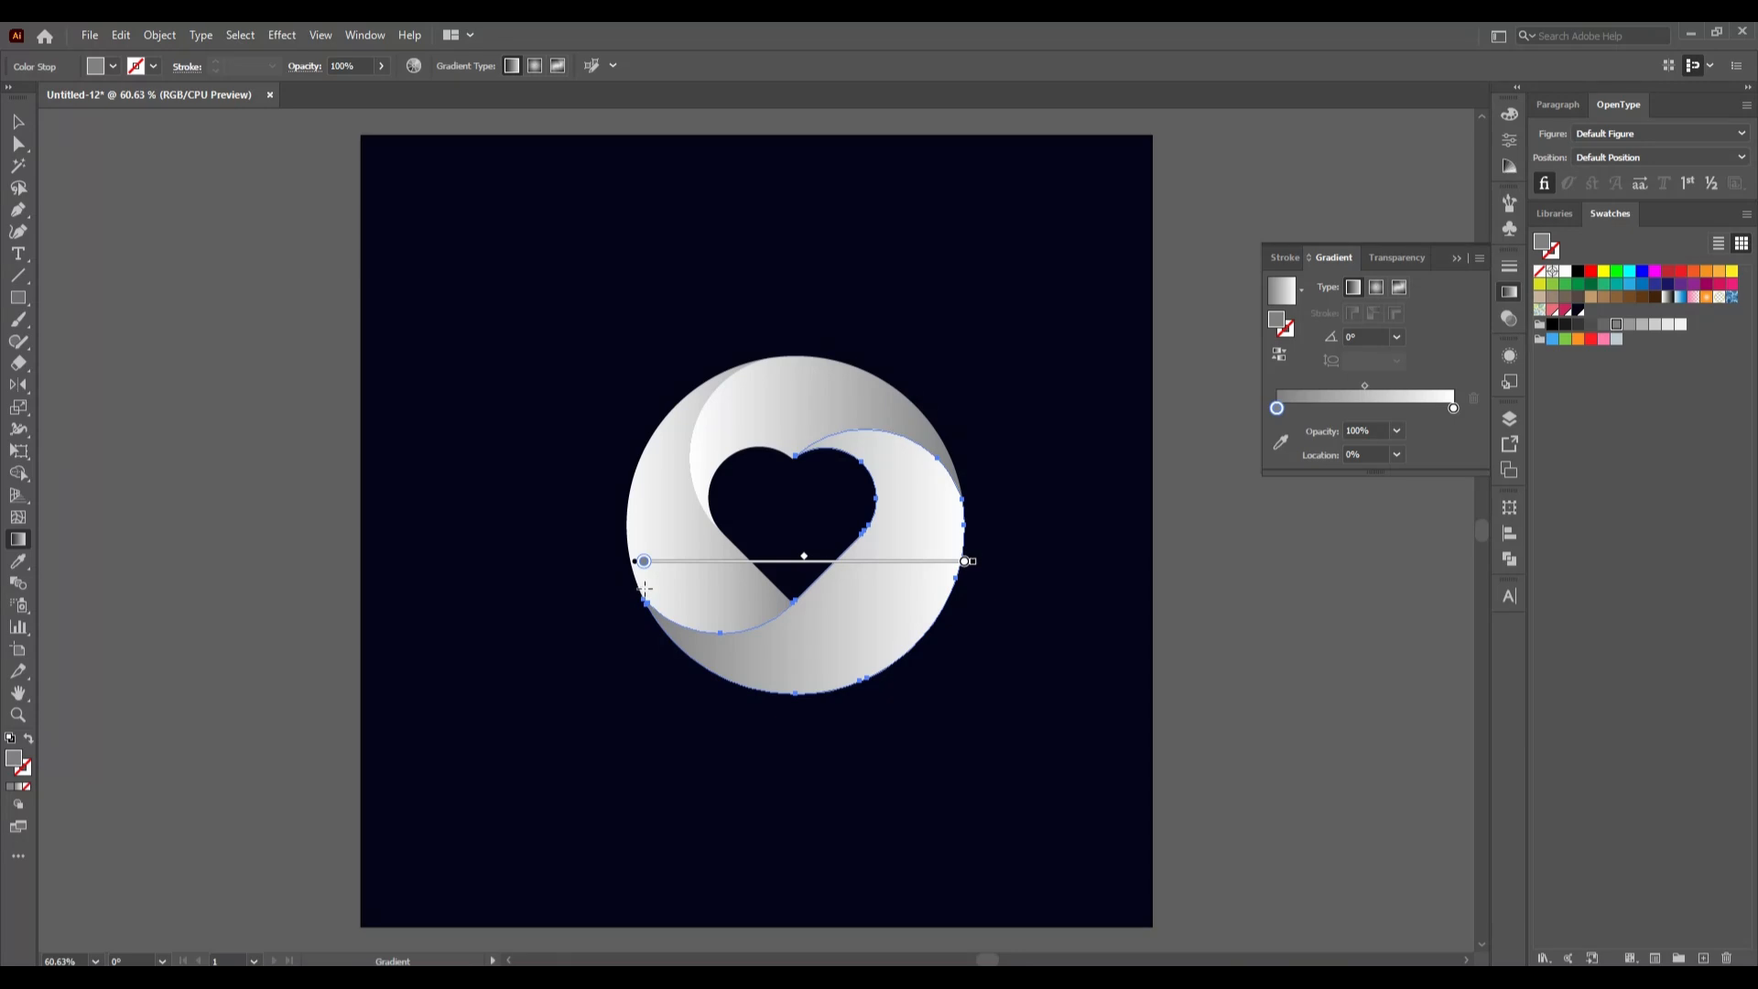
left_click_drag(664, 584, 953, 593)
left_click(18, 122)
left_click(162, 514)
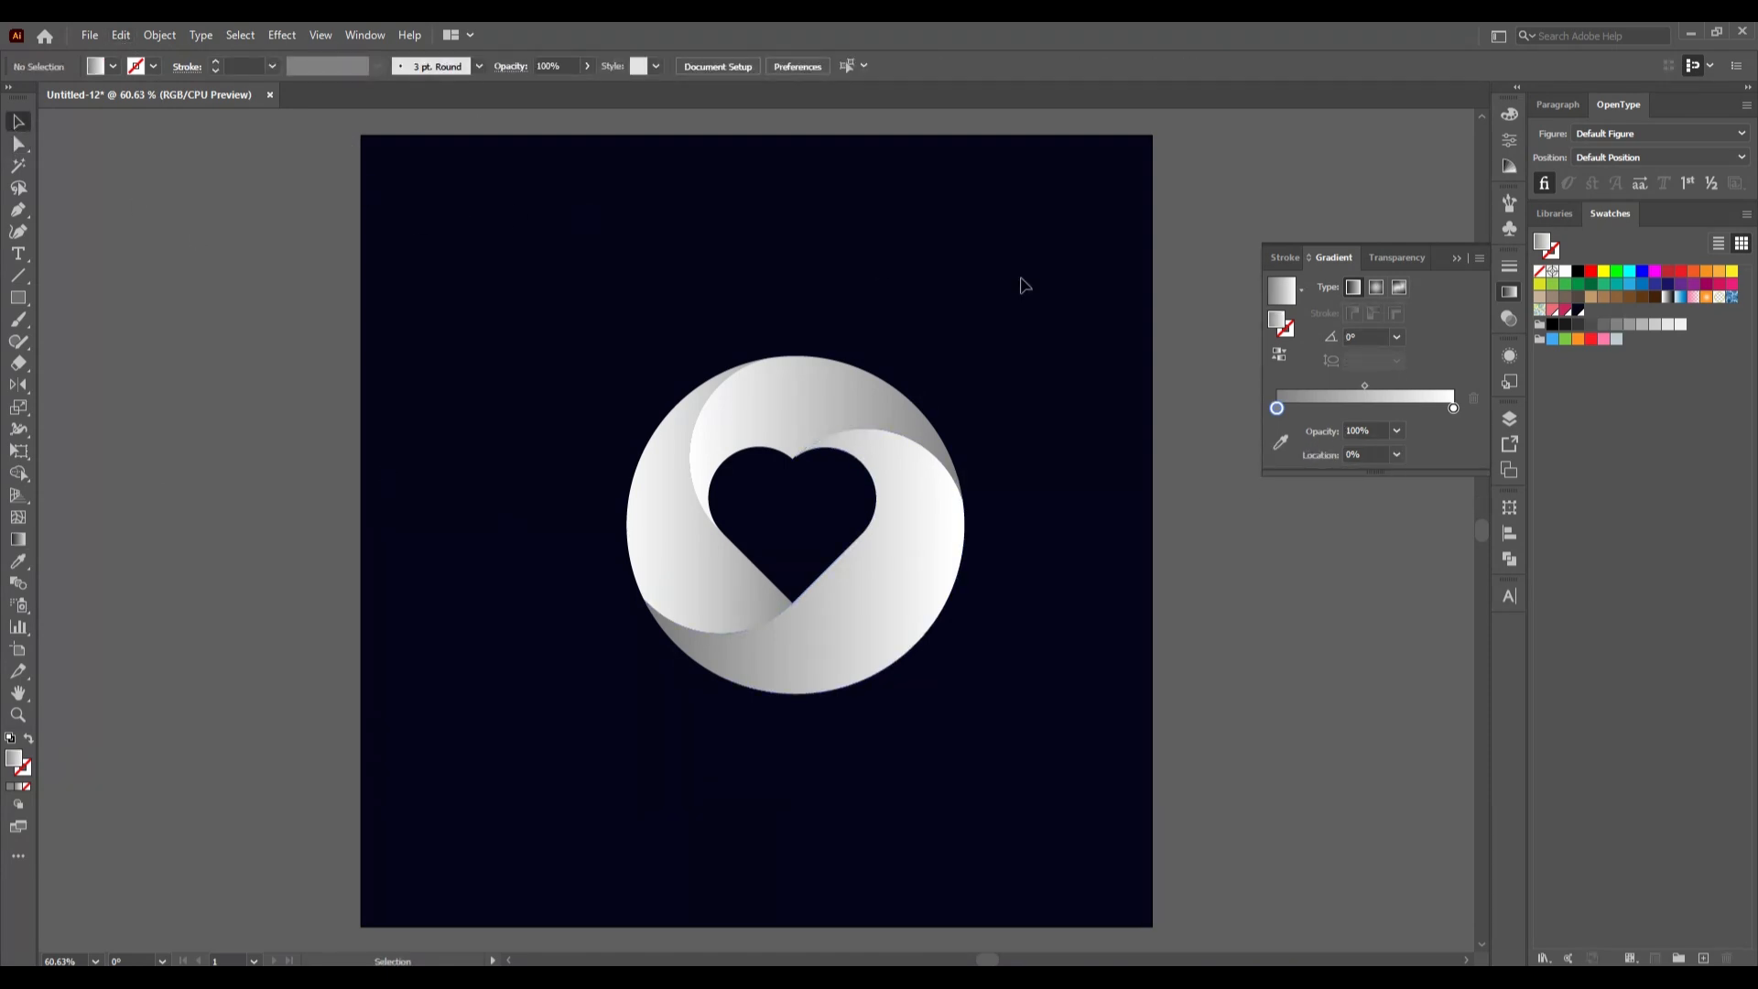
Step: Redraw the top swirl's gradient across its width and move its white stop to about 15.7%, adjusting the midpoint
left_click(816, 385)
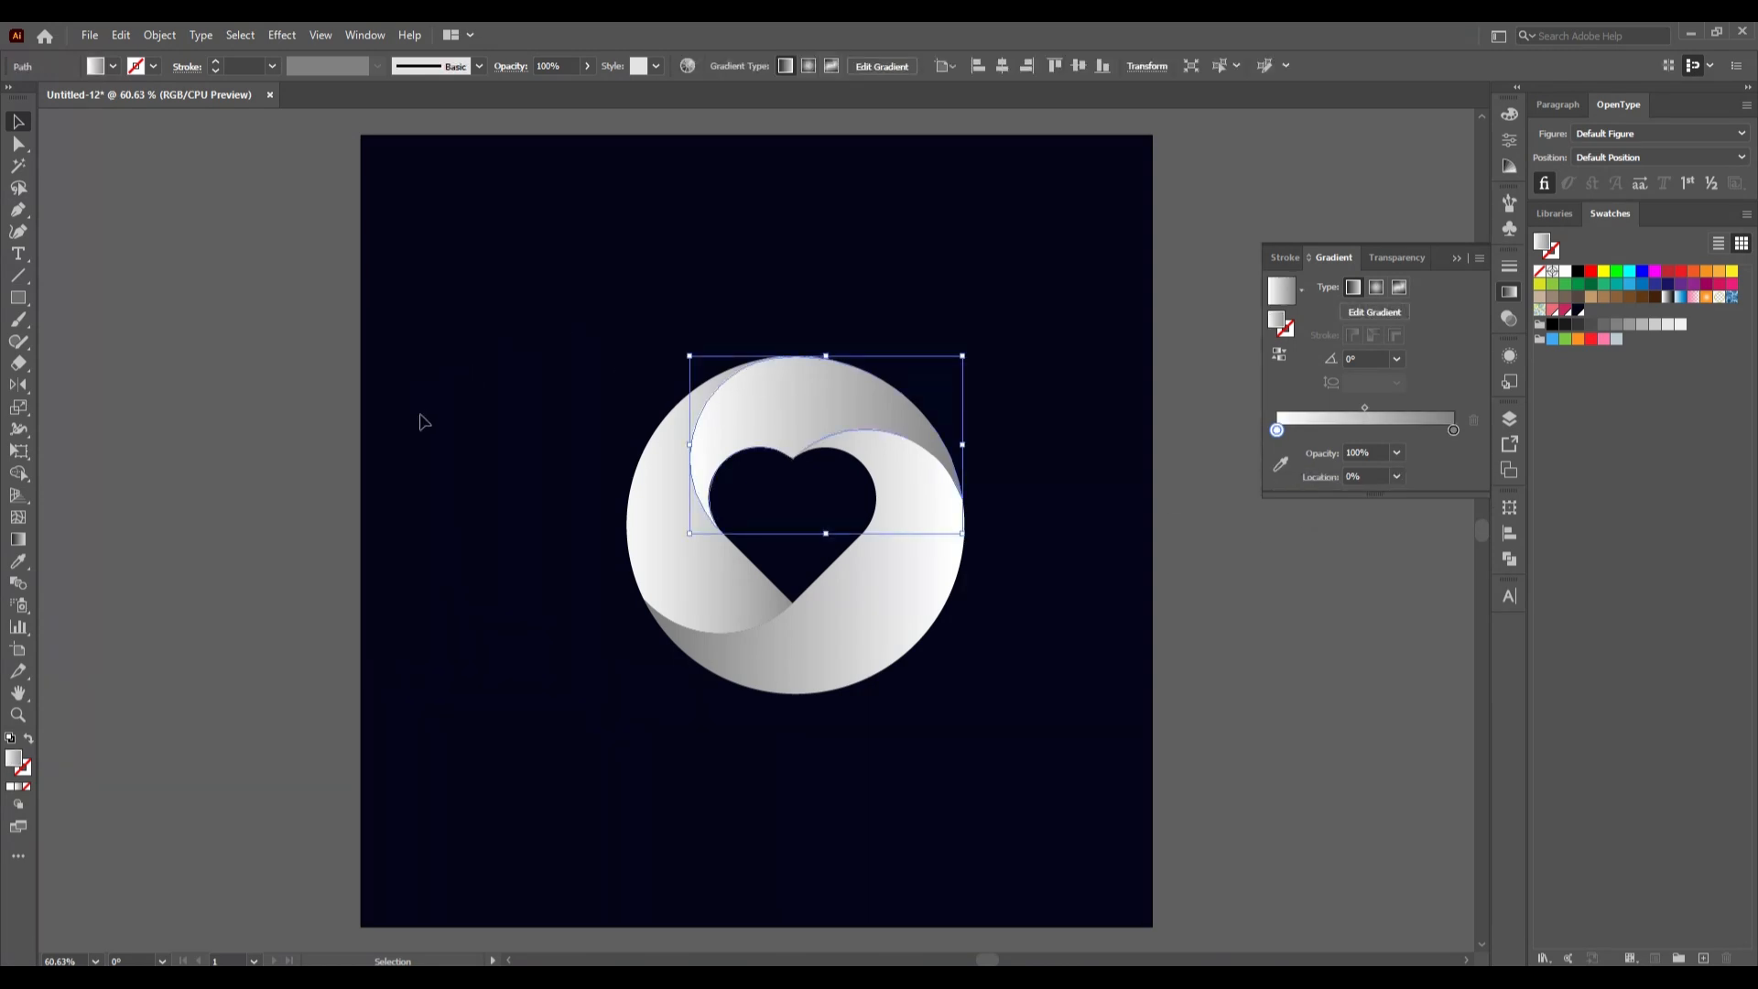
left_click(18, 540)
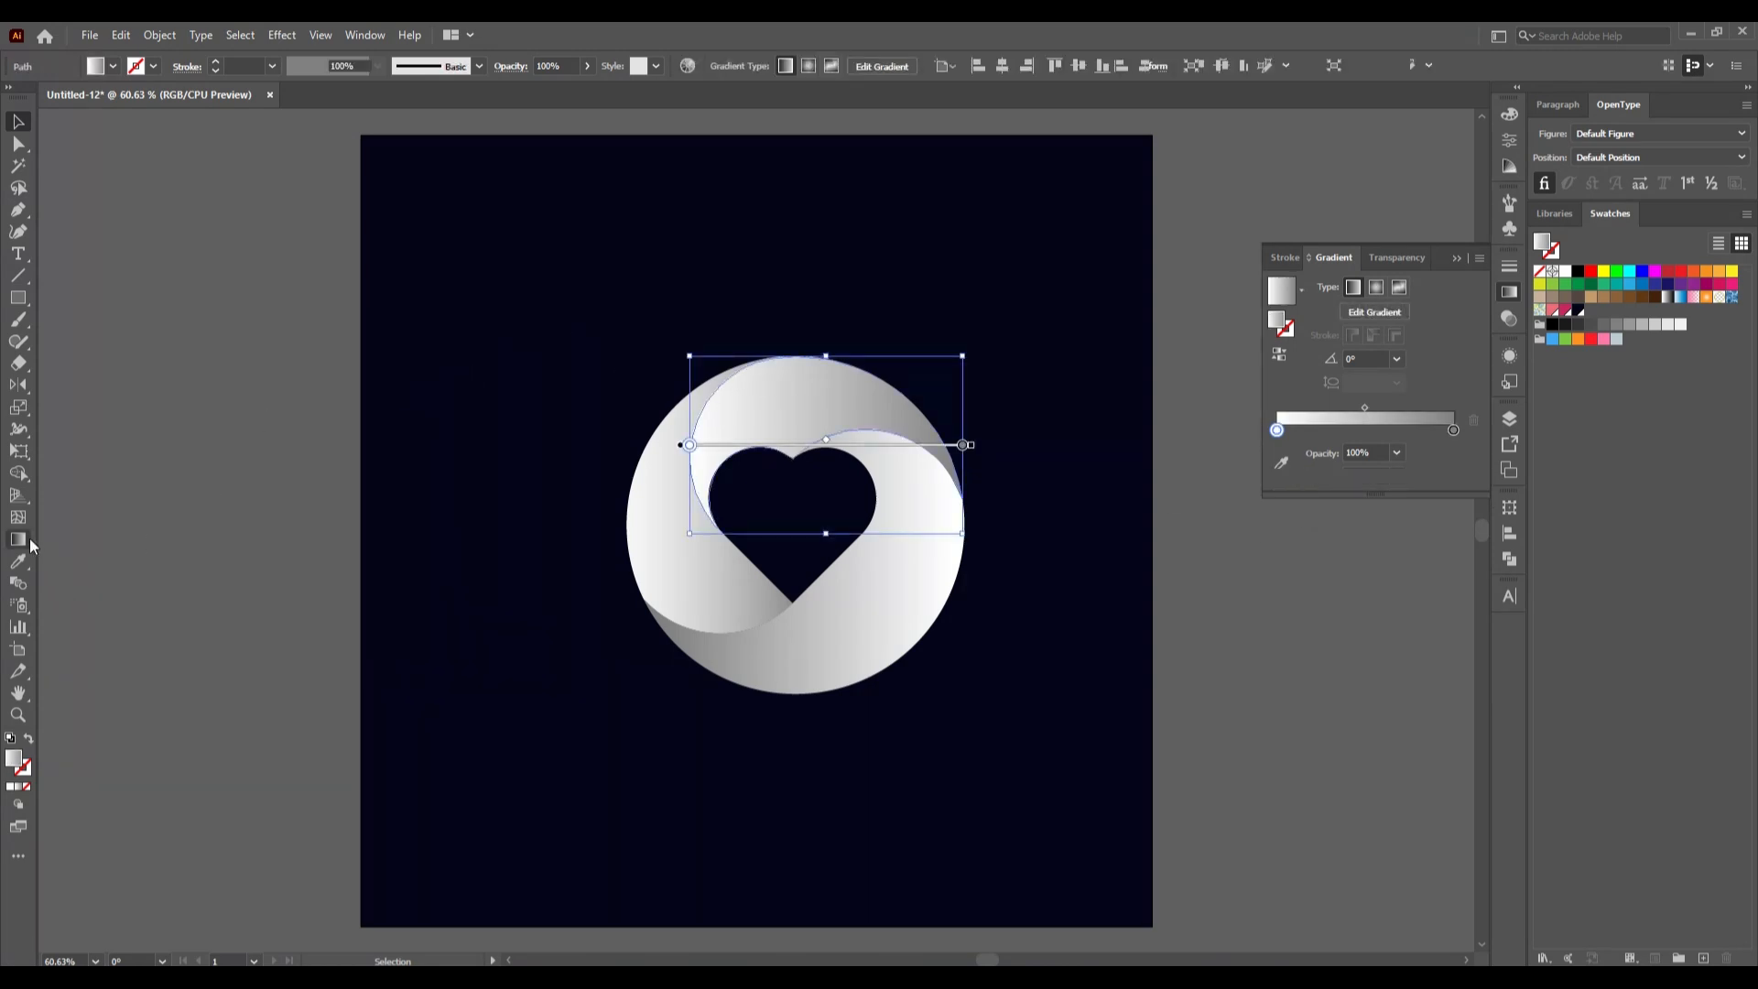
left_click_drag(683, 483, 940, 475)
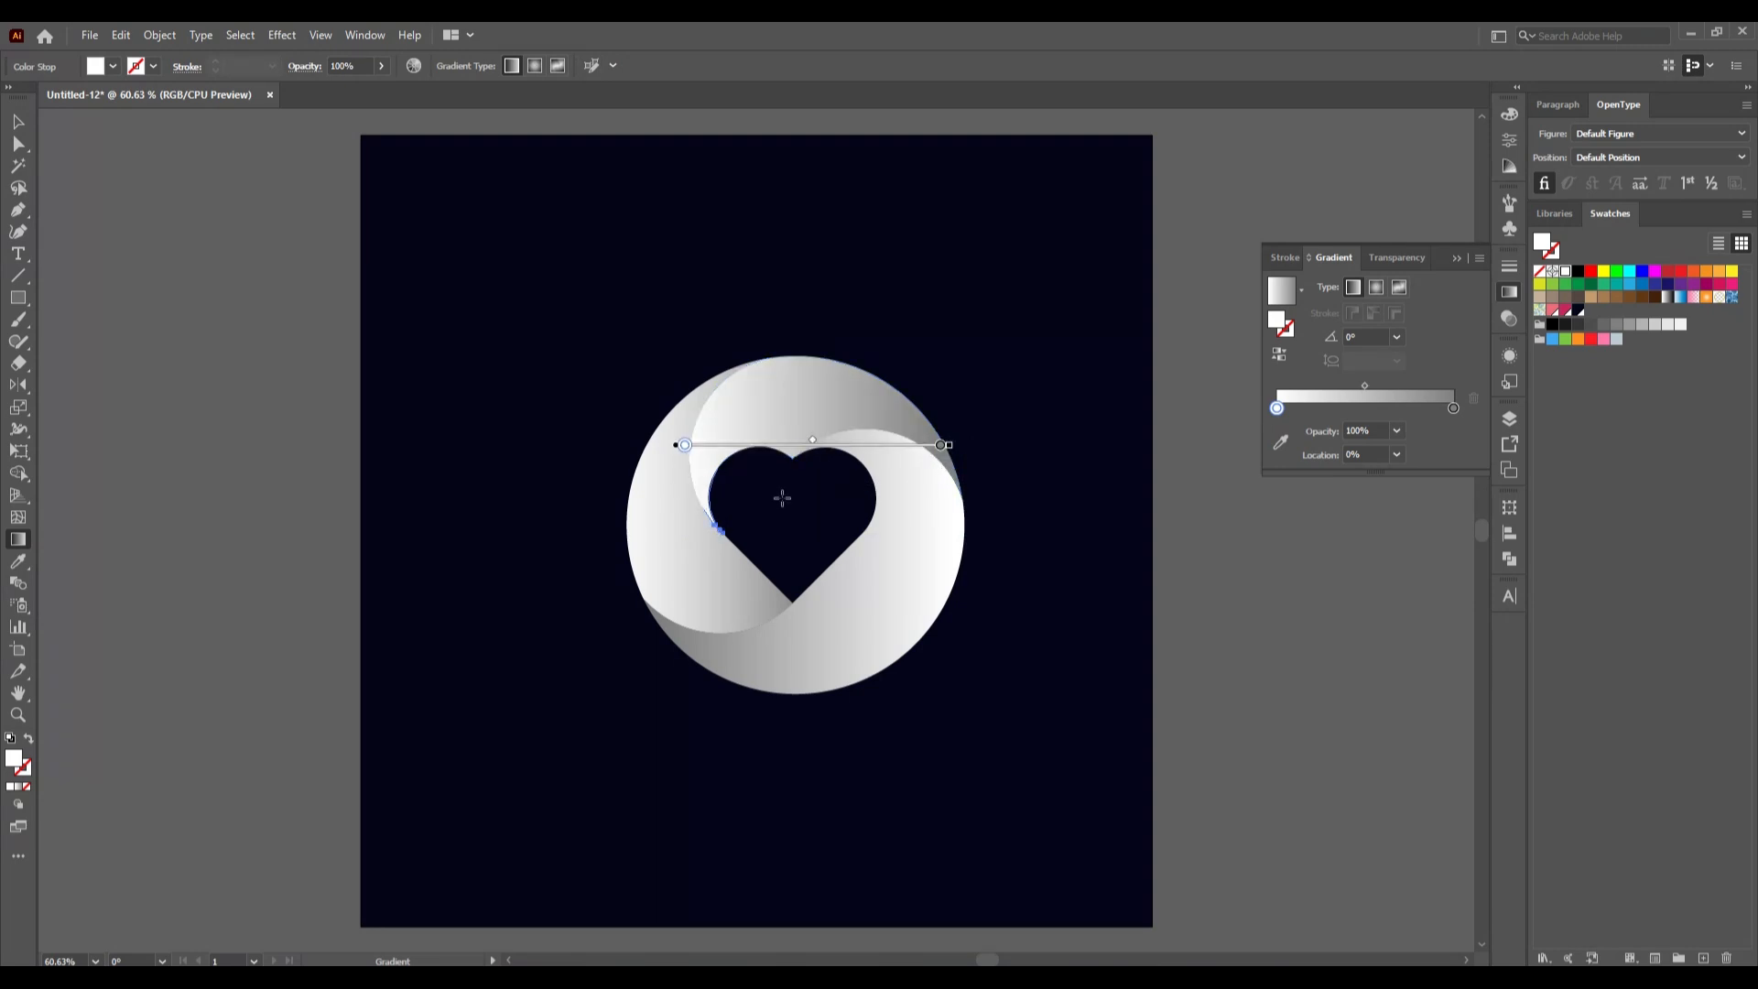
left_click_drag(689, 423, 963, 441)
mouse_move(691, 448)
left_mouse_down()
mouse_move(761, 456)
mouse_move(732, 448)
left_mouse_up()
mouse_move(848, 445)
left_mouse_down()
mouse_move(875, 445)
mouse_move(824, 448)
mouse_move(850, 448)
left_mouse_up()
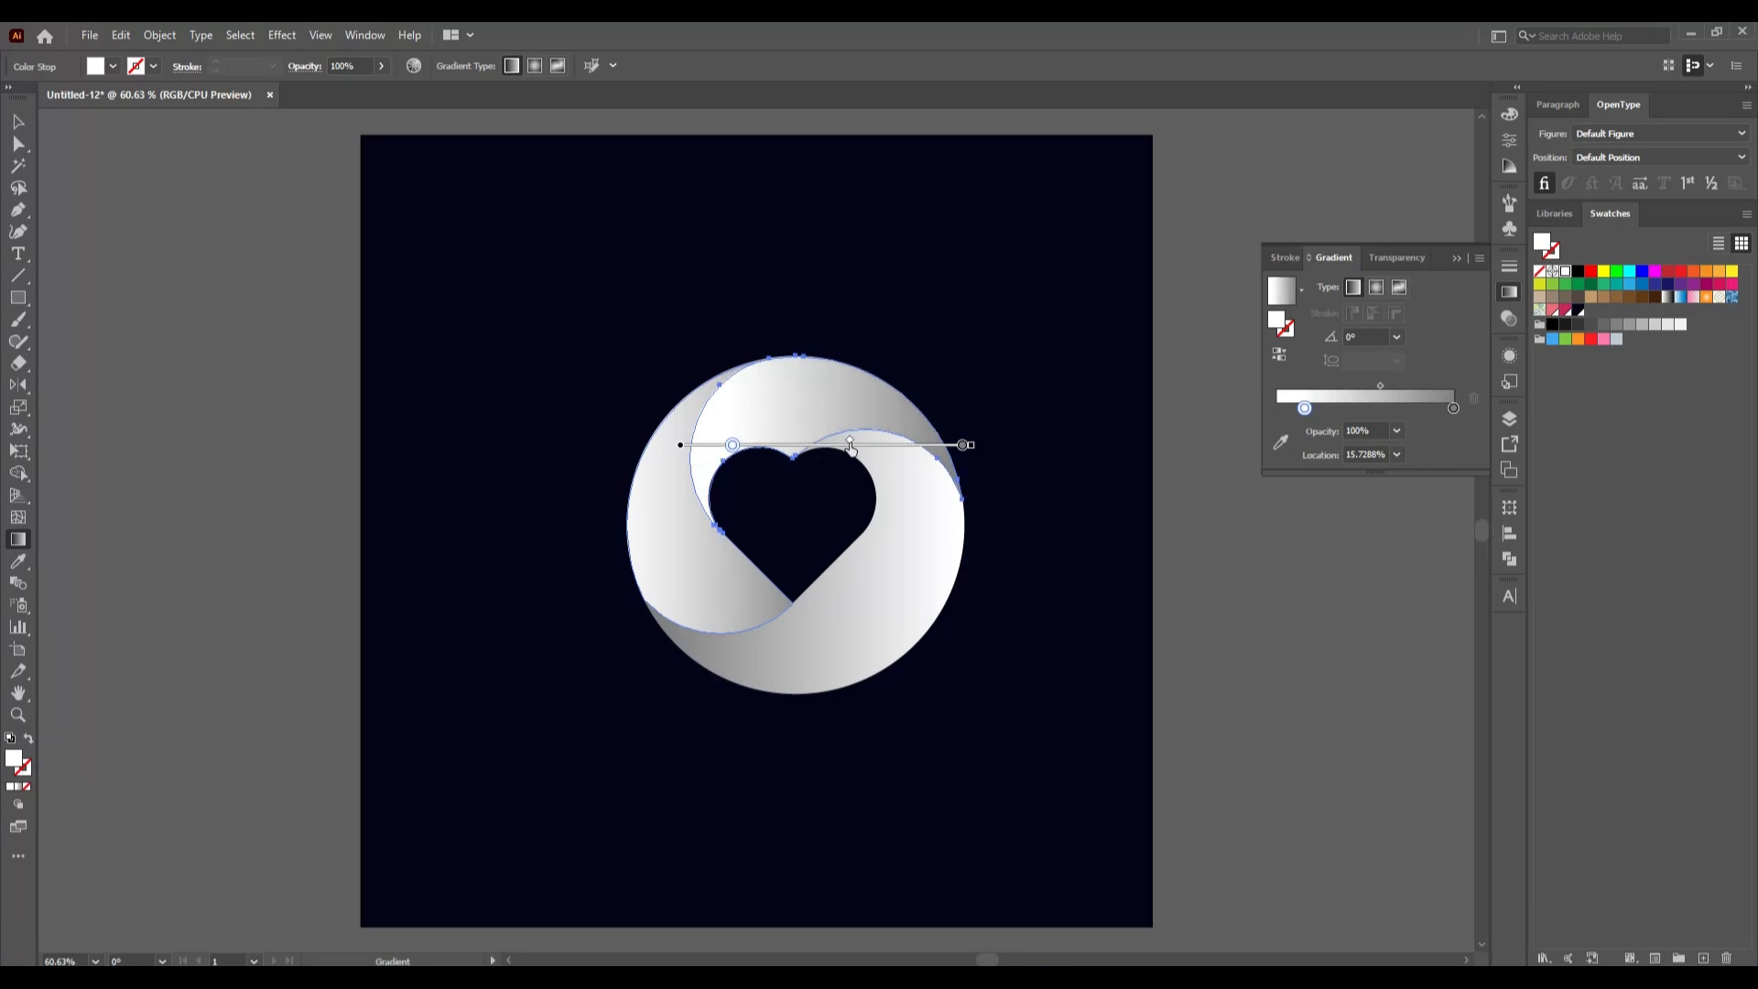
left_click(18, 122)
left_click(212, 372)
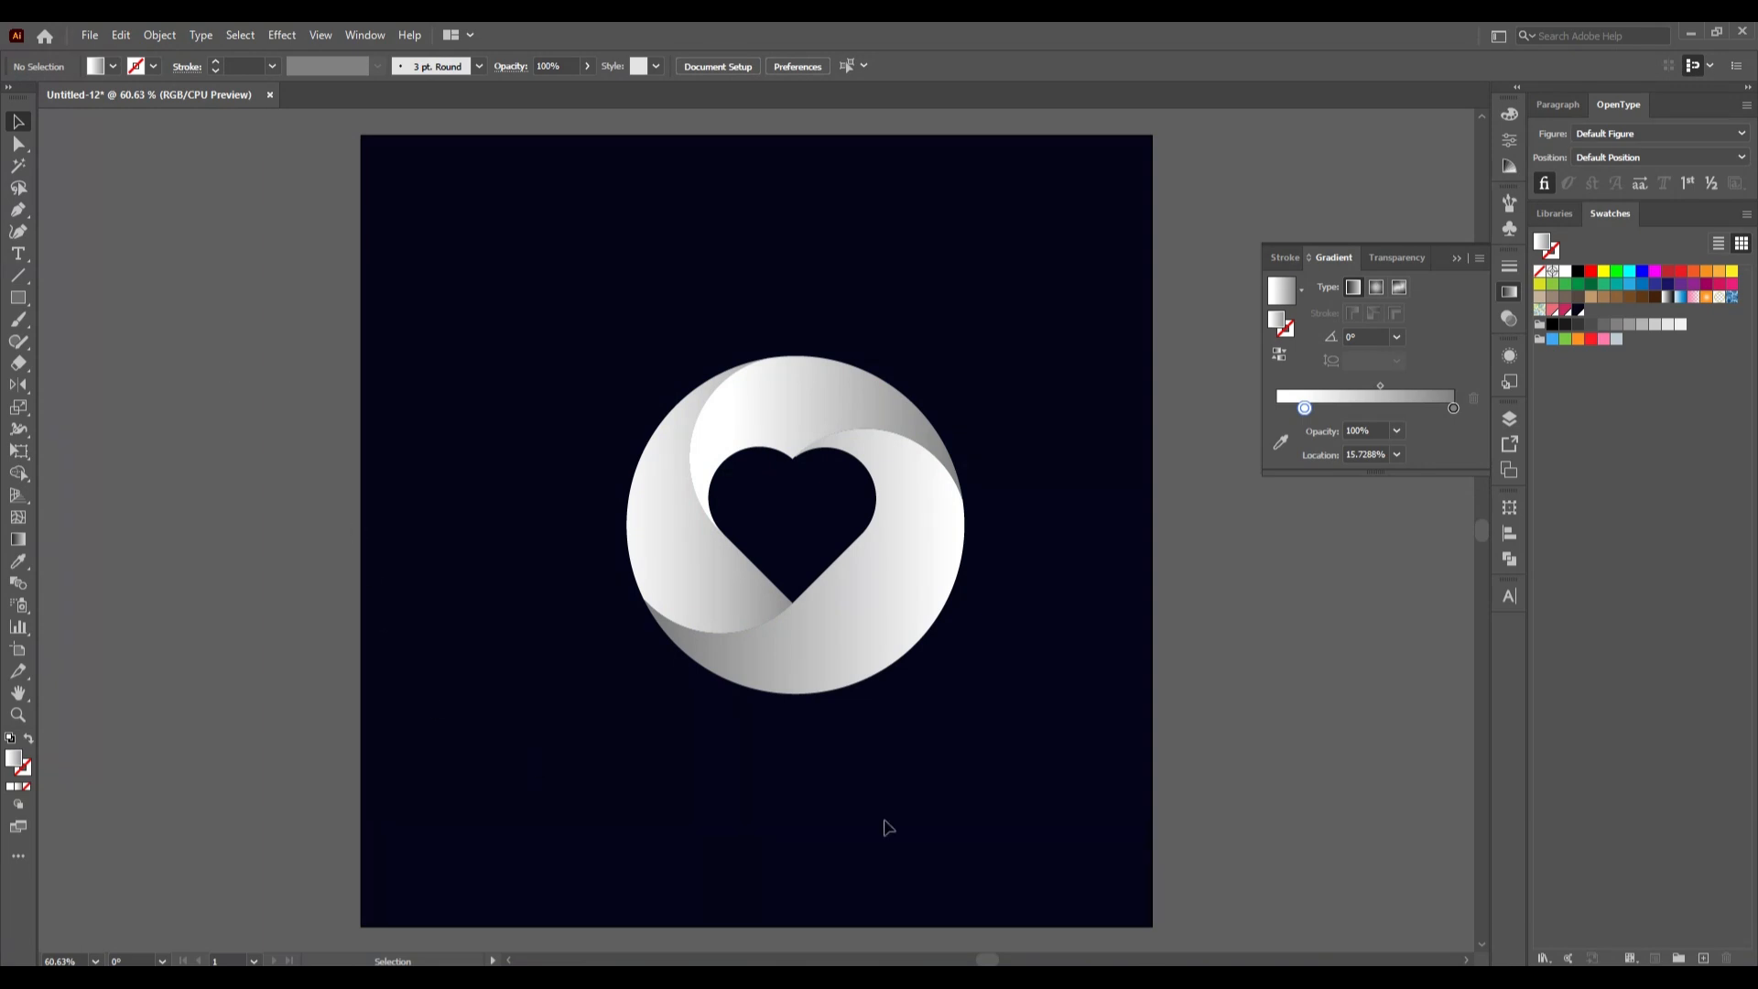
Step: Group the three swirls and centre the group vertically and horizontally on the artboard
left_click_drag(527, 306, 990, 740)
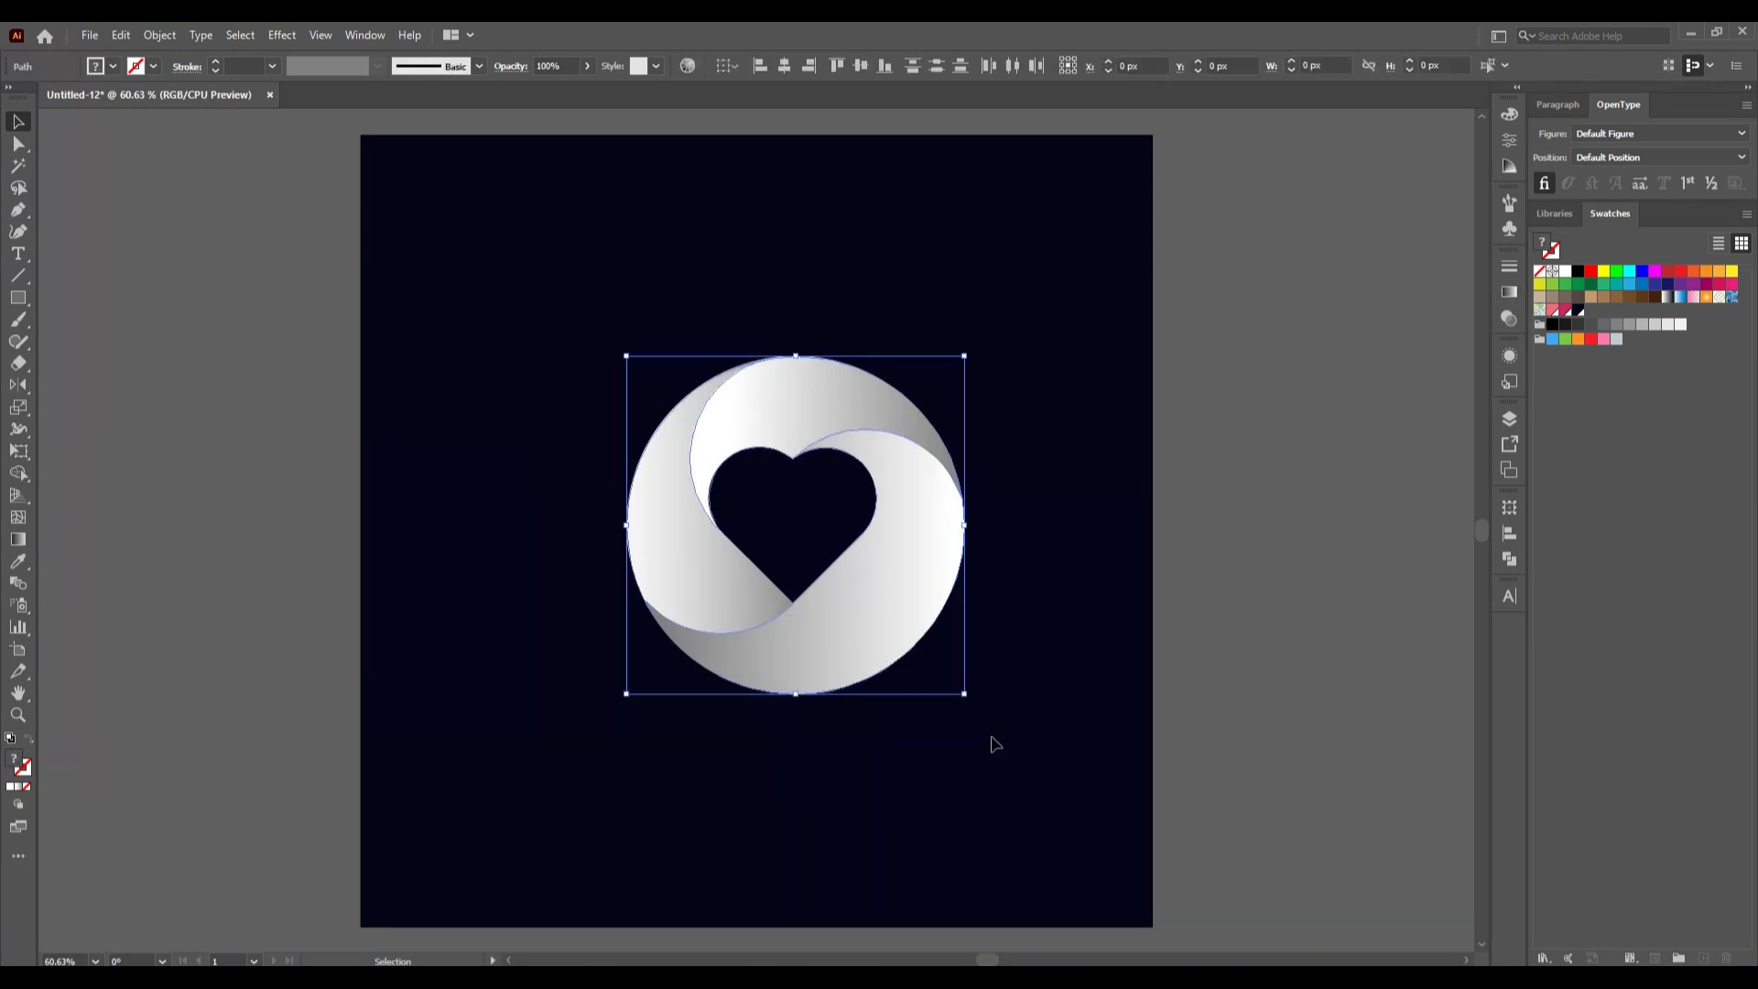
right_click(794, 621)
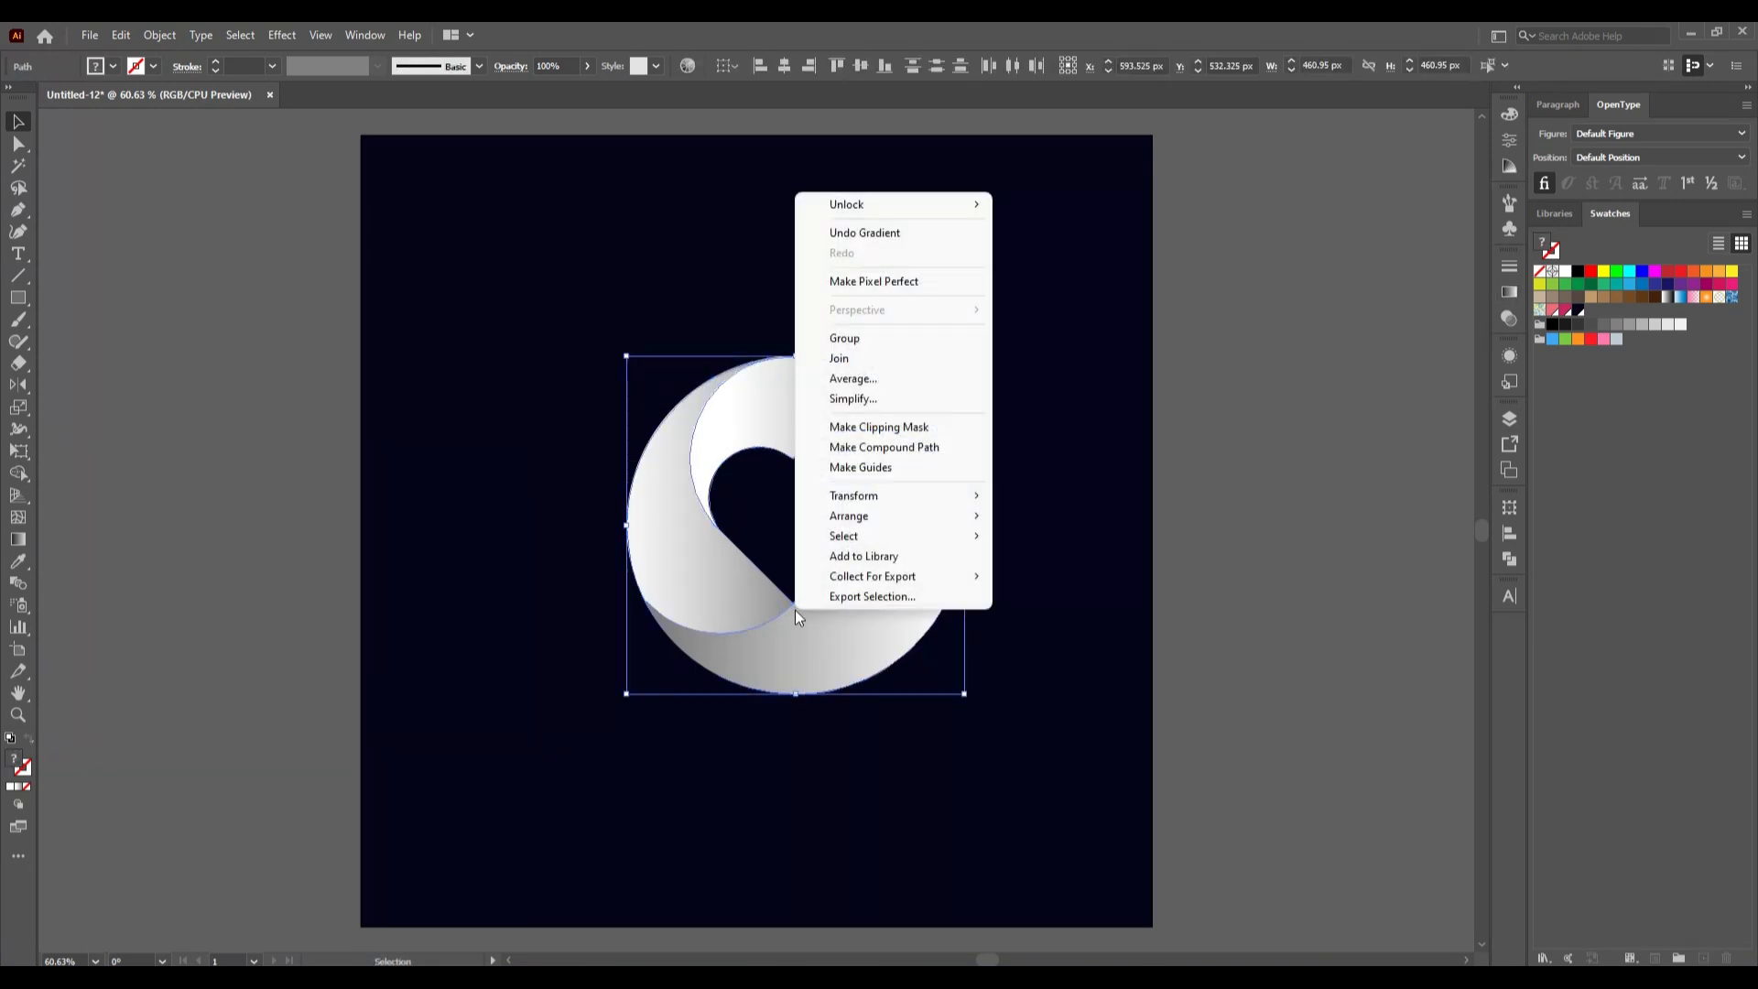
left_click(851, 334)
left_click(861, 66)
left_click(785, 66)
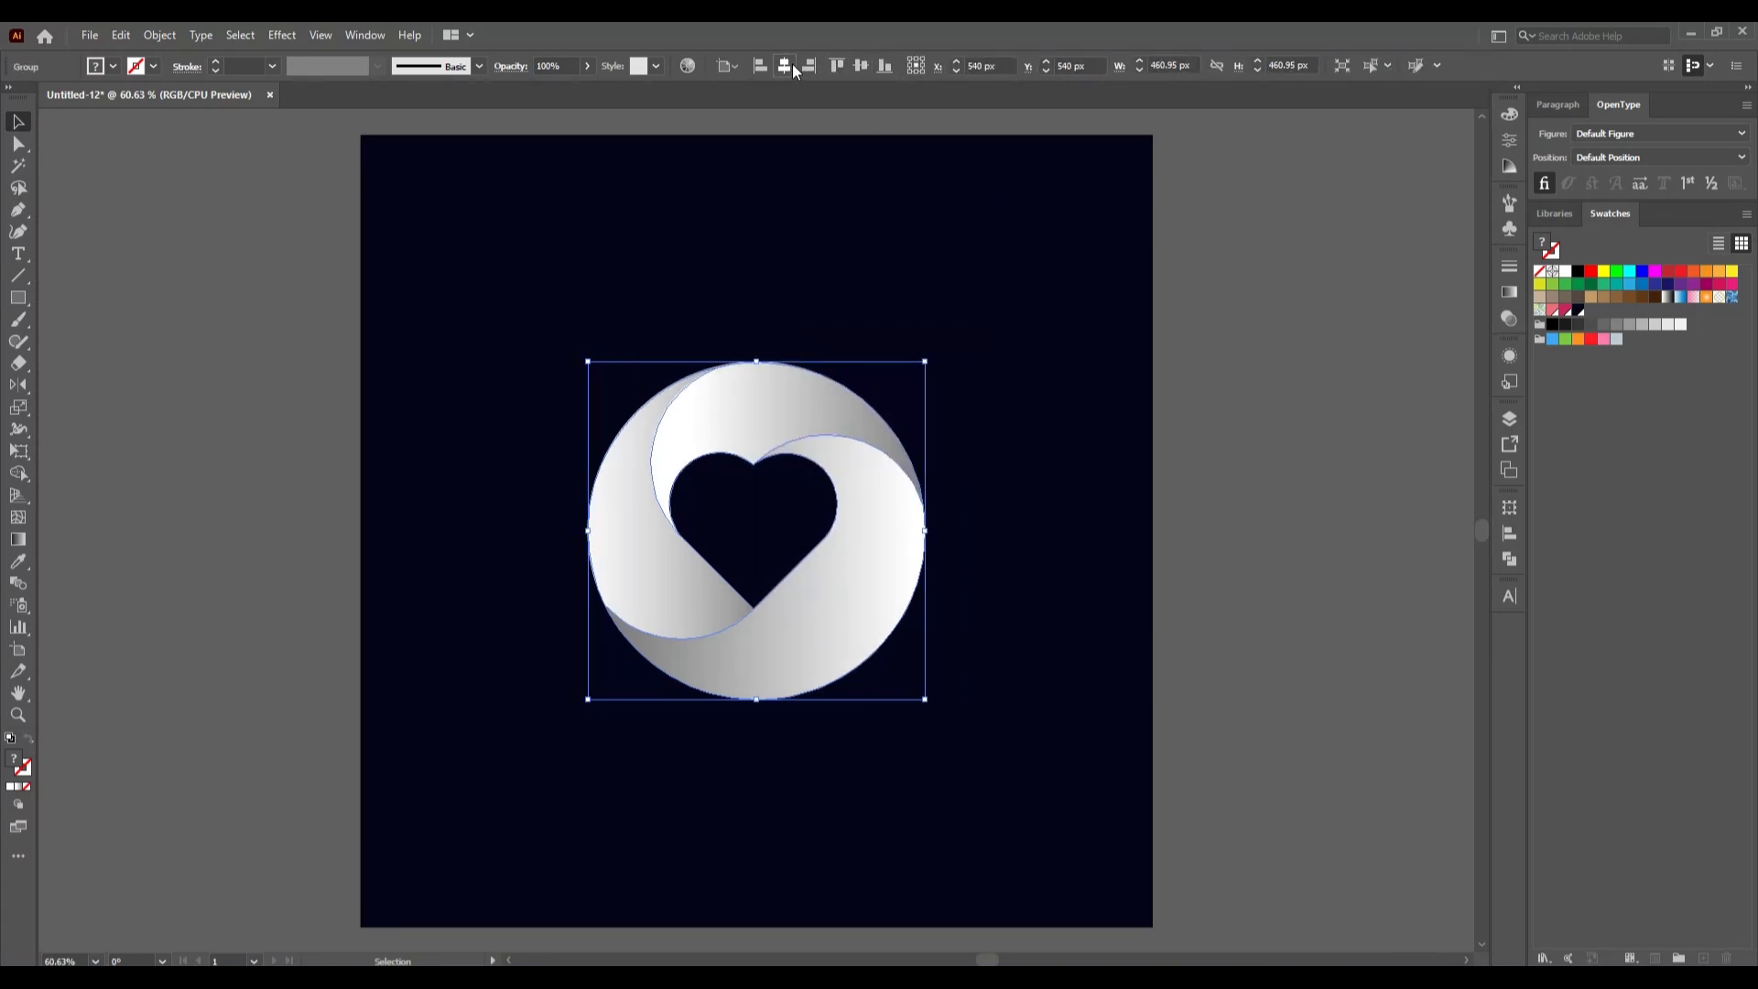
left_click(1006, 404)
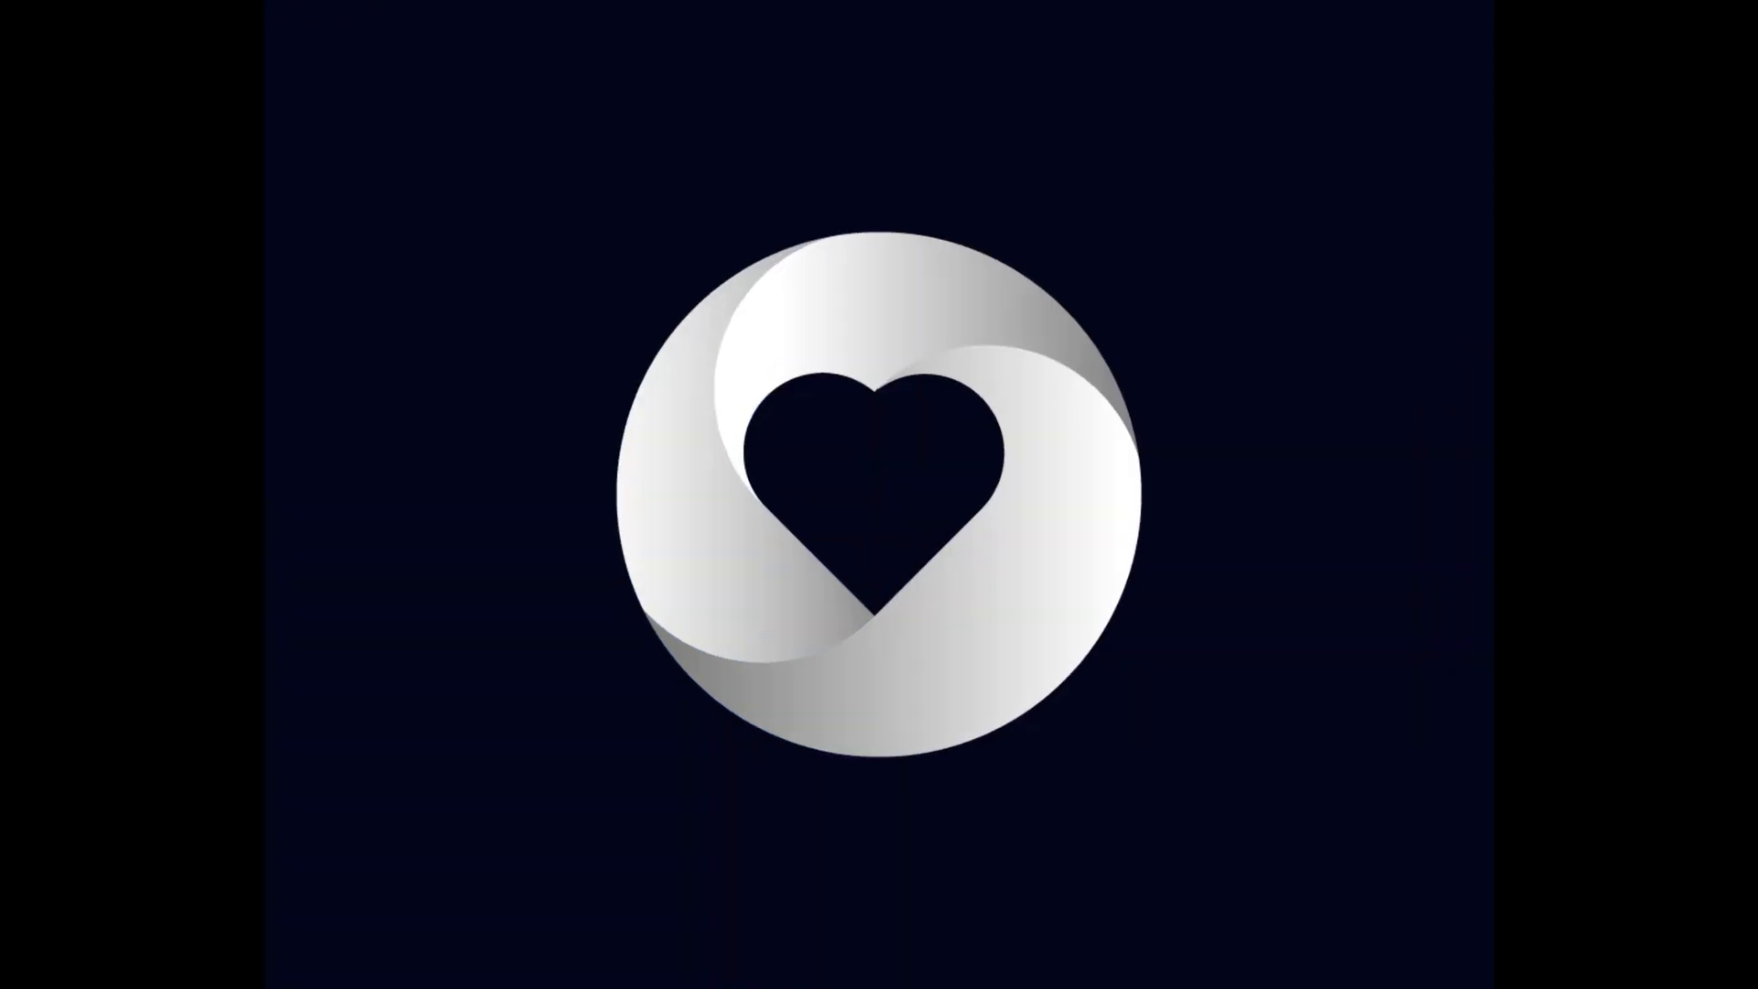